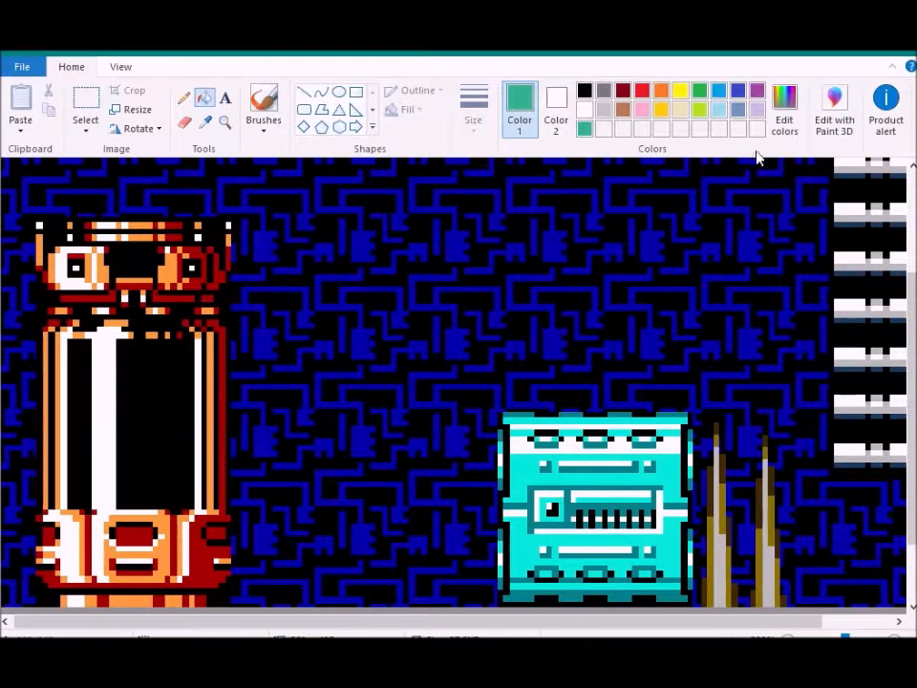
Mix a darker teal and fill the red areas of the capsule's base, tube edge and collar below the head
{"action": "left_click_drag", "start_coordinate": [632, 319], "coordinate": [621, 346]}
{"action": "left_click", "coordinate": [297, 469]}
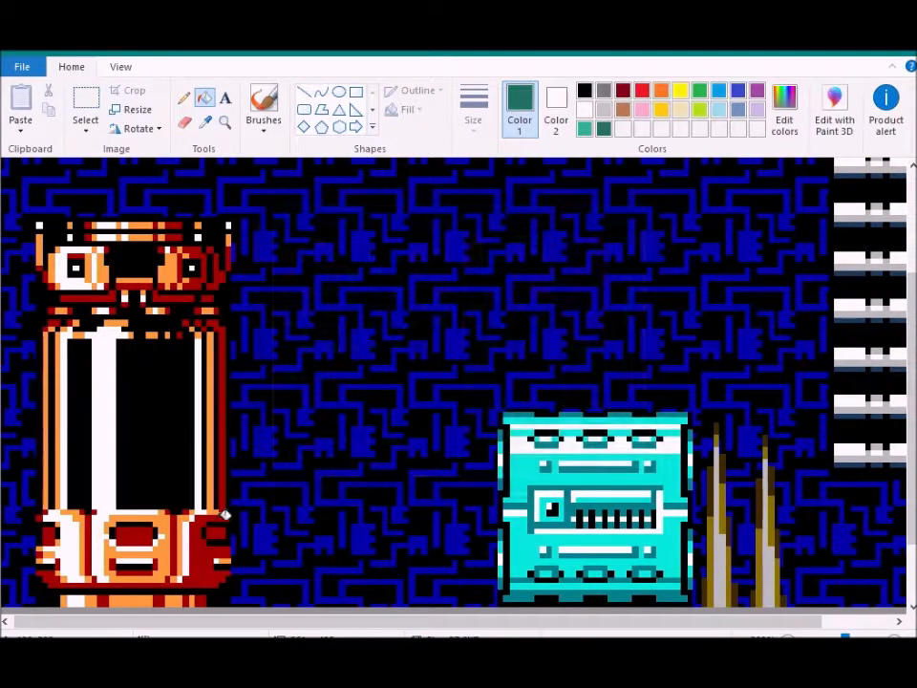
{"action": "left_click", "coordinate": [191, 504]}
{"action": "left_click", "coordinate": [135, 539]}
{"action": "left_click", "coordinate": [130, 568]}
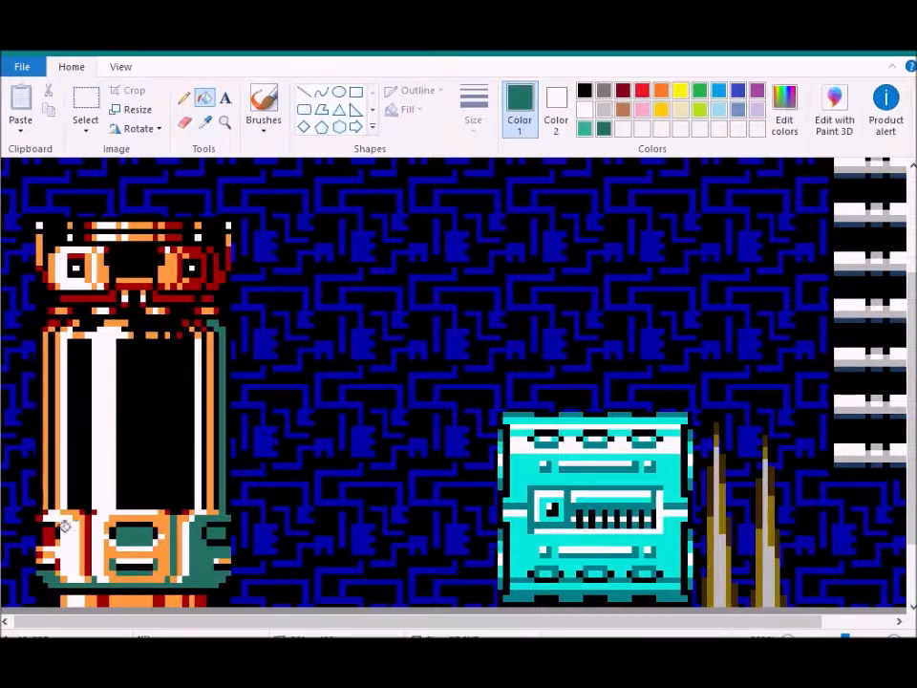
{"action": "left_click", "coordinate": [90, 540]}
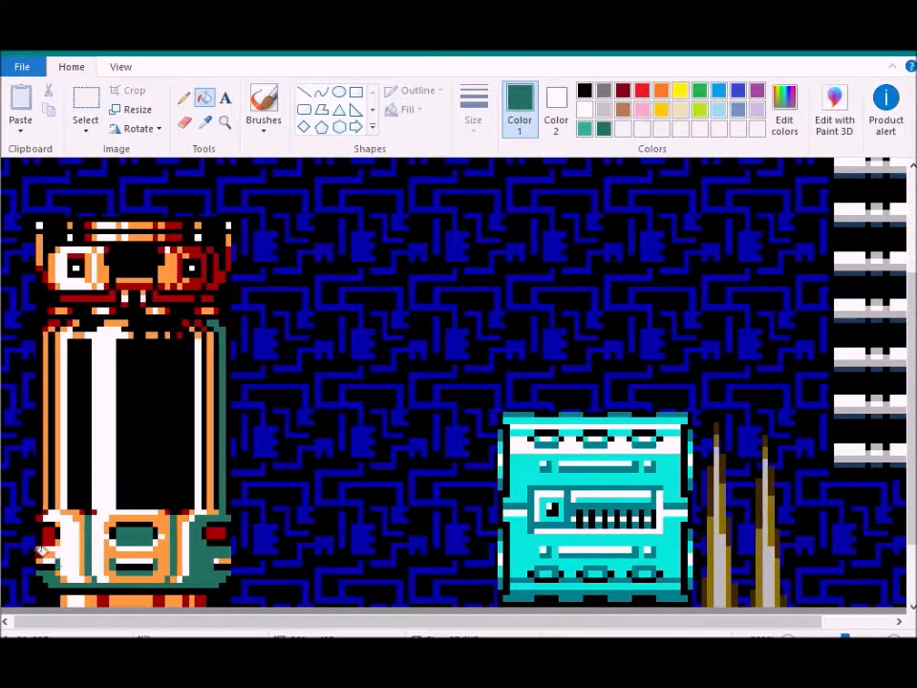
{"action": "left_click", "coordinate": [214, 526]}
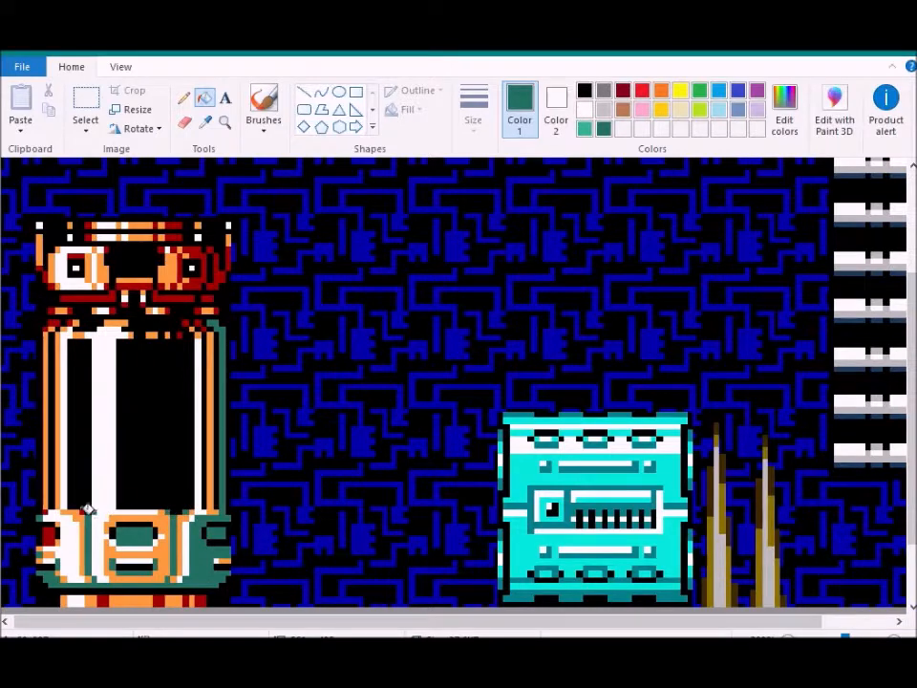
{"action": "left_click", "coordinate": [46, 528]}
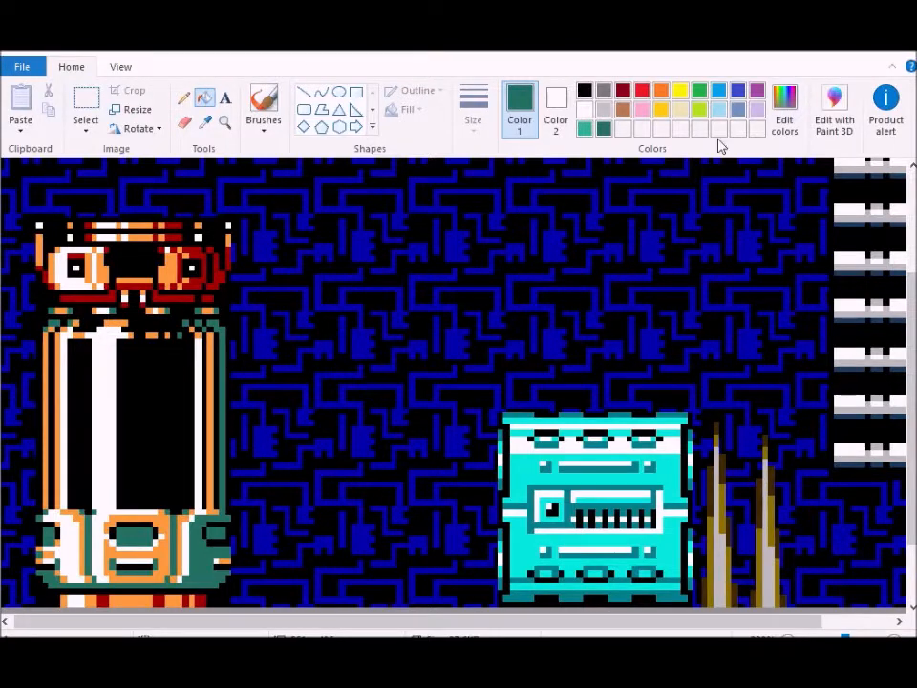
Mix a medium teal and fill the orange areas of the capsule's base, tube and collar
{"action": "left_click", "coordinate": [784, 113]}
{"action": "left_click", "coordinate": [296, 467]}
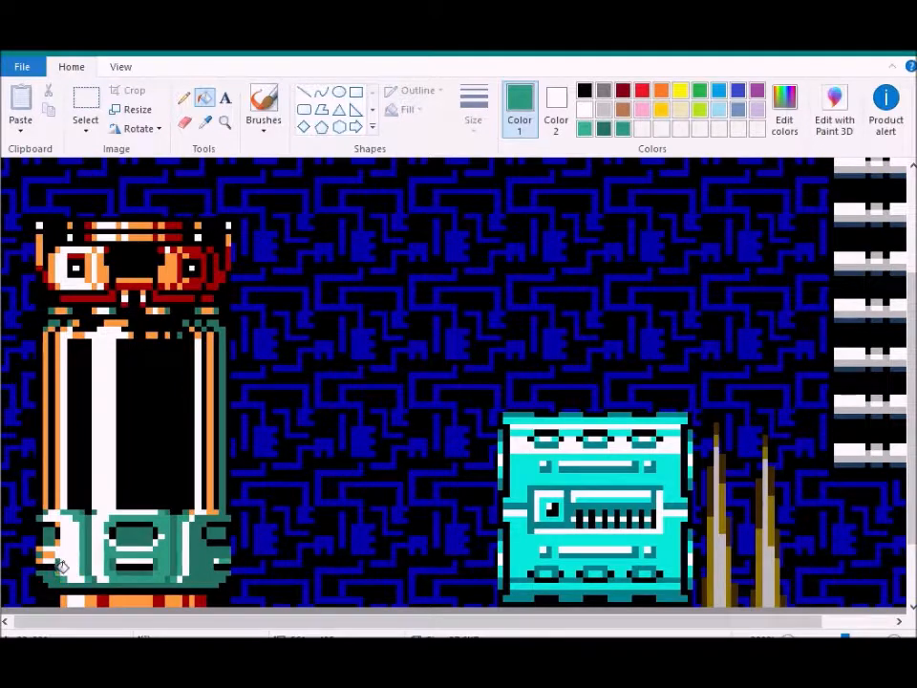
{"action": "left_click", "coordinate": [57, 496]}
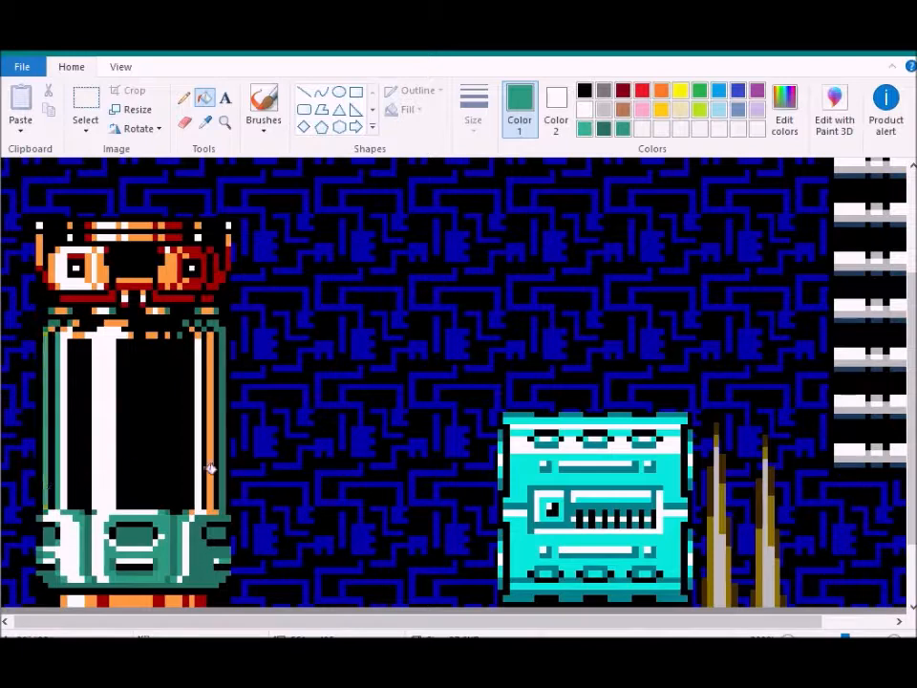
{"action": "left_click", "coordinate": [198, 507]}
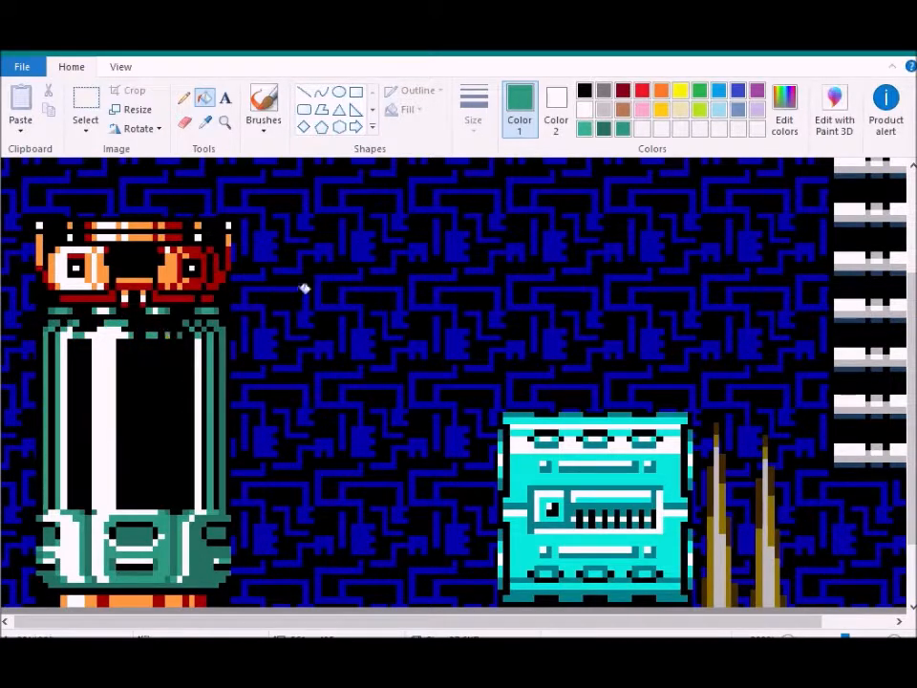
Mix a lighter teal and fill the white highlights of the capsule's base, tube and collar
{"action": "left_click", "coordinate": [785, 110]}
{"action": "left_click", "coordinate": [645, 313]}
{"action": "left_click", "coordinate": [305, 470]}
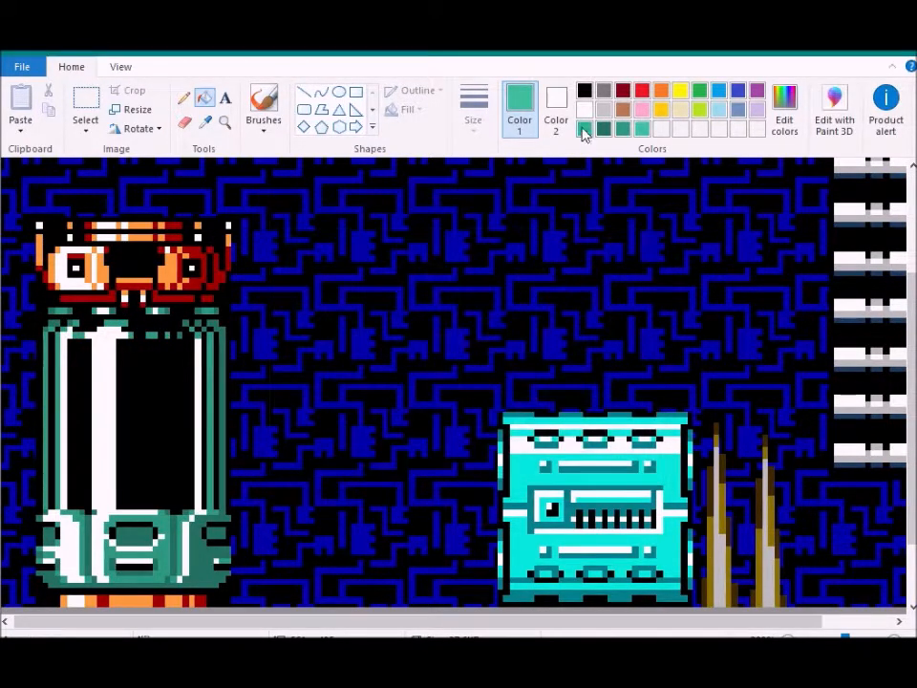
{"action": "left_click", "coordinate": [96, 552]}
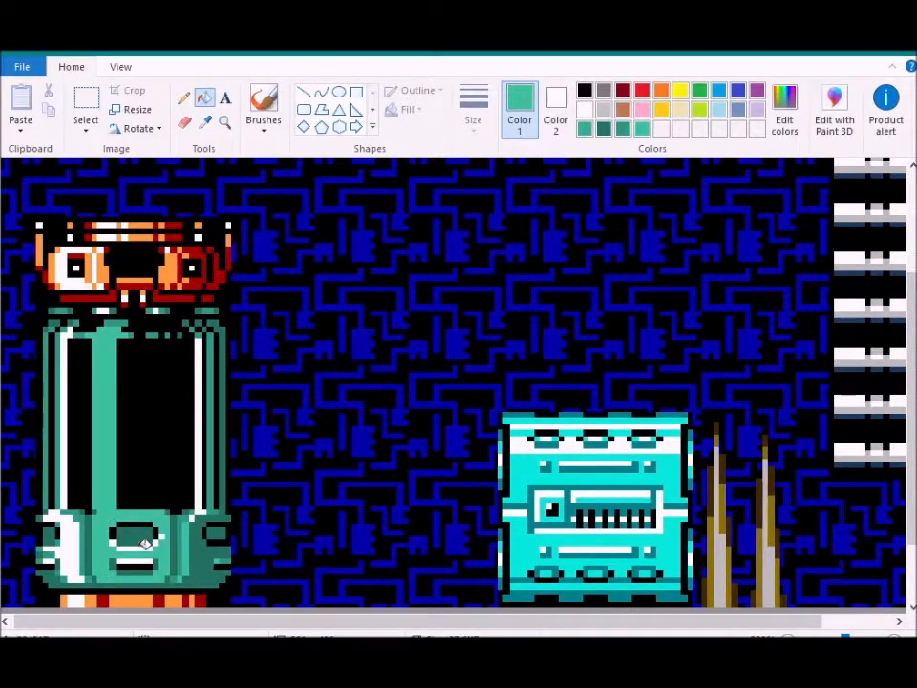
{"action": "left_click", "coordinate": [59, 556]}
{"action": "left_click", "coordinate": [64, 474]}
{"action": "left_click", "coordinate": [199, 495]}
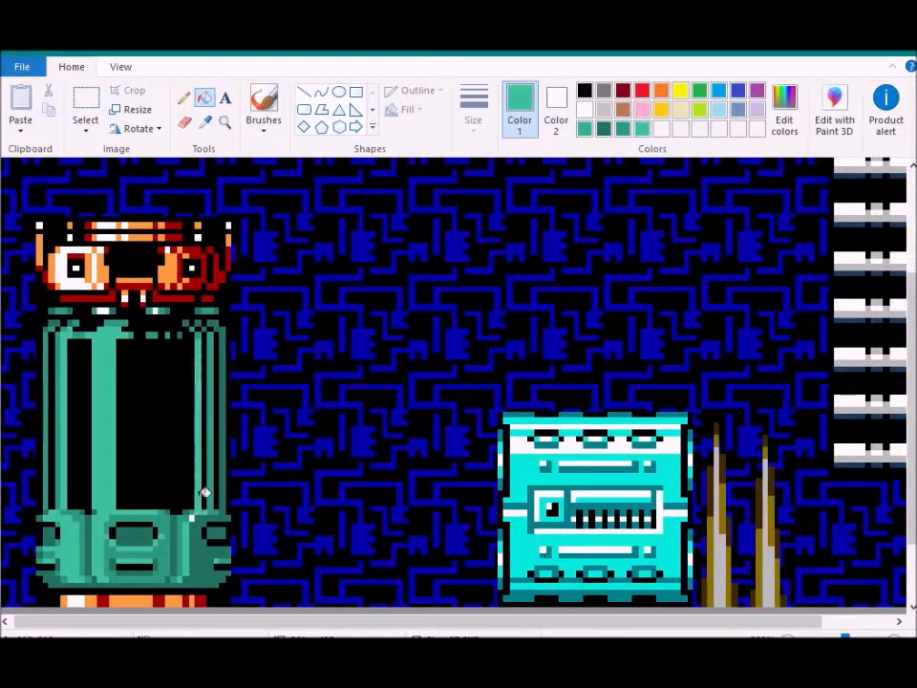
{"action": "left_click", "coordinate": [196, 514]}
{"action": "left_click", "coordinate": [107, 310]}
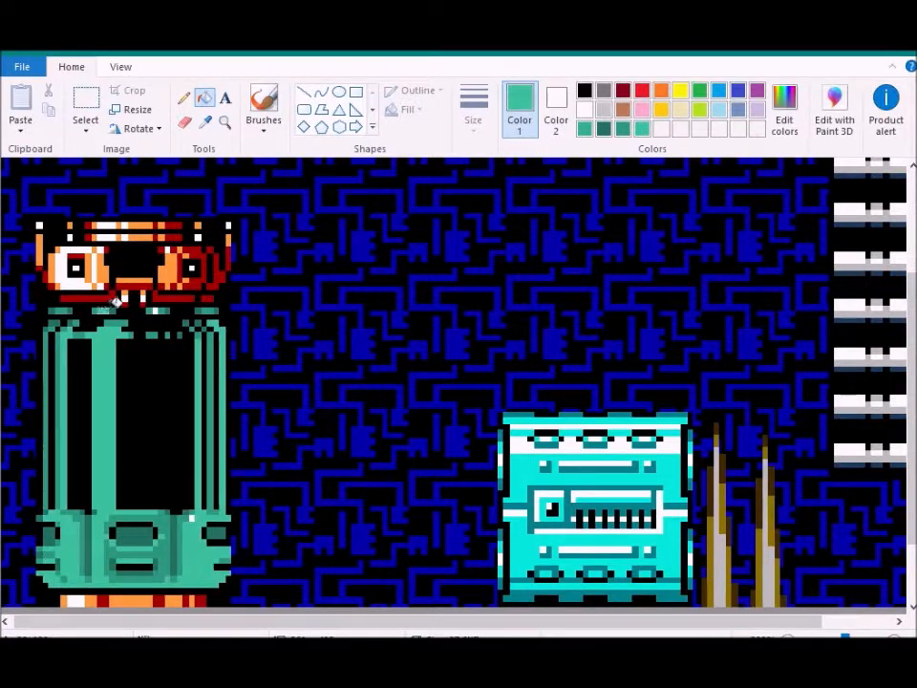
Mix a green of red 67, green 150, blue 91 and fill the red parts of the strip beneath the capsule's base
{"action": "left_click", "coordinate": [783, 119]}
{"action": "left_click", "coordinate": [523, 331]}
{"action": "left_click", "coordinate": [637, 325]}
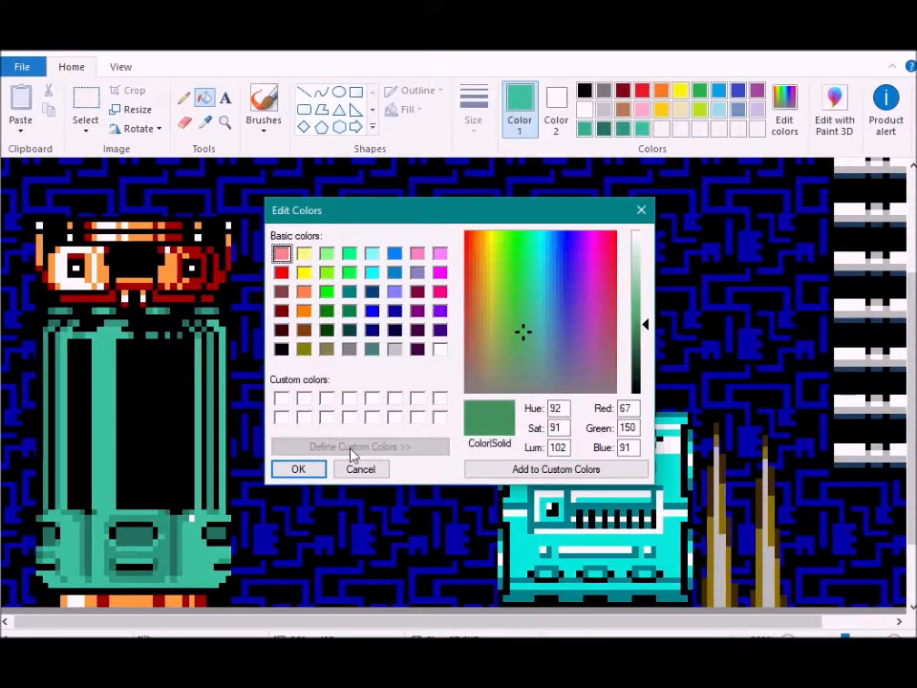
{"action": "left_click", "coordinate": [298, 469]}
{"action": "scroll", "coordinate": [338, 390], "scroll_direction": "down", "scroll_amount": 1}
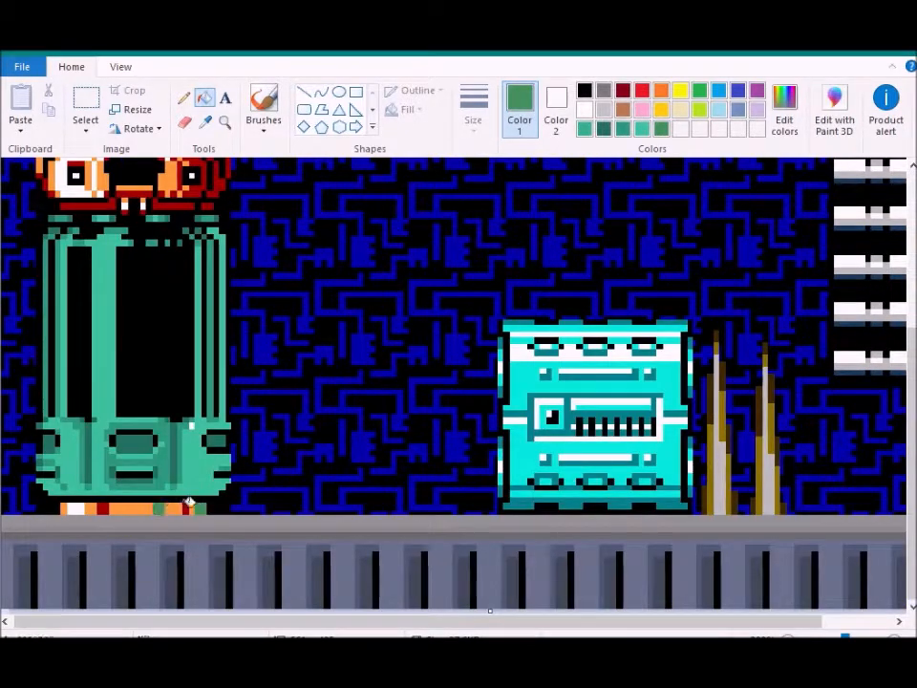
Mix a green of hue 92, saturation 92, luminosity 120 and fill the orange parts of the strip beneath the capsule's base
{"action": "left_click", "coordinate": [783, 120]}
{"action": "left_click", "coordinate": [637, 311]}
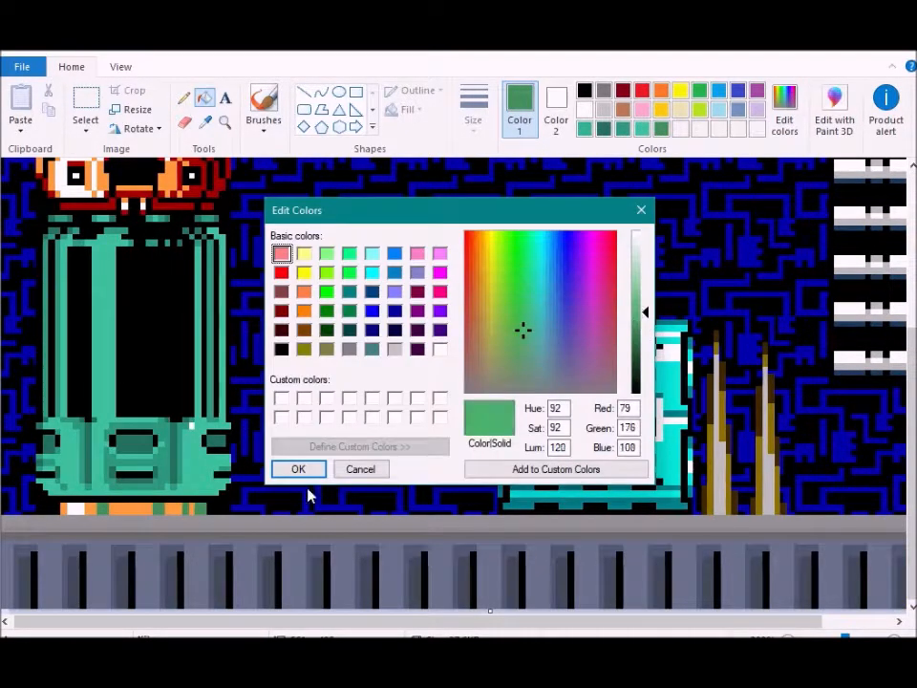
{"action": "left_click", "coordinate": [299, 469]}
{"action": "left_click", "coordinate": [174, 509]}
{"action": "left_click", "coordinate": [136, 517]}
{"action": "key", "text": "ctrl+z"}
{"action": "left_click", "coordinate": [133, 508]}
{"action": "left_click", "coordinate": [90, 508]}
{"action": "left_click", "coordinate": [64, 508]}
Mix a lighter green of red 101, green 186, blue 126 and fill the white part of the strip beneath the capsule
{"action": "left_click", "coordinate": [783, 120]}
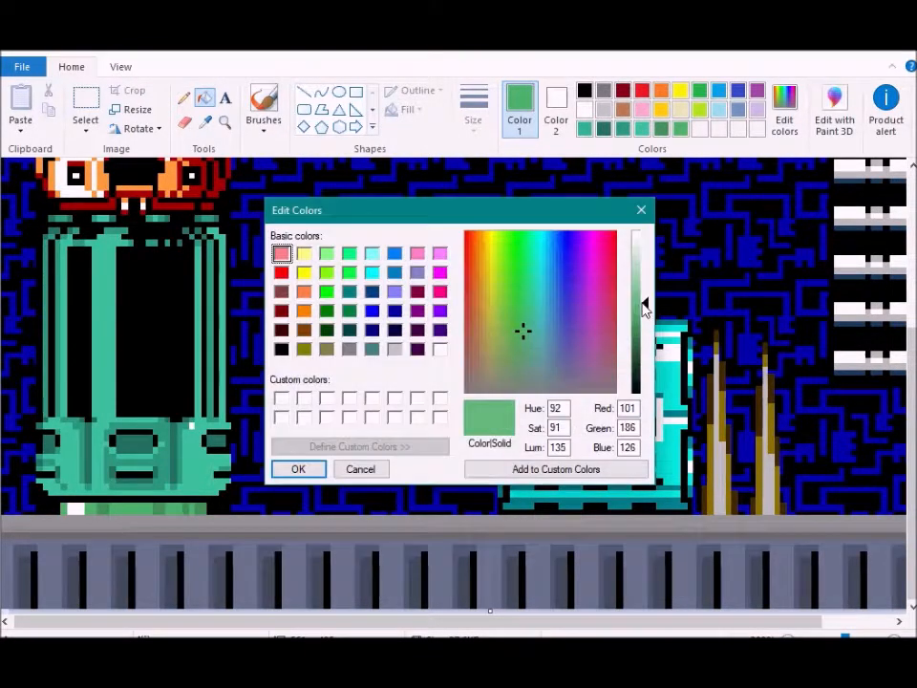
{"action": "left_click", "coordinate": [292, 467]}
{"action": "scroll", "coordinate": [143, 477], "scroll_direction": "up", "scroll_amount": 1}
{"action": "scroll", "coordinate": [205, 446], "scroll_direction": "down", "scroll_amount": 1}
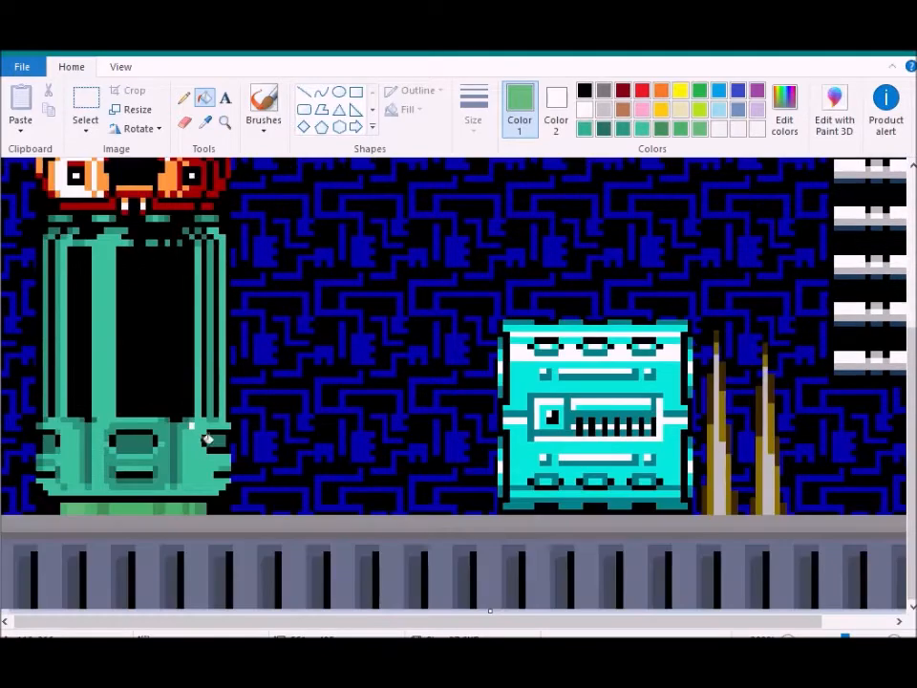
Mix a dark grey-green and fill the red areas of the capsule's head, including the eye surround, rim and mouth
{"action": "scroll", "coordinate": [229, 405], "scroll_direction": "up", "scroll_amount": 2}
{"action": "left_click", "coordinate": [792, 108]}
{"action": "left_click", "coordinate": [534, 349]}
{"action": "left_click_drag", "start_coordinate": [643, 330], "coordinate": [643, 345]}
{"action": "left_click", "coordinate": [297, 468]}
{"action": "left_click", "coordinate": [208, 465]}
{"action": "left_click", "coordinate": [220, 444]}
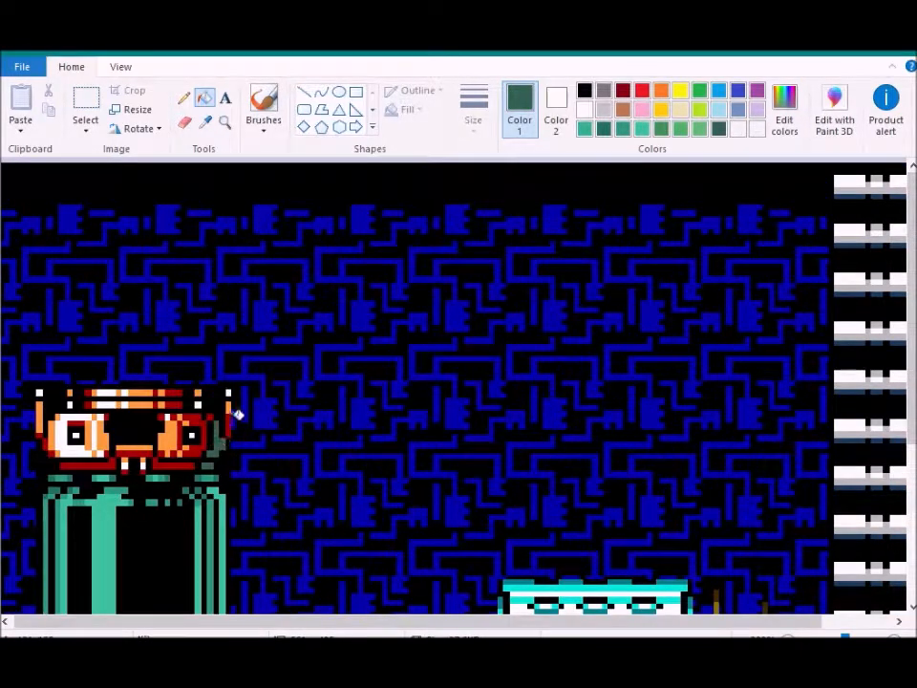
{"action": "left_click", "coordinate": [188, 435]}
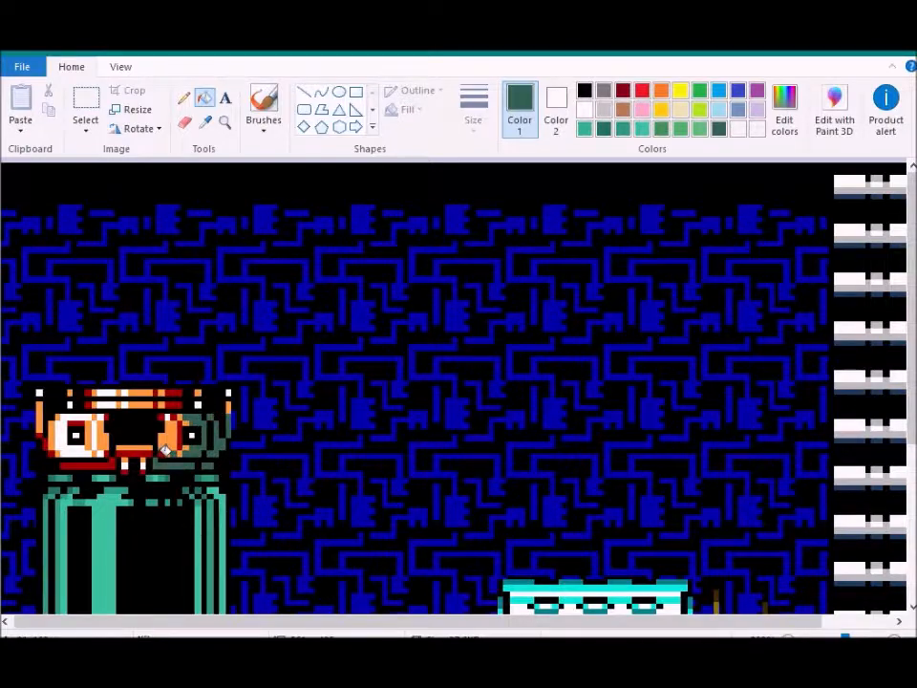
{"action": "left_click", "coordinate": [133, 467]}
{"action": "key", "text": "ctrl+z"}
{"action": "left_click", "coordinate": [142, 454]}
{"action": "left_click", "coordinate": [113, 460]}
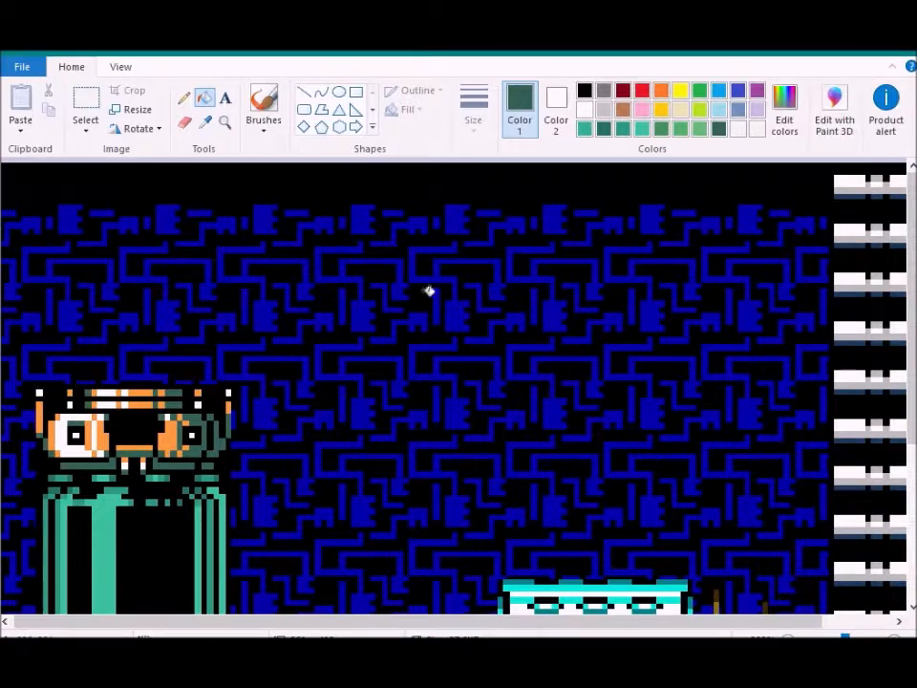
Mix a slightly lighter grey-green and fill the orange areas around the head's right eye and mouth
{"action": "left_click", "coordinate": [785, 107]}
{"action": "left_click_drag", "start_coordinate": [642, 341], "coordinate": [642, 333]}
{"action": "left_click", "coordinate": [298, 469]}
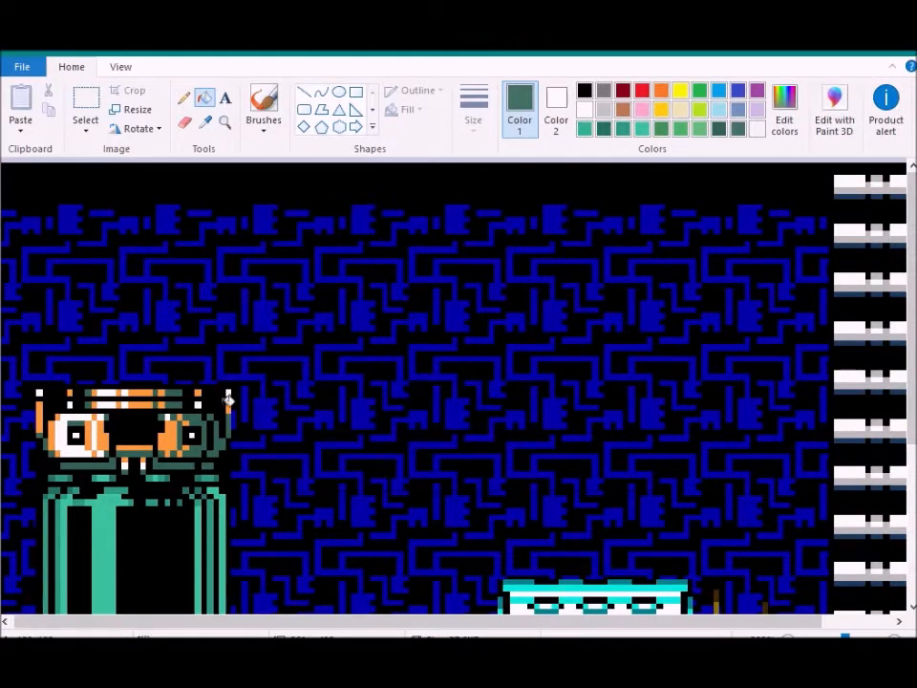
{"action": "left_click", "coordinate": [177, 421]}
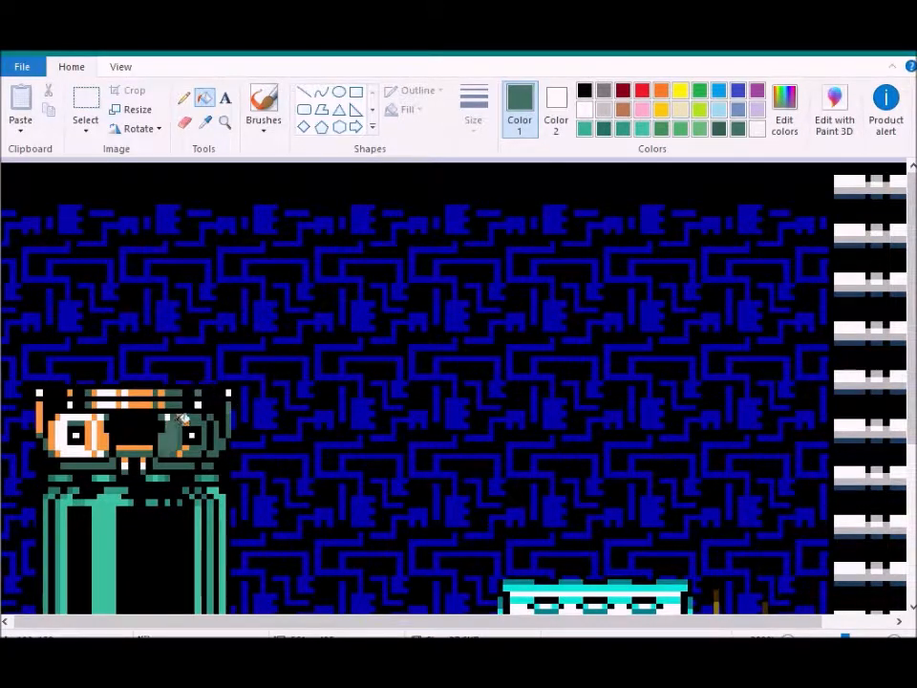
{"action": "left_click", "coordinate": [143, 455]}
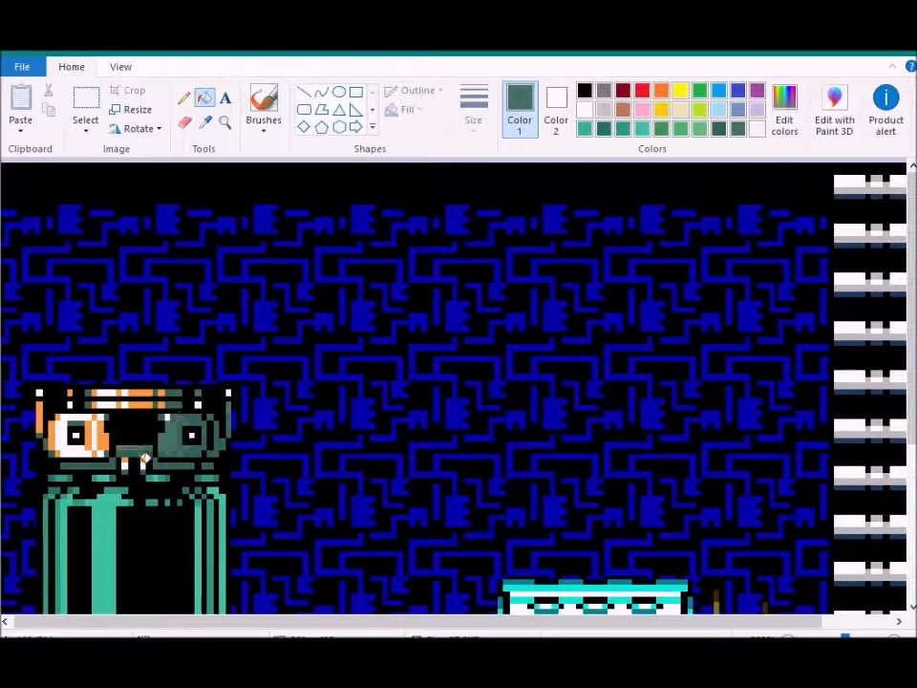
Fill the orange areas around the head's left eye and along its top rim with the same grey-green
{"action": "left_click", "coordinate": [56, 420]}
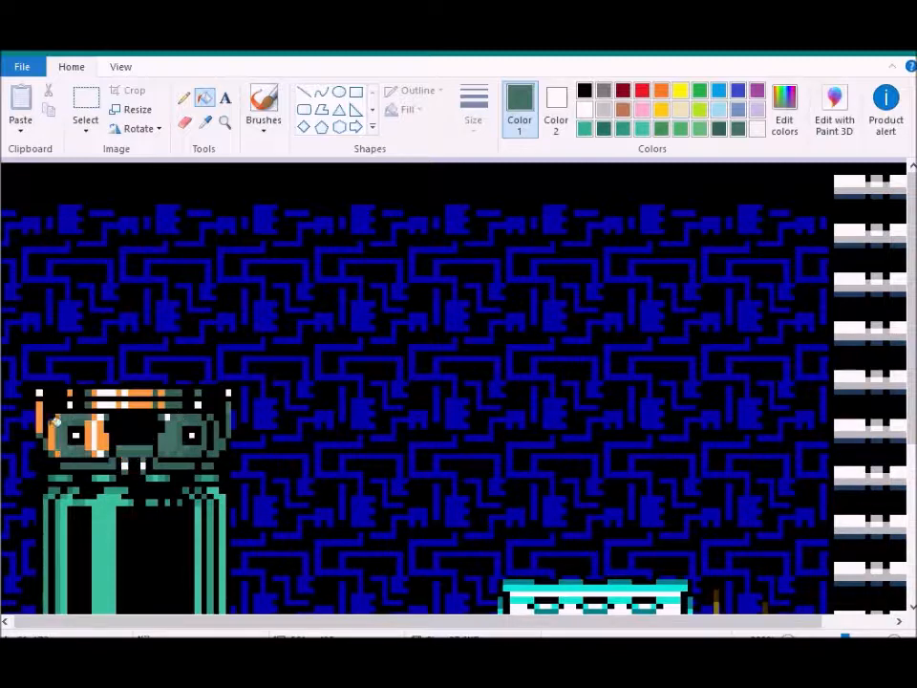
{"action": "key", "text": "ctrl+z"}
{"action": "left_click", "coordinate": [105, 440]}
{"action": "left_click", "coordinate": [88, 442]}
{"action": "left_click", "coordinate": [92, 453]}
{"action": "left_click", "coordinate": [57, 453]}
{"action": "left_click", "coordinate": [51, 438]}
{"action": "left_click", "coordinate": [39, 422]}
{"action": "left_click", "coordinate": [57, 417]}
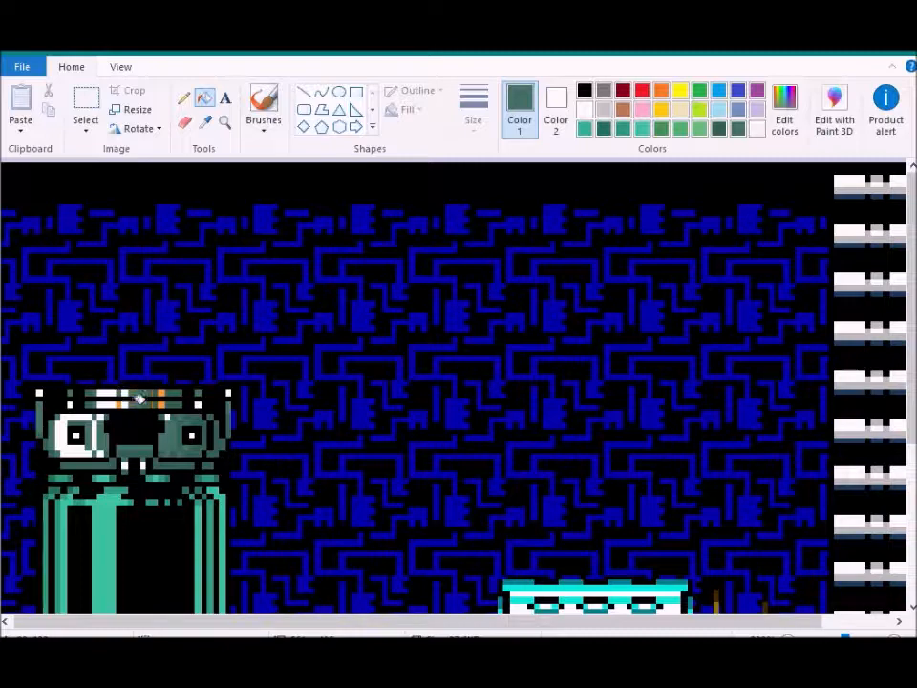
{"action": "left_click", "coordinate": [162, 385]}
{"action": "key", "text": "ctrl+z"}
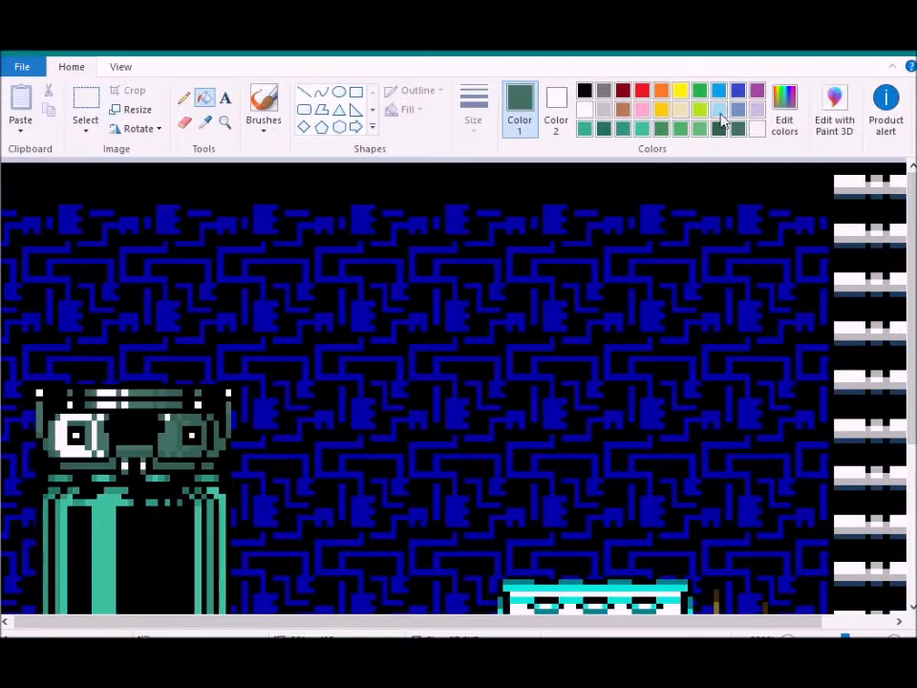
Mix a still lighter grey-green and fill the white areas of the head's rim, mouth and eyes
{"action": "left_click", "coordinate": [784, 110]}
{"action": "left_click", "coordinate": [361, 468]}
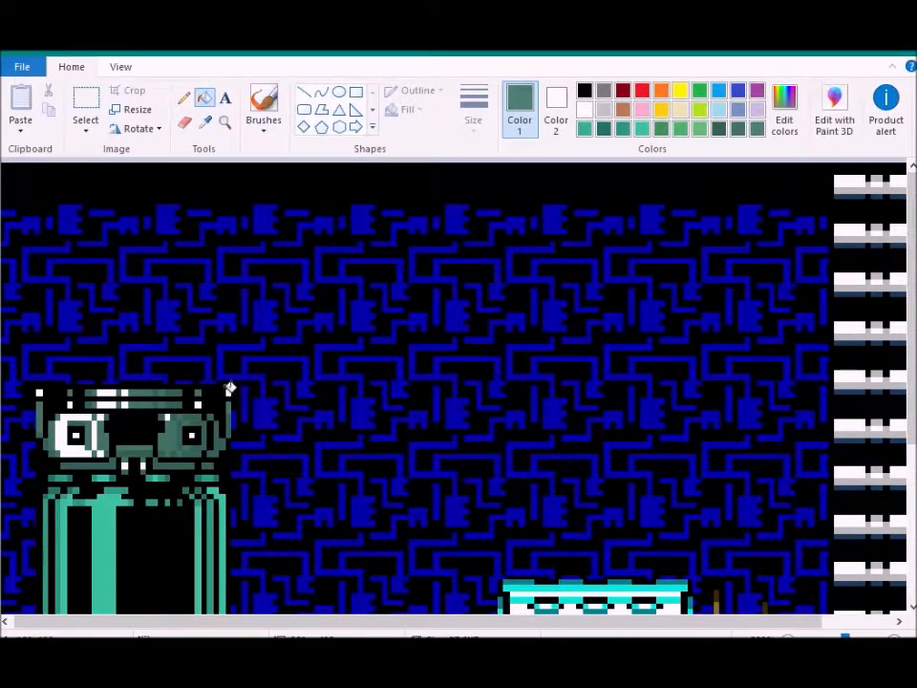
{"action": "left_click", "coordinate": [113, 391]}
{"action": "key", "text": "ctrl+z"}
{"action": "left_click", "coordinate": [125, 395]}
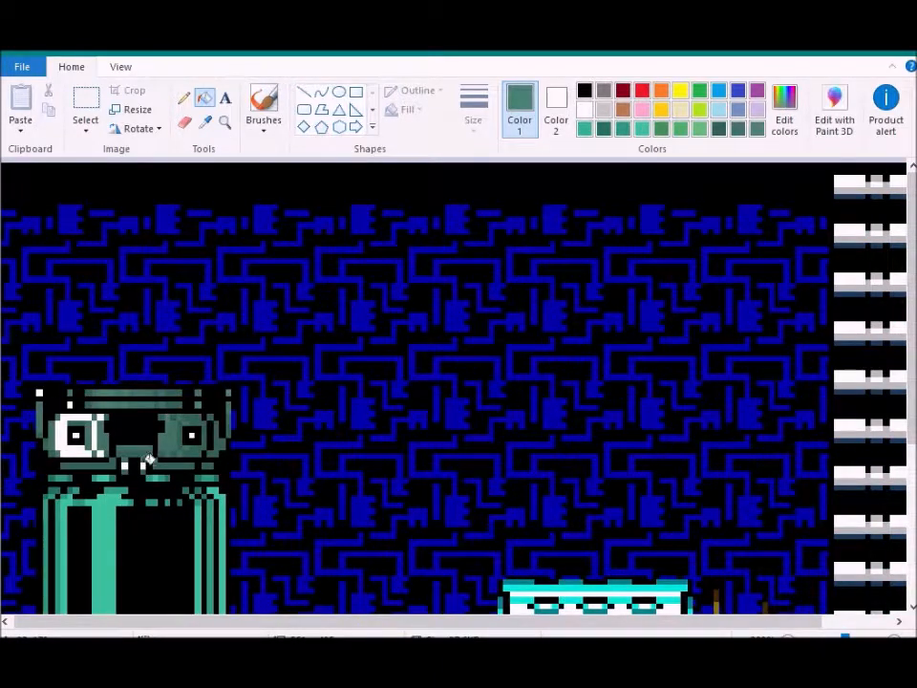
{"action": "left_click", "coordinate": [82, 426]}
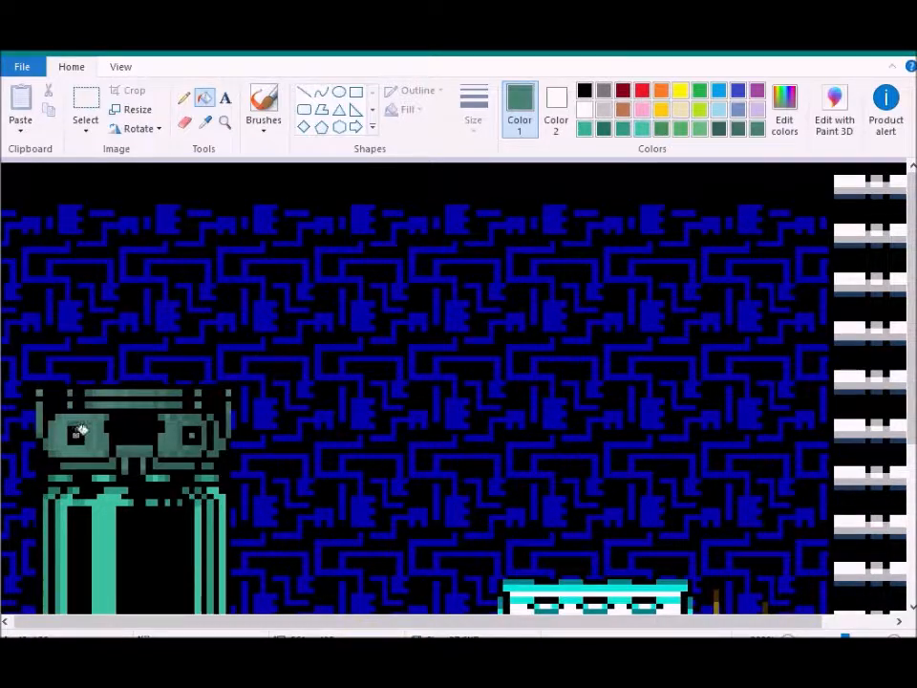
Recolour the crate's dark lower trim with the dark grey-green and its cyan areas with the next lighter grey-green
{"action": "scroll", "coordinate": [82, 430], "scroll_direction": "down", "scroll_amount": 1}
{"action": "left_click", "coordinate": [121, 67]}
{"action": "left_click", "coordinate": [56, 104]}
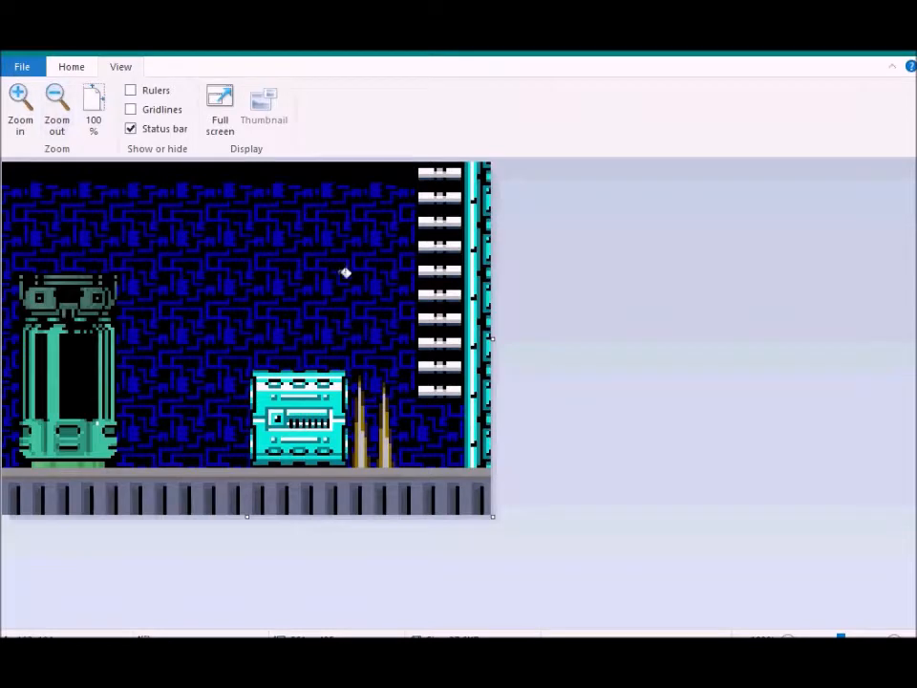
{"action": "left_click", "coordinate": [20, 96]}
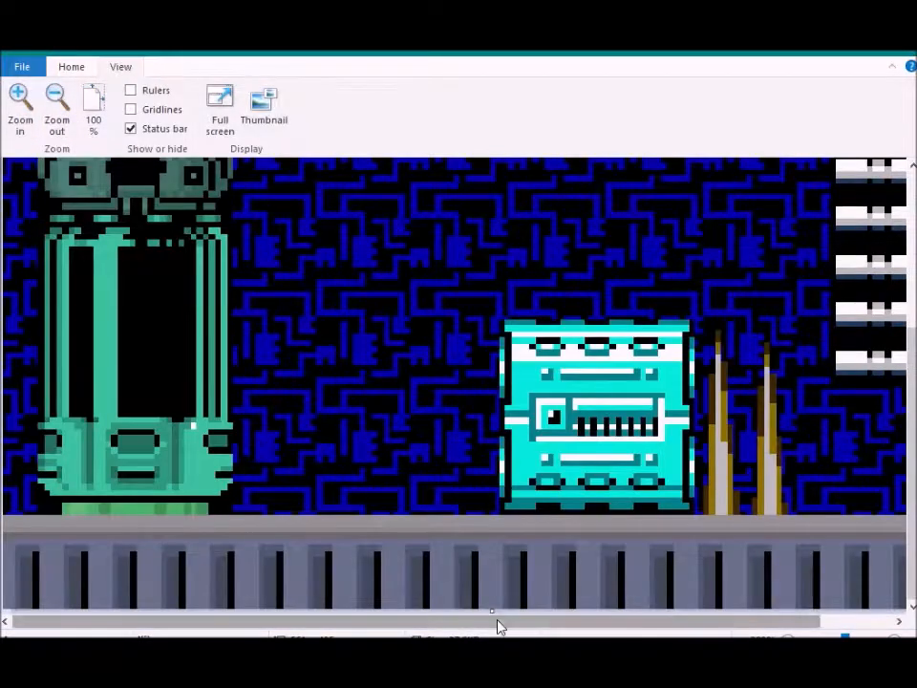
{"action": "left_click_drag", "start_coordinate": [498, 623], "coordinate": [531, 621]}
{"action": "left_click", "coordinate": [59, 67]}
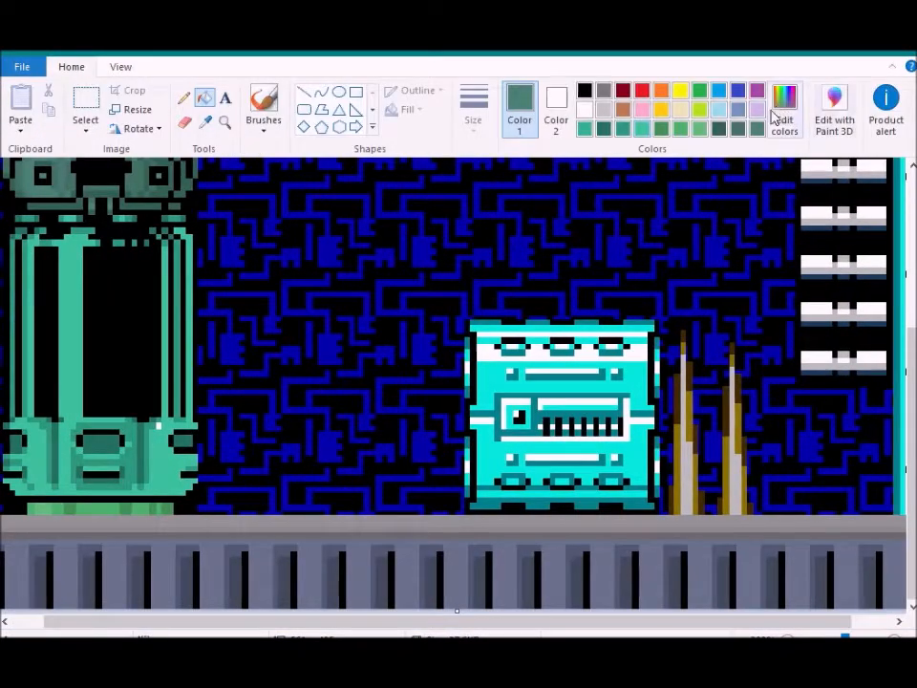
{"action": "left_click", "coordinate": [720, 130]}
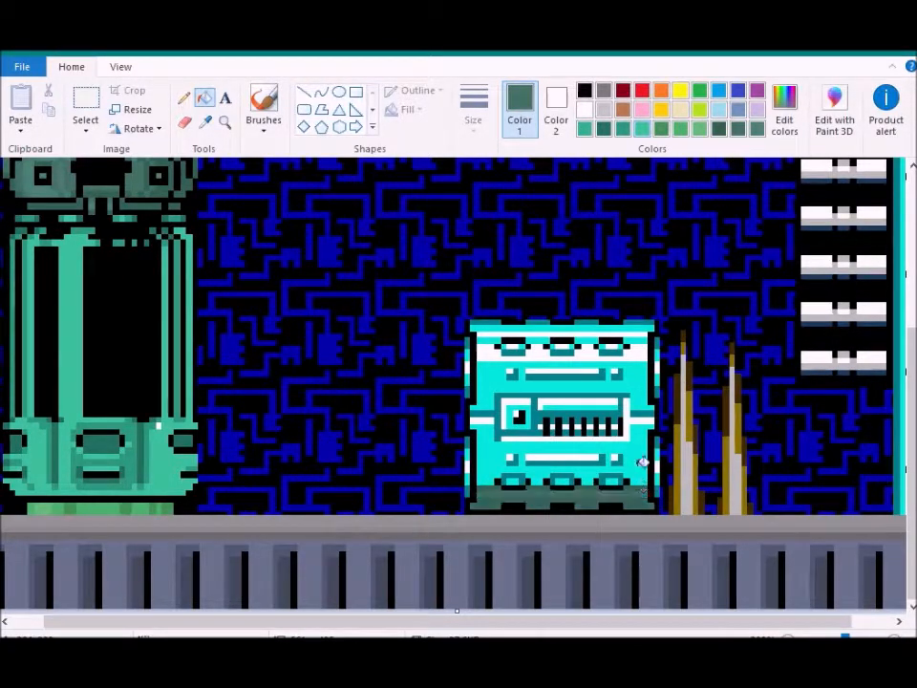
{"action": "left_click", "coordinate": [642, 462]}
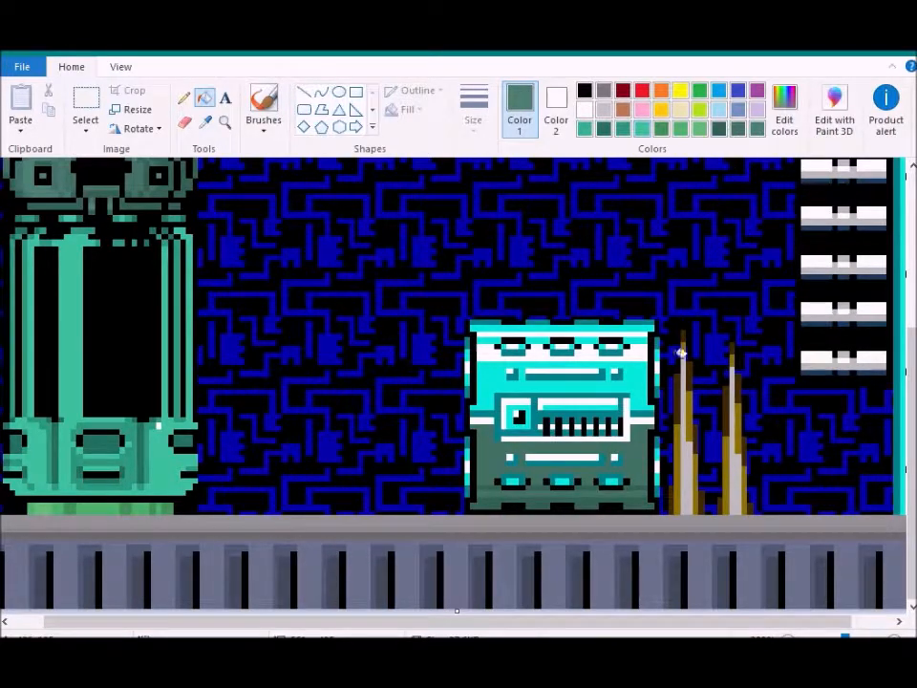
{"action": "left_click", "coordinate": [642, 394]}
Mix grey-green RGB 86, 150, 133 and a lighter variant, and fill the crate's upper body and white bands
{"action": "left_click", "coordinate": [784, 107]}
{"action": "left_click", "coordinate": [638, 318]}
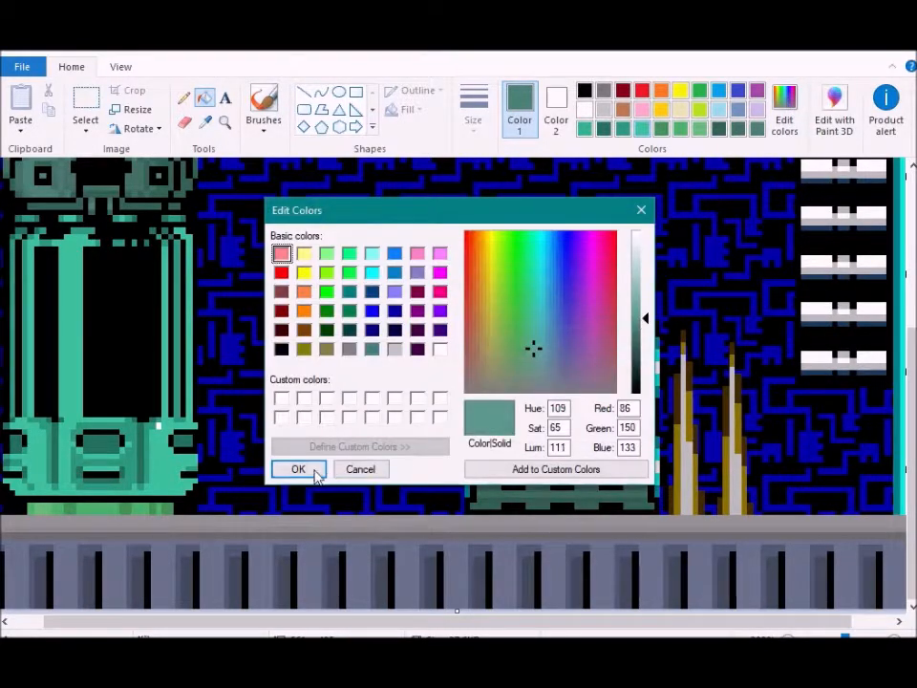
{"action": "left_click", "coordinate": [313, 470]}
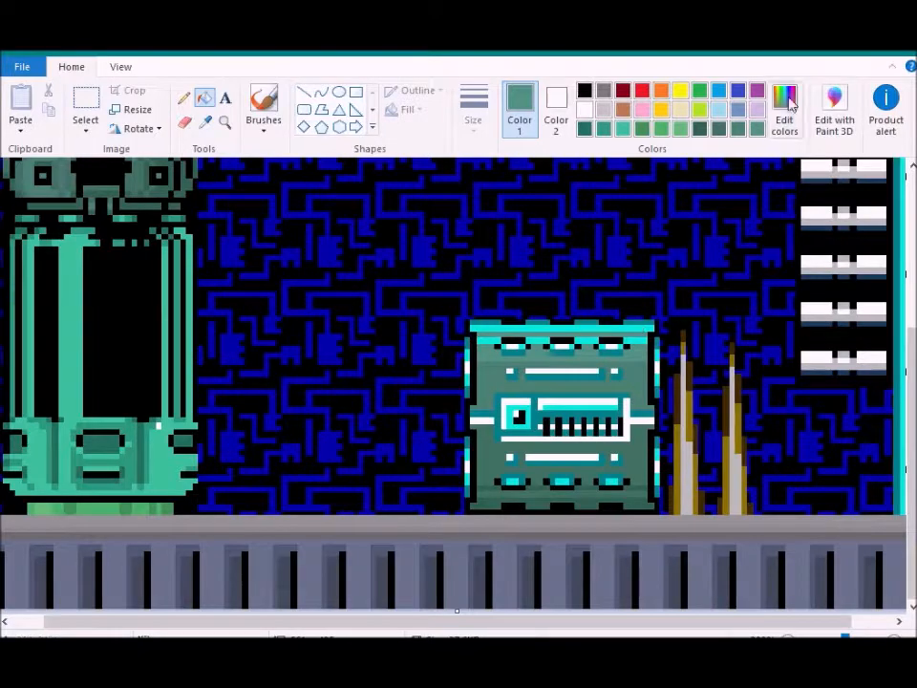
{"action": "left_click", "coordinate": [784, 107]}
{"action": "left_click", "coordinate": [640, 307]}
{"action": "left_click", "coordinate": [298, 469]}
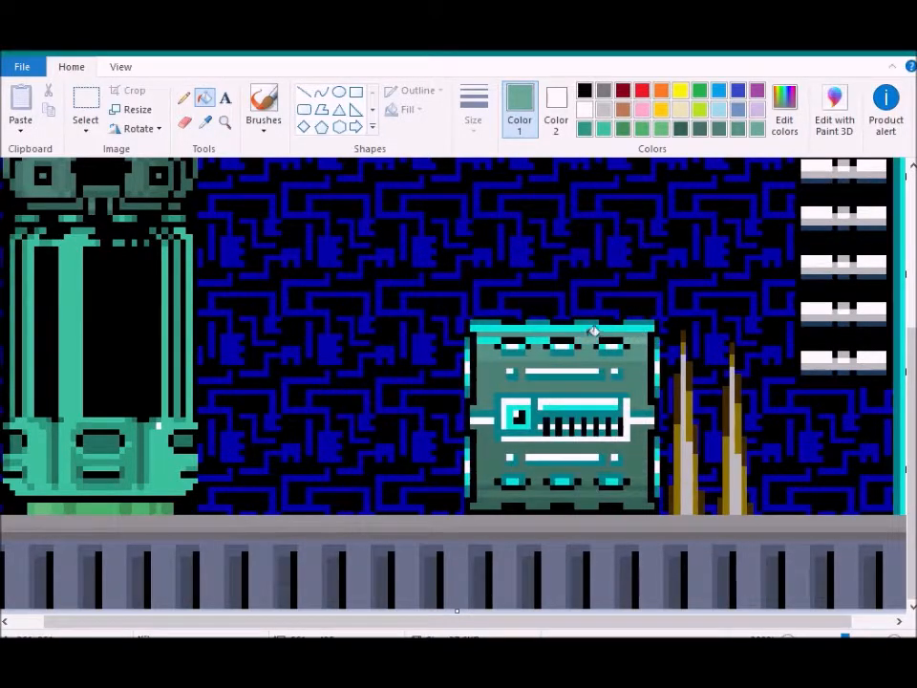
Mix a still lighter grey-green for the crate's cyan top rim, and fill its side edge strips with leaf green
{"action": "left_click", "coordinate": [784, 107]}
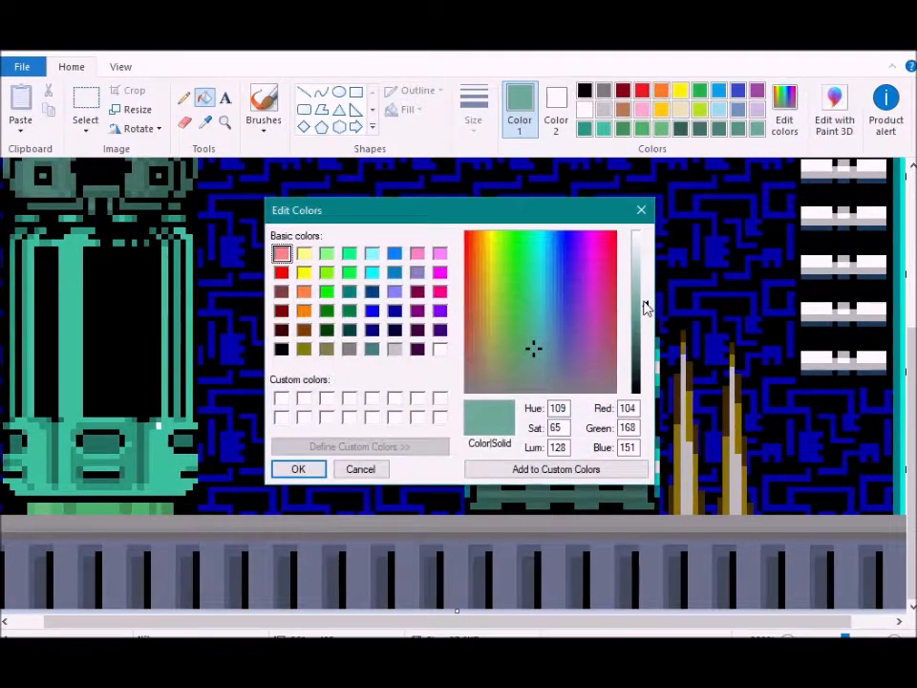
{"action": "left_click", "coordinate": [640, 299]}
{"action": "key", "text": "Return"}
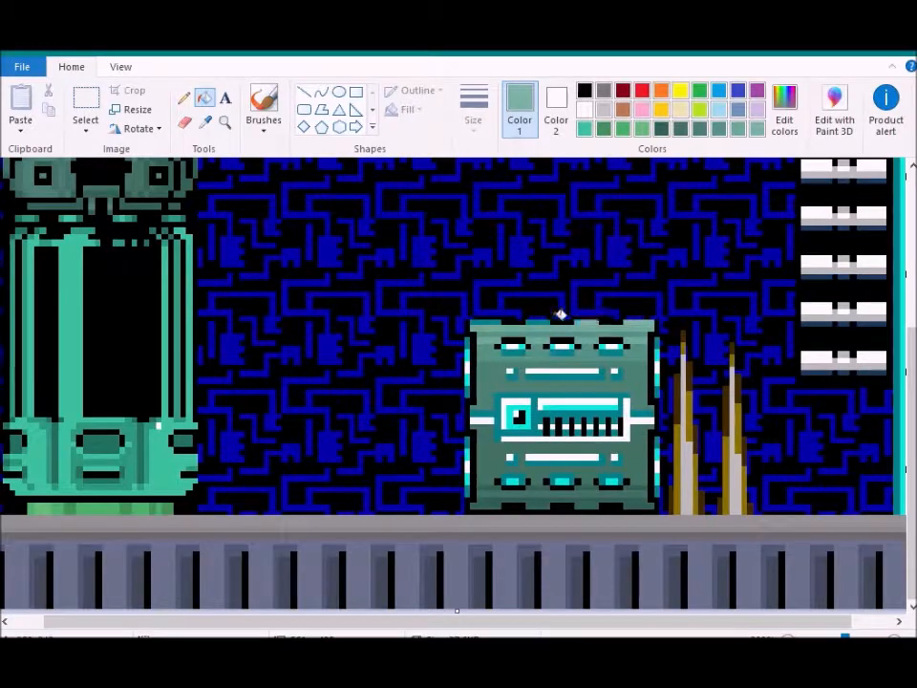
{"action": "left_click", "coordinate": [661, 128]}
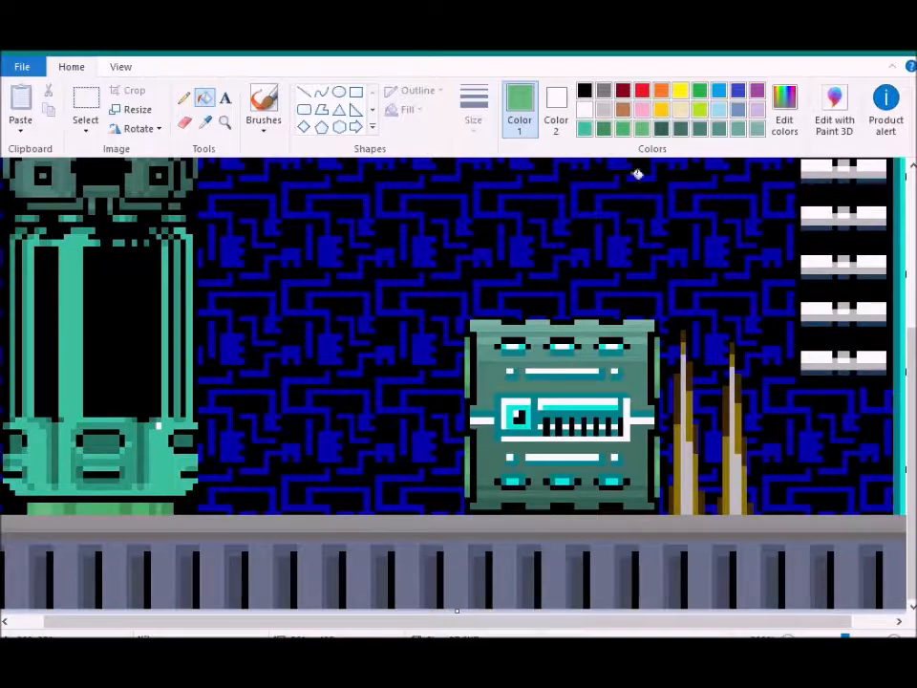
Mix two progressively darker teal-greens and recolour the crate's lower row of cyan vents with them
{"action": "left_click", "coordinate": [585, 128]}
{"action": "left_click", "coordinate": [785, 105]}
{"action": "left_click", "coordinate": [297, 470]}
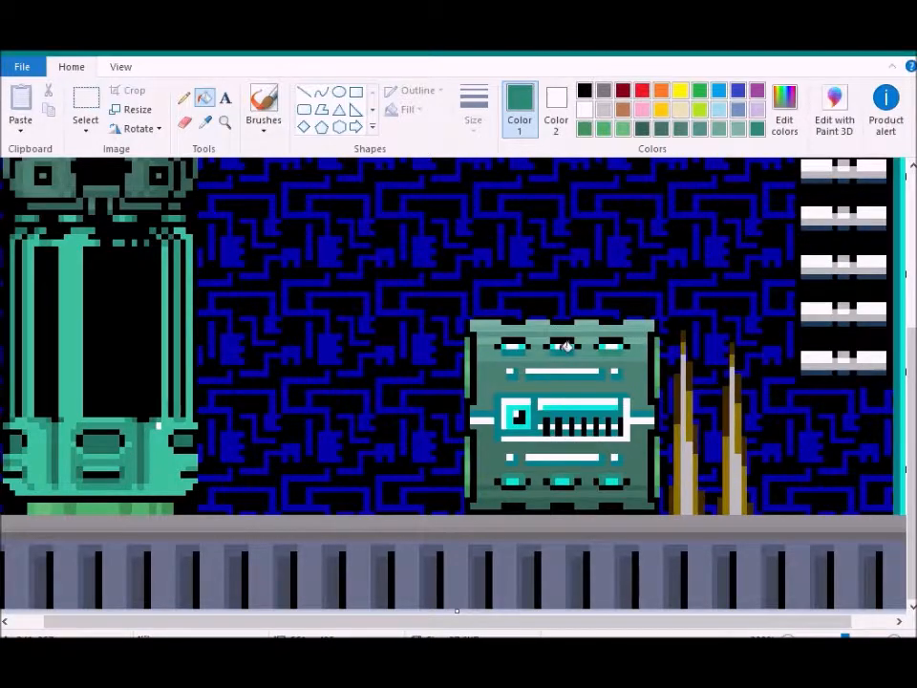
{"action": "left_click", "coordinate": [784, 105]}
{"action": "left_click", "coordinate": [298, 469]}
{"action": "left_click", "coordinate": [514, 481]}
{"action": "left_click", "coordinate": [562, 482]}
{"action": "left_click", "coordinate": [611, 481]}
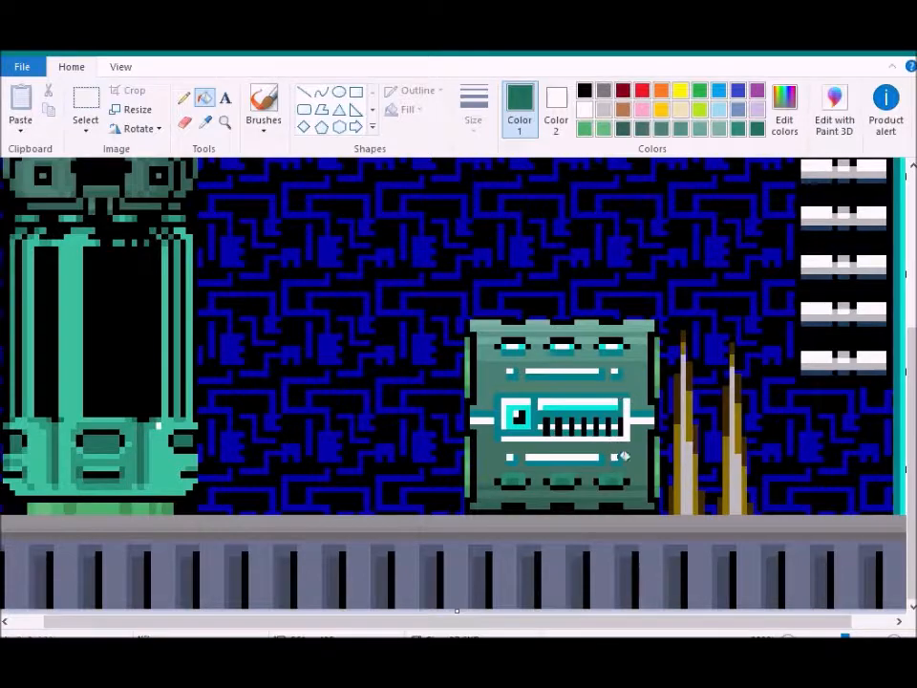
Fill the teal shadows of the crate's lower bar and squares dark green, and their white parts with a lighter green
{"action": "left_click", "coordinate": [616, 460]}
{"action": "left_click", "coordinate": [602, 460]}
{"action": "left_click", "coordinate": [521, 460]}
{"action": "left_click", "coordinate": [514, 460]}
{"action": "left_click", "coordinate": [785, 103]}
{"action": "left_click_drag", "start_coordinate": [644, 345], "coordinate": [642, 325]}
{"action": "left_click", "coordinate": [360, 469]}
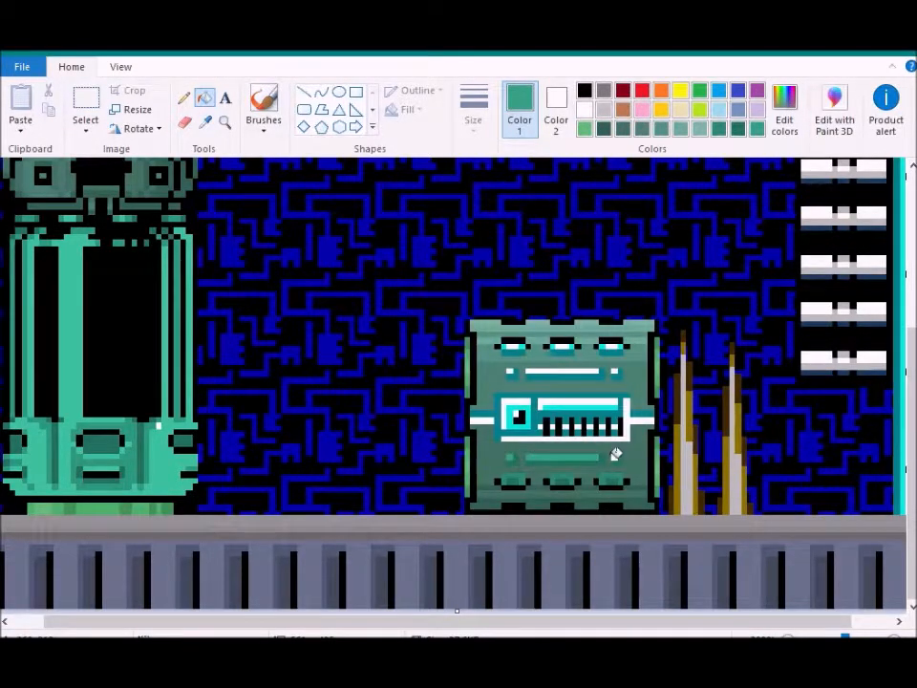
Mix a dark grey-teal and fill the teal frame around the crate's central panel
{"action": "left_click", "coordinate": [784, 103]}
{"action": "left_click", "coordinate": [538, 348]}
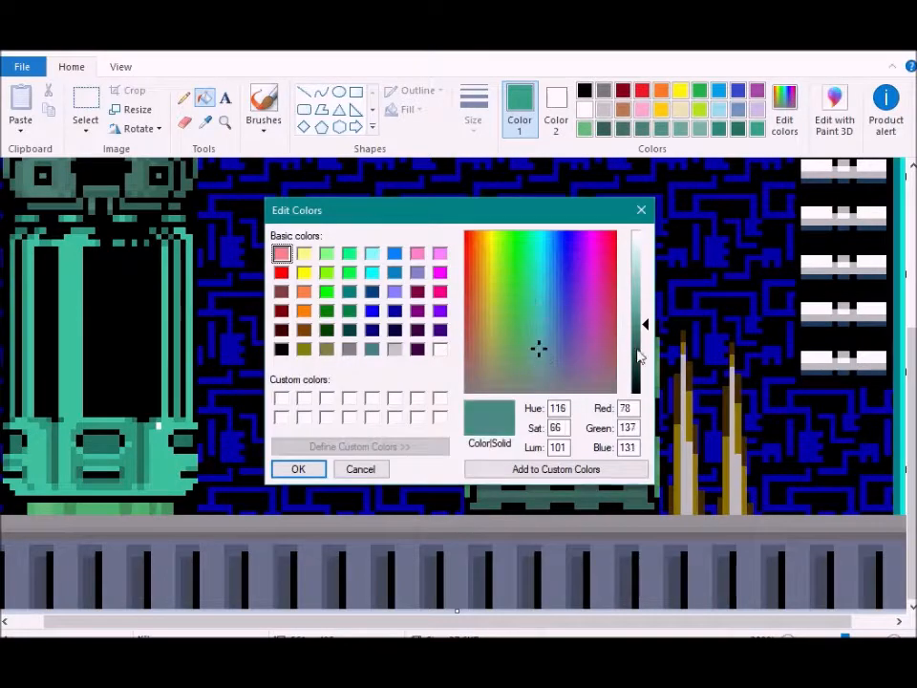
{"action": "left_click_drag", "start_coordinate": [645, 327], "coordinate": [645, 336]}
{"action": "left_click", "coordinate": [366, 468]}
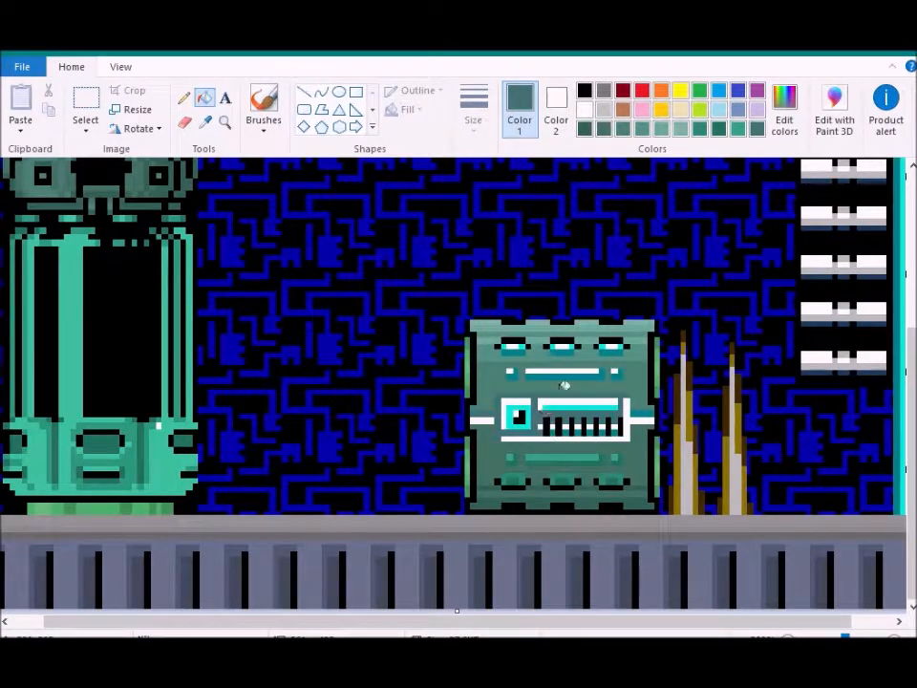
{"action": "left_click", "coordinate": [785, 103]}
{"action": "left_click_drag", "start_coordinate": [663, 328], "coordinate": [663, 355]}
{"action": "left_click", "coordinate": [297, 469]}
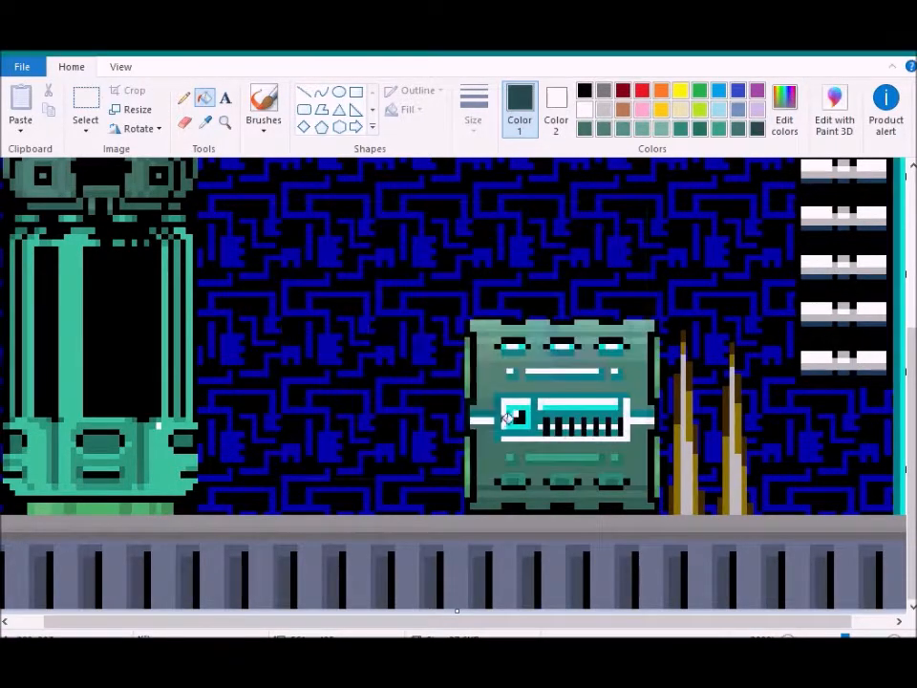
{"action": "left_click", "coordinate": [641, 412]}
Mix grey-teal RGB 57, 102, 97 and fill the central panel's white outline and the white side bars
{"action": "left_click", "coordinate": [775, 130]}
{"action": "left_click_drag", "start_coordinate": [646, 354], "coordinate": [645, 345]}
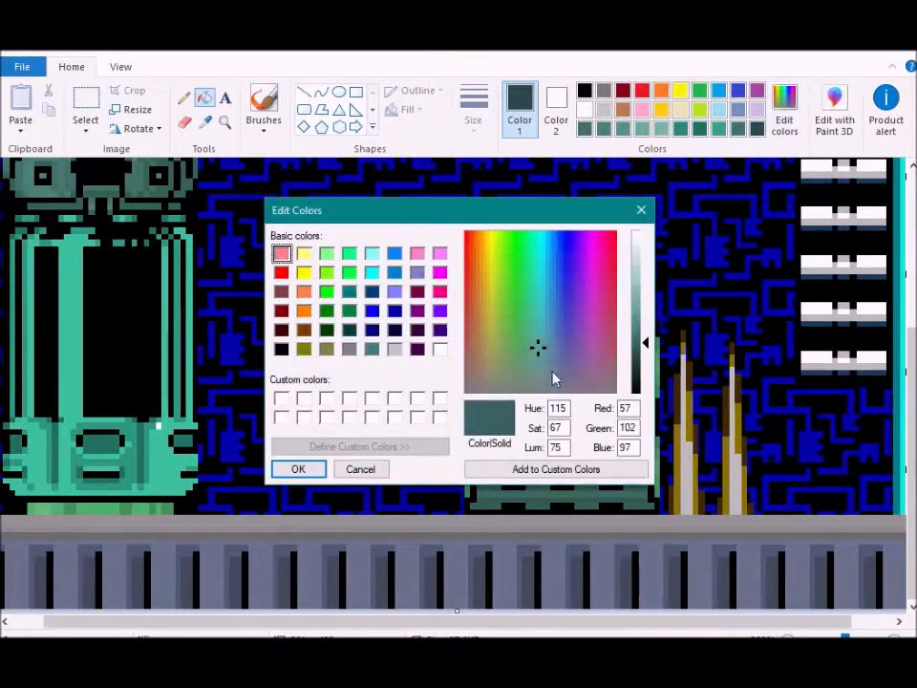
{"action": "left_click", "coordinate": [297, 469]}
{"action": "left_click", "coordinate": [493, 419]}
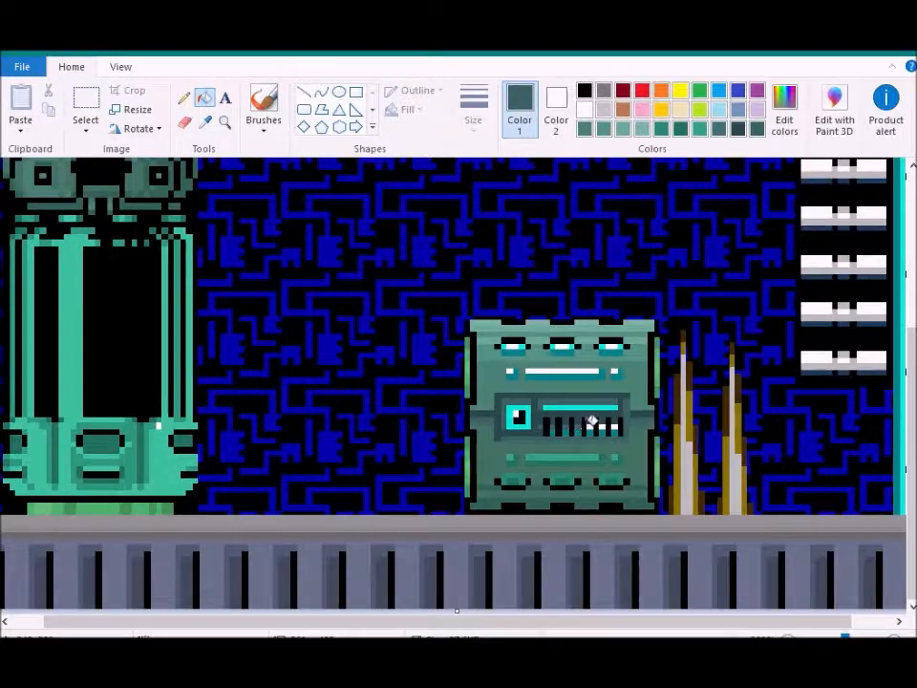
Mix grey-teal RGB 69, 124, 119 and fill the cyan bar and cyan square inside the central panel
{"action": "left_click", "coordinate": [785, 110]}
{"action": "left_click_drag", "start_coordinate": [646, 345], "coordinate": [647, 330]}
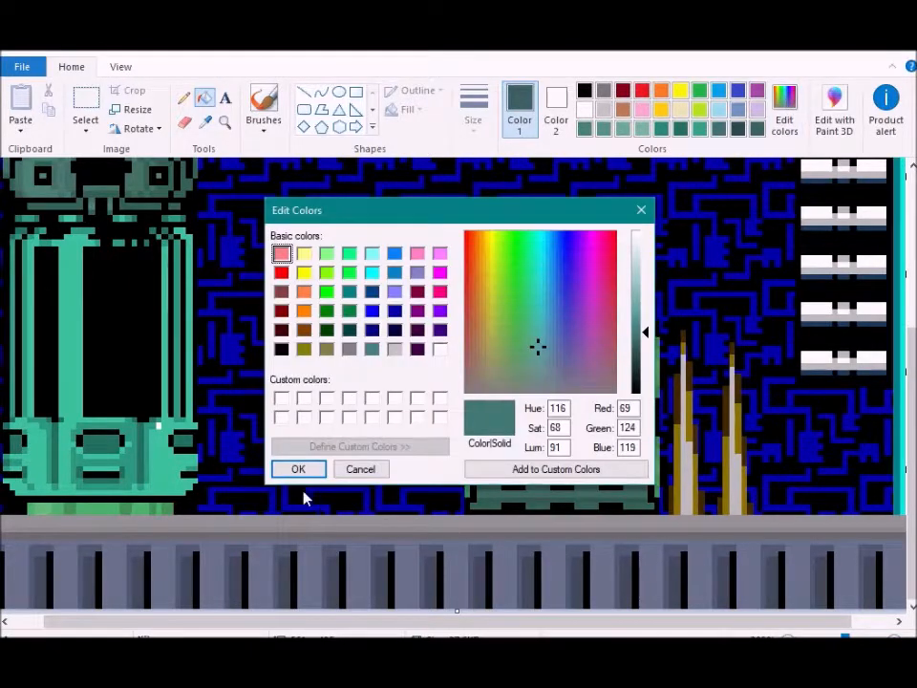
{"action": "left_click", "coordinate": [297, 469]}
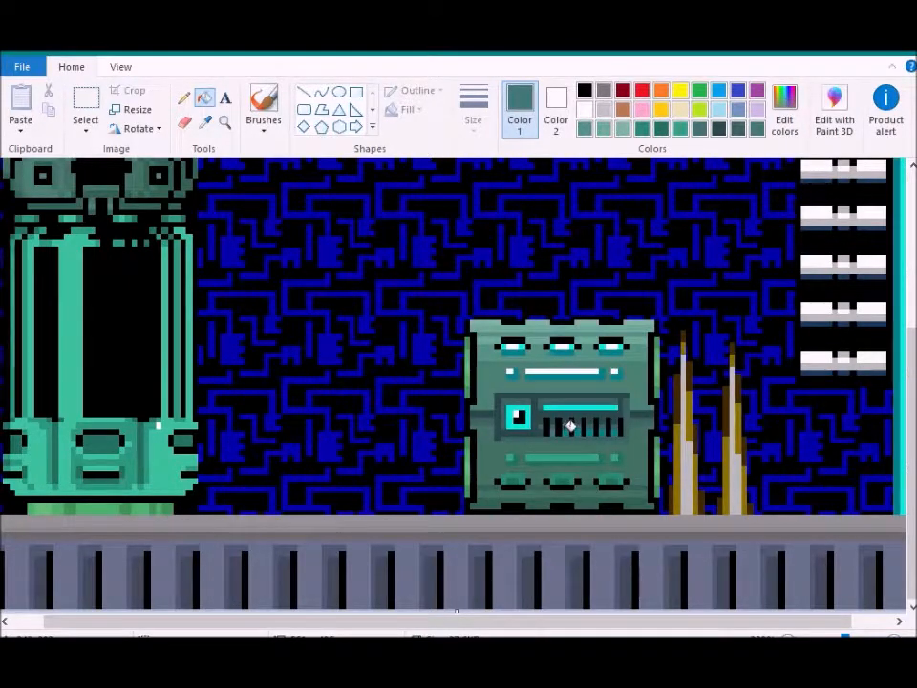
{"action": "left_click", "coordinate": [579, 406]}
{"action": "left_click", "coordinate": [528, 417]}
Mix a pale grey-green and fill the square button's white highlight and the teal shadows of the crate's upper bar and squares
{"action": "left_click", "coordinate": [784, 110]}
{"action": "left_click_drag", "start_coordinate": [647, 328], "coordinate": [647, 287]}
{"action": "left_click", "coordinate": [297, 470]}
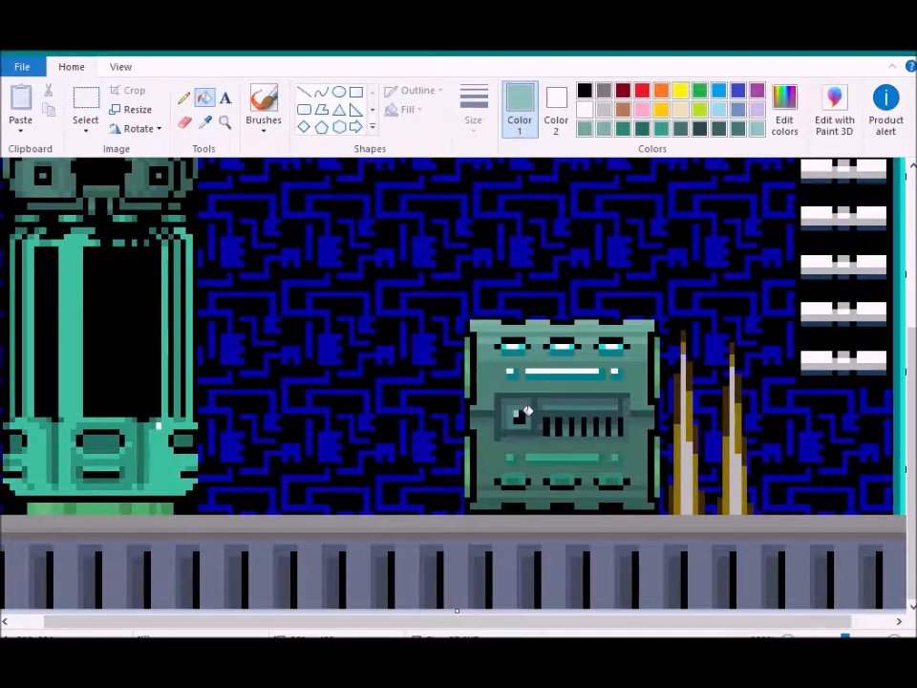
{"action": "left_click", "coordinate": [573, 379]}
{"action": "left_click", "coordinate": [617, 375]}
{"action": "left_click", "coordinate": [523, 375]}
Mix a slightly lighter pale grey-green and fill the white parts of the crate's upper bar and two squares
{"action": "left_click", "coordinate": [784, 110]}
{"action": "left_click_drag", "start_coordinate": [643, 287], "coordinate": [643, 280]}
{"action": "left_click", "coordinate": [292, 469]}
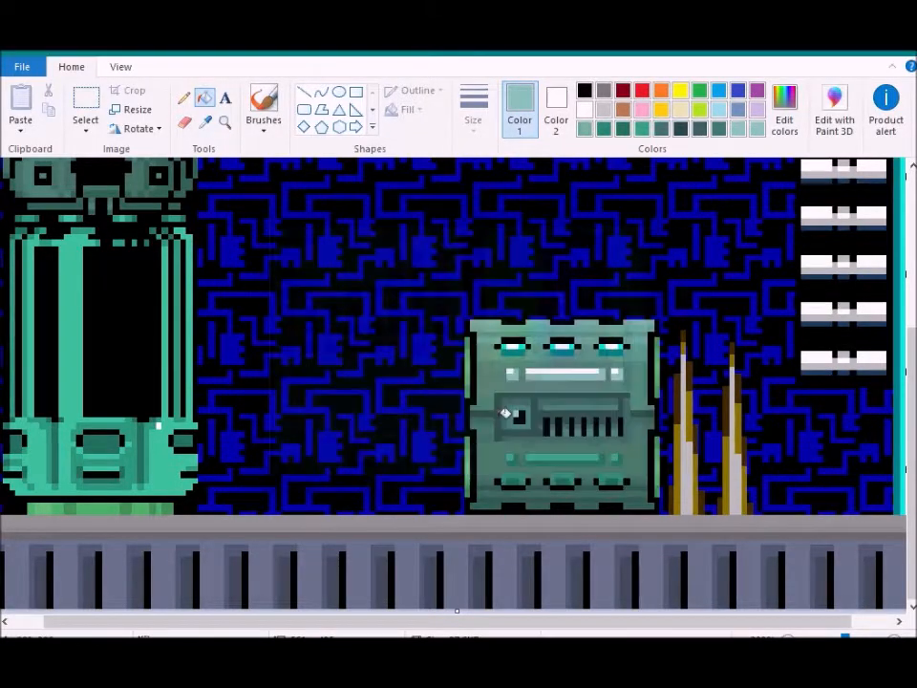
{"action": "left_click", "coordinate": [514, 372]}
{"action": "left_click", "coordinate": [546, 372]}
{"action": "left_click", "coordinate": [615, 372]}
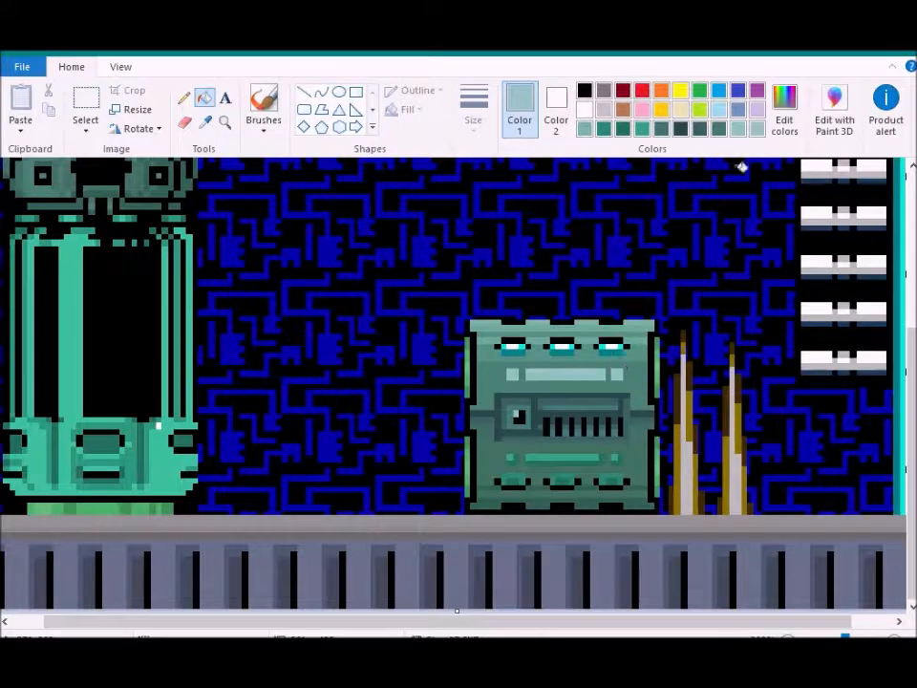
Mix green RGB 70, 170, 133 and a second green, and fill the teal and cyan parts of the crate's upper vents
{"action": "left_click", "coordinate": [785, 110]}
{"action": "left_click", "coordinate": [530, 324]}
{"action": "left_click", "coordinate": [643, 317]}
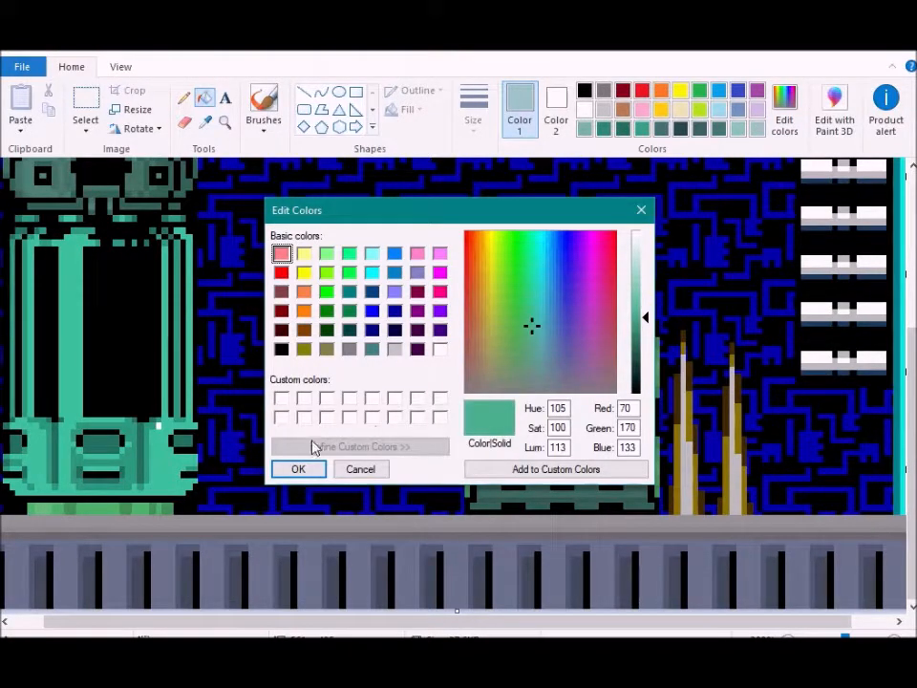
{"action": "left_click", "coordinate": [304, 470]}
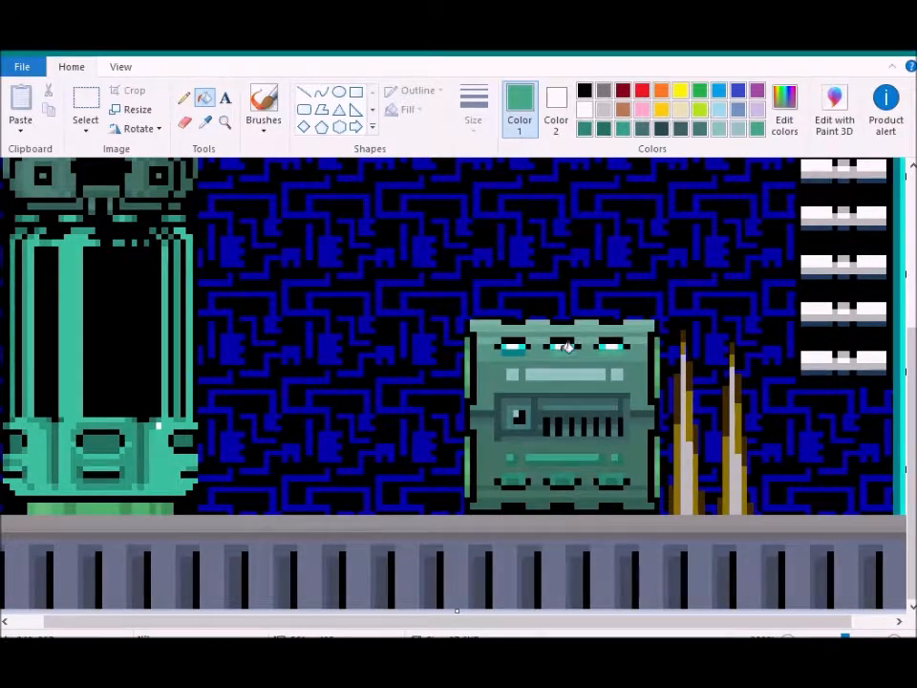
{"action": "left_click", "coordinate": [782, 105]}
{"action": "left_click", "coordinate": [300, 469]}
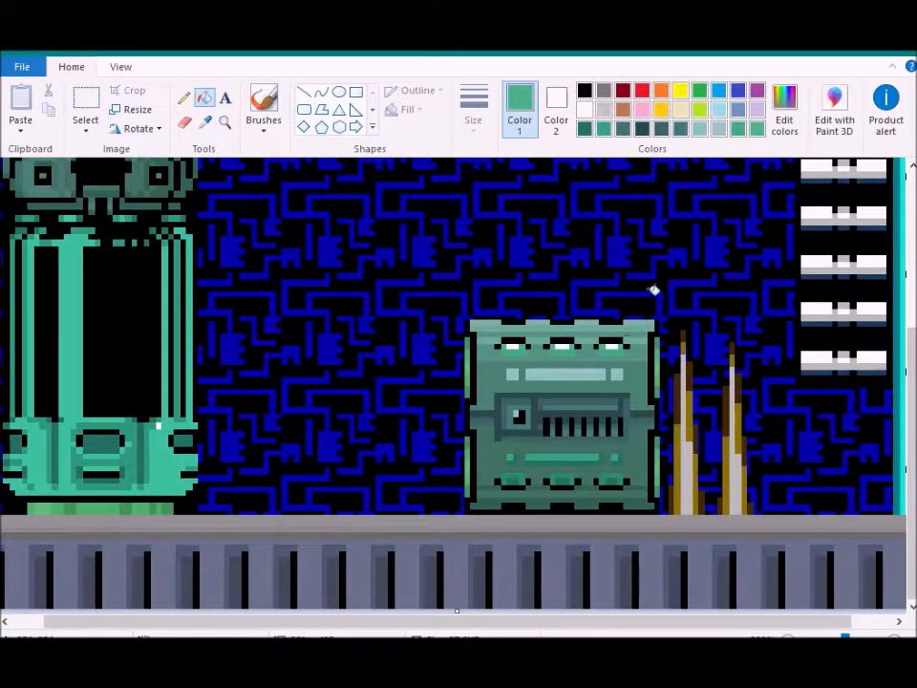
Mix a lighter green and fill the white parts of the crate's three upper vents
{"action": "left_click", "coordinate": [785, 111]}
{"action": "left_click", "coordinate": [637, 291]}
{"action": "left_click", "coordinate": [297, 469]}
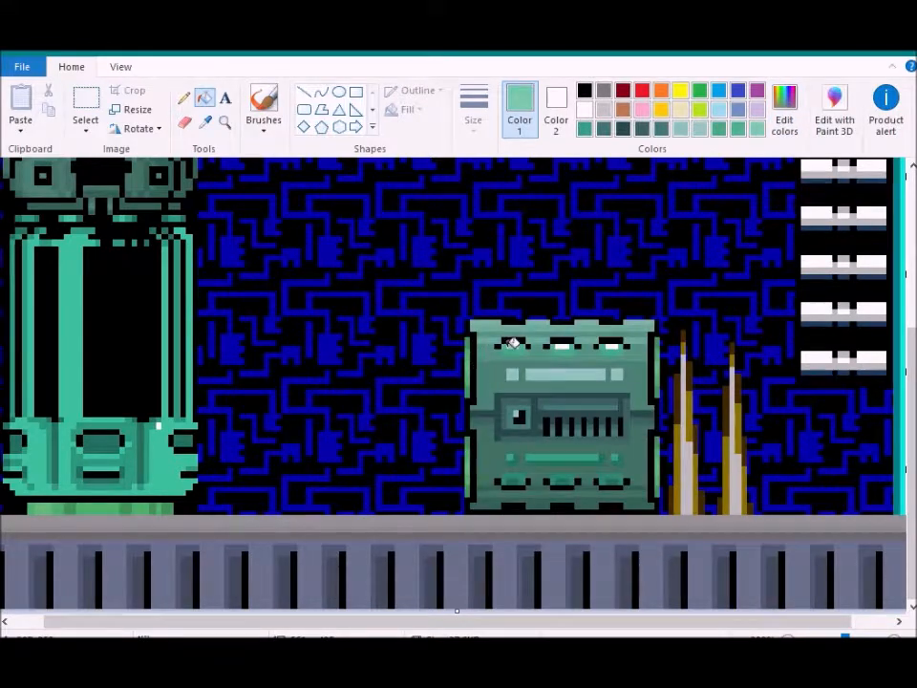
{"action": "left_click", "coordinate": [613, 346]}
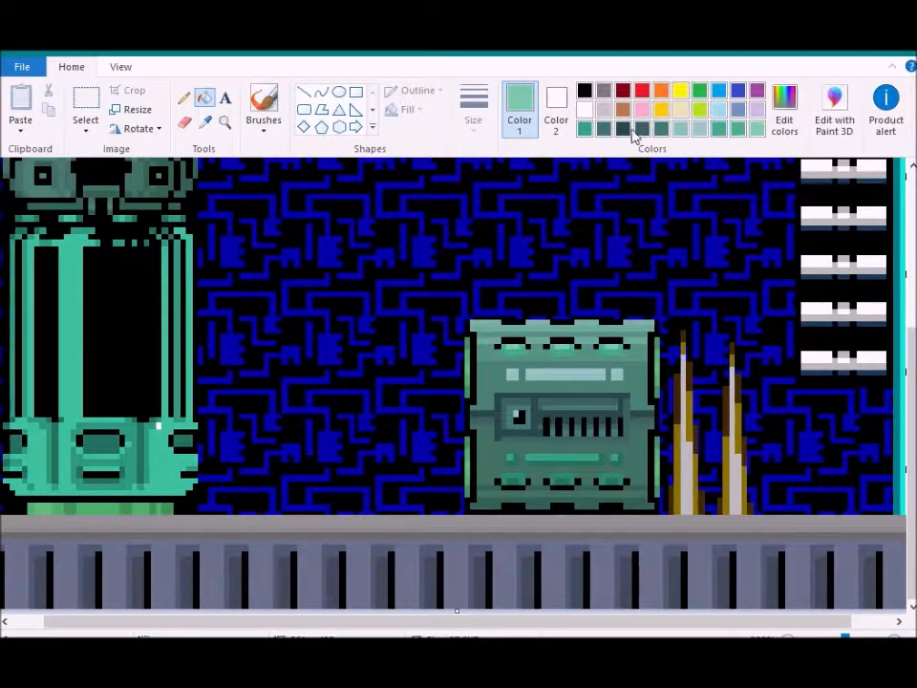
Fill the two spikes' dark brown edges with RGB 68, 96, 77 and their ochre areas with RGB 80, 112, 90
{"action": "left_click", "coordinate": [784, 111]}
{"action": "left_click", "coordinate": [640, 344]}
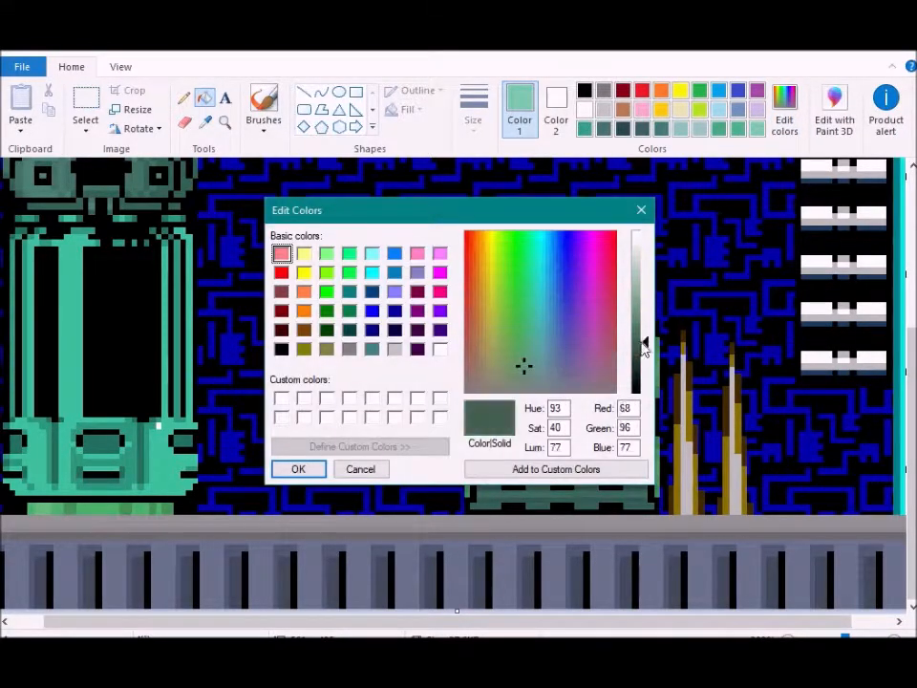
{"action": "left_click", "coordinate": [297, 469]}
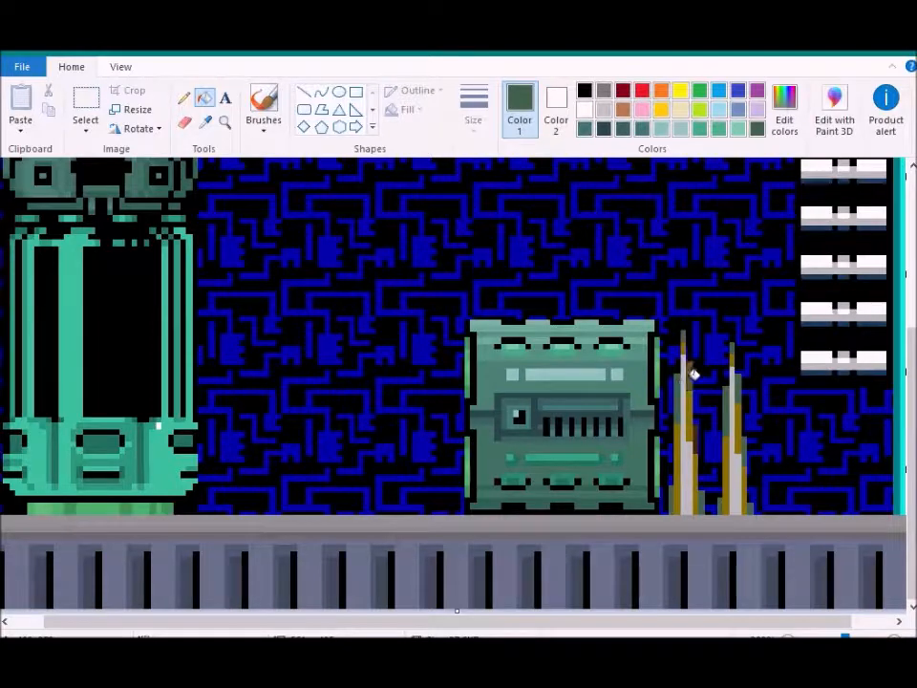
{"action": "left_click", "coordinate": [783, 105]}
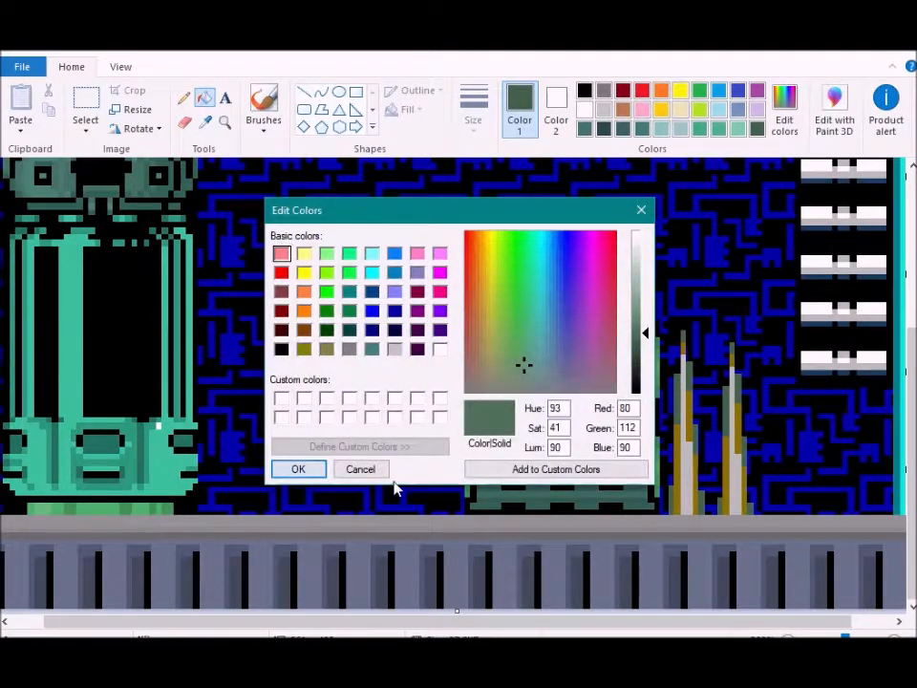
{"action": "left_click", "coordinate": [297, 469]}
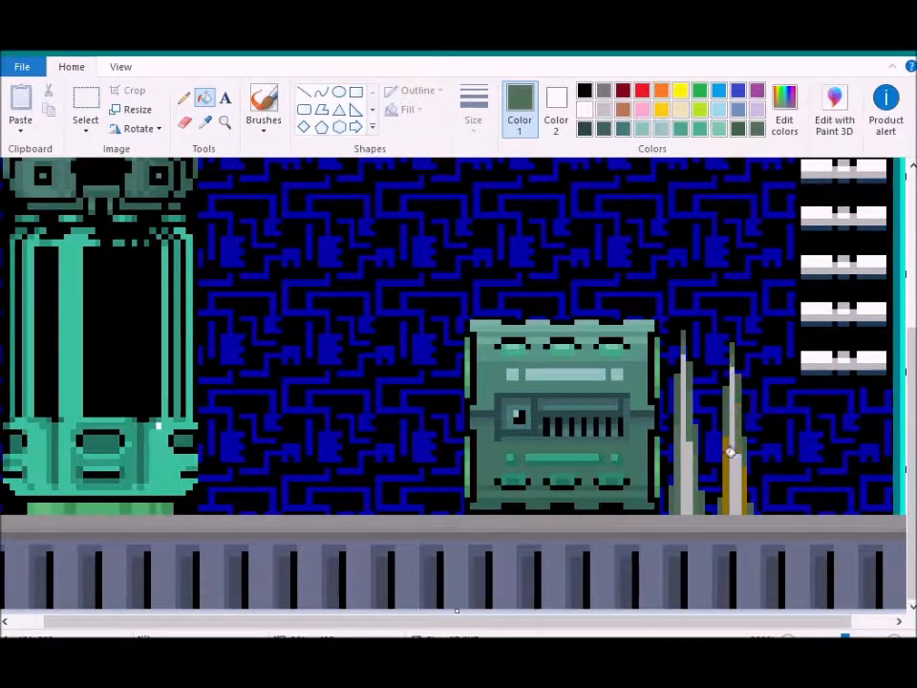
Mix grey-green RGB 101, 141, 113 and fill the light grey centres of both spikes
{"action": "left_click", "coordinate": [781, 124]}
{"action": "left_click", "coordinate": [645, 315]}
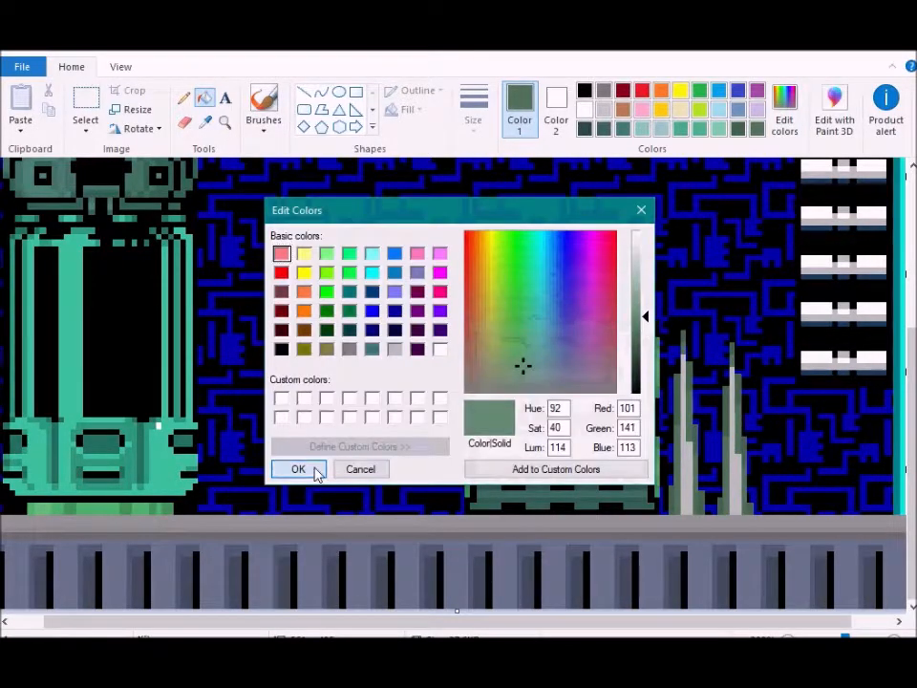
{"action": "left_click", "coordinate": [315, 471]}
{"action": "left_click", "coordinate": [690, 463]}
{"action": "left_click", "coordinate": [726, 454]}
Mix two lighter grey-greens, ending with RGB 133, 167, 143, and recolour the upper highlights and tips of both spikes
{"action": "left_click", "coordinate": [783, 105]}
{"action": "left_click", "coordinate": [645, 304]}
{"action": "left_click", "coordinate": [297, 468]}
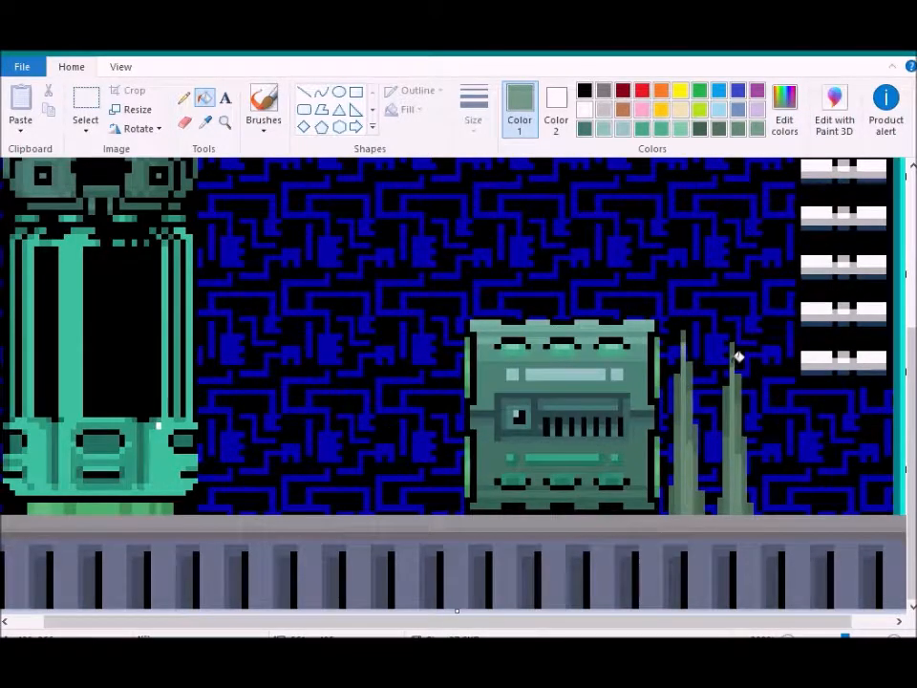
{"action": "left_click", "coordinate": [785, 118]}
{"action": "left_click", "coordinate": [644, 298]}
{"action": "left_click", "coordinate": [297, 467]}
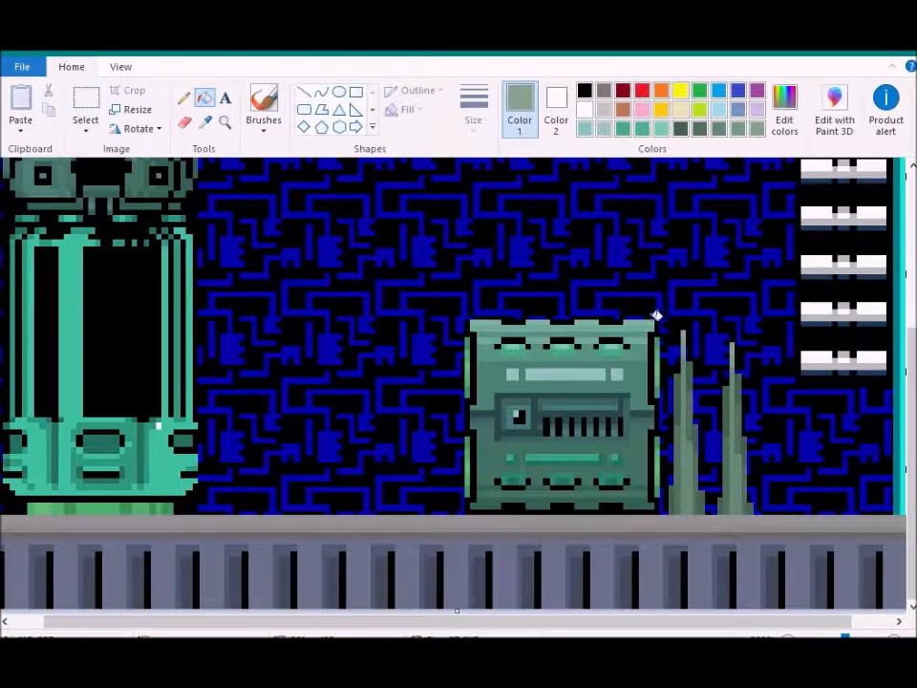
Mix bright green RGB 108, 221, 122 and fill the lowest row of blue circuitry between the capsule and the crate
{"action": "scroll", "coordinate": [627, 305], "scroll_direction": "up", "scroll_amount": 3}
{"action": "scroll", "coordinate": [626, 305], "scroll_direction": "down", "scroll_amount": 3}
{"action": "left_click", "coordinate": [784, 107]}
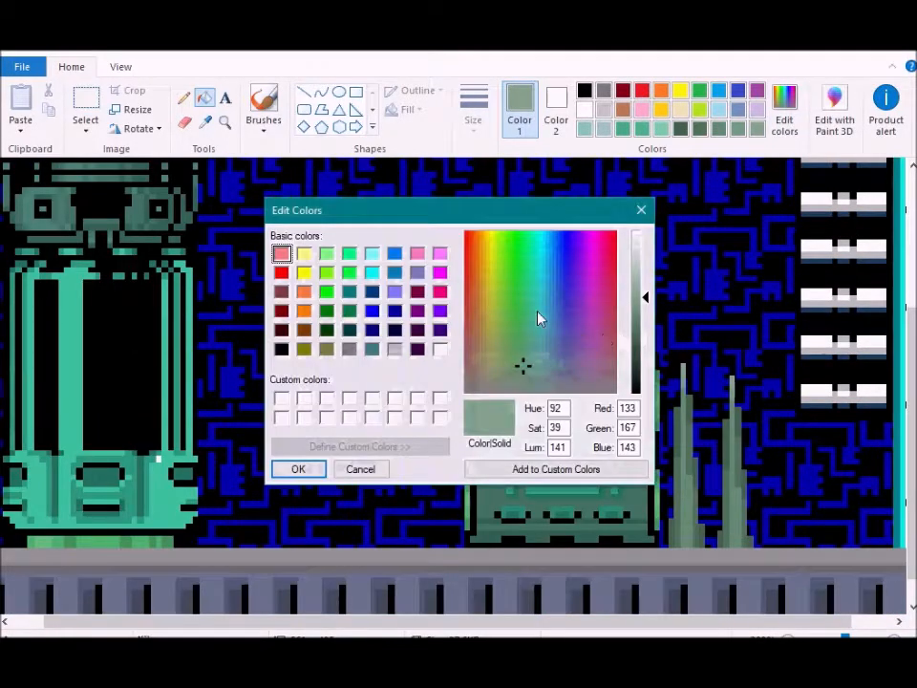
{"action": "left_click", "coordinate": [519, 294]}
{"action": "left_click", "coordinate": [644, 289]}
{"action": "left_click", "coordinate": [298, 469]}
{"action": "left_click", "coordinate": [325, 541]}
{"action": "left_click", "coordinate": [274, 539]}
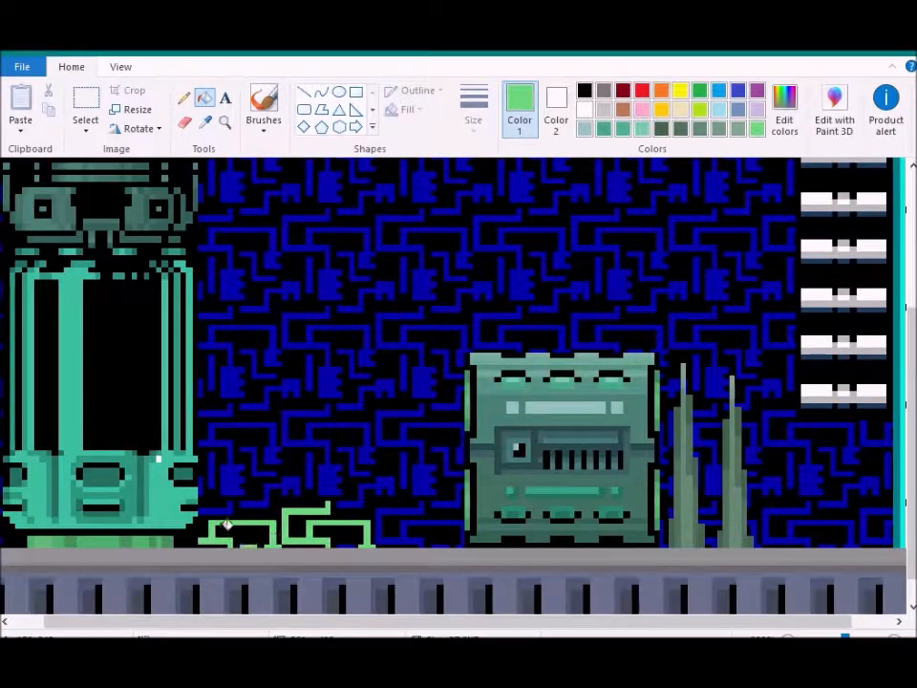
{"action": "left_click", "coordinate": [406, 537]}
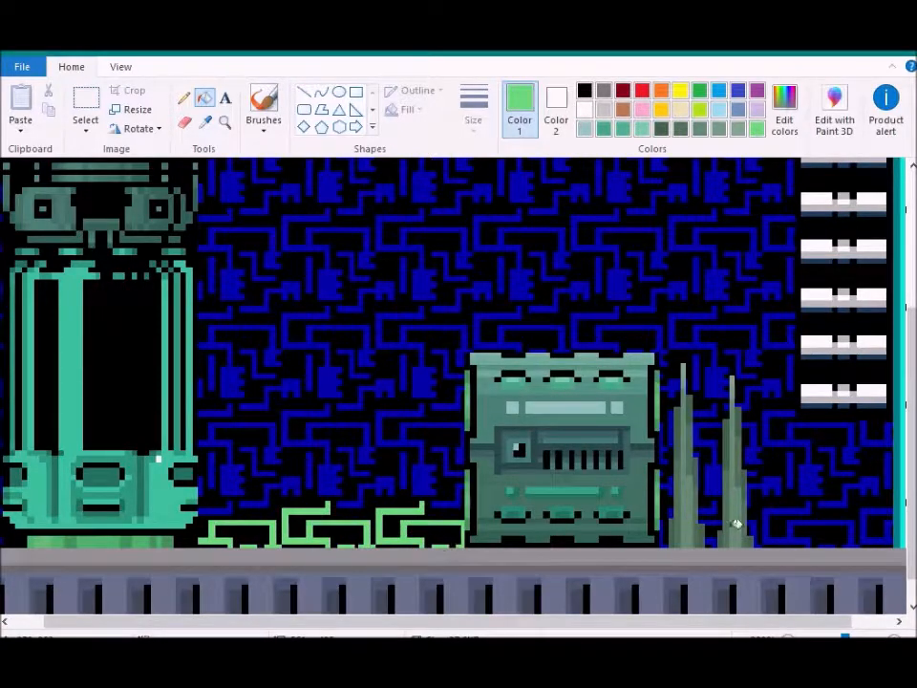
Fill the blue circuit pieces in the narrow gap between the crate and the first spike with the bright green
{"action": "left_click", "coordinate": [711, 509]}
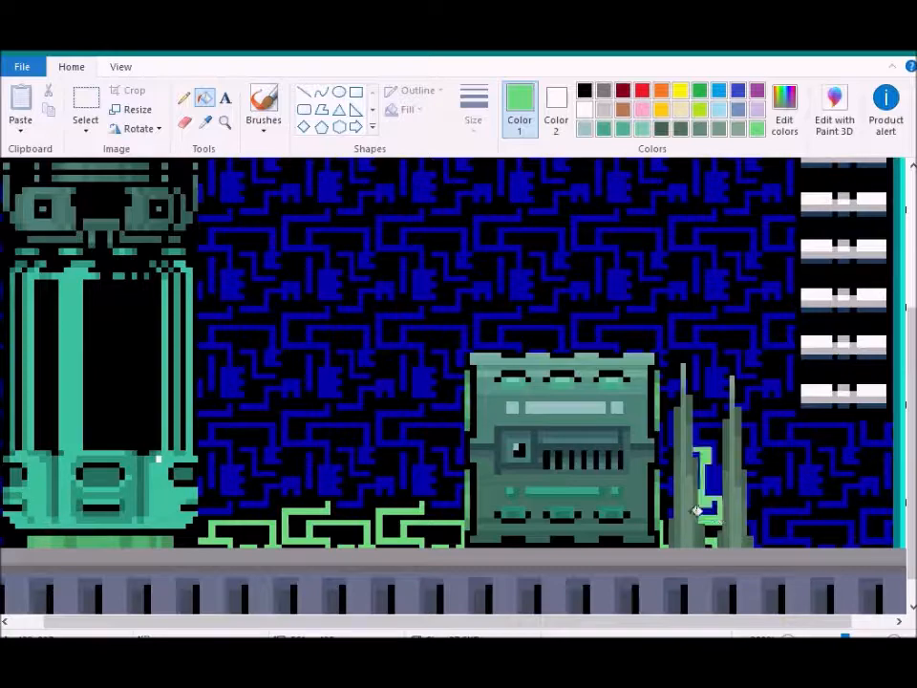
{"action": "key", "text": "ctrl+z"}
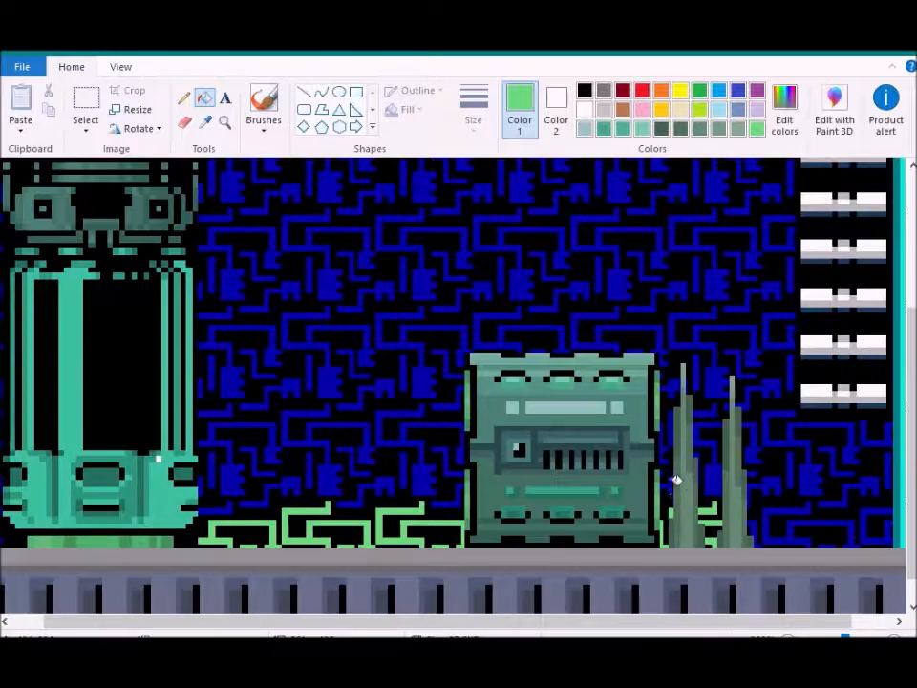
{"action": "left_click", "coordinate": [671, 486]}
{"action": "left_click", "coordinate": [664, 471]}
{"action": "key", "text": "ctrl+z"}
{"action": "left_click", "coordinate": [665, 467]}
{"action": "key", "text": "ctrl+z"}
{"action": "left_click", "coordinate": [668, 462]}
{"action": "key", "text": "ctrl+z"}
{"action": "left_click", "coordinate": [665, 469]}
{"action": "left_click", "coordinate": [668, 459]}
{"action": "key", "text": "ctrl+z"}
{"action": "left_click", "coordinate": [666, 453]}
Fill the remaining blue circuit pieces between the two spikes with the same bright green
{"action": "left_click", "coordinate": [714, 475]}
{"action": "left_click", "coordinate": [696, 453]}
{"action": "key", "text": "ctrl+z"}
{"action": "left_click", "coordinate": [699, 453]}
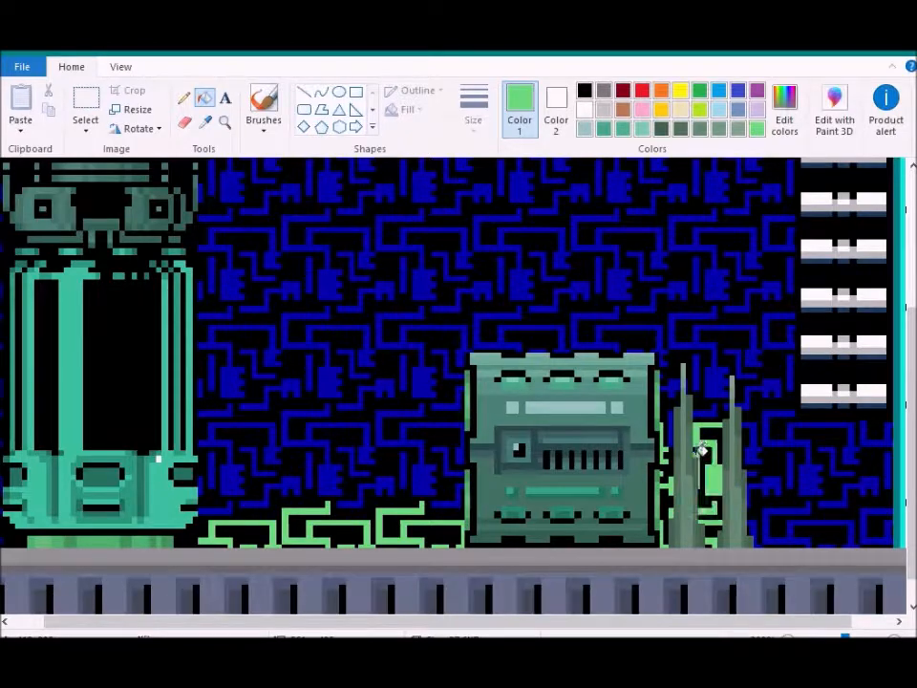
Recolour the lowest row of circuitry from the second spike towards the cyan pillar in bright green
{"action": "left_click", "coordinate": [767, 529]}
{"action": "left_click", "coordinate": [759, 535]}
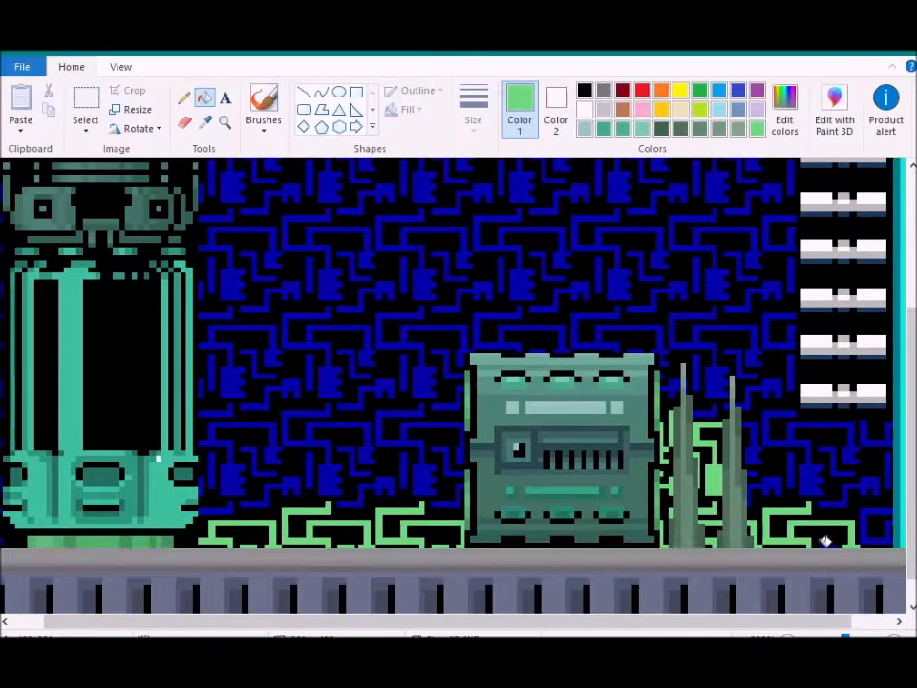
{"action": "left_click", "coordinate": [866, 536]}
Fill the second circuitry row between the second spike and the cyan pillar with bright green
{"action": "left_click_drag", "start_coordinate": [830, 622], "coordinate": [873, 622]}
{"action": "left_click", "coordinate": [843, 474]}
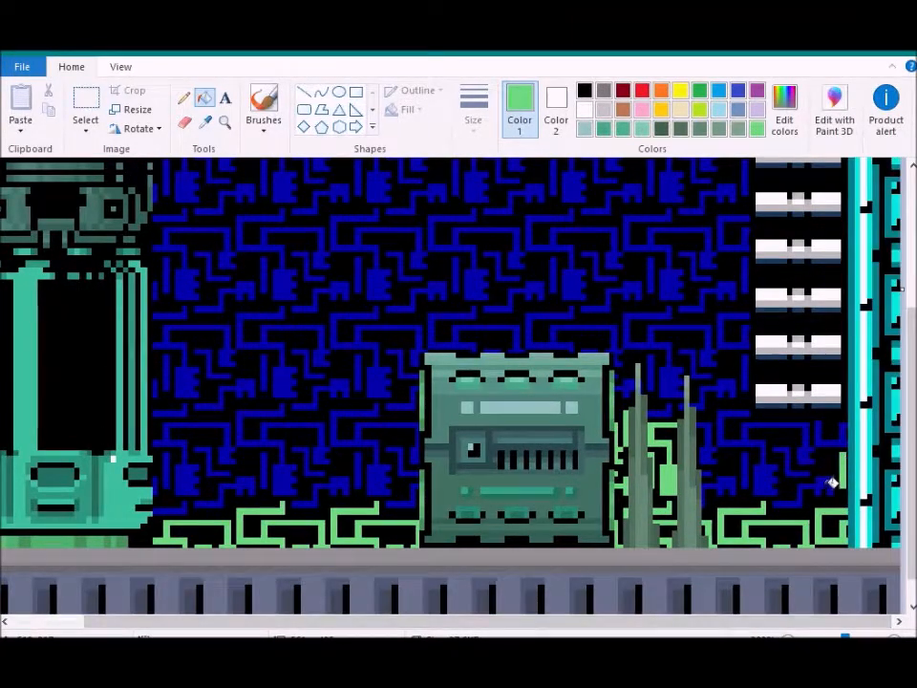
{"action": "left_click", "coordinate": [827, 486]}
{"action": "left_click", "coordinate": [769, 481]}
{"action": "left_click", "coordinate": [789, 468]}
{"action": "left_click", "coordinate": [826, 440]}
{"action": "left_click", "coordinate": [746, 476]}
{"action": "left_click", "coordinate": [723, 485]}
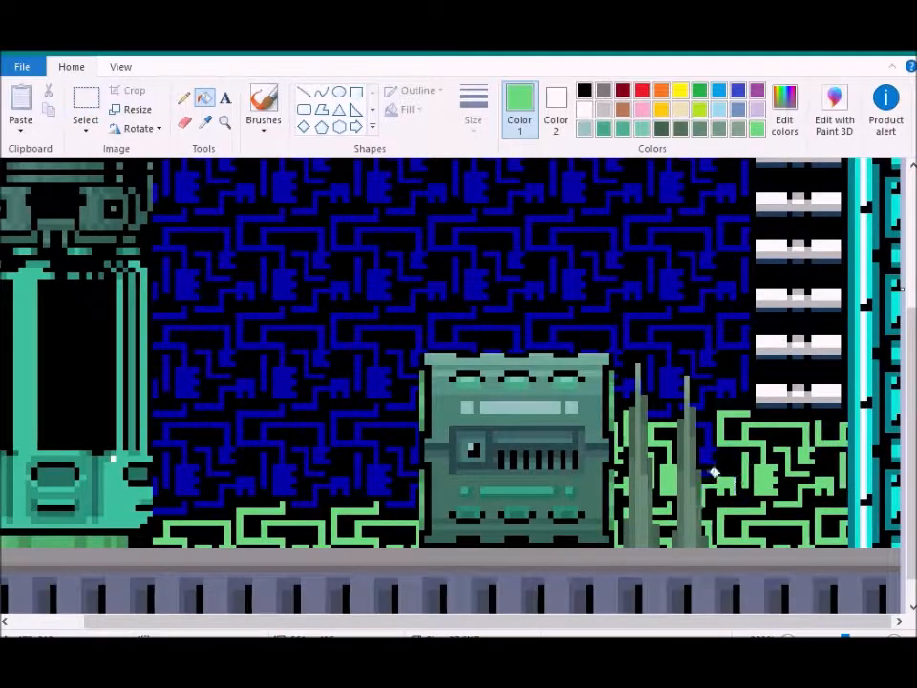
{"action": "left_click", "coordinate": [709, 473]}
{"action": "left_click", "coordinate": [710, 451]}
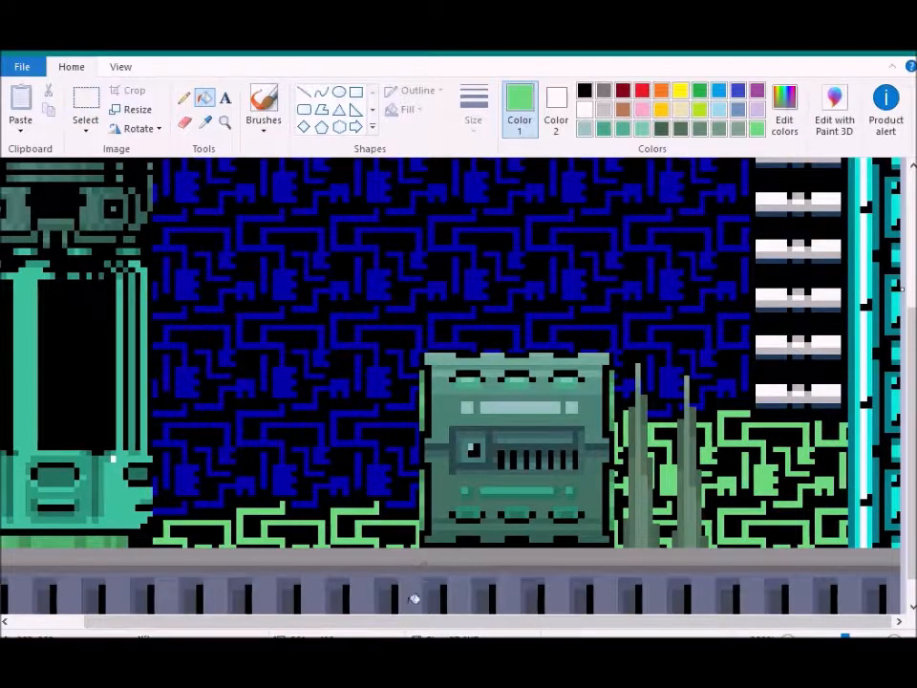
Fill the two lowest rows of circuitry at the canvas edge beside the capsule with bright green
{"action": "left_click_drag", "start_coordinate": [406, 622], "coordinate": [111, 559]}
{"action": "left_click", "coordinate": [28, 535]}
{"action": "left_click", "coordinate": [17, 535]}
{"action": "left_click", "coordinate": [9, 502]}
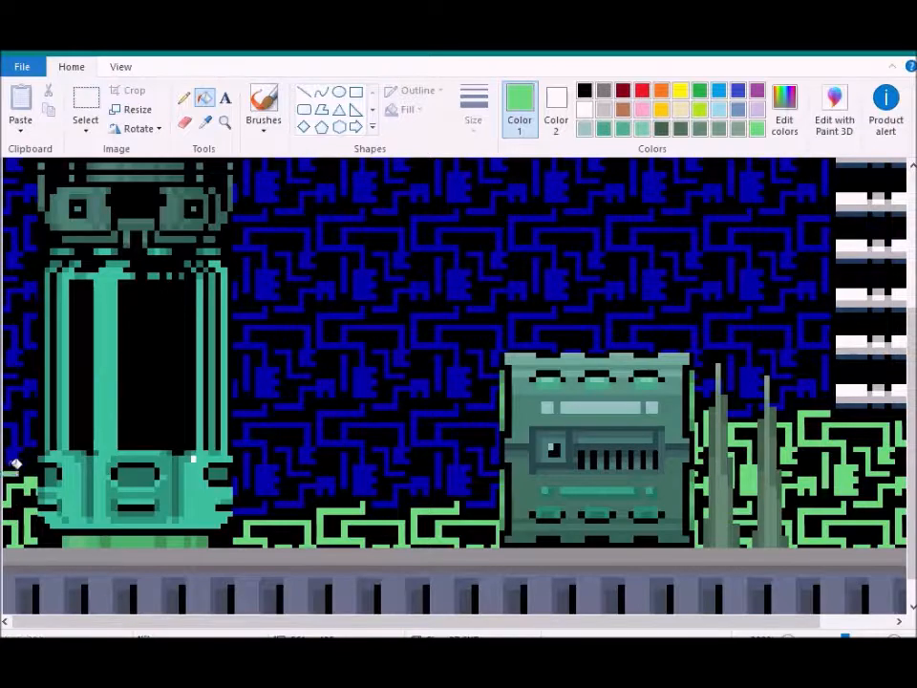
{"action": "left_click", "coordinate": [16, 462]}
Fill the second circuitry row between the capsule and the crate with bright green
{"action": "left_click", "coordinate": [260, 509]}
{"action": "key", "text": "ctrl+z"}
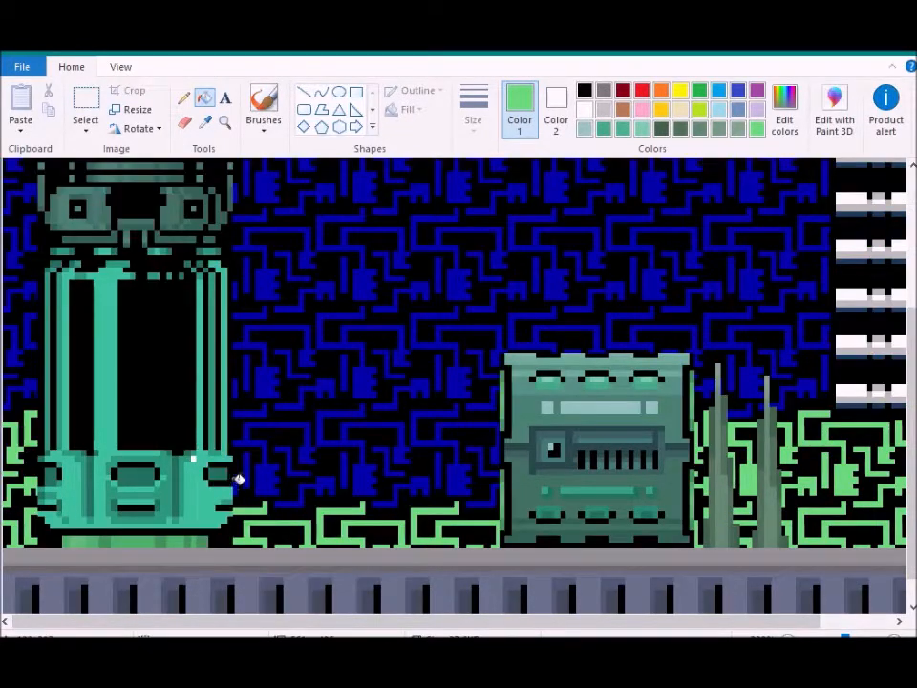
{"action": "left_click", "coordinate": [267, 475]}
{"action": "left_click", "coordinate": [300, 479]}
{"action": "left_click", "coordinate": [348, 476]}
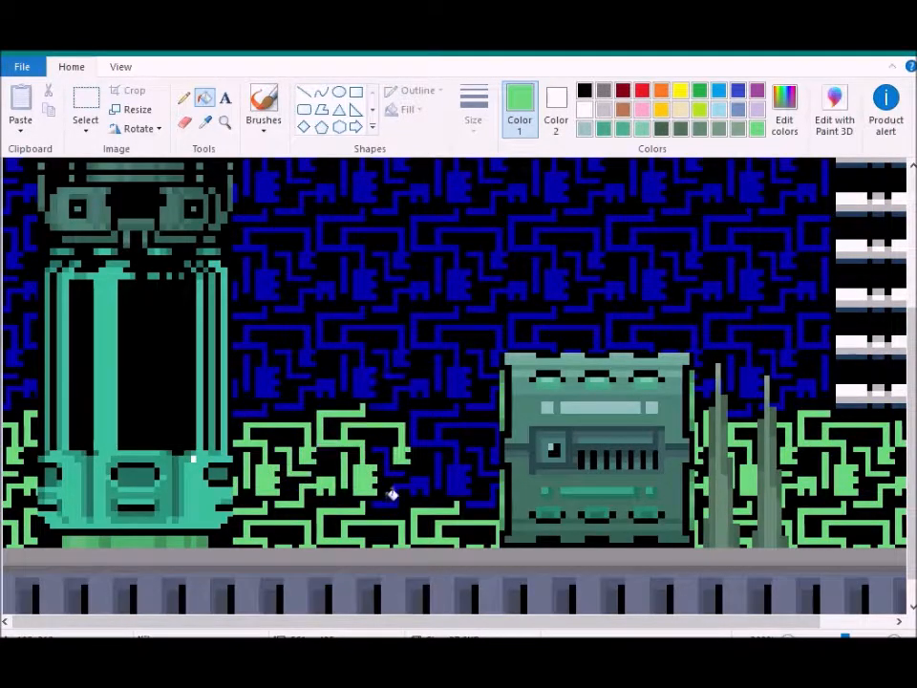
{"action": "left_click", "coordinate": [391, 493]}
{"action": "left_click", "coordinate": [469, 487]}
{"action": "left_click", "coordinate": [491, 500]}
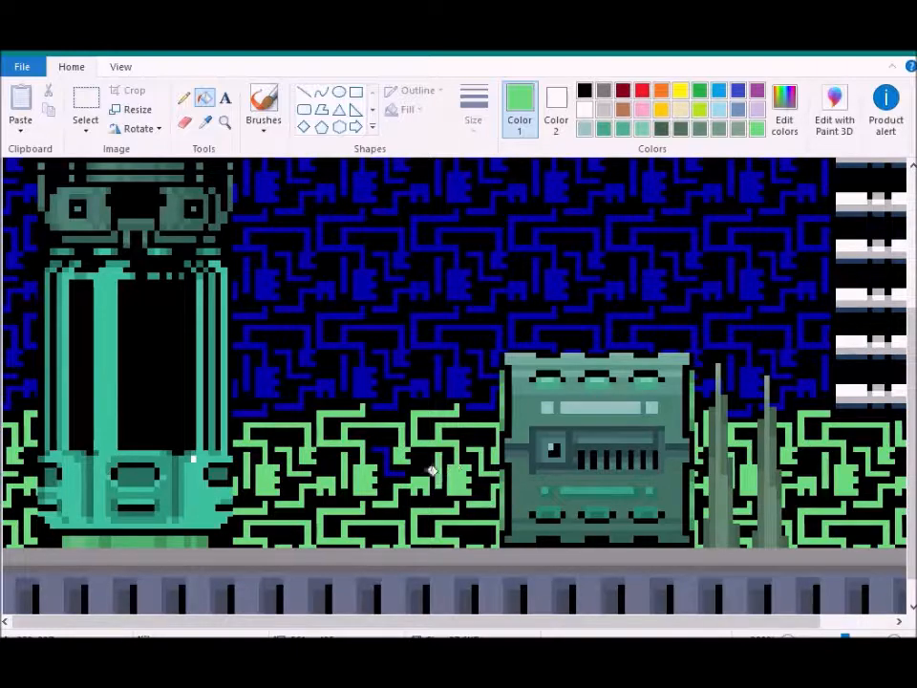
Mix lighter green RGB 120, 235, 157 and fill the next circuitry row at the canvas edge beside the capsule
{"action": "left_click", "coordinate": [783, 105]}
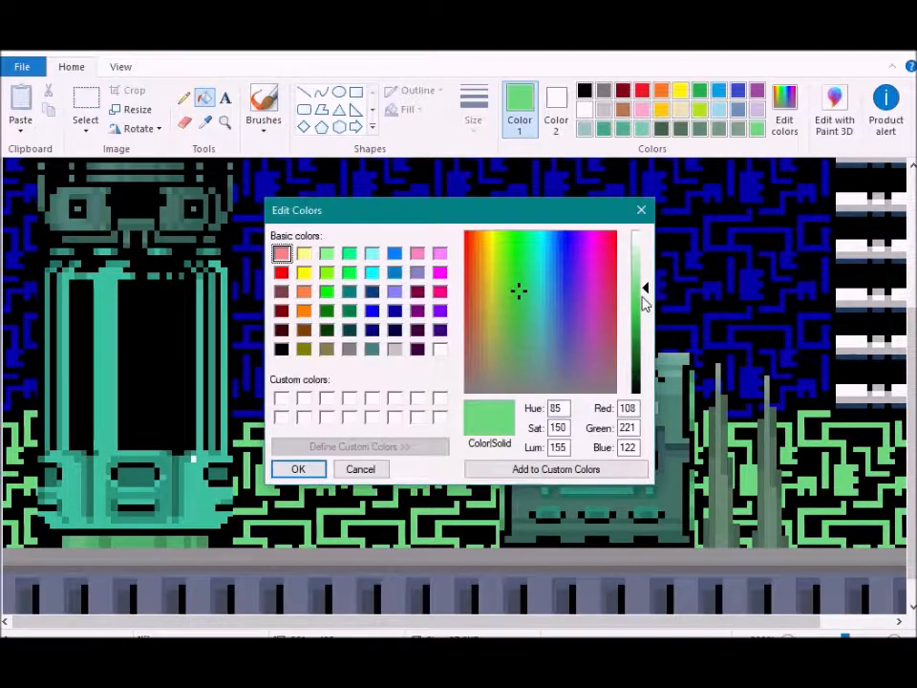
{"action": "left_click_drag", "start_coordinate": [640, 287], "coordinate": [640, 280]}
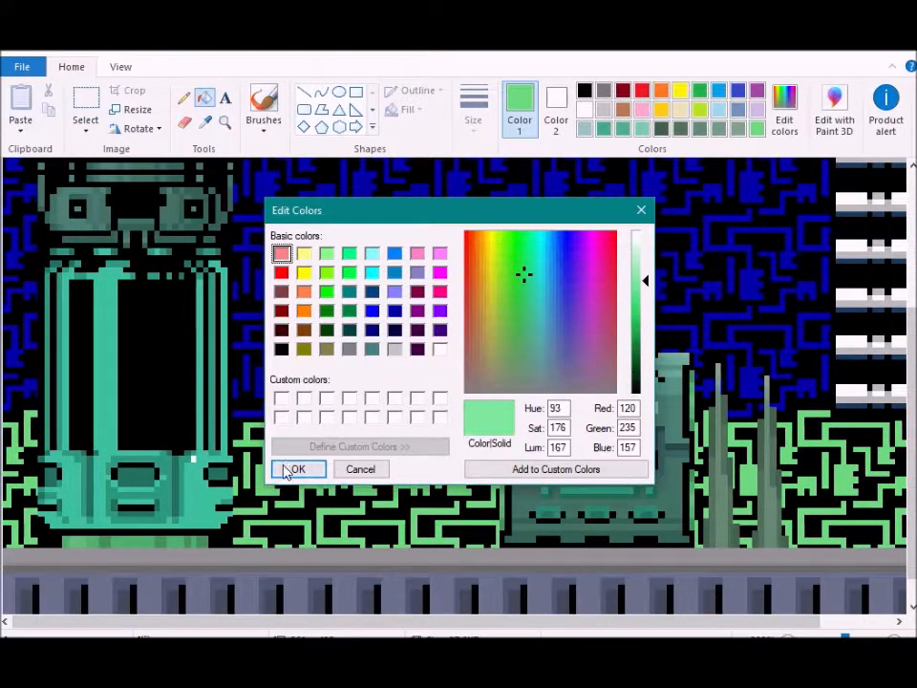
{"action": "left_click", "coordinate": [291, 468]}
{"action": "left_click", "coordinate": [15, 287]}
{"action": "left_click", "coordinate": [15, 273]}
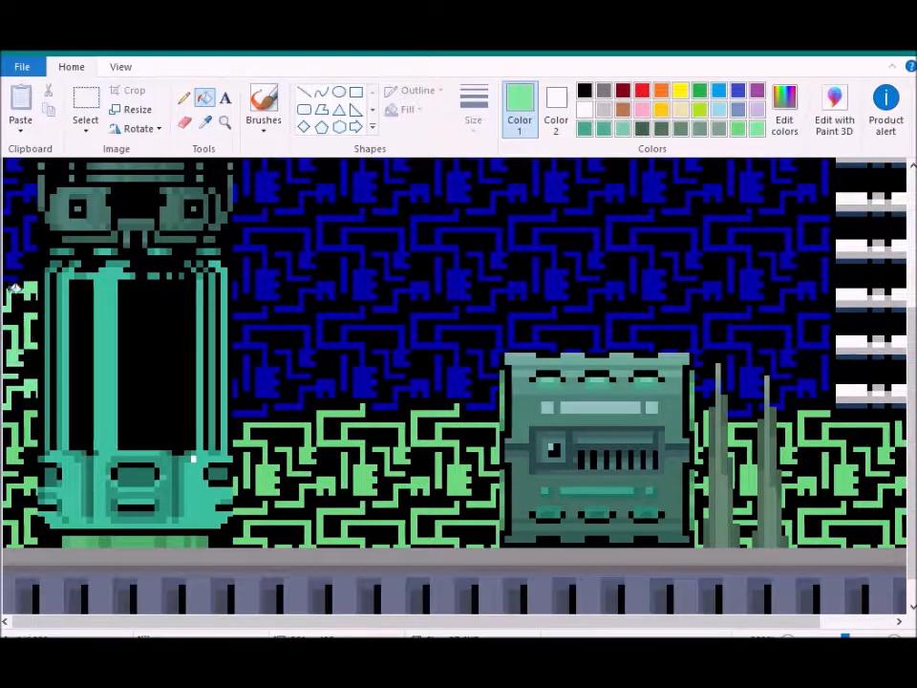
Fill the third circuitry row between the capsule and the crate with the lighter green
{"action": "left_click", "coordinate": [241, 382]}
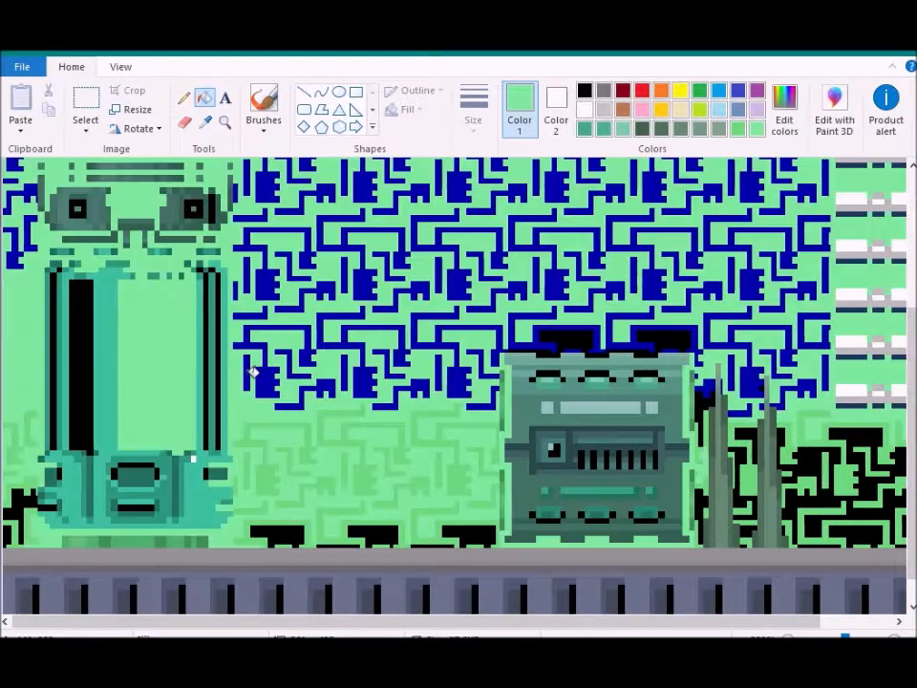
{"action": "key", "text": "ctrl+z"}
{"action": "left_click", "coordinate": [256, 372]}
{"action": "left_click", "coordinate": [353, 378]}
{"action": "left_click", "coordinate": [394, 401]}
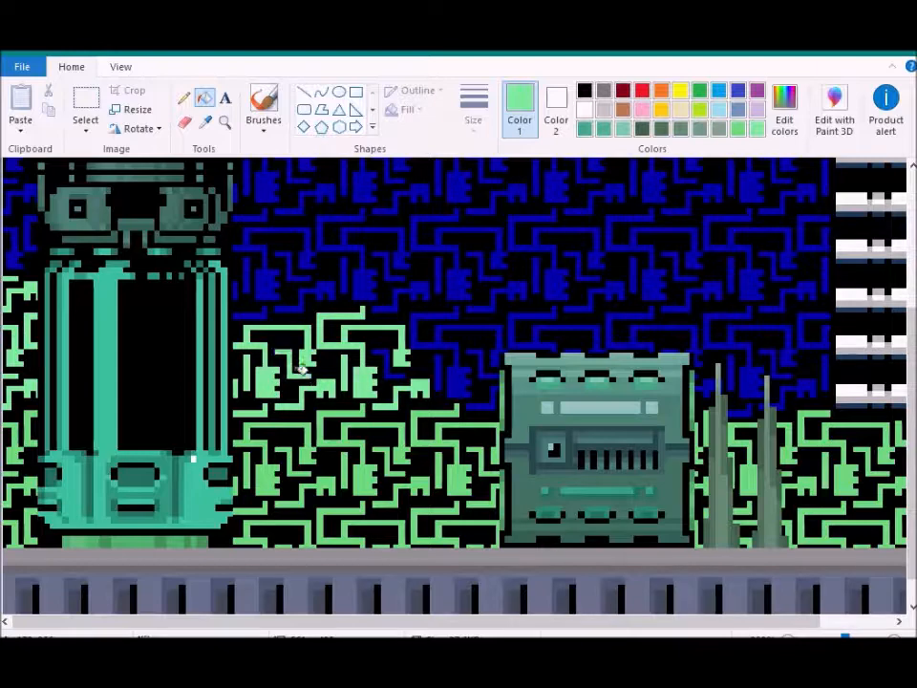
{"action": "left_click", "coordinate": [429, 342]}
{"action": "left_click", "coordinate": [451, 375]}
{"action": "left_click", "coordinate": [487, 402]}
{"action": "left_click", "coordinate": [485, 374]}
Fill the blue circuitry just above the crate and around the spike tips with the lighter green
{"action": "left_click", "coordinate": [540, 339]}
{"action": "left_click", "coordinate": [621, 338]}
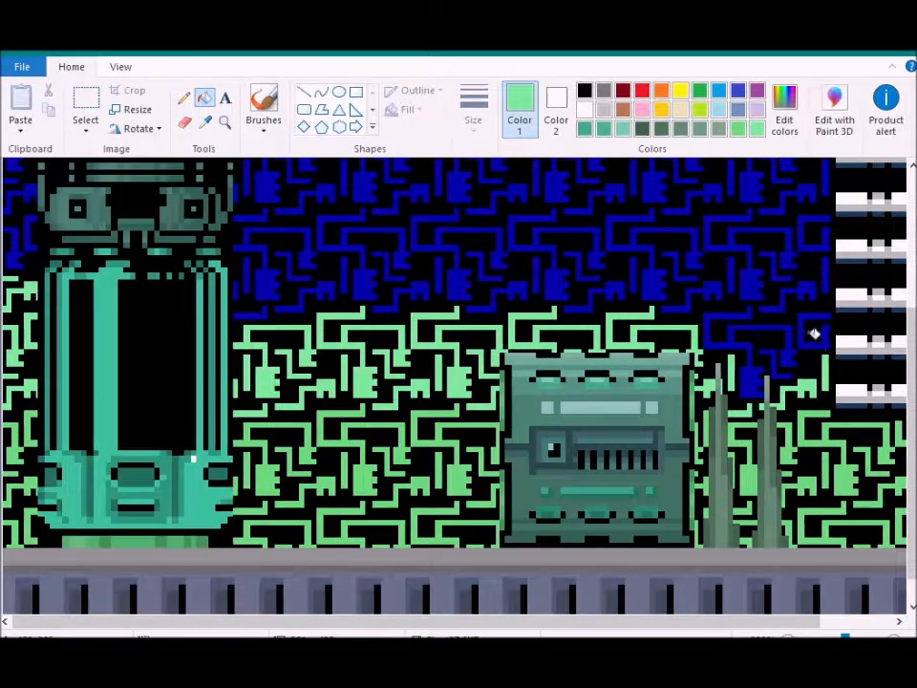
{"action": "left_click", "coordinate": [768, 342]}
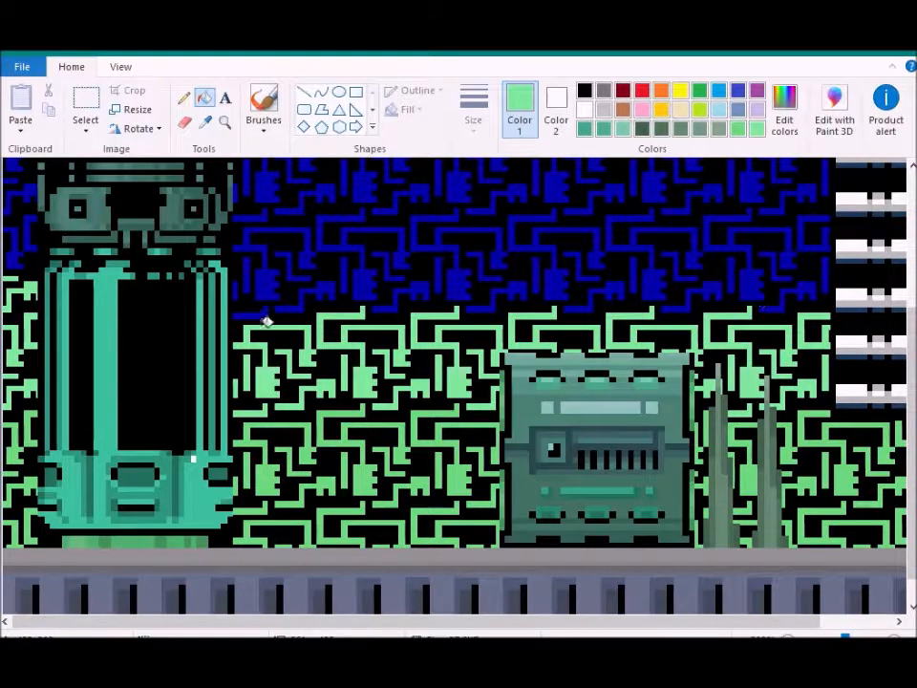
Fill the small connector pieces along the upper edge of the third circuitry row with the lighter green
{"action": "left_click", "coordinate": [287, 303]}
{"action": "left_click", "coordinate": [397, 302]}
{"action": "left_click", "coordinate": [497, 302]}
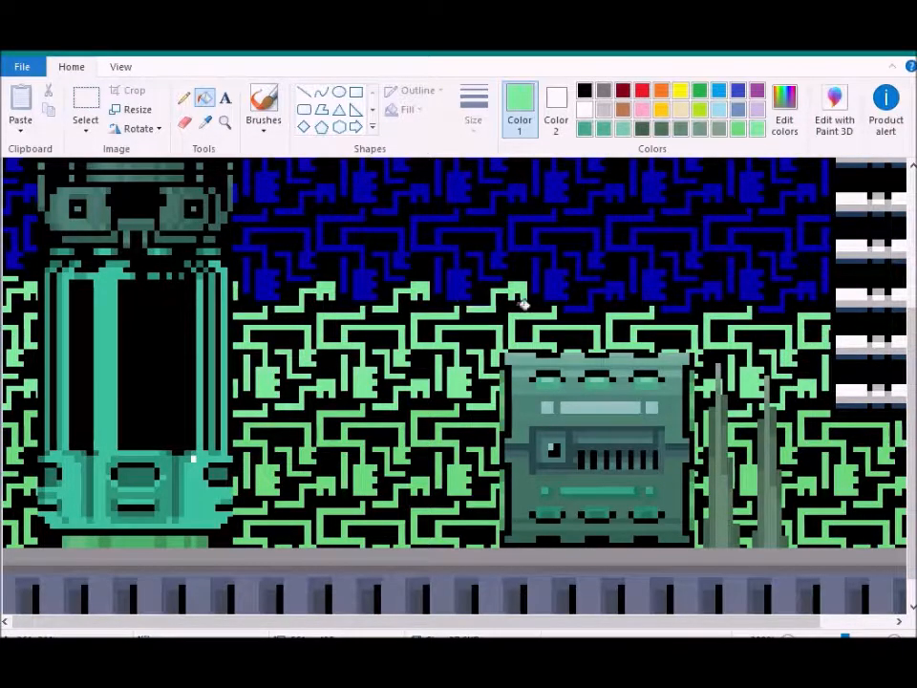
{"action": "left_click", "coordinate": [592, 302]}
{"action": "left_click", "coordinate": [697, 301]}
{"action": "left_click", "coordinate": [772, 302]}
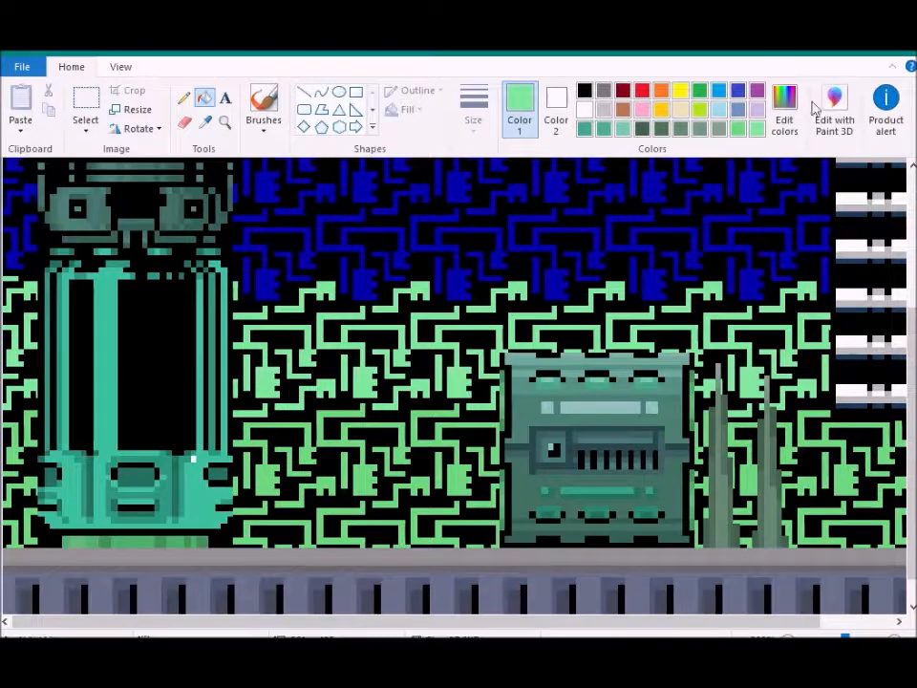
Mix pale green RGB 152, 233, 179 and fill the blue circuitry beside and directly above the capsule
{"action": "left_click", "coordinate": [783, 110]}
{"action": "left_click", "coordinate": [524, 288]}
{"action": "left_click", "coordinate": [645, 275]}
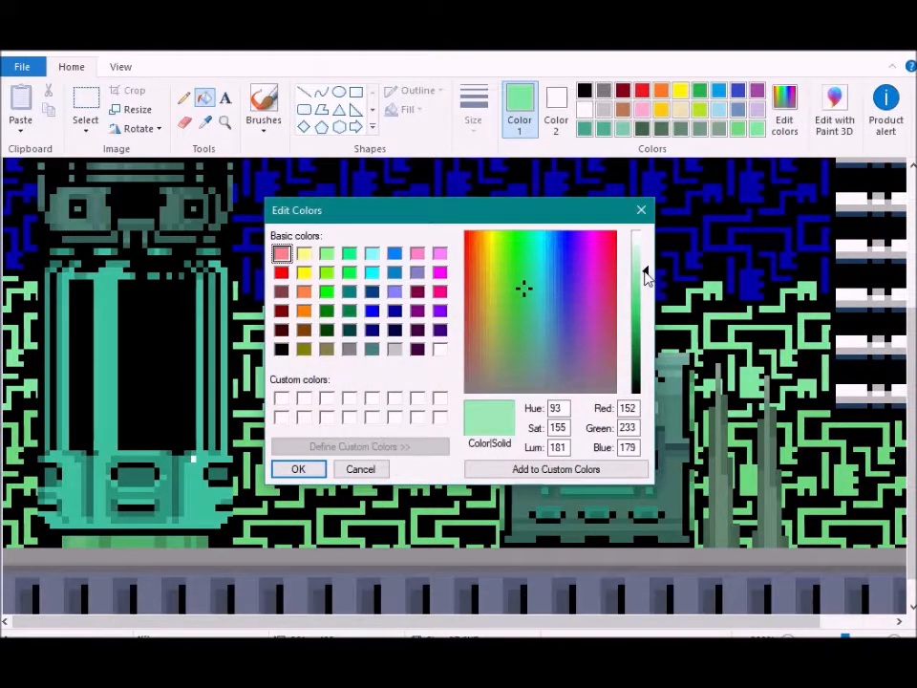
{"action": "left_click", "coordinate": [314, 469]}
{"action": "scroll", "coordinate": [341, 433], "scroll_direction": "up", "scroll_amount": 2}
{"action": "scroll", "coordinate": [191, 425], "scroll_direction": "down", "scroll_amount": 1}
{"action": "left_click", "coordinate": [12, 370]}
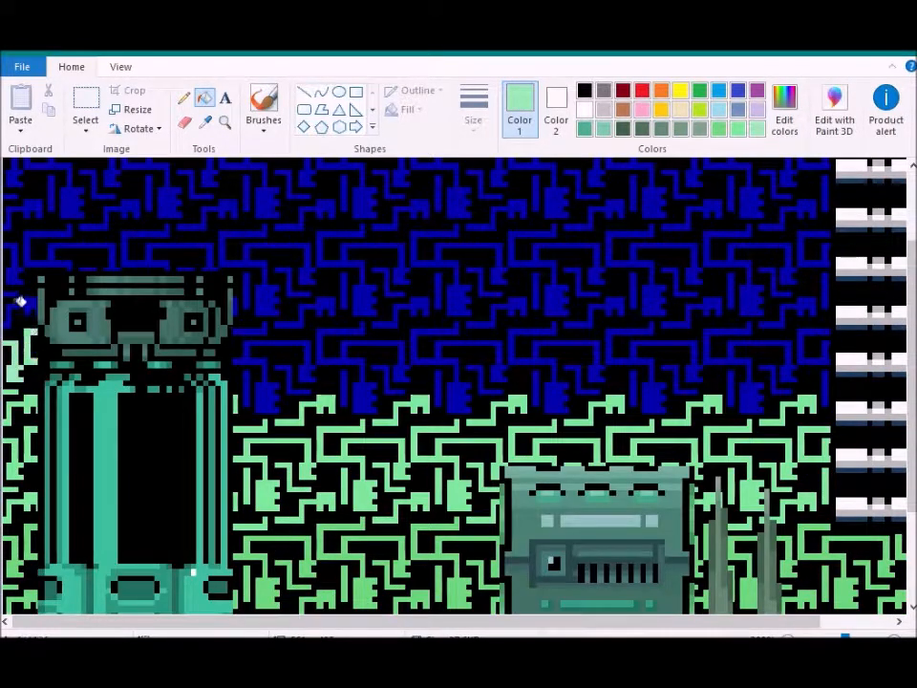
{"action": "left_click", "coordinate": [18, 306]}
{"action": "left_click", "coordinate": [14, 276]}
{"action": "left_click", "coordinate": [30, 253]}
{"action": "left_click", "coordinate": [127, 253]}
{"action": "left_click", "coordinate": [93, 268]}
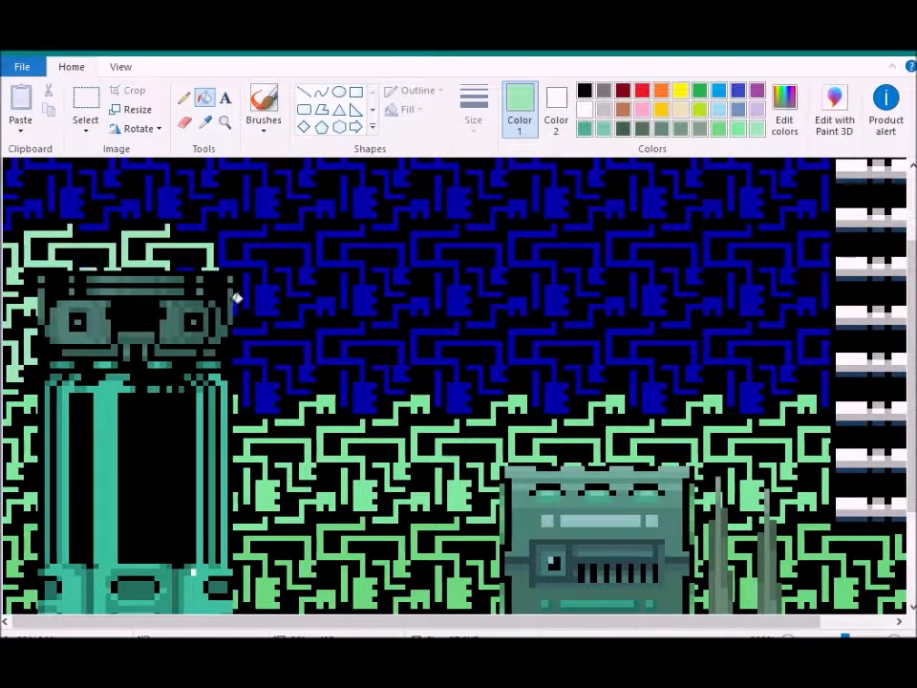
Fill the next two circuitry rows from the capsule across to the crate's near edge with pale green
{"action": "left_click", "coordinate": [239, 256]}
{"action": "left_click", "coordinate": [275, 380]}
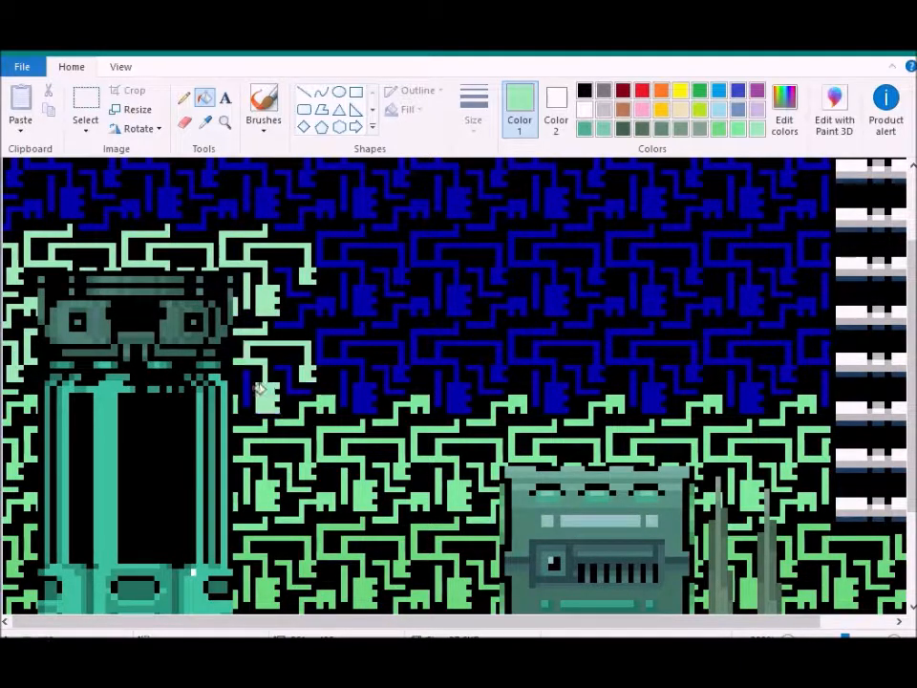
{"action": "left_click", "coordinate": [318, 364]}
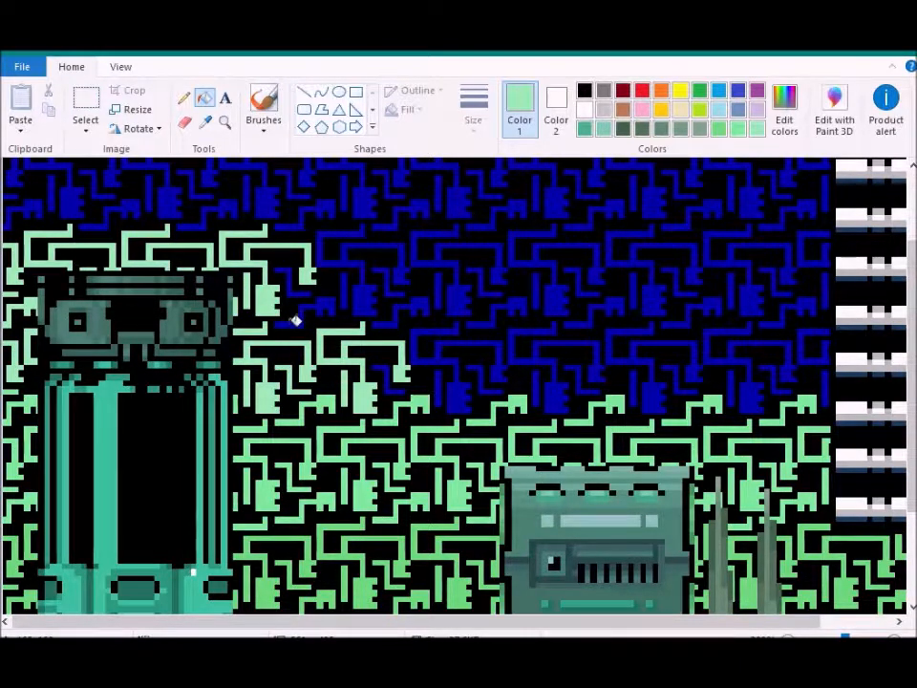
{"action": "left_click", "coordinate": [350, 283]}
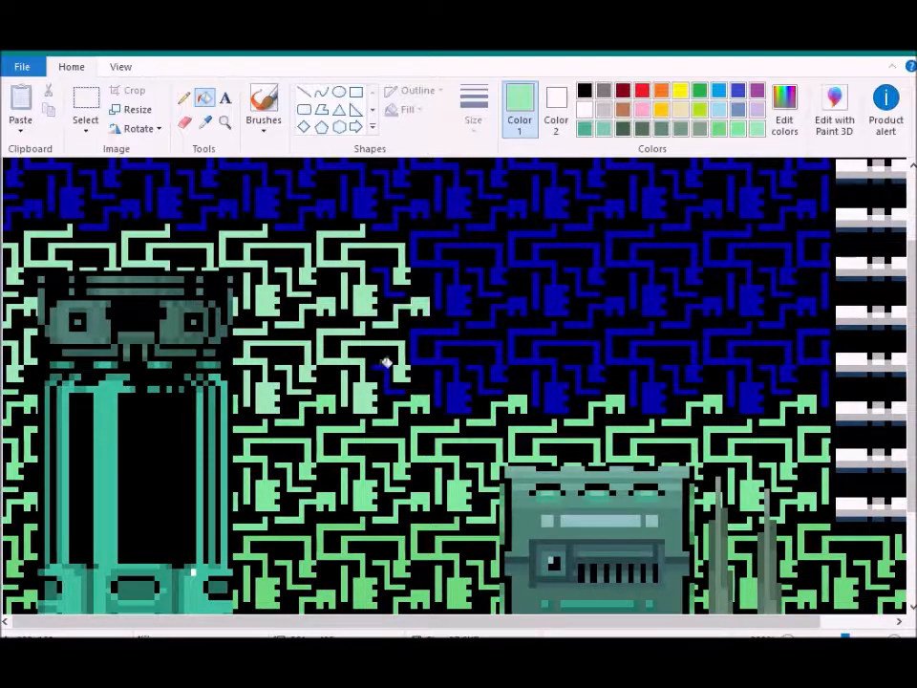
{"action": "left_click", "coordinate": [419, 356]}
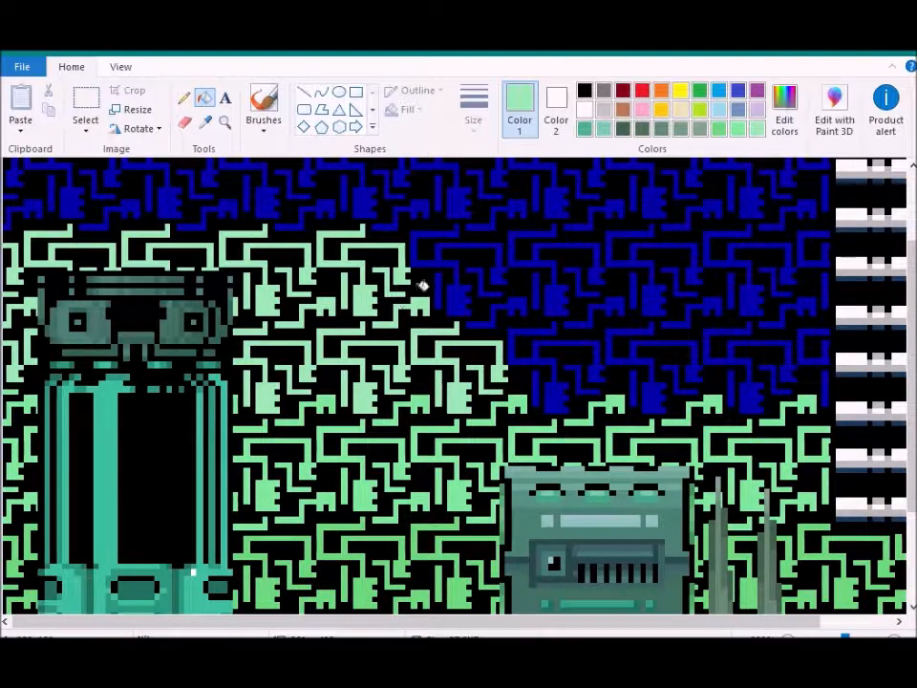
{"action": "left_click", "coordinate": [456, 279]}
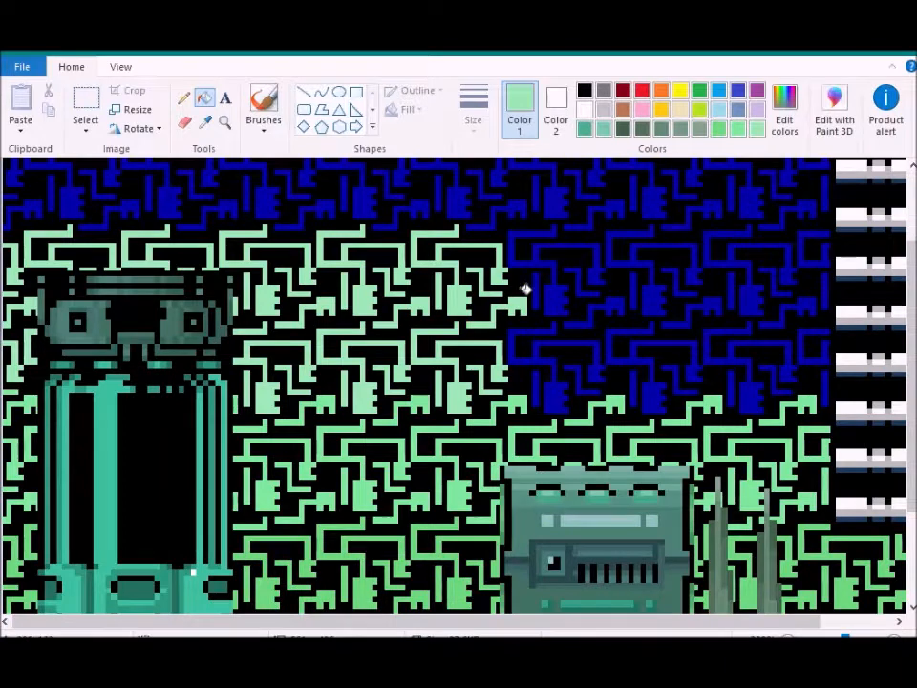
Fill the blue circuit shapes in the two rows above the crate with pale green
{"action": "left_click", "coordinate": [590, 281]}
{"action": "left_click", "coordinate": [549, 356]}
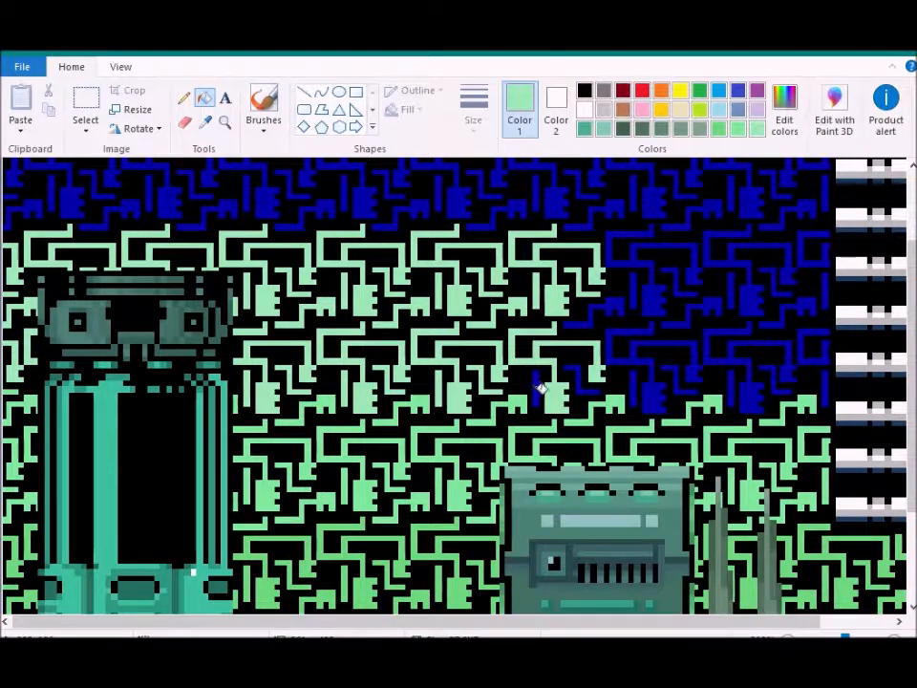
{"action": "left_click", "coordinate": [650, 387]}
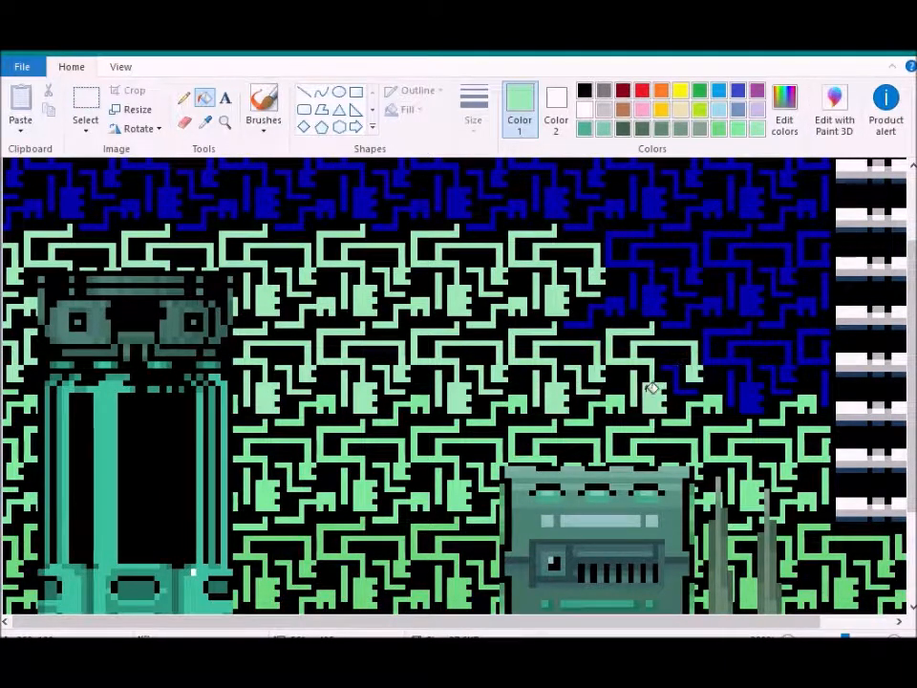
Extend the pale green along the upper of the two rows to the striped vent column
{"action": "left_click", "coordinate": [630, 260]}
{"action": "left_click", "coordinate": [715, 262]}
{"action": "left_click", "coordinate": [827, 263]}
{"action": "left_click", "coordinate": [827, 288]}
{"action": "left_click", "coordinate": [804, 305]}
{"action": "left_click", "coordinate": [772, 289]}
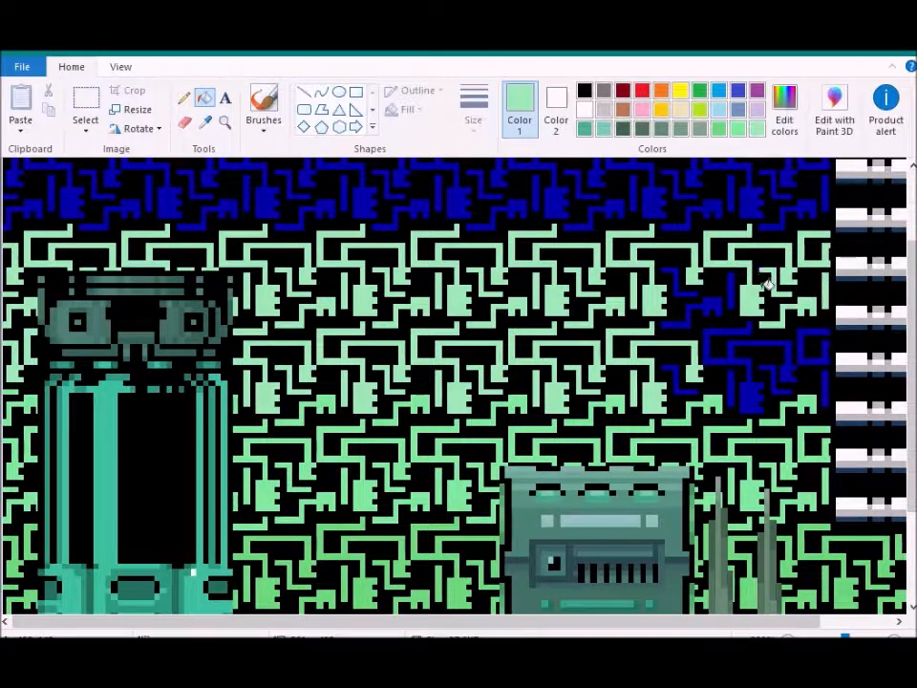
Fill the leftover blue pieces in the upper row and above the crate's far end with pale green
{"action": "left_click", "coordinate": [732, 300]}
{"action": "left_click", "coordinate": [713, 305]}
{"action": "left_click", "coordinate": [677, 291]}
{"action": "left_click", "coordinate": [674, 362]}
{"action": "key", "text": "ctrl+z"}
{"action": "left_click", "coordinate": [678, 384]}
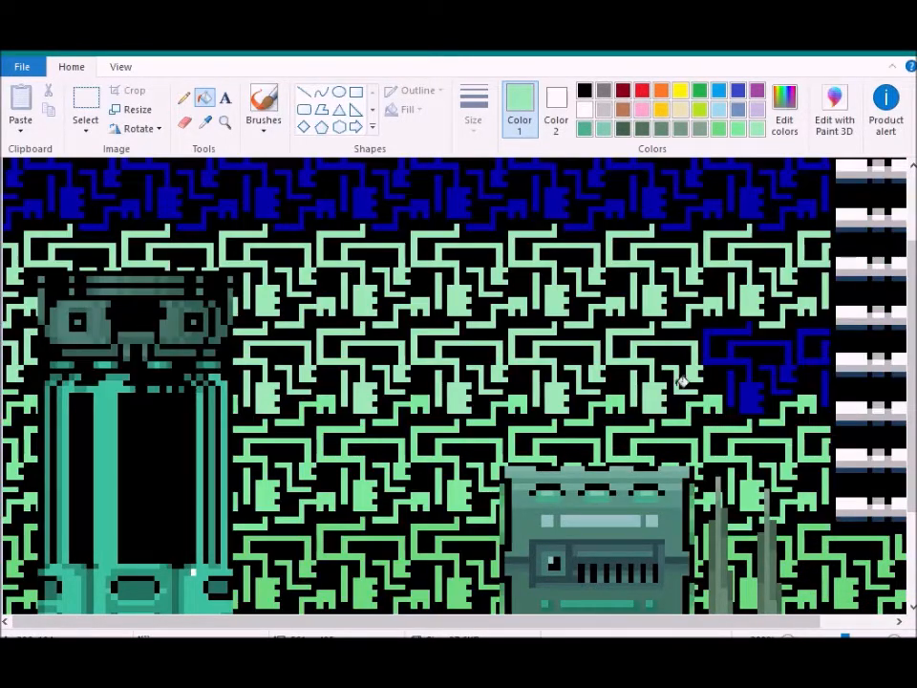
Fill the remaining blue circuit shapes between the pale green rows and the striped vent column with pale green
{"action": "left_click", "coordinate": [720, 361]}
{"action": "left_click", "coordinate": [729, 379]}
{"action": "left_click", "coordinate": [781, 383]}
{"action": "key", "text": "ctrl+z"}
{"action": "left_click", "coordinate": [778, 386]}
{"action": "left_click", "coordinate": [831, 383]}
{"action": "key", "text": "ctrl+z"}
{"action": "left_click", "coordinate": [826, 383]}
{"action": "left_click", "coordinate": [824, 357]}
Mix a pale mint (RGB 157, 227, 194) and fill the first blue circuit shapes at the outer edge of the top rows
{"action": "scroll", "coordinate": [823, 355], "scroll_direction": "up", "scroll_amount": 3}
{"action": "left_click", "coordinate": [784, 113]}
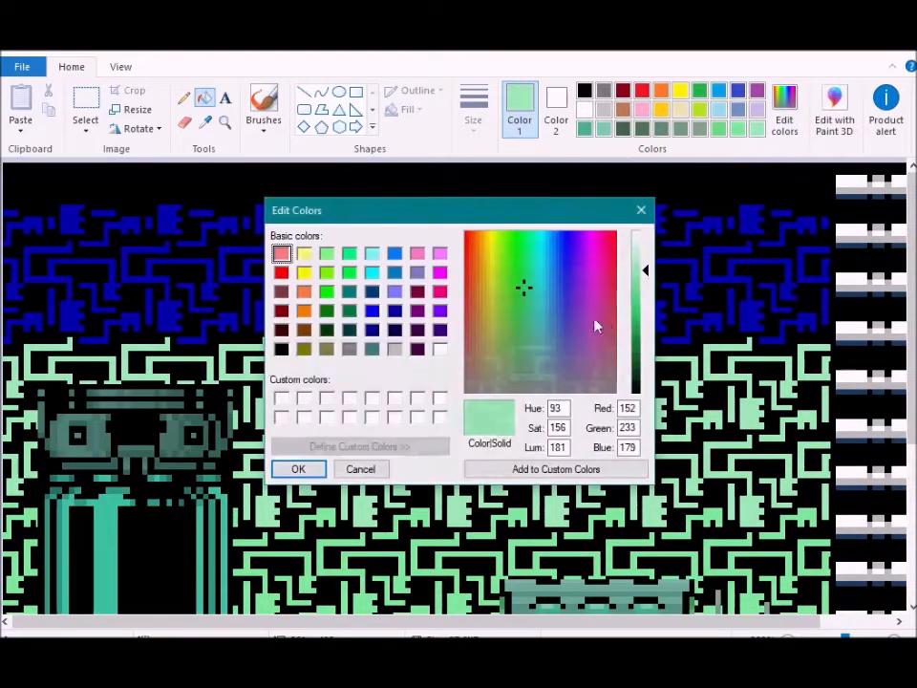
{"action": "left_click", "coordinate": [298, 469]}
{"action": "left_click", "coordinate": [30, 325]}
{"action": "key", "text": "ctrl+z"}
{"action": "left_click", "coordinate": [31, 319]}
{"action": "left_click", "coordinate": [17, 290]}
{"action": "left_click", "coordinate": [10, 310]}
{"action": "left_click", "coordinate": [10, 229]}
{"action": "left_click", "coordinate": [10, 205]}
{"action": "key", "text": "ctrl+z"}
{"action": "left_click", "coordinate": [11, 212]}
Fill the rest of the first circuit repeat and much of the second above the capsule with pale mint
{"action": "left_click", "coordinate": [69, 214]}
{"action": "left_click", "coordinate": [51, 225]}
{"action": "left_click", "coordinate": [59, 250]}
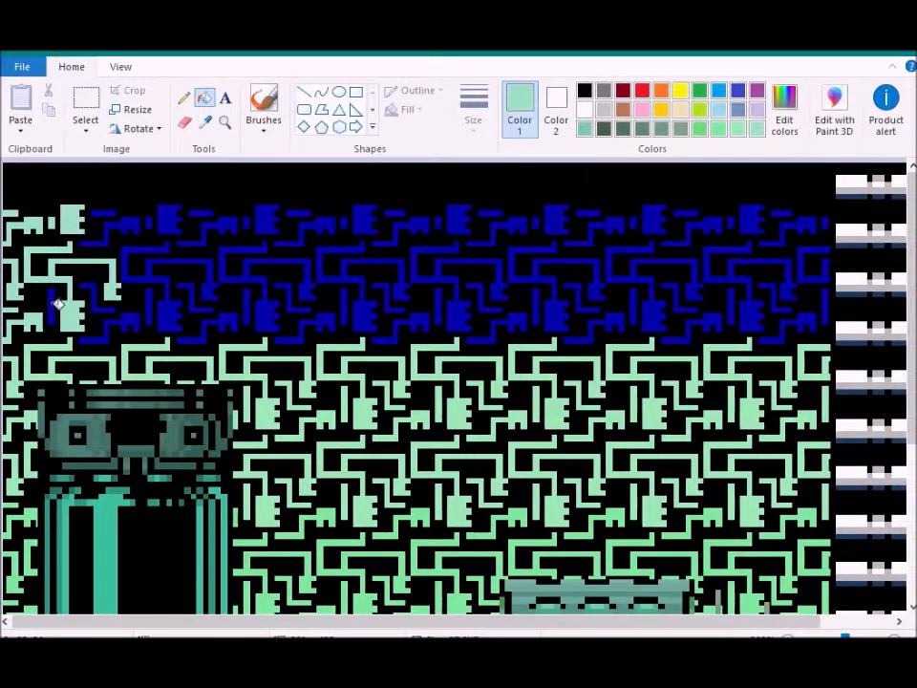
{"action": "left_click", "coordinate": [52, 309]}
{"action": "left_click", "coordinate": [86, 339]}
{"action": "left_click", "coordinate": [98, 303]}
{"action": "left_click", "coordinate": [137, 274]}
{"action": "left_click", "coordinate": [111, 229]}
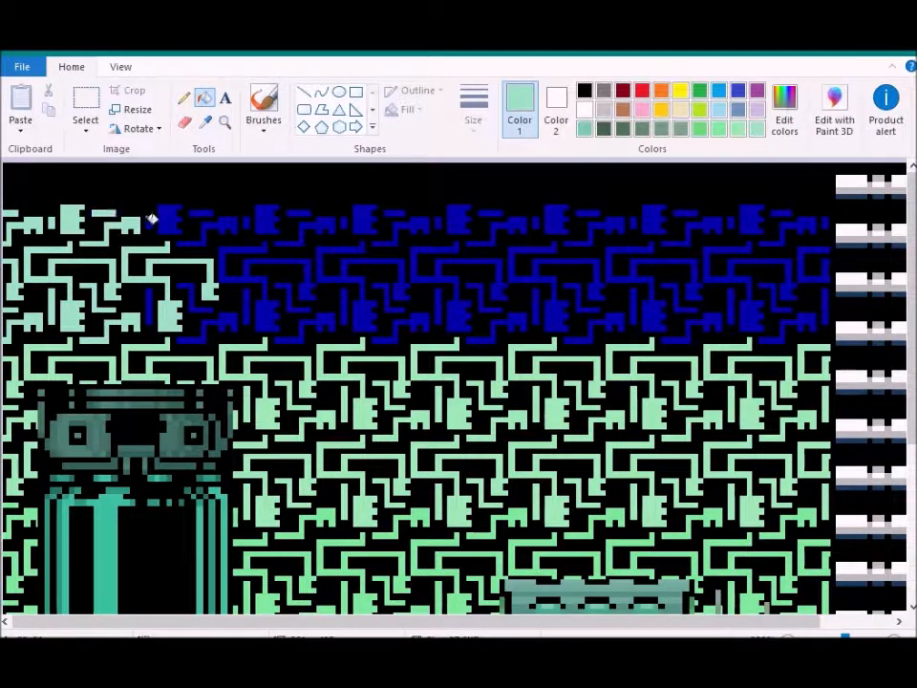
Complete the second circuit repeat above the capsule in pale mint, including its blocks and small bars
{"action": "left_click", "coordinate": [148, 223]}
{"action": "left_click", "coordinate": [169, 219]}
{"action": "left_click", "coordinate": [149, 297]}
{"action": "left_click", "coordinate": [195, 315]}
{"action": "key", "text": "ctrl+z"}
{"action": "left_click", "coordinate": [196, 310]}
{"action": "left_click", "coordinate": [202, 330]}
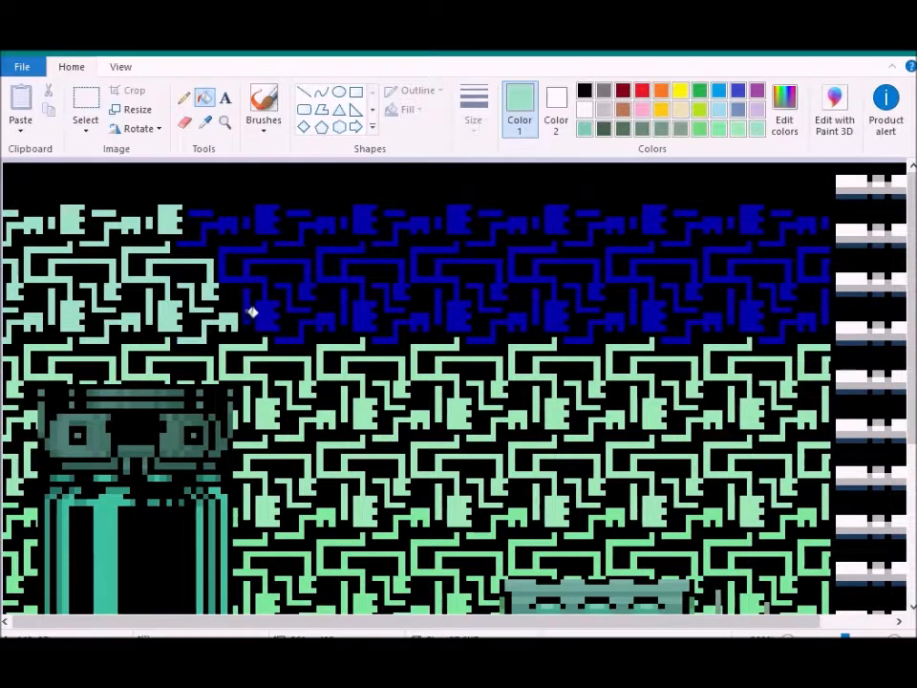
Fill the large blue circuit shapes of the third to fifth repeats below the topmost row with pale mint
{"action": "left_click", "coordinate": [248, 312]}
{"action": "left_click", "coordinate": [264, 319]}
{"action": "left_click", "coordinate": [286, 339]}
{"action": "left_click", "coordinate": [346, 315]}
{"action": "left_click", "coordinate": [361, 320]}
{"action": "left_click", "coordinate": [383, 339]}
{"action": "left_click", "coordinate": [451, 326]}
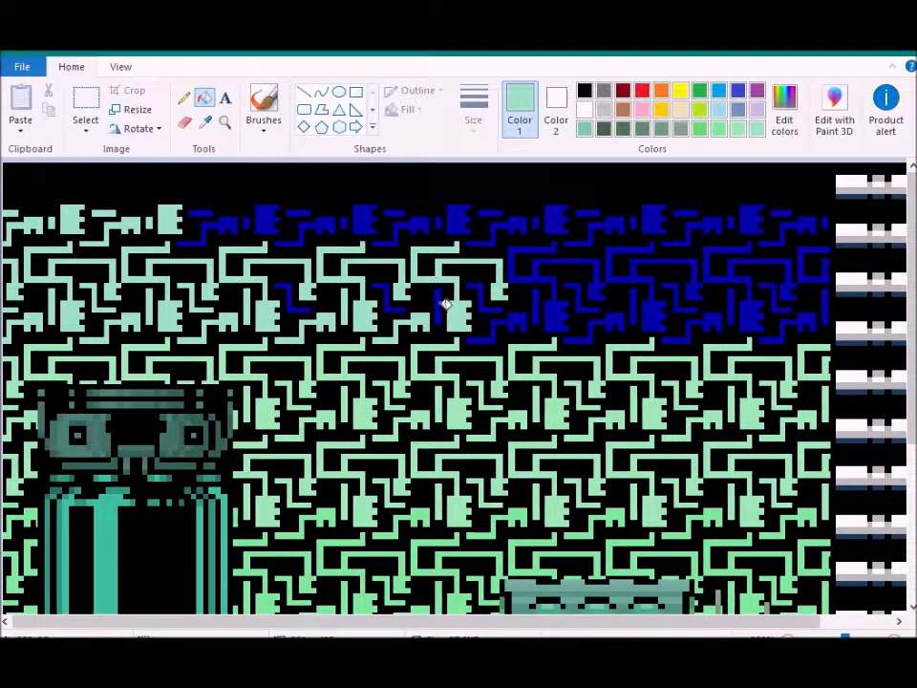
Fill the leftover blue pieces between those repeats and the whole sixth repeat with pale mint
{"action": "left_click", "coordinate": [440, 307]}
{"action": "left_click", "coordinate": [390, 306]}
{"action": "left_click", "coordinate": [304, 309]}
{"action": "left_click", "coordinate": [479, 340]}
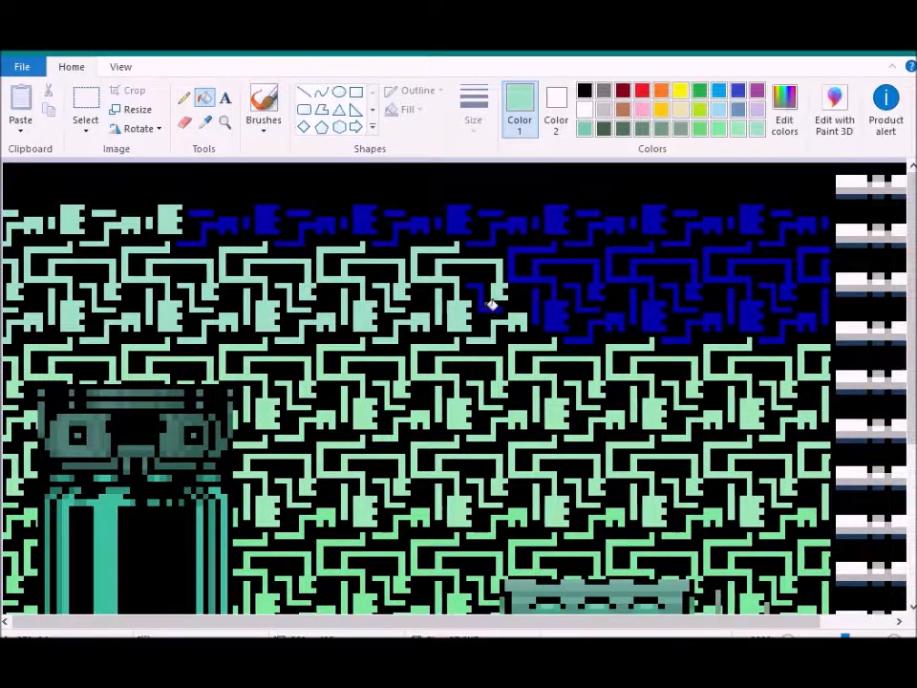
{"action": "left_click", "coordinate": [553, 308]}
{"action": "left_click", "coordinate": [581, 303]}
{"action": "left_click", "coordinate": [590, 332]}
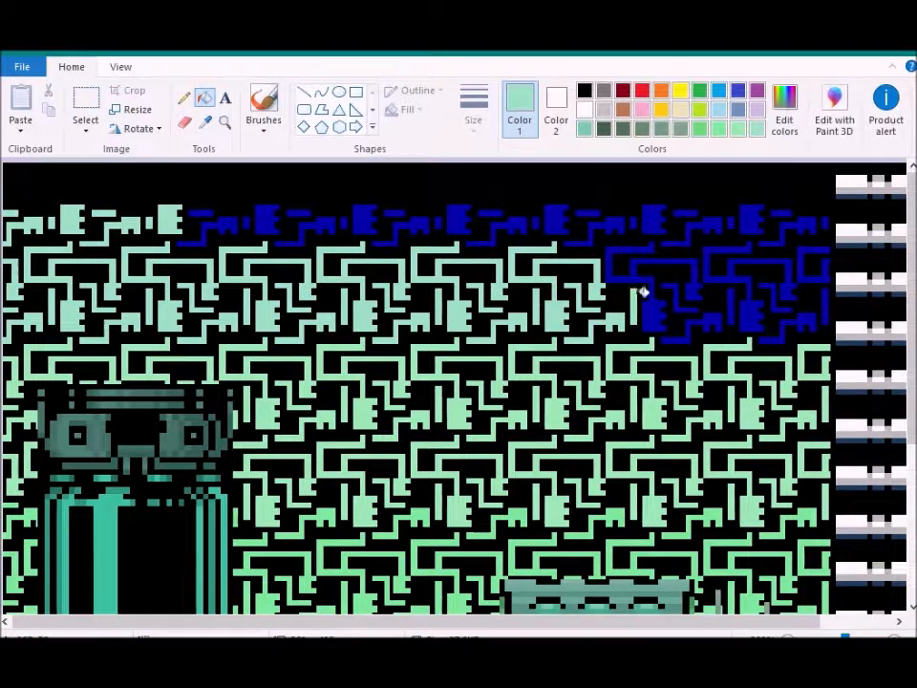
Extend the pale mint below the topmost row through the seventh and eighth repeats to the striped vent column
{"action": "left_click", "coordinate": [650, 305]}
{"action": "left_click", "coordinate": [679, 307]}
{"action": "left_click", "coordinate": [686, 336]}
{"action": "left_click", "coordinate": [732, 308]}
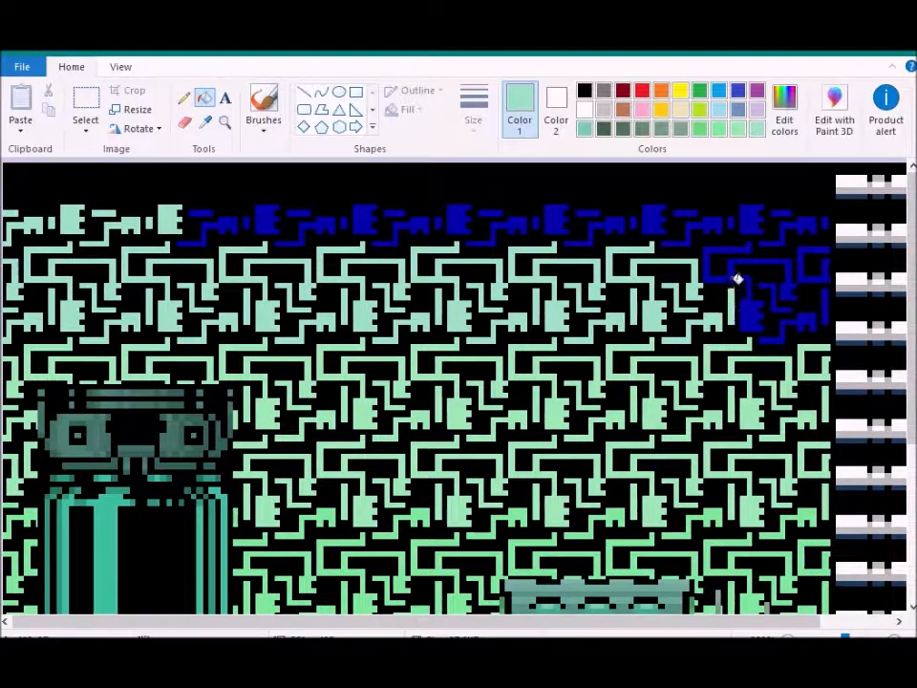
{"action": "left_click", "coordinate": [747, 305]}
{"action": "left_click", "coordinate": [777, 310]}
{"action": "left_click", "coordinate": [805, 321]}
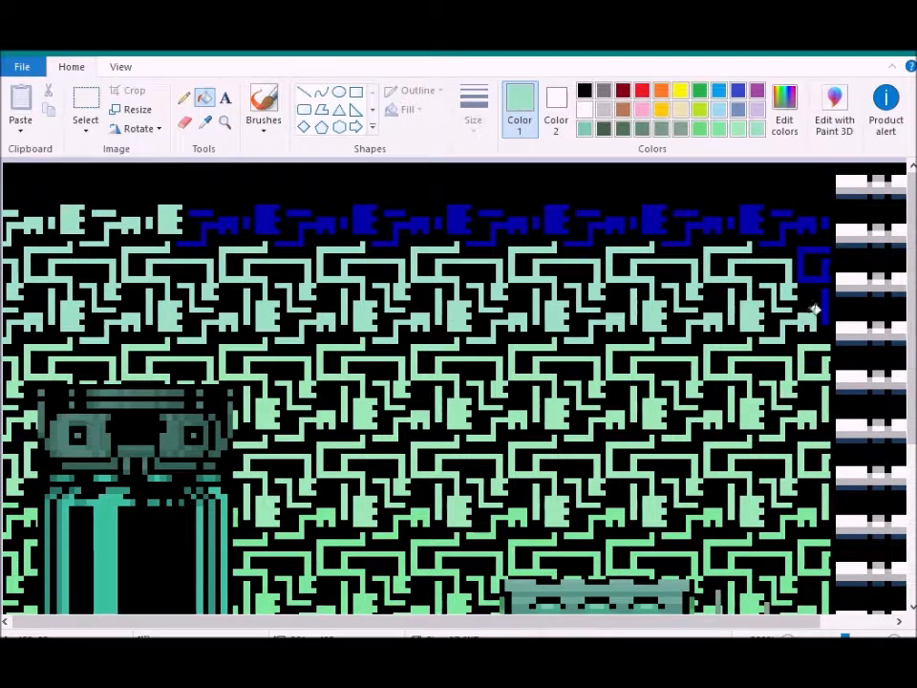
{"action": "left_click", "coordinate": [826, 296]}
{"action": "left_click", "coordinate": [826, 278]}
Fill the topmost row's blue shapes with pale mint from the vent column back to the fifth block
{"action": "left_click", "coordinate": [793, 228]}
{"action": "left_click", "coordinate": [827, 222]}
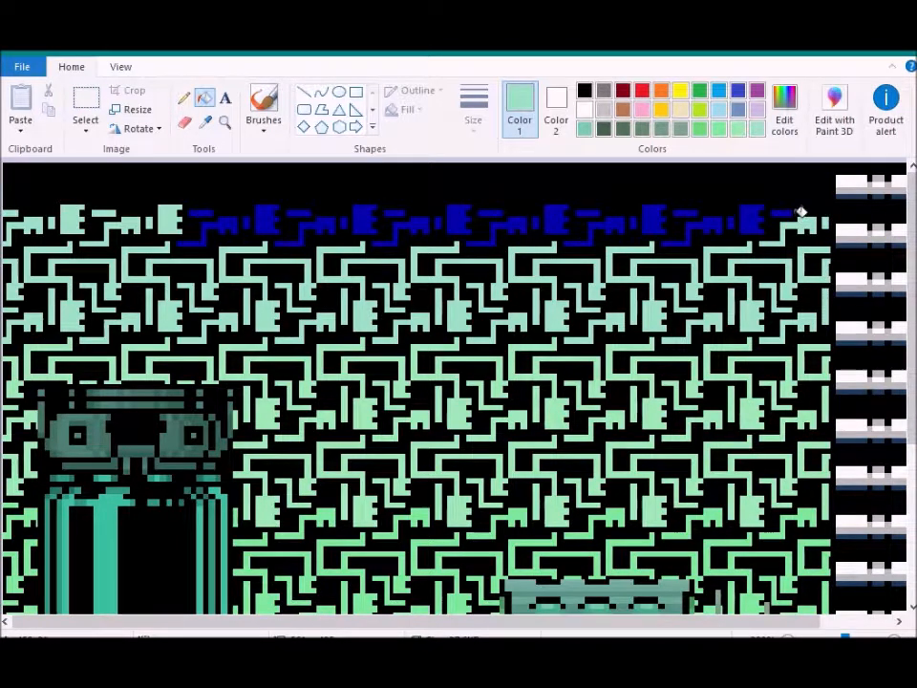
{"action": "left_click", "coordinate": [750, 216]}
{"action": "left_click", "coordinate": [697, 218]}
{"action": "left_click", "coordinate": [649, 218]}
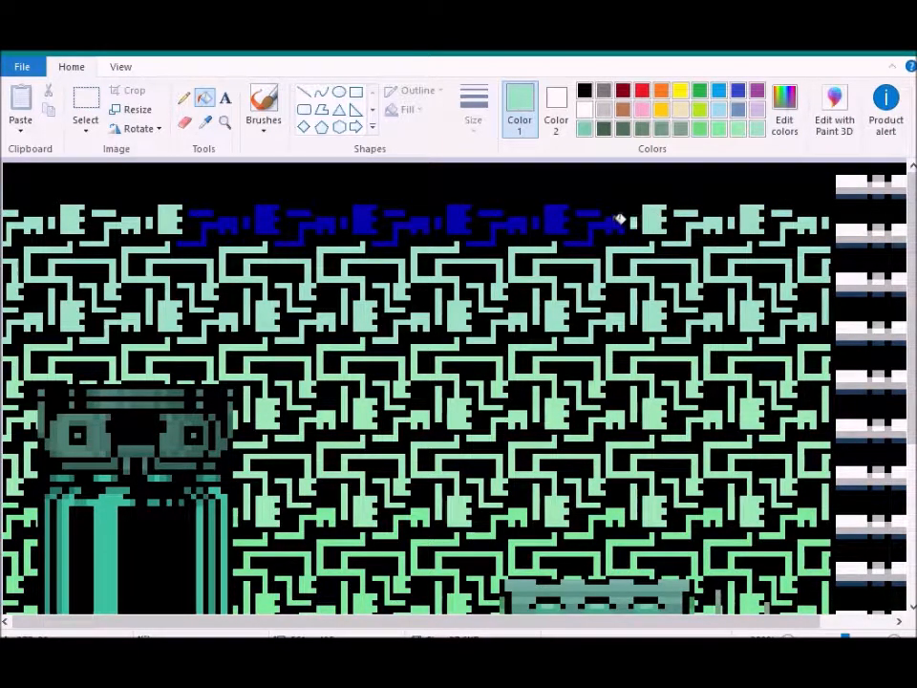
{"action": "left_click", "coordinate": [597, 219]}
{"action": "left_click", "coordinate": [554, 220]}
{"action": "left_click", "coordinate": [507, 222]}
{"action": "left_click", "coordinate": [453, 221]}
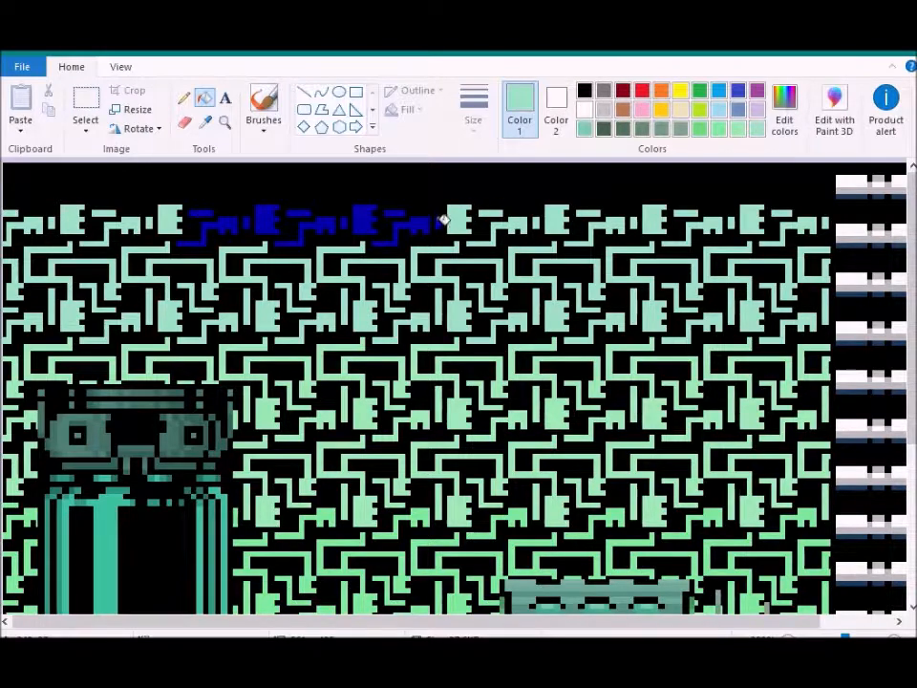
Fill the last blue shapes of the topmost row, from the fourth block back to the second, with pale mint
{"action": "left_click", "coordinate": [416, 221]}
{"action": "left_click", "coordinate": [365, 220]}
{"action": "left_click", "coordinate": [315, 221]}
{"action": "left_click", "coordinate": [268, 220]}
{"action": "left_click", "coordinate": [246, 219]}
{"action": "key", "text": "ctrl+z"}
{"action": "left_click", "coordinate": [248, 224]}
{"action": "left_click", "coordinate": [233, 225]}
{"action": "left_click", "coordinate": [205, 213]}
Mix a dark slate (RGB 61, 88, 97) and fill the outer edge strip of the pillar beside the vent
{"action": "left_click", "coordinate": [787, 110]}
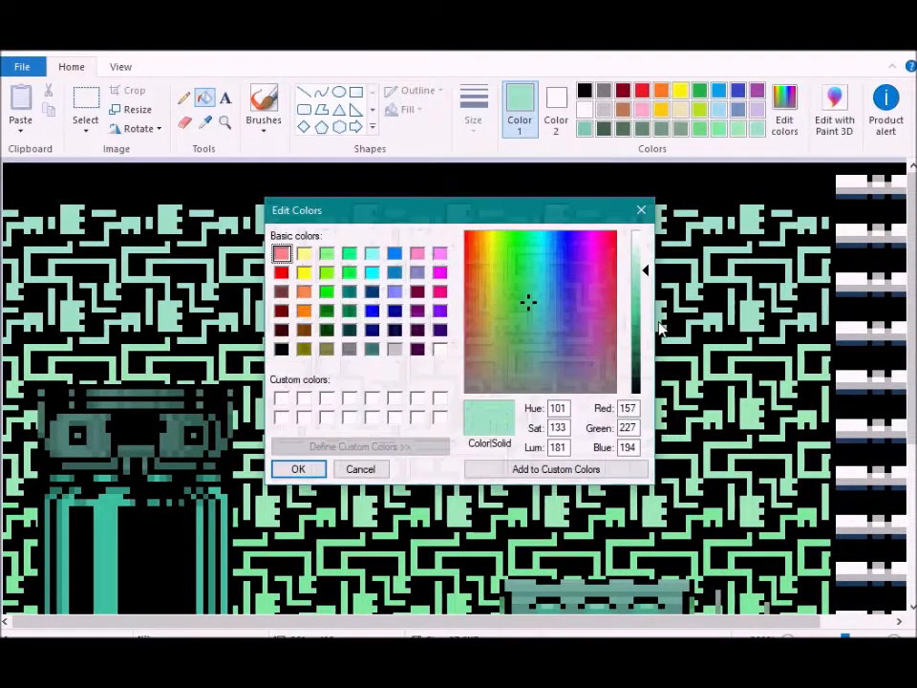
{"action": "left_click", "coordinate": [547, 356]}
{"action": "left_click", "coordinate": [636, 342]}
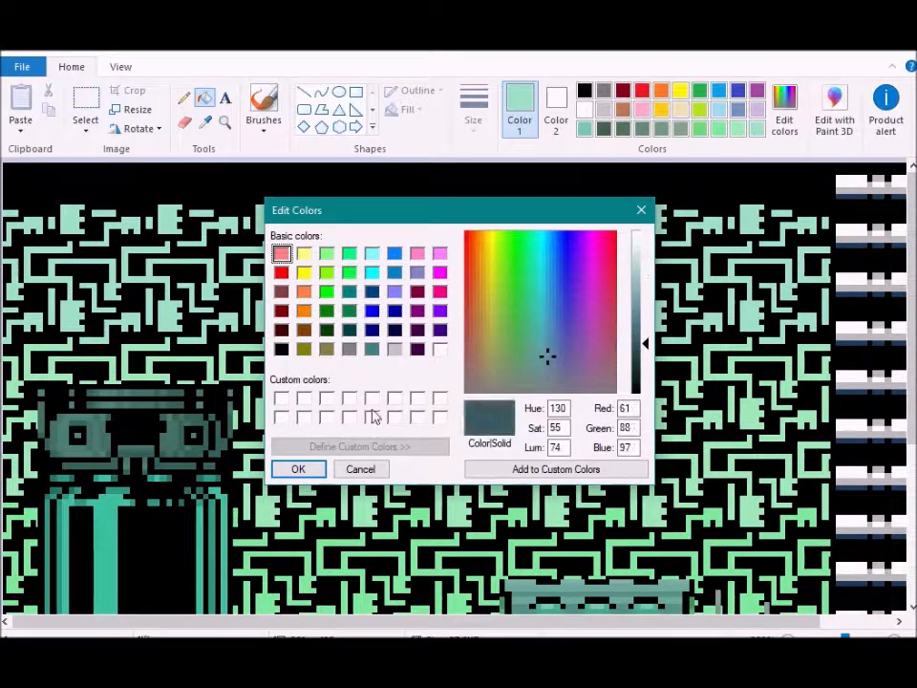
{"action": "left_click", "coordinate": [299, 469]}
{"action": "scroll", "coordinate": [512, 468], "scroll_direction": "down", "scroll_amount": 3}
{"action": "left_click_drag", "start_coordinate": [575, 622], "coordinate": [648, 622]}
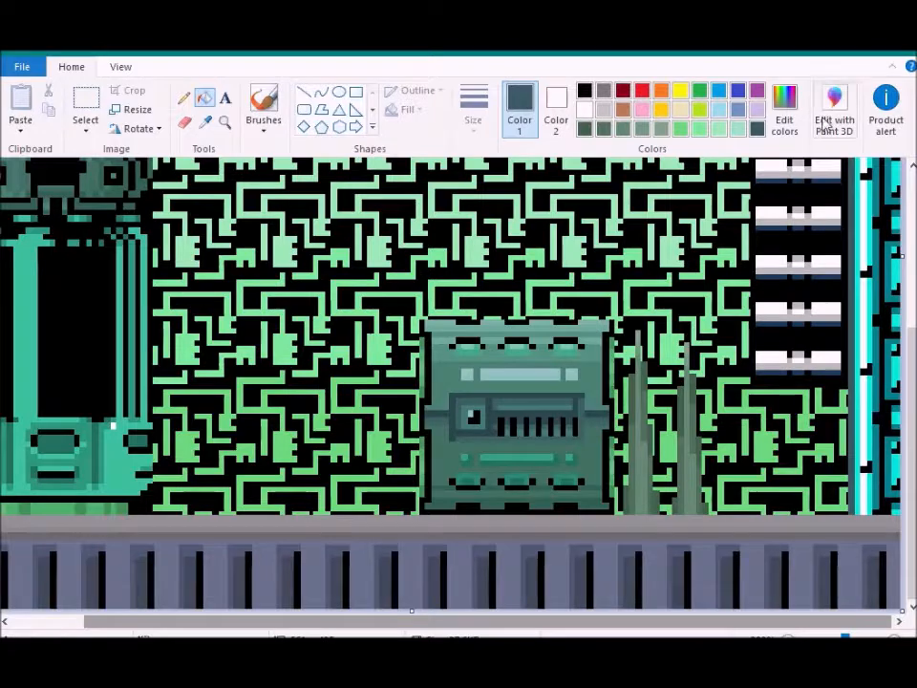
Mix two successively lighter slate shades and fill the pillar's adjoining strip and white highlight with them
{"action": "left_click", "coordinate": [784, 106]}
{"action": "left_click", "coordinate": [370, 469]}
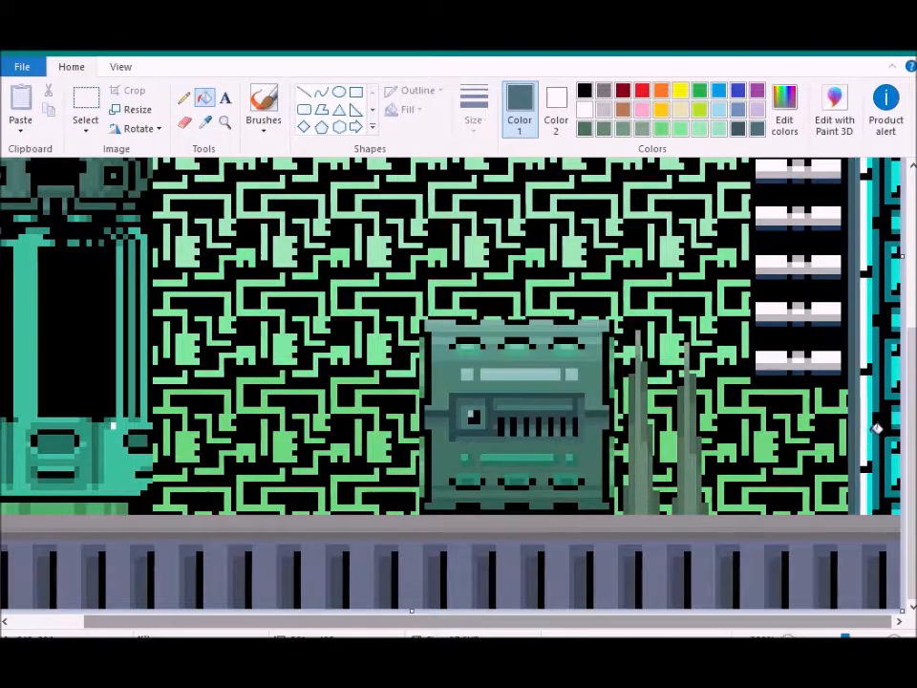
{"action": "scroll", "coordinate": [870, 394], "scroll_direction": "up", "scroll_amount": 3}
{"action": "left_click", "coordinate": [784, 105]}
{"action": "left_click", "coordinate": [634, 312]}
{"action": "left_click", "coordinate": [299, 469]}
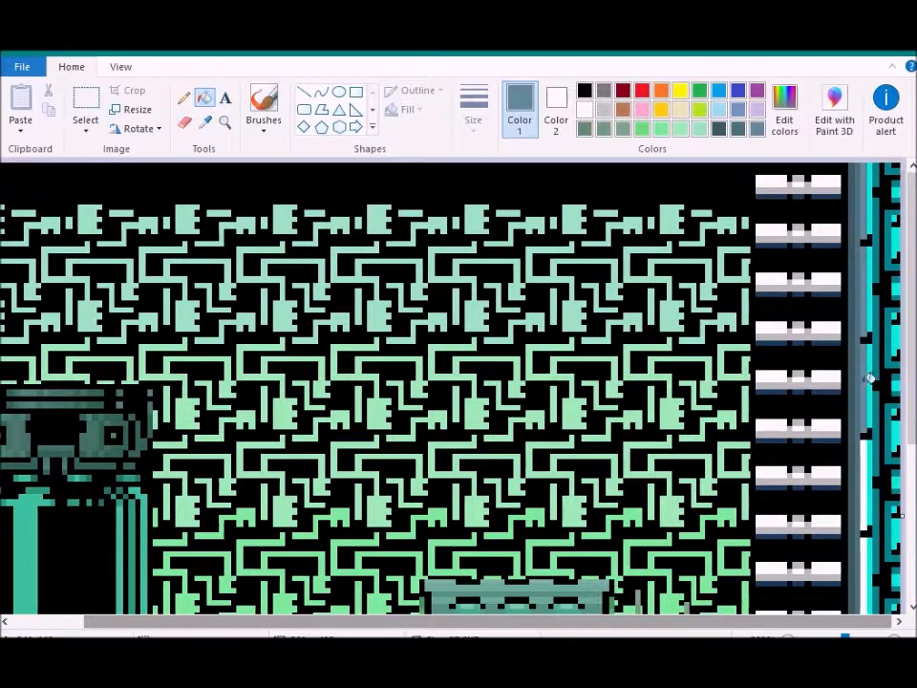
{"action": "scroll", "coordinate": [870, 421], "scroll_direction": "down", "scroll_amount": 3}
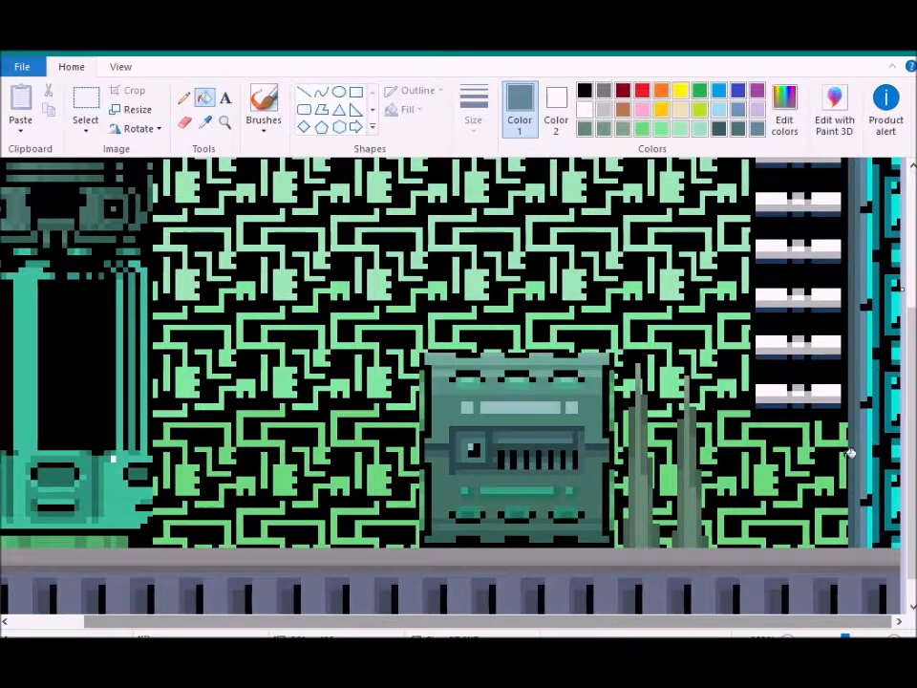
Mix a medium slate (RGB 86, 126, 139) and fill the pillar's bright cyan strip
{"action": "left_click", "coordinate": [784, 113]}
{"action": "left_click", "coordinate": [634, 322]}
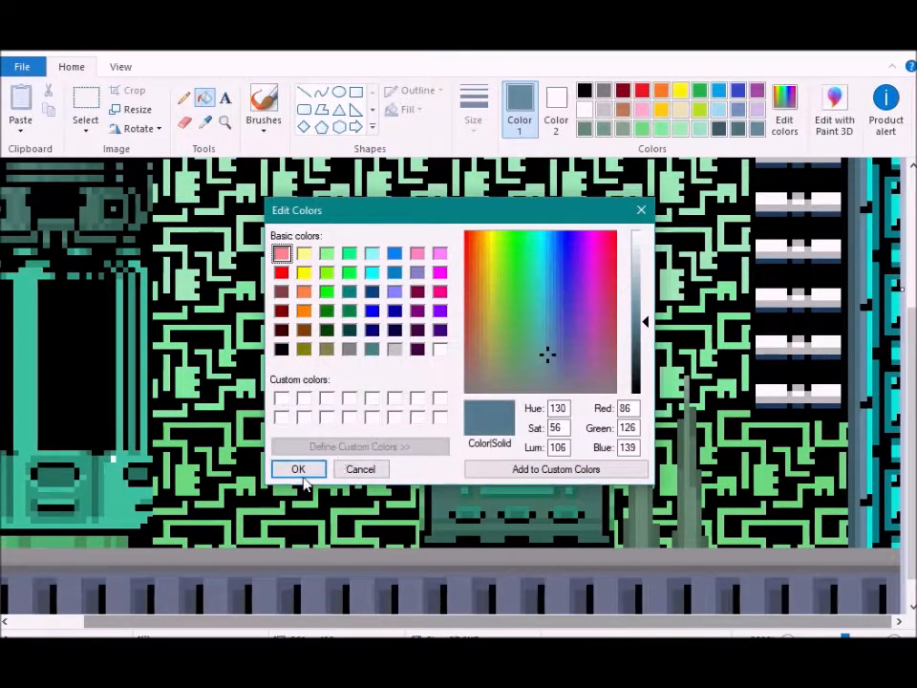
{"action": "left_click", "coordinate": [300, 475]}
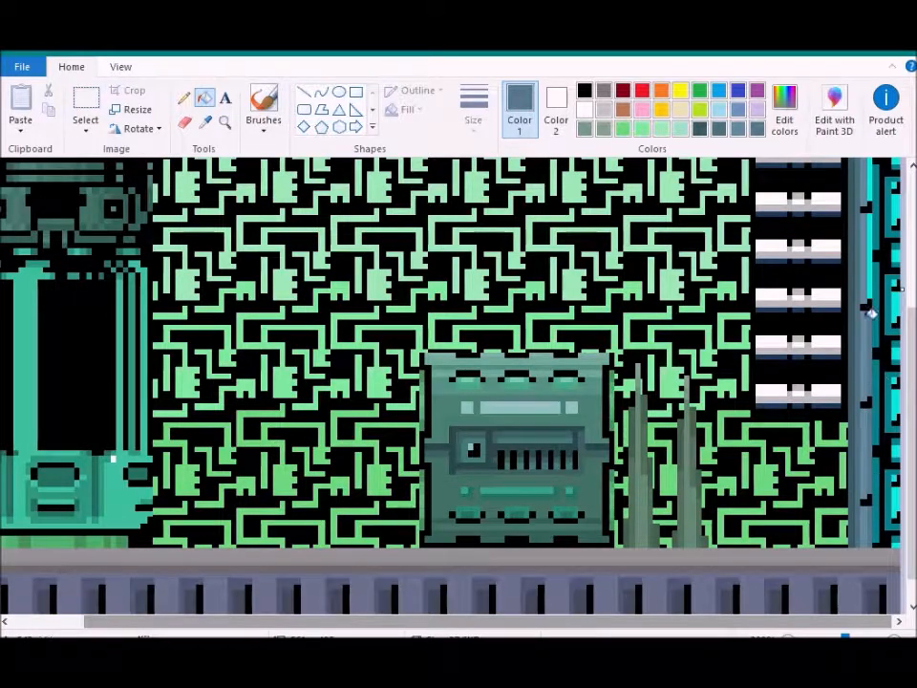
{"action": "scroll", "coordinate": [872, 277], "scroll_direction": "up", "scroll_amount": 2}
{"action": "scroll", "coordinate": [654, 575], "scroll_direction": "down", "scroll_amount": 2}
{"action": "left_click", "coordinate": [121, 66]}
{"action": "left_click", "coordinate": [57, 109]}
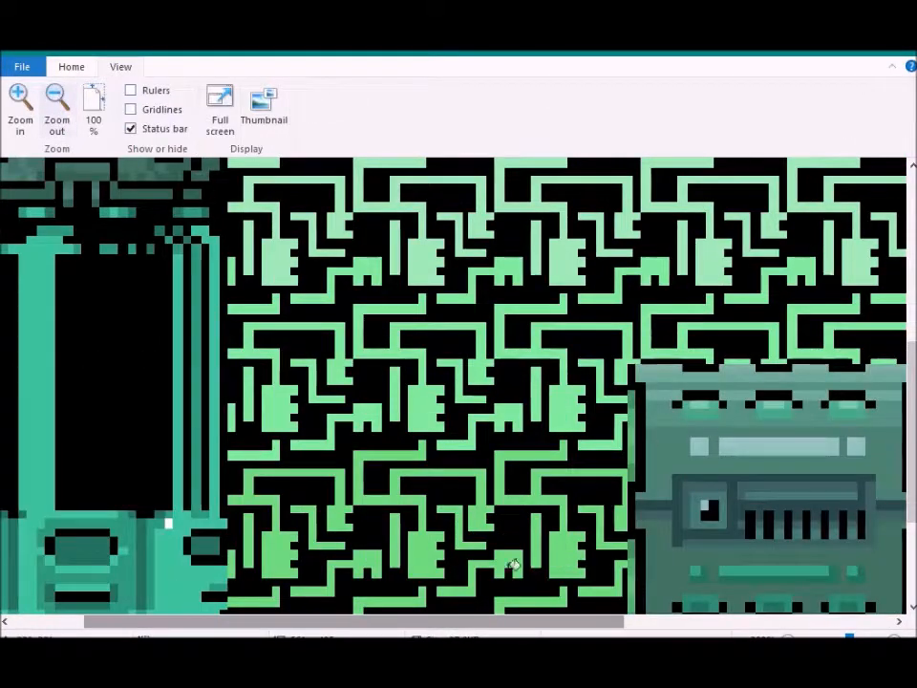
{"action": "scroll", "coordinate": [513, 564], "scroll_direction": "right", "scroll_amount": 4}
{"action": "scroll", "coordinate": [865, 306], "scroll_direction": "down", "scroll_amount": 2}
{"action": "scroll", "coordinate": [859, 271], "scroll_direction": "up", "scroll_amount": 2}
{"action": "left_click", "coordinate": [58, 110]}
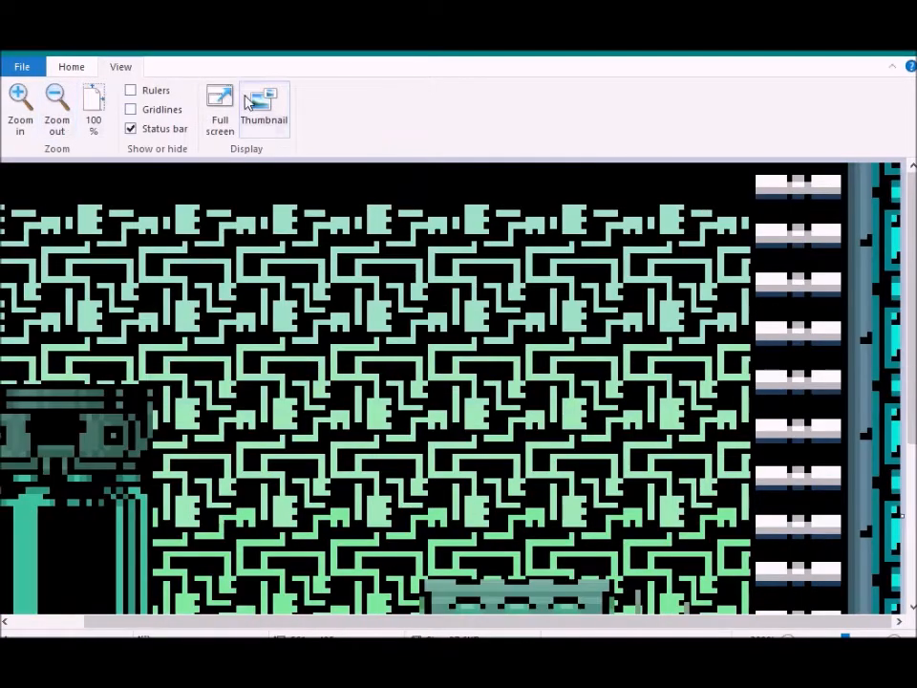
Fill the teal segments along the pillar's far edge with the dark slate already in the palette
{"action": "left_click", "coordinate": [72, 67]}
{"action": "left_click", "coordinate": [702, 130]}
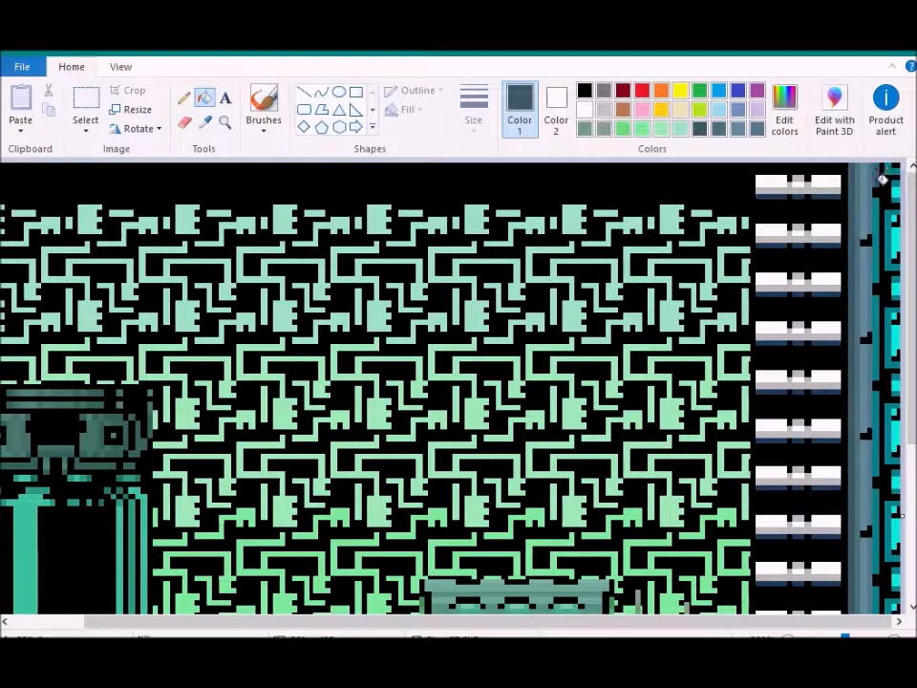
{"action": "scroll", "coordinate": [881, 397], "scroll_direction": "down", "scroll_amount": 3}
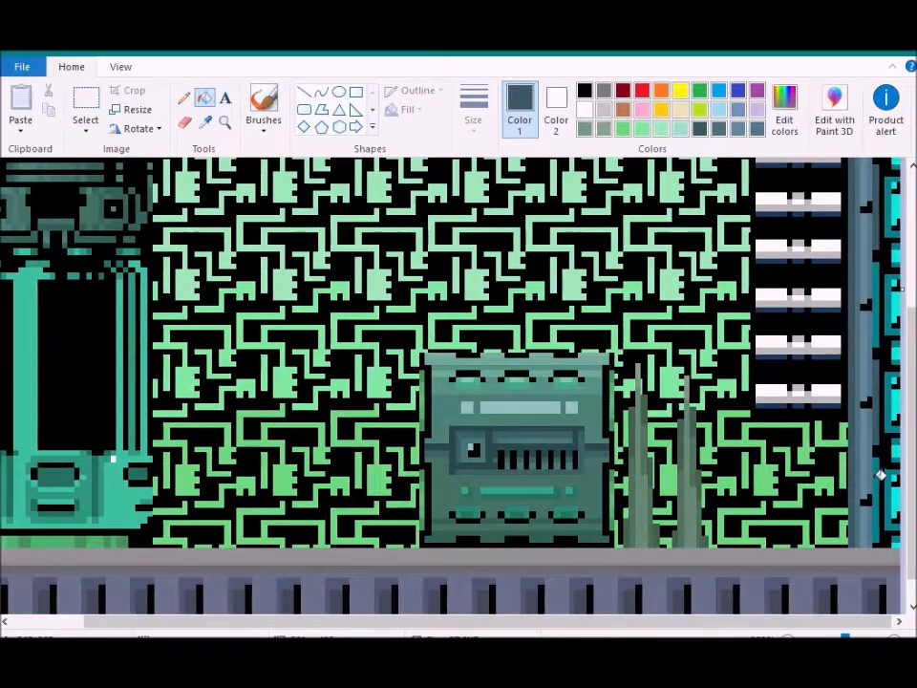
Mix a muted dark green and fill the teal frames of the cyan panels beyond the pillar
{"action": "left_click", "coordinate": [784, 110]}
{"action": "left_click", "coordinate": [524, 347]}
{"action": "left_click_drag", "start_coordinate": [646, 340], "coordinate": [646, 325]}
{"action": "left_click", "coordinate": [308, 468]}
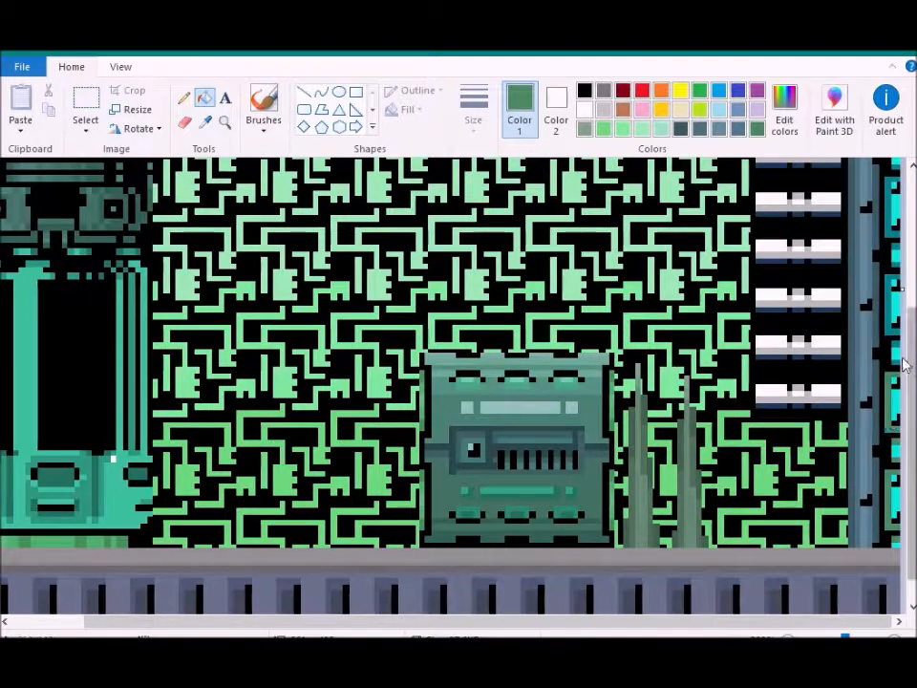
{"action": "scroll", "coordinate": [907, 373], "scroll_direction": "up", "scroll_amount": 3}
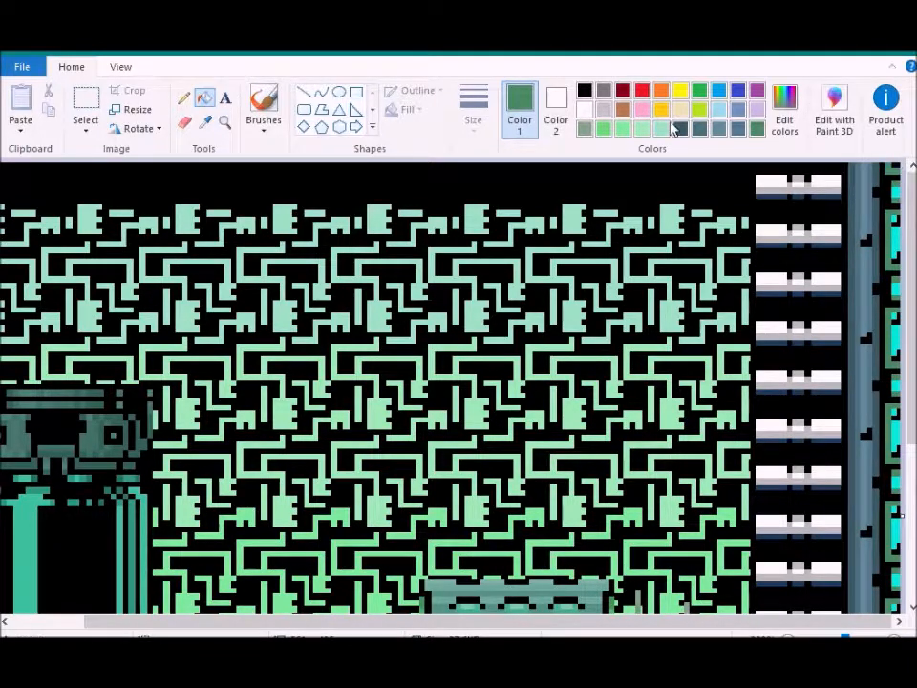
Mix a lighter muted green (RGB 111, 176, 134) and fill the bright cyan panels beyond the pillar
{"action": "left_click", "coordinate": [784, 110]}
{"action": "left_click_drag", "start_coordinate": [644, 312], "coordinate": [644, 290]}
{"action": "left_click", "coordinate": [297, 469]}
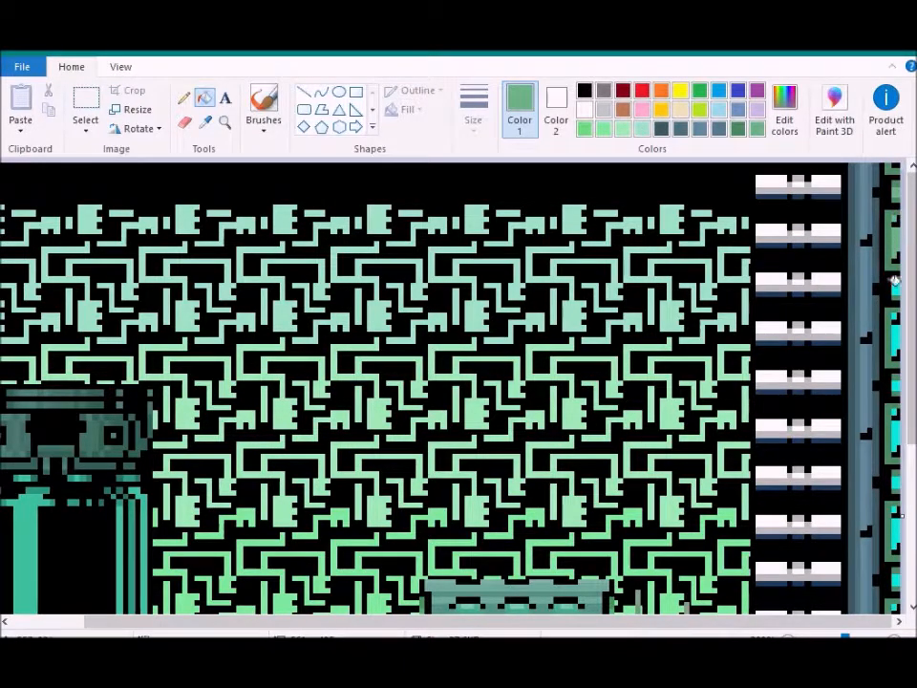
{"action": "scroll", "coordinate": [893, 409], "scroll_direction": "down", "scroll_amount": 5}
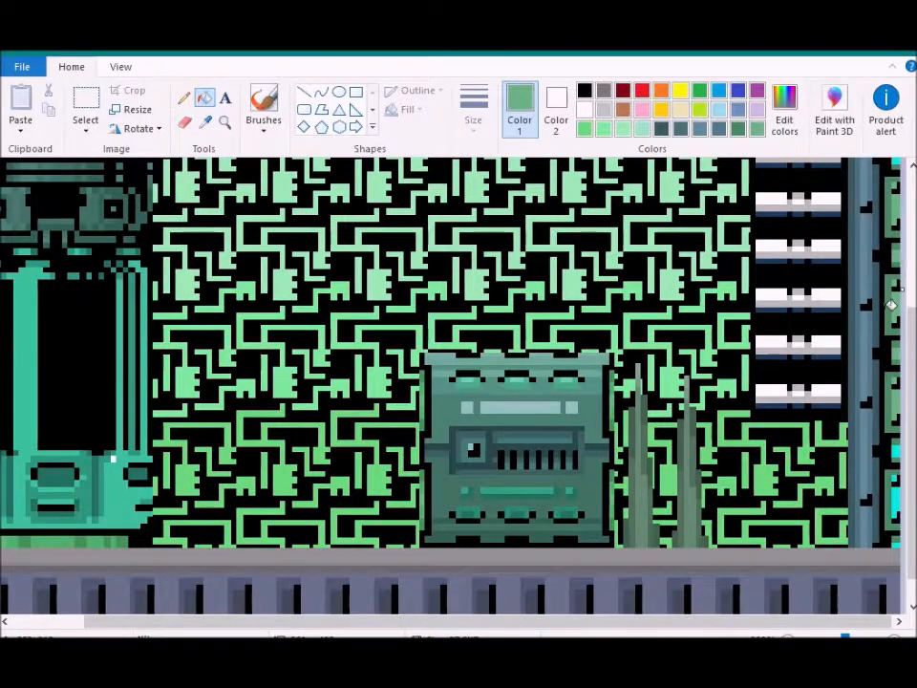
{"action": "scroll", "coordinate": [898, 363], "scroll_direction": "down", "scroll_amount": 1}
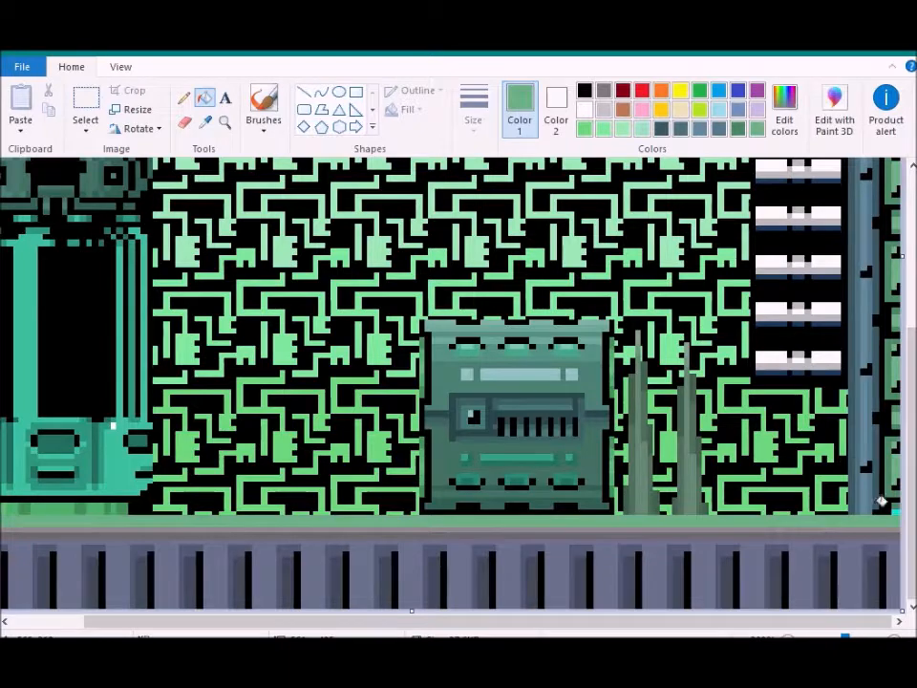
Mix a dark grey-green (RGB 82, 101, 83) as the fill colour
{"action": "scroll", "coordinate": [673, 373], "scroll_direction": "up", "scroll_amount": 3}
{"action": "left_click", "coordinate": [785, 117]}
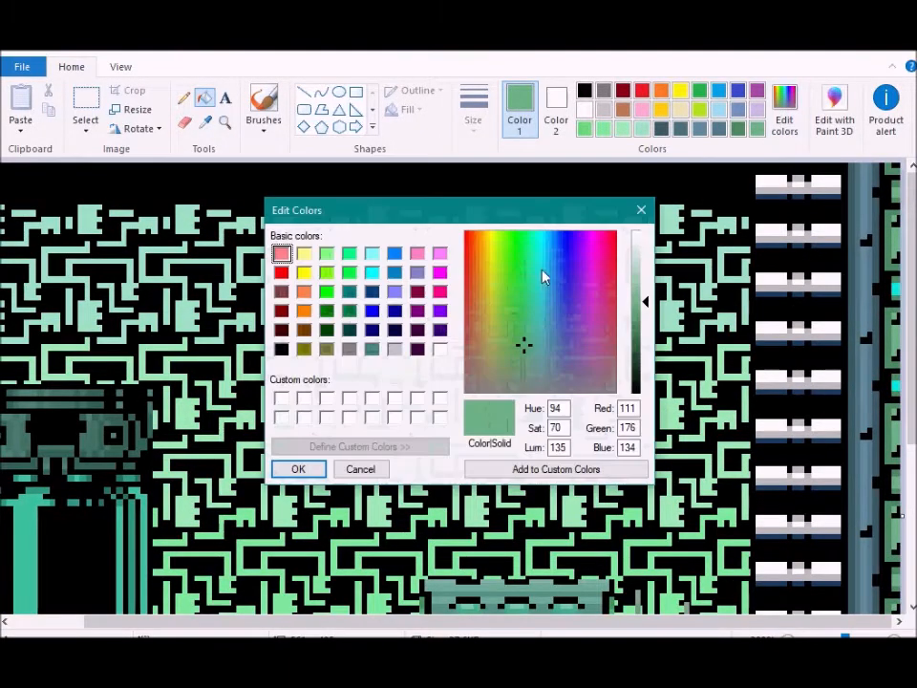
{"action": "left_click", "coordinate": [523, 362]}
{"action": "left_click", "coordinate": [645, 346]}
{"action": "left_click", "coordinate": [517, 375]}
{"action": "left_click", "coordinate": [638, 338]}
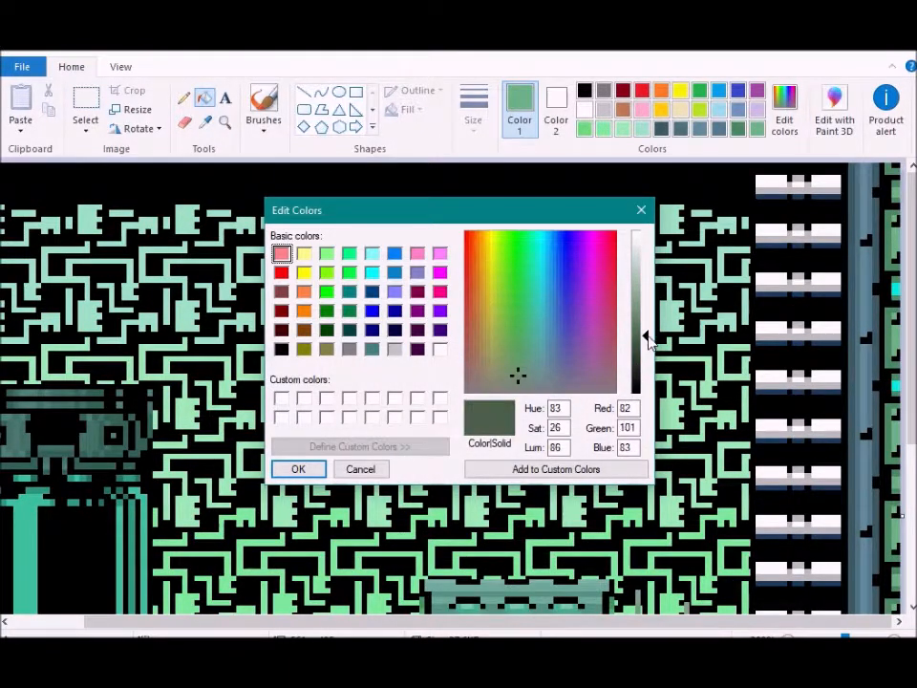
{"action": "left_click", "coordinate": [298, 468]}
Fill the navy lower edges of all the striped vent's bars with the dark grey-green
{"action": "scroll", "coordinate": [783, 368], "scroll_direction": "down", "scroll_amount": 3}
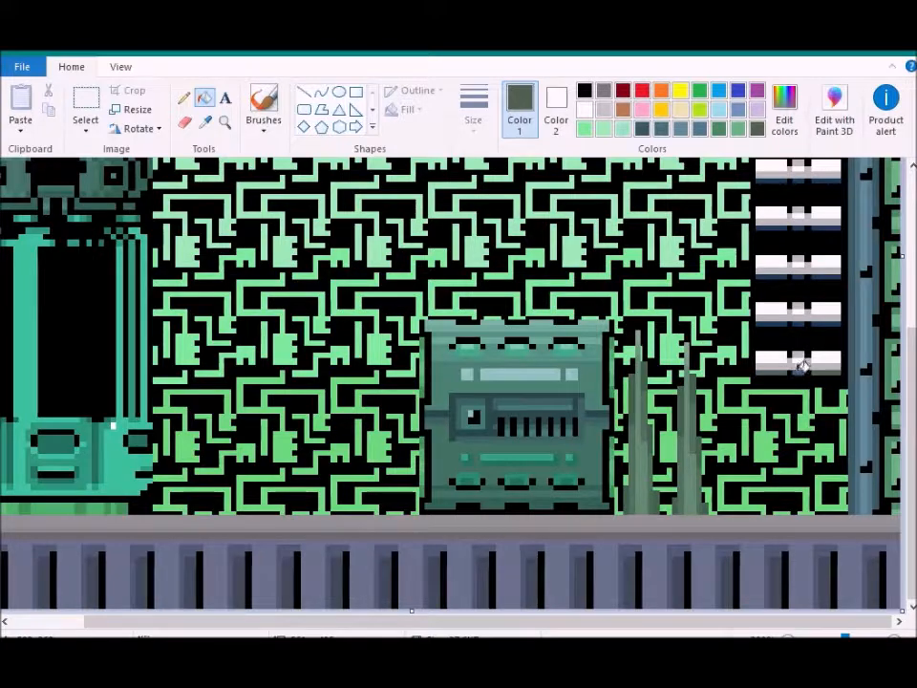
{"action": "left_click", "coordinate": [781, 323]}
{"action": "key", "text": "ctrl+z"}
{"action": "key", "text": "ctrl+y"}
{"action": "key", "text": "ctrl+z"}
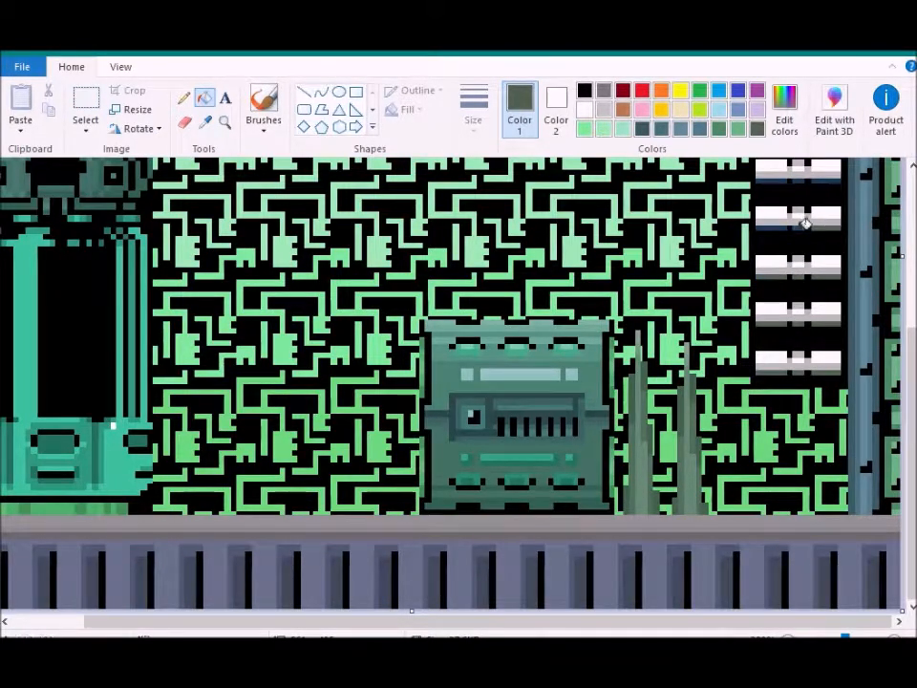
{"action": "scroll", "coordinate": [828, 272], "scroll_direction": "up", "scroll_amount": 3}
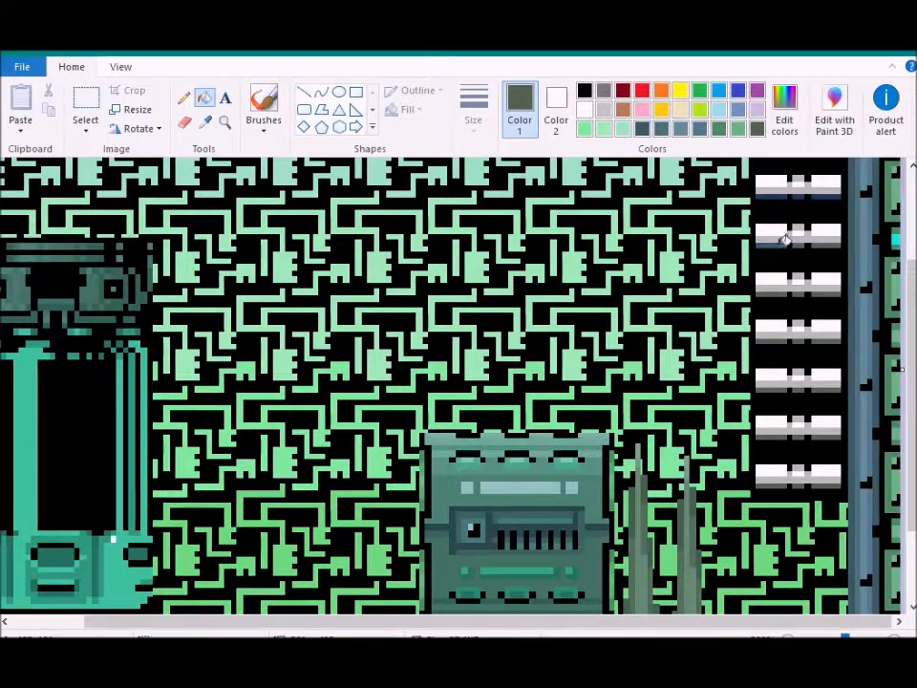
{"action": "scroll", "coordinate": [808, 189], "scroll_direction": "up", "scroll_amount": 3}
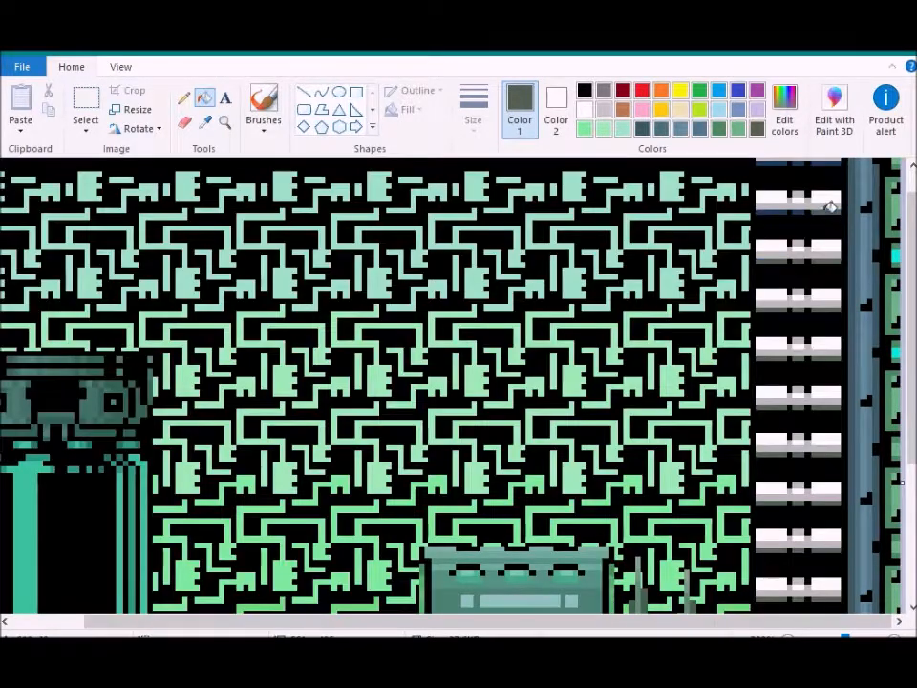
{"action": "scroll", "coordinate": [835, 243], "scroll_direction": "up", "scroll_amount": 1}
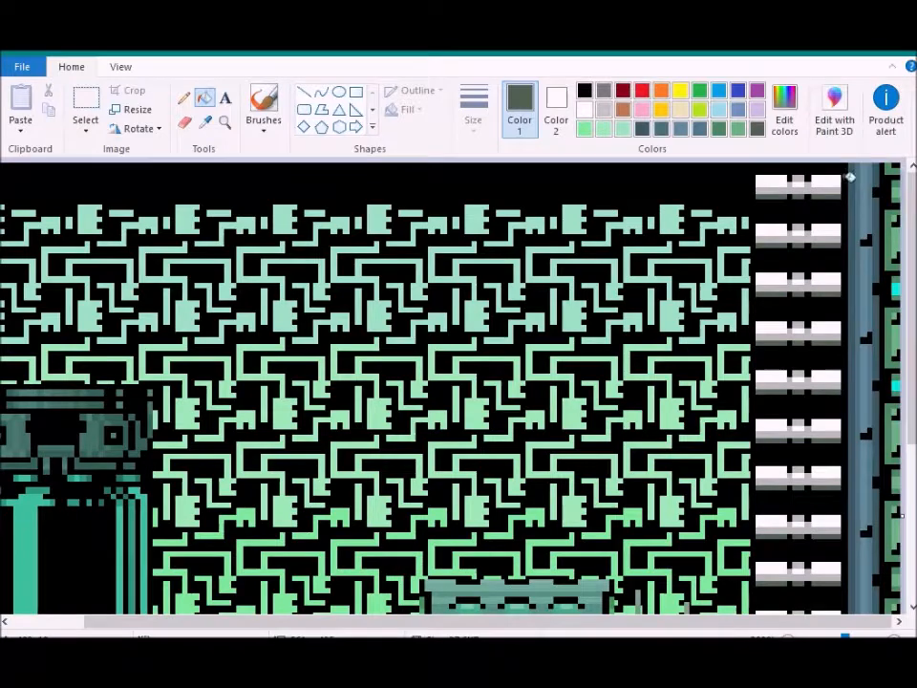
Mix a slightly lighter grey-green and fill the grey middle bands of the vent's bars
{"action": "left_click", "coordinate": [784, 107]}
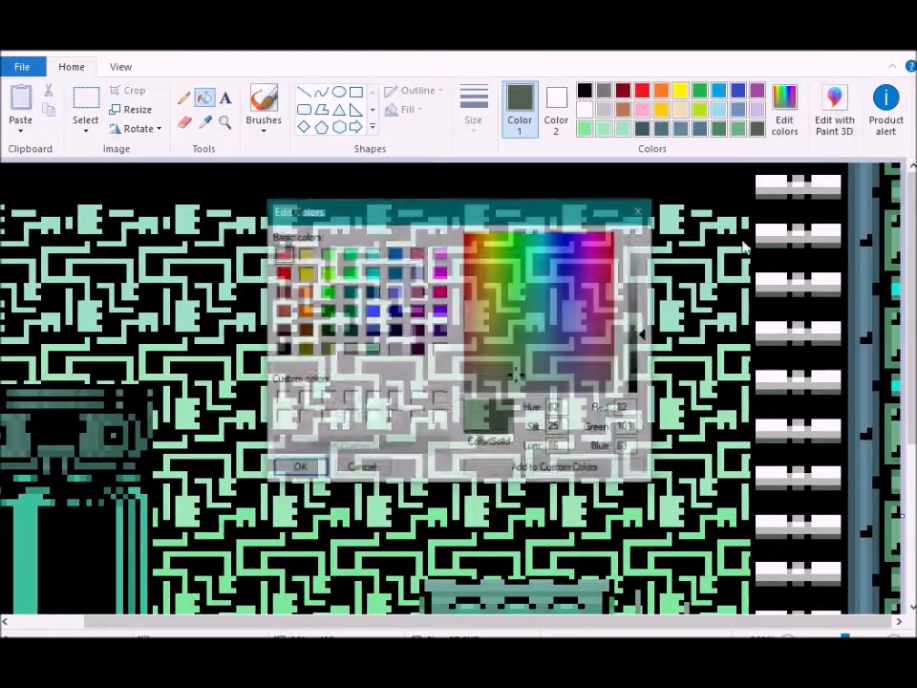
{"action": "left_click", "coordinate": [301, 464]}
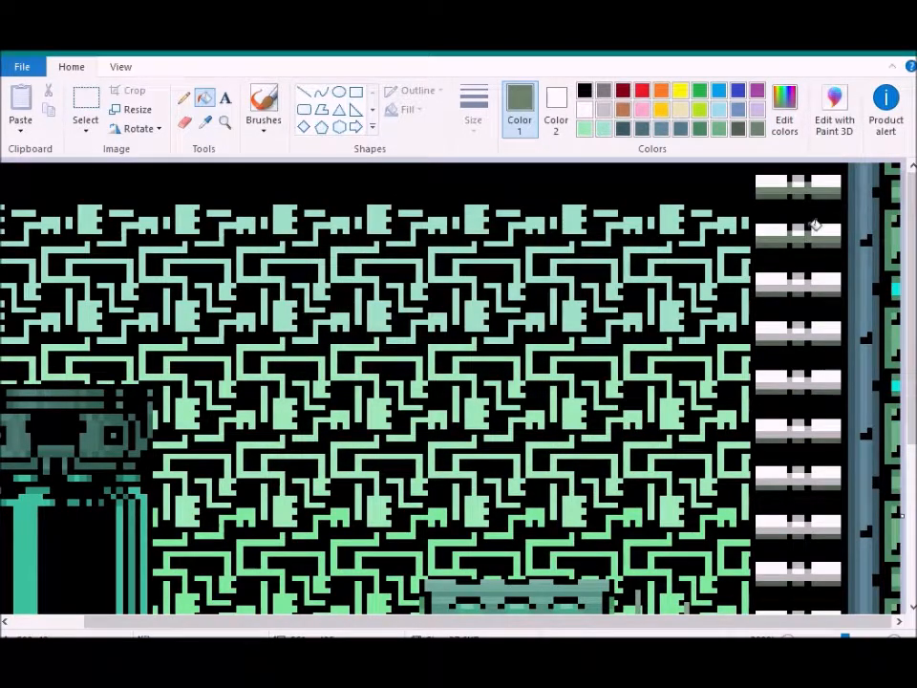
{"action": "scroll", "coordinate": [810, 360], "scroll_direction": "down", "scroll_amount": 3}
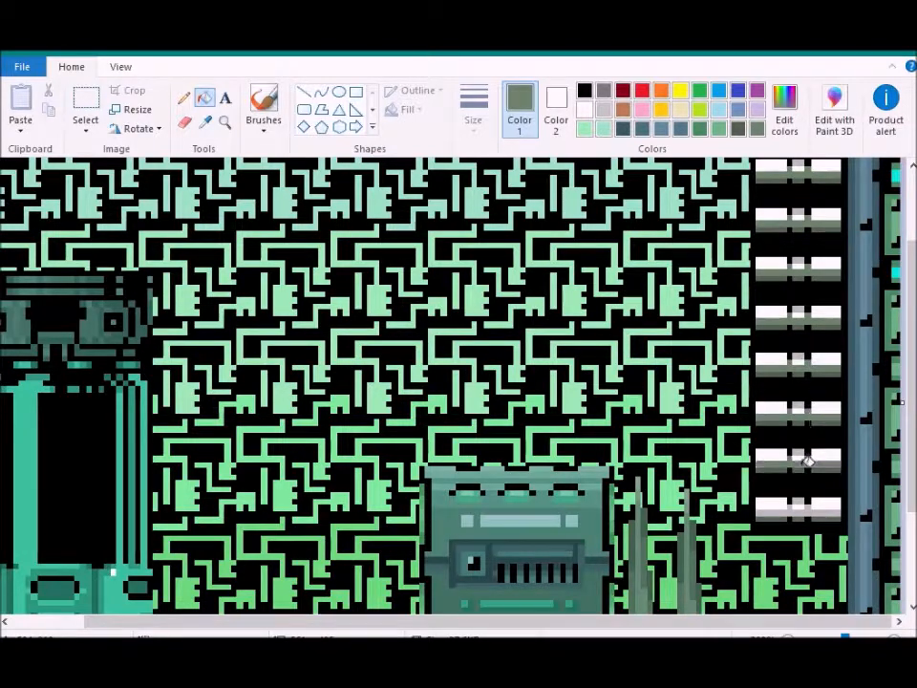
Mix a lighter grey-green (RGB 126, 152, 128) and fill the white end segments of the vent's lower five bars
{"action": "left_click", "coordinate": [784, 113]}
{"action": "left_click", "coordinate": [639, 272]}
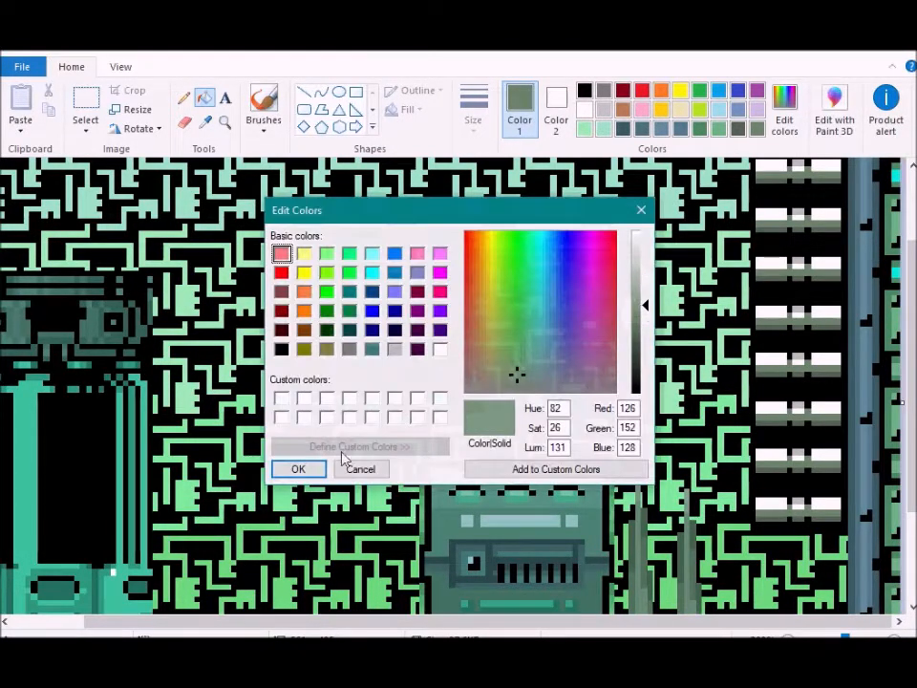
{"action": "left_click", "coordinate": [353, 469]}
{"action": "left_click", "coordinate": [771, 501]}
{"action": "left_click", "coordinate": [826, 454]}
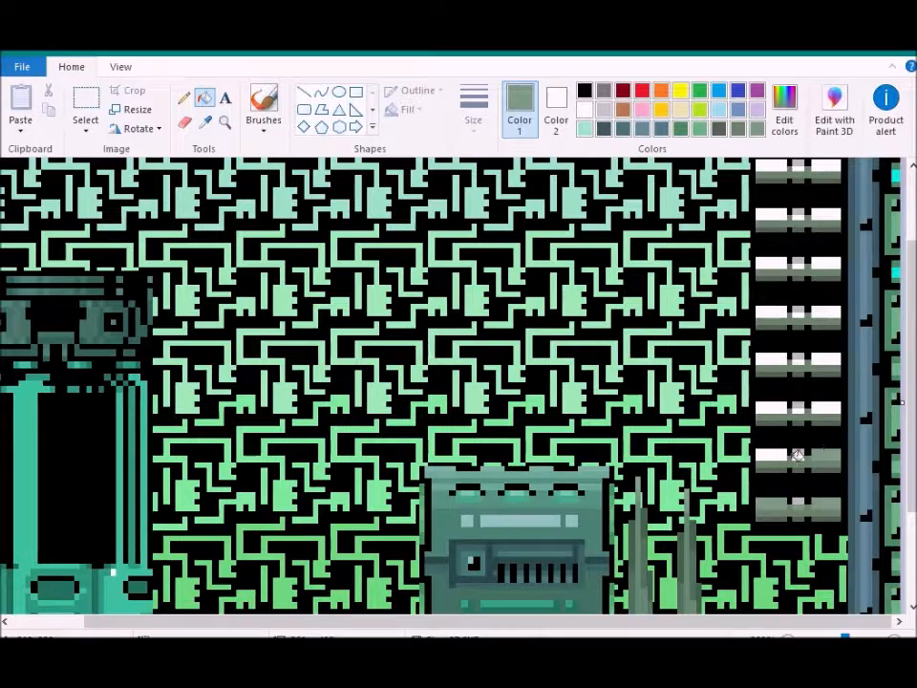
{"action": "left_click", "coordinate": [772, 454]}
{"action": "left_click", "coordinate": [772, 407]}
{"action": "left_click", "coordinate": [827, 405]}
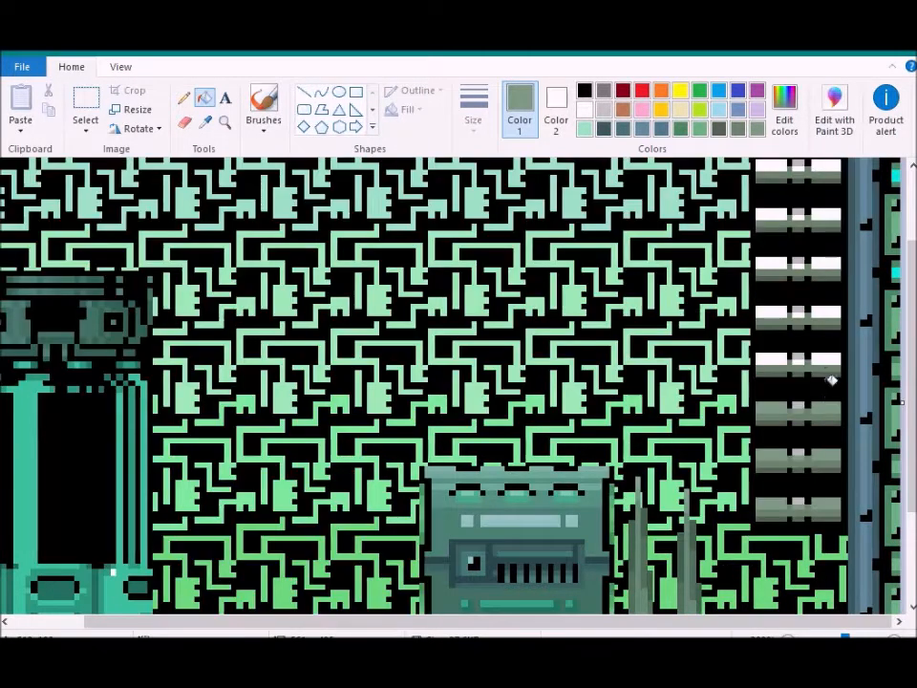
{"action": "left_click", "coordinate": [813, 361]}
{"action": "left_click", "coordinate": [784, 359]}
{"action": "left_click", "coordinate": [819, 312]}
{"action": "left_click", "coordinate": [782, 312]}
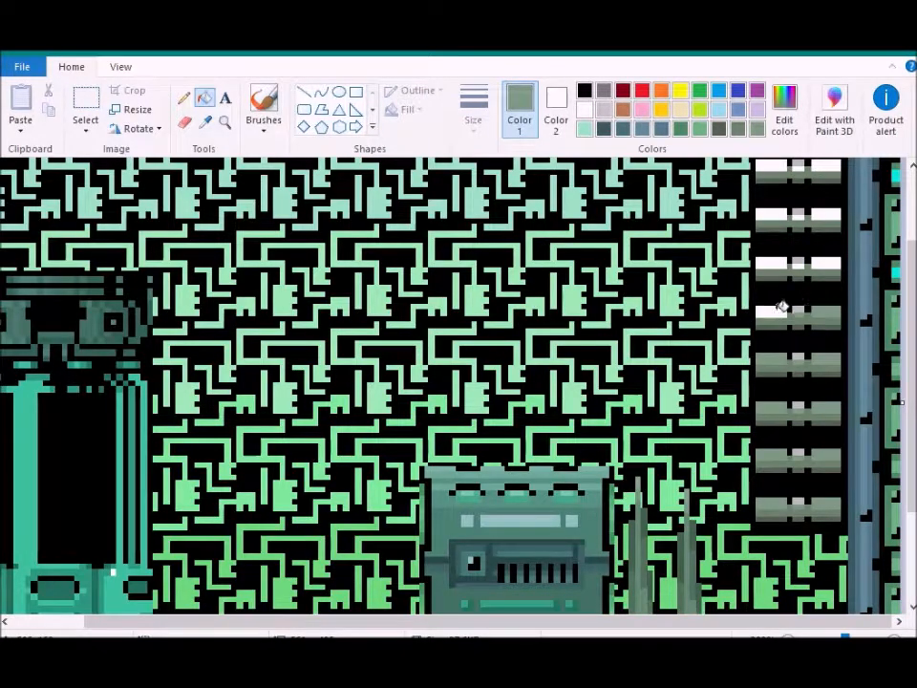
Fill the white end segments of the vent's remaining upper bars with the same lighter grey-green
{"action": "left_click", "coordinate": [826, 260]}
{"action": "left_click", "coordinate": [786, 264]}
{"action": "left_click", "coordinate": [827, 216]}
{"action": "left_click", "coordinate": [782, 214]}
{"action": "scroll", "coordinate": [807, 218], "scroll_direction": "up", "scroll_amount": 2}
{"action": "left_click", "coordinate": [821, 275]}
{"action": "left_click", "coordinate": [782, 277]}
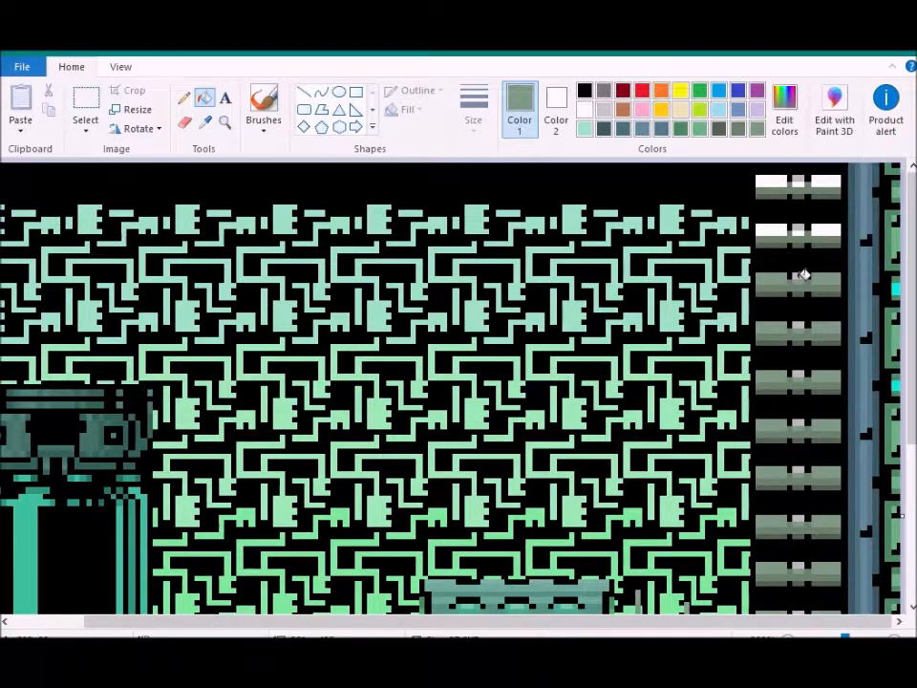
{"action": "left_click", "coordinate": [834, 232]}
{"action": "left_click", "coordinate": [781, 231]}
{"action": "left_click", "coordinate": [780, 181]}
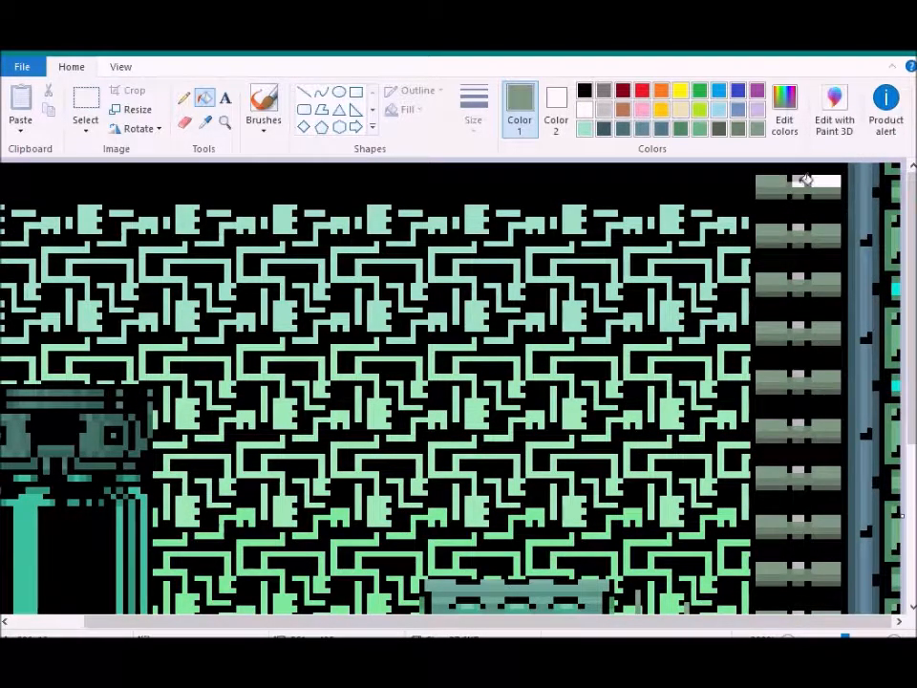
{"action": "left_click", "coordinate": [822, 182]}
Mix a paler grey-green and fill the small white centre joints of all the vent's bars
{"action": "left_click", "coordinate": [782, 110]}
{"action": "left_click", "coordinate": [643, 287]}
{"action": "left_click", "coordinate": [297, 469]}
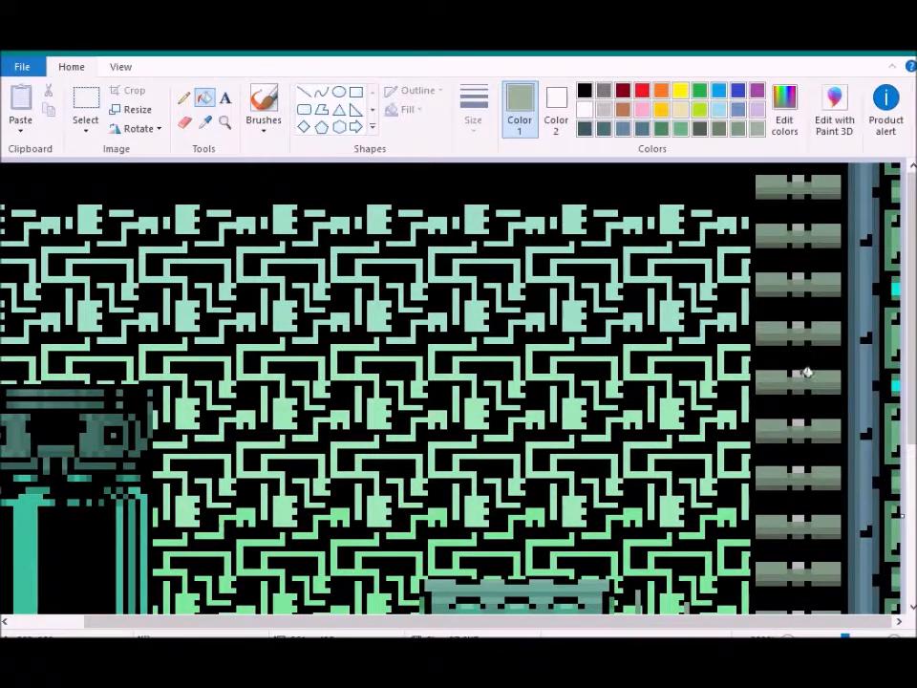
{"action": "scroll", "coordinate": [804, 315], "scroll_direction": "down", "scroll_amount": 3}
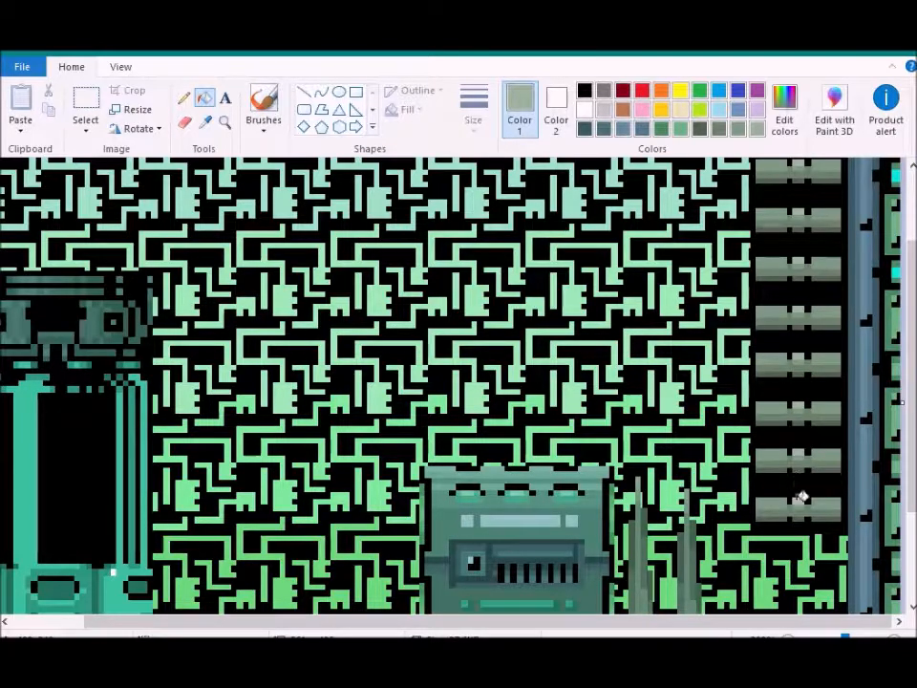
Select and copy the full-width upper strip of the recoloured scene
{"action": "left_click", "coordinate": [120, 66]}
{"action": "left_click", "coordinate": [56, 96]}
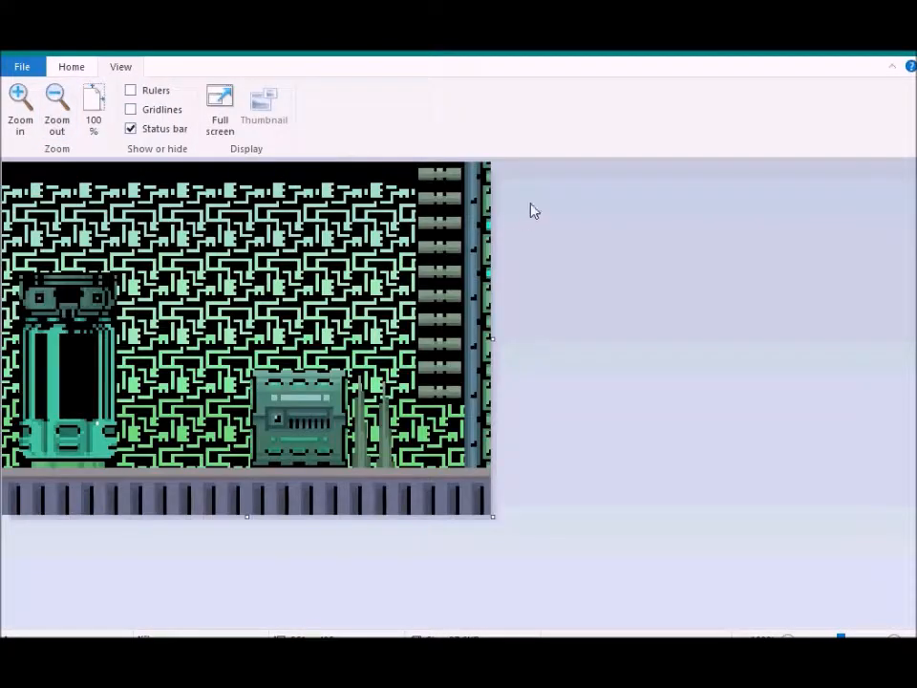
{"action": "left_click", "coordinate": [21, 67]}
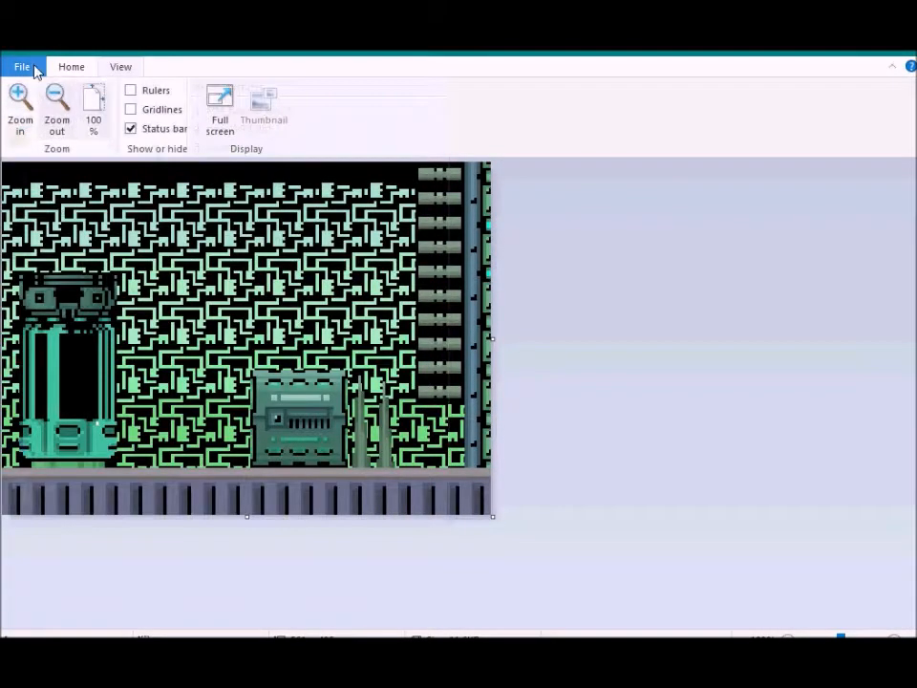
{"action": "left_click", "coordinate": [33, 67]}
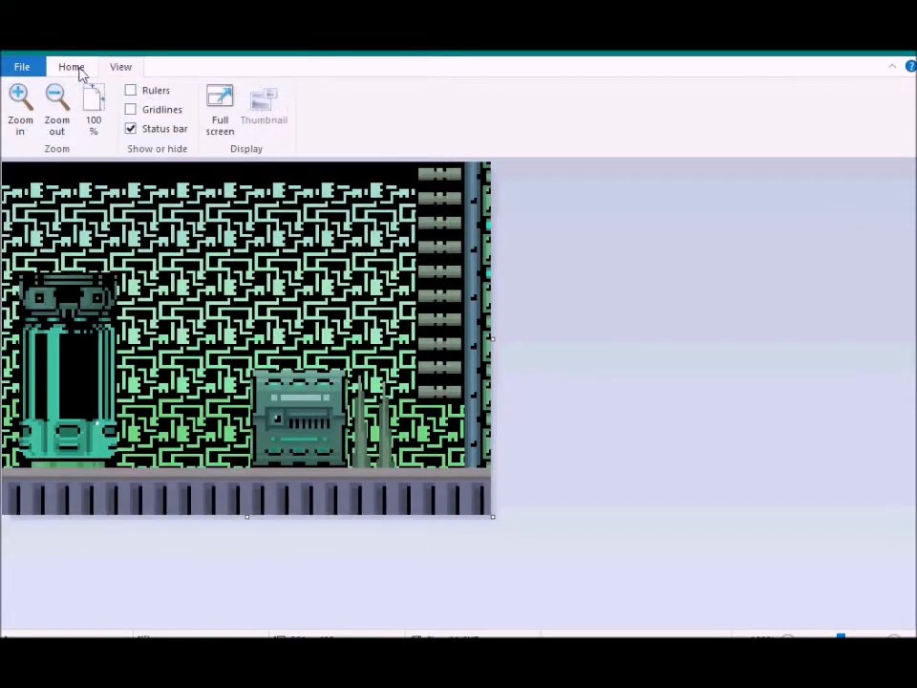
{"action": "left_click", "coordinate": [76, 67]}
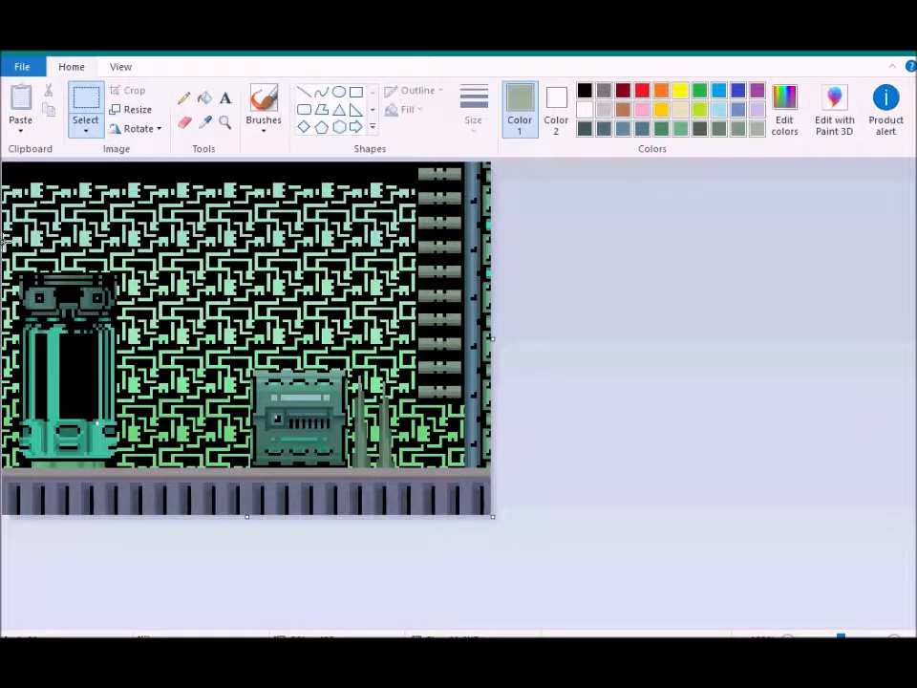
Open the next MM_tutorial_back background image from the Sprite Sheets folder
{"action": "left_click", "coordinate": [23, 66]}
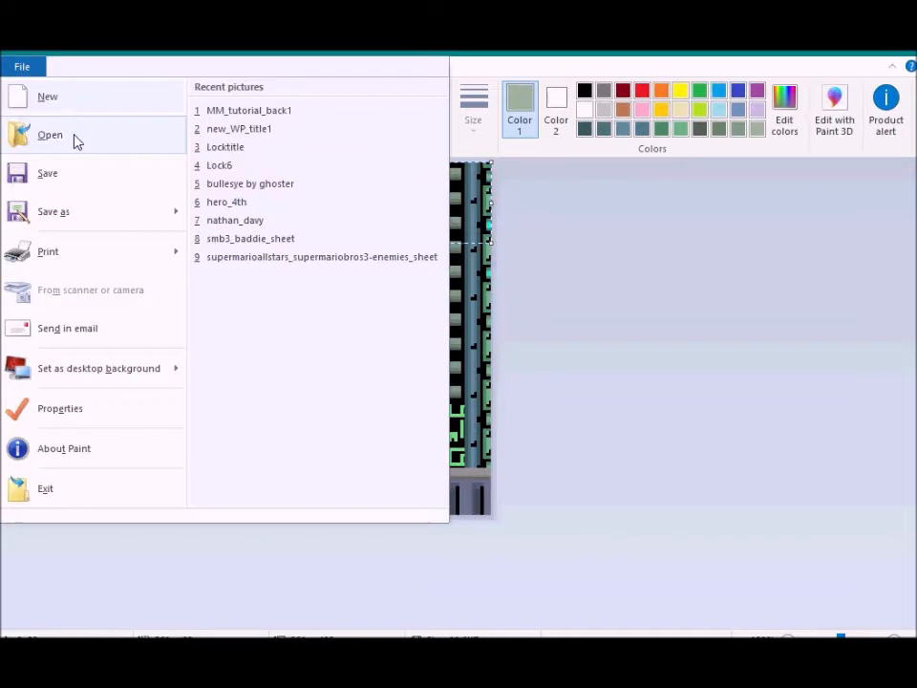
{"action": "left_click", "coordinate": [77, 142]}
{"action": "type", "text": "mm"}
{"action": "scroll", "coordinate": [274, 535], "scroll_direction": "down", "scroll_amount": 2}
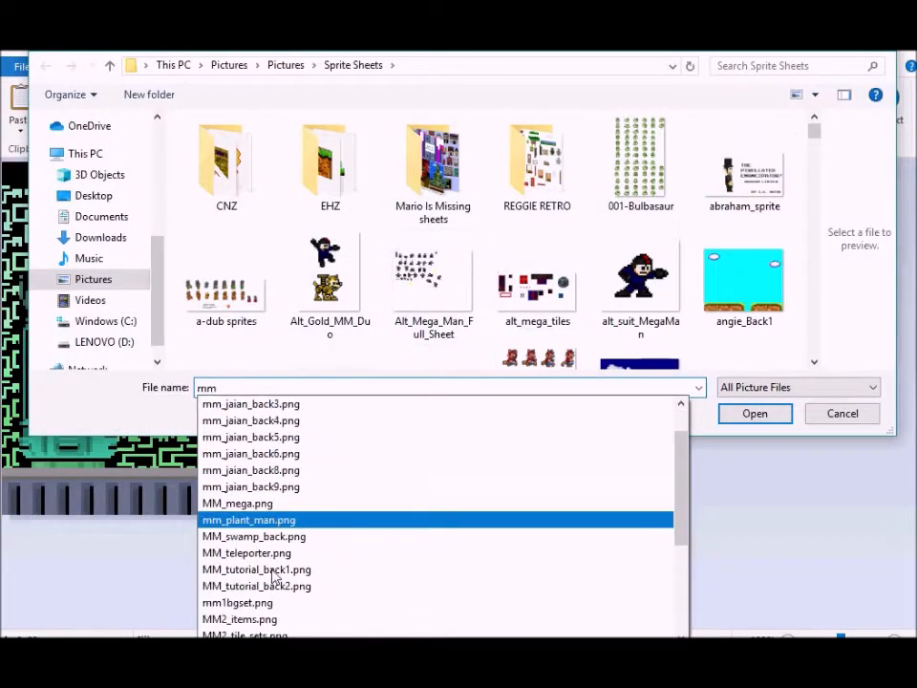
{"action": "left_click", "coordinate": [277, 572]}
{"action": "left_click", "coordinate": [288, 390]}
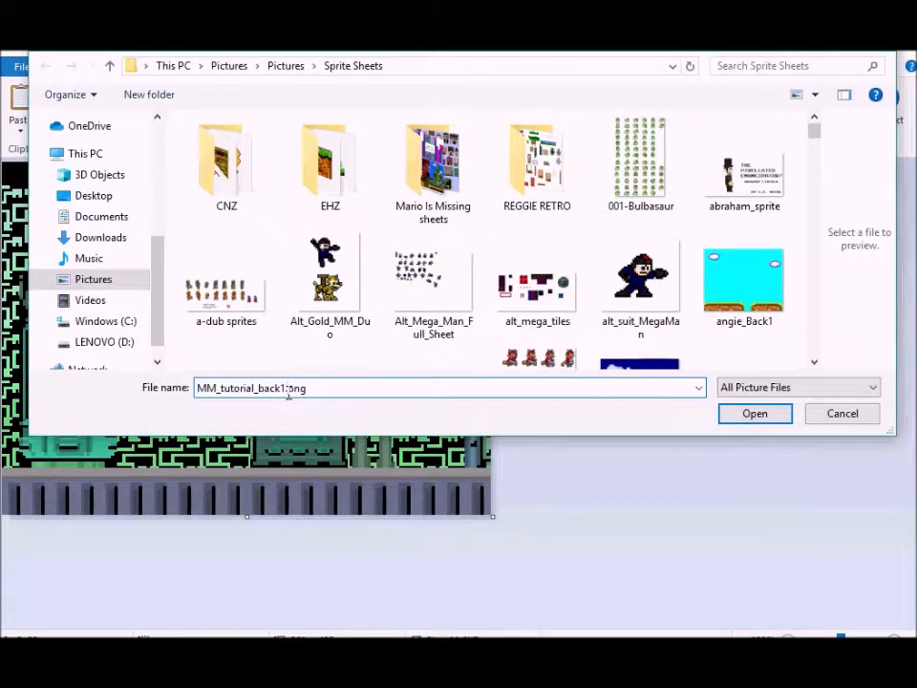
{"action": "key", "text": "Return"}
{"action": "key", "text": "ctrl+v"}
{"action": "left_click_drag", "start_coordinate": [260, 227], "coordinate": [260, 520]}
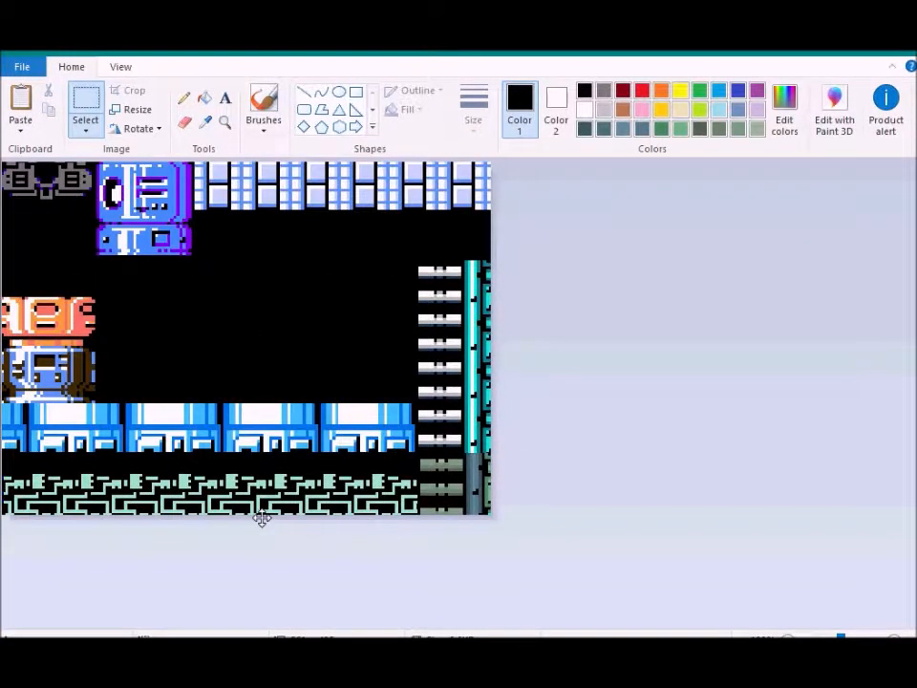
{"action": "key", "text": "ctrl+z"}
Paste the copied strip along the new scene's lower edge, aligned with the vent and pillar above it
{"action": "key", "text": "ctrl+v"}
{"action": "left_click_drag", "start_coordinate": [249, 226], "coordinate": [246, 512]}
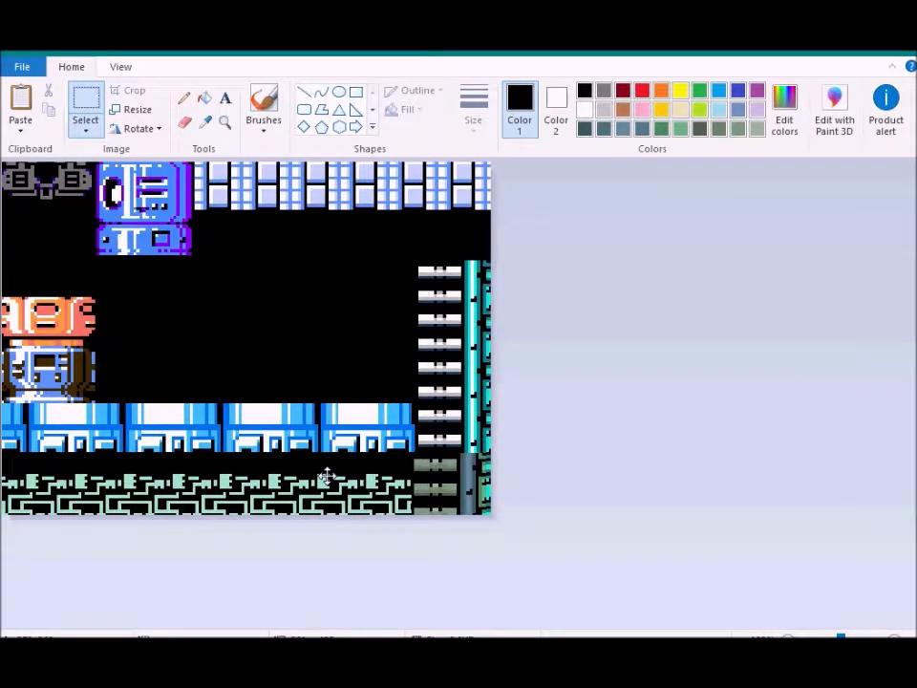
{"action": "left_click_drag", "start_coordinate": [327, 475], "coordinate": [332, 474]}
{"action": "key", "text": "ctrl+z"}
{"action": "key", "text": "ctrl+y"}
{"action": "key", "text": "ctrl+z"}
{"action": "key", "text": "ctrl+y"}
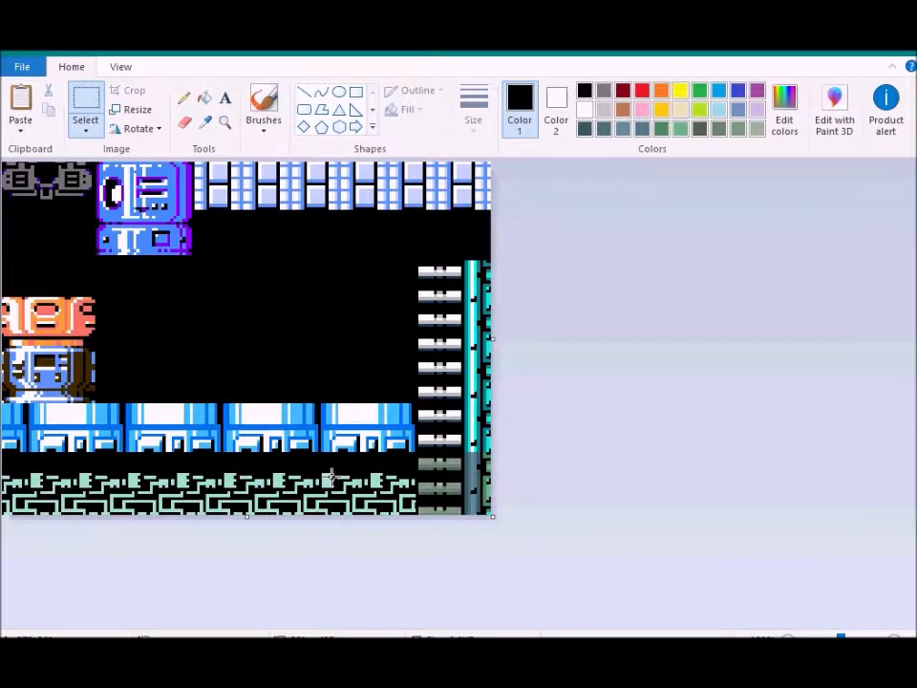
{"action": "left_click", "coordinate": [207, 123]}
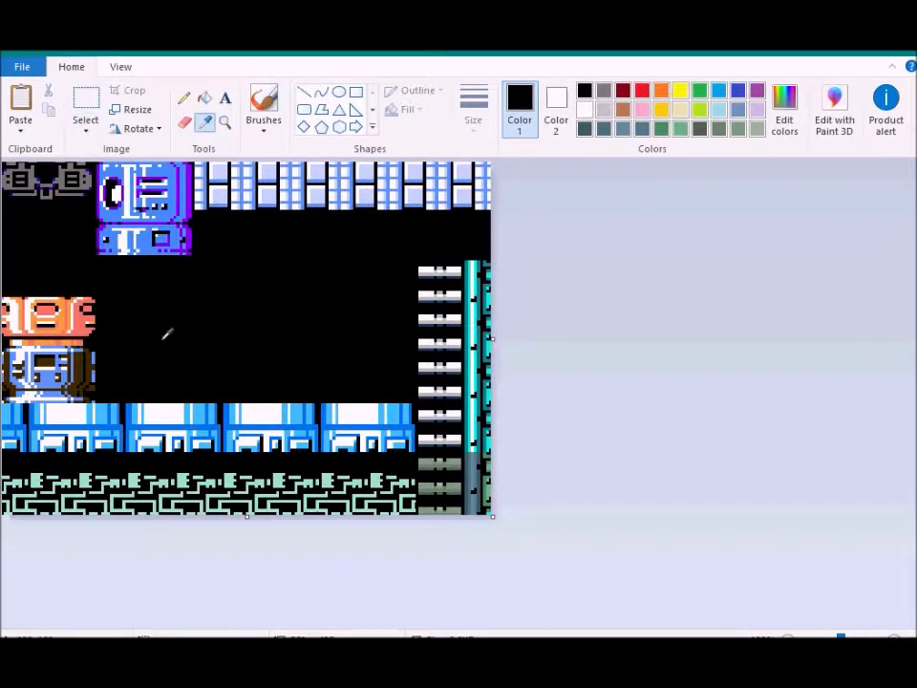
{"action": "left_click", "coordinate": [85, 105]}
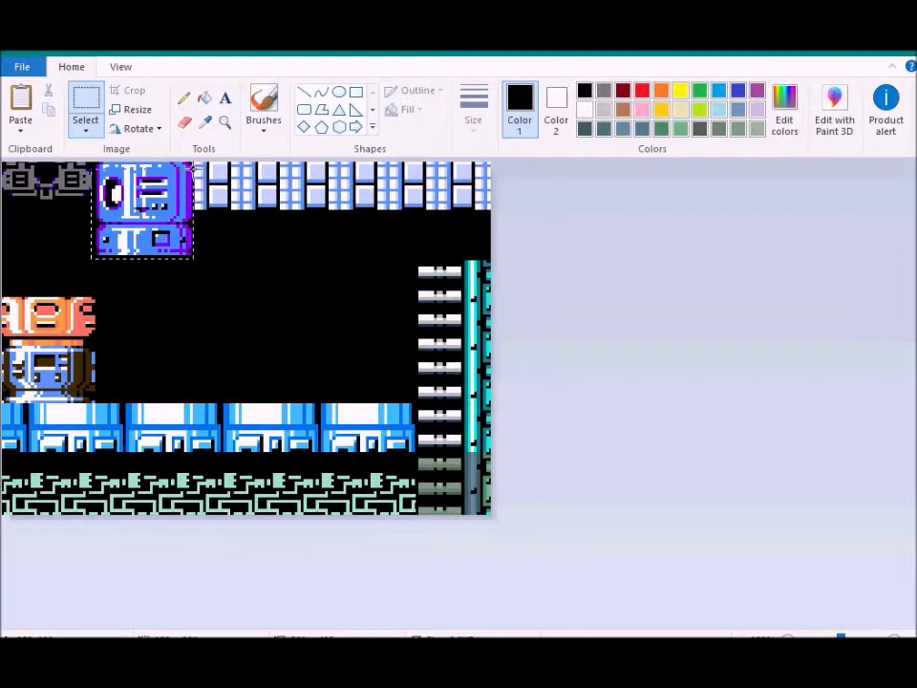
{"action": "left_click", "coordinate": [199, 261]}
{"action": "left_click_drag", "start_coordinate": [95, 148], "coordinate": [94, 149]}
{"action": "left_click_drag", "start_coordinate": [114, 182], "coordinate": [114, 142]}
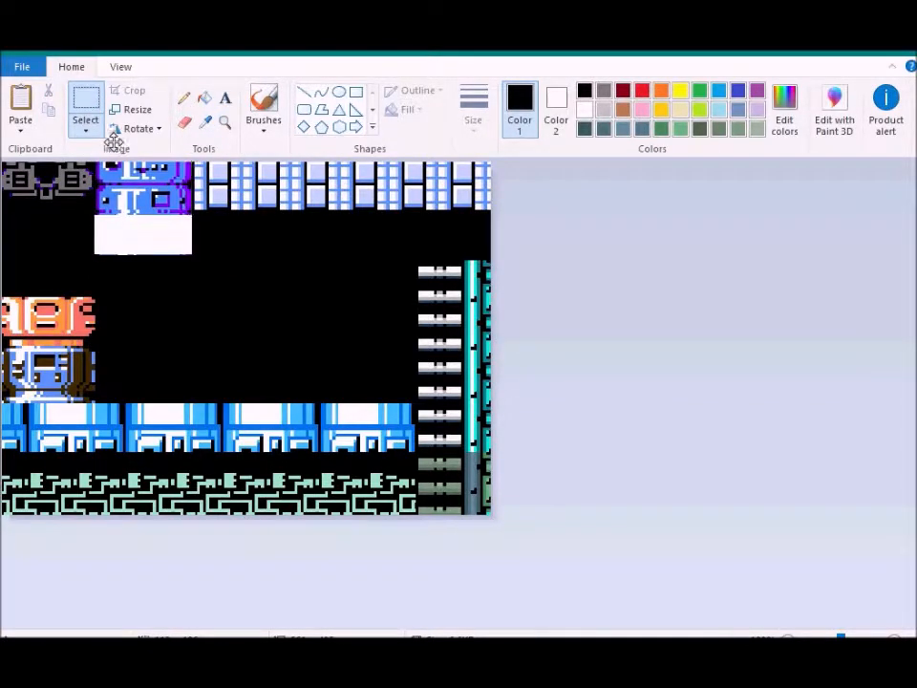
{"action": "key", "text": "ctrl+z"}
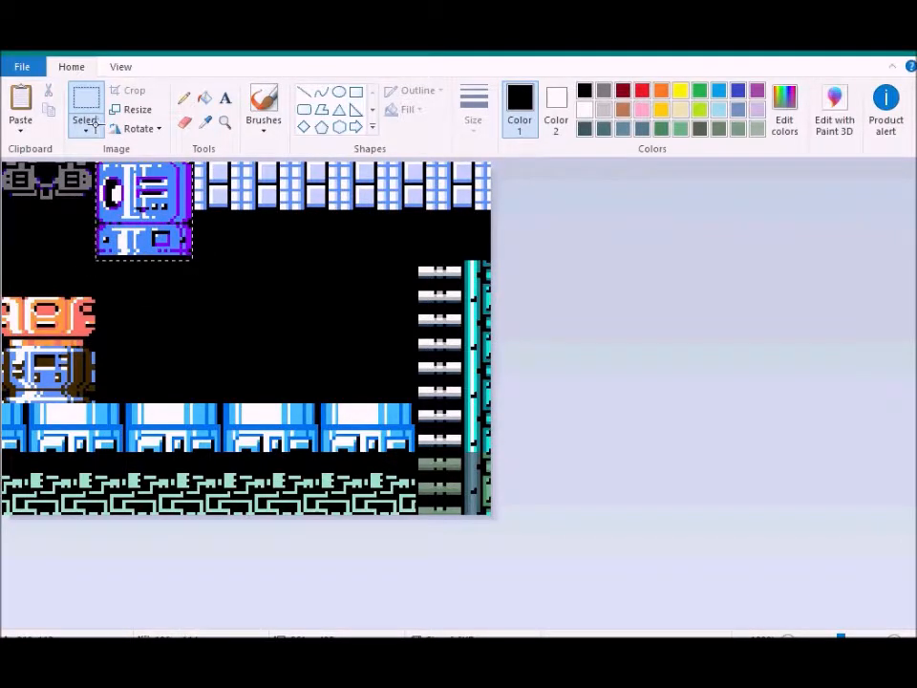
Move the blue and purple machine block up level with the wall panels and fill the white gap beneath it with black
{"action": "left_click_drag", "start_coordinate": [125, 196], "coordinate": [126, 153]}
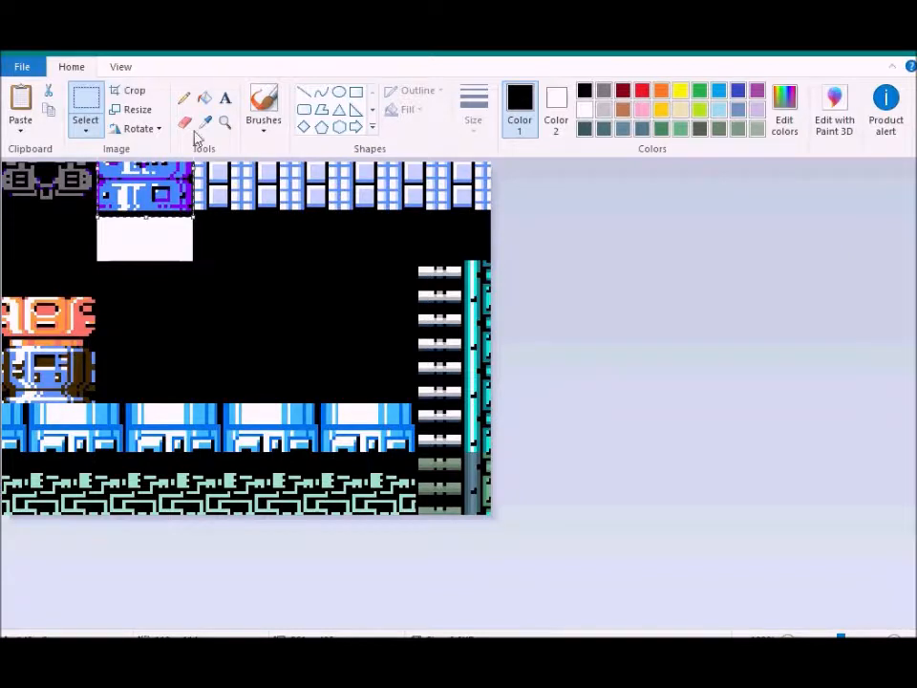
{"action": "left_click", "coordinate": [204, 97]}
{"action": "left_click", "coordinate": [168, 218]}
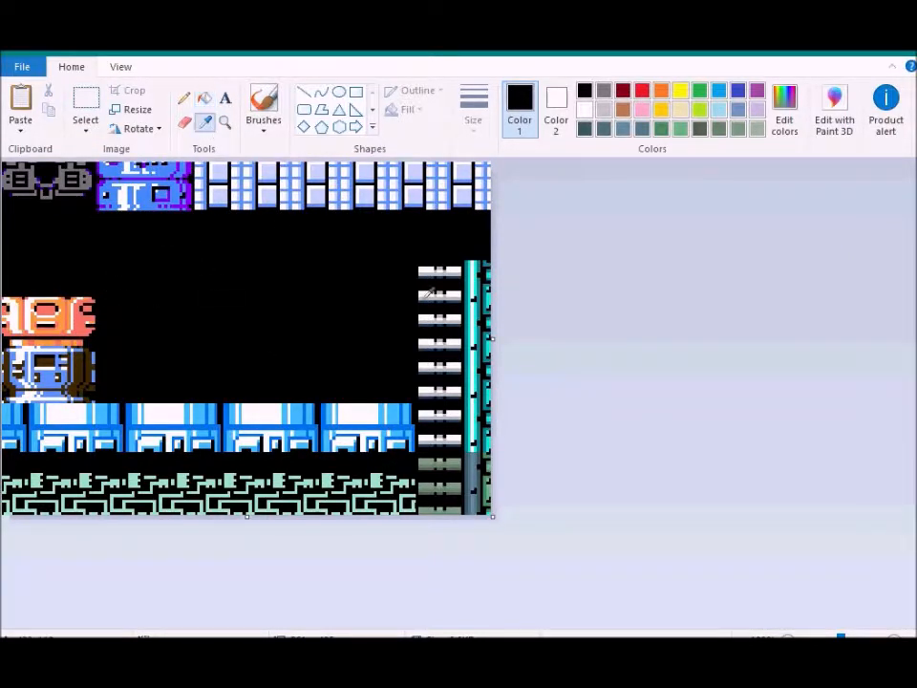
Sample the dark grey-green from the lower edge of the topmost recoloured vent bar in the pasted strip
{"action": "left_click", "coordinate": [225, 122]}
{"action": "left_click", "coordinate": [254, 346]}
{"action": "scroll", "coordinate": [813, 535], "scroll_direction": "down", "scroll_amount": 2}
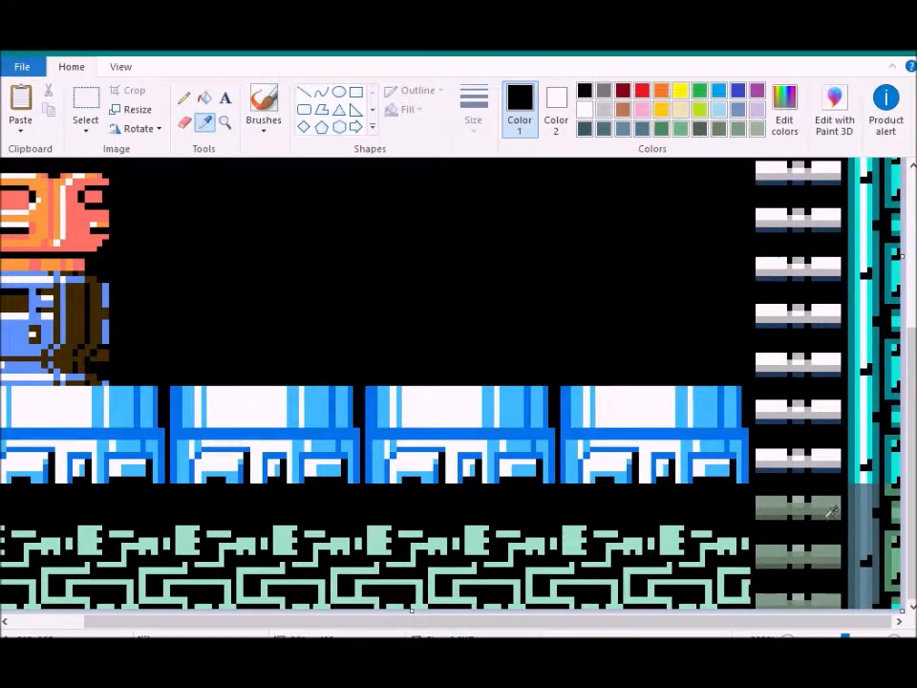
{"action": "left_click", "coordinate": [828, 515]}
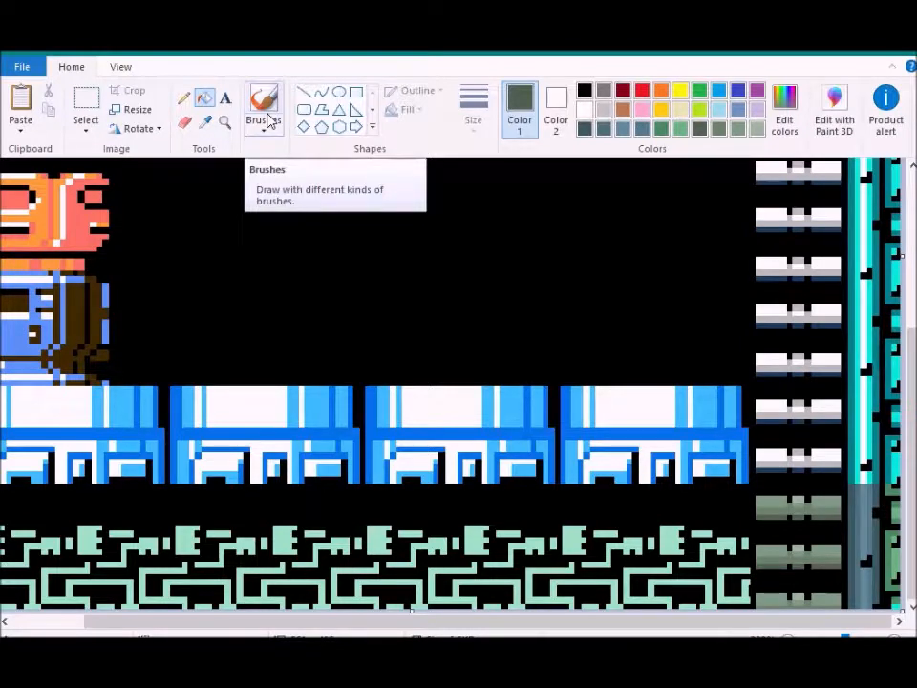
{"action": "left_click", "coordinate": [799, 467]}
{"action": "key", "text": "ctrl+z"}
{"action": "left_click", "coordinate": [781, 468]}
{"action": "key", "text": "ctrl+z"}
{"action": "left_click", "coordinate": [120, 66]}
{"action": "left_click", "coordinate": [93, 103]}
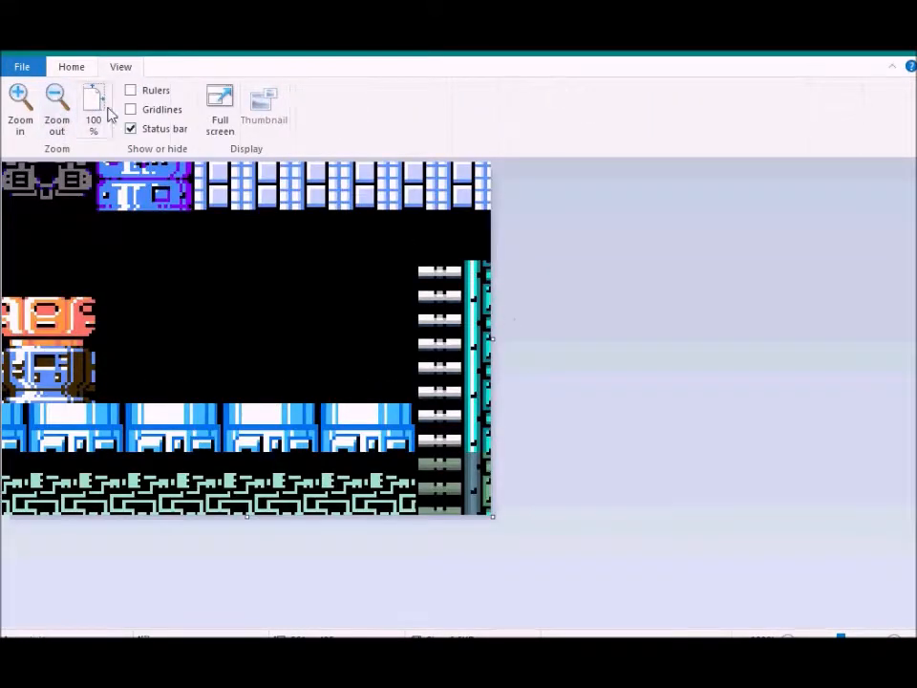
{"action": "left_click", "coordinate": [71, 65]}
{"action": "left_click", "coordinate": [85, 103]}
{"action": "left_click_drag", "start_coordinate": [417, 453], "coordinate": [528, 533]}
{"action": "key", "text": "ctrl+c"}
{"action": "key", "text": "ctrl+v"}
{"action": "left_click_drag", "start_coordinate": [44, 202], "coordinate": [458, 445]}
{"action": "key", "text": "ctrl+z"}
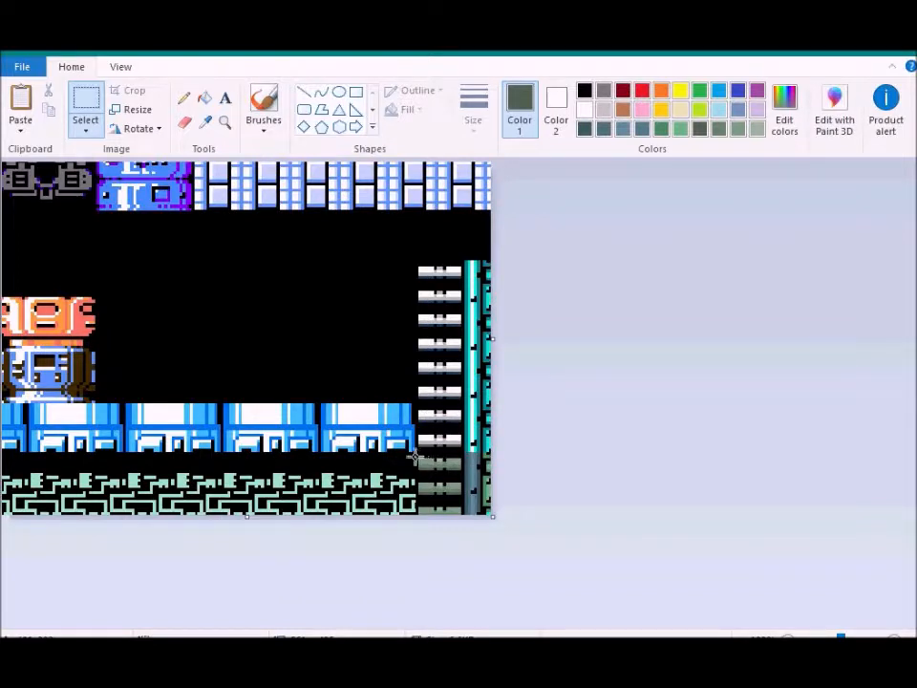
{"action": "key", "text": "ctrl+v"}
{"action": "left_click_drag", "start_coordinate": [34, 197], "coordinate": [186, 278]}
{"action": "key", "text": "ctrl+z"}
{"action": "key", "text": "ctrl+v"}
{"action": "left_click_drag", "start_coordinate": [28, 198], "coordinate": [439, 442]}
{"action": "key", "text": "ctrl+z"}
Sample the darker and lighter greens from the recoloured panel beside the slate pillar in the pasted strip
{"action": "left_click", "coordinate": [204, 121]}
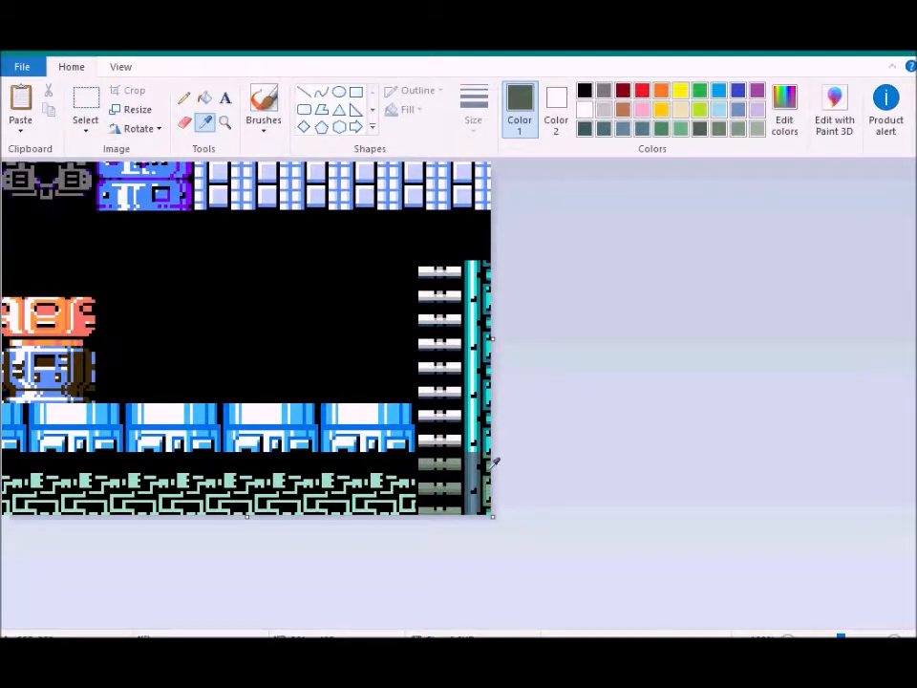
{"action": "left_click", "coordinate": [491, 499]}
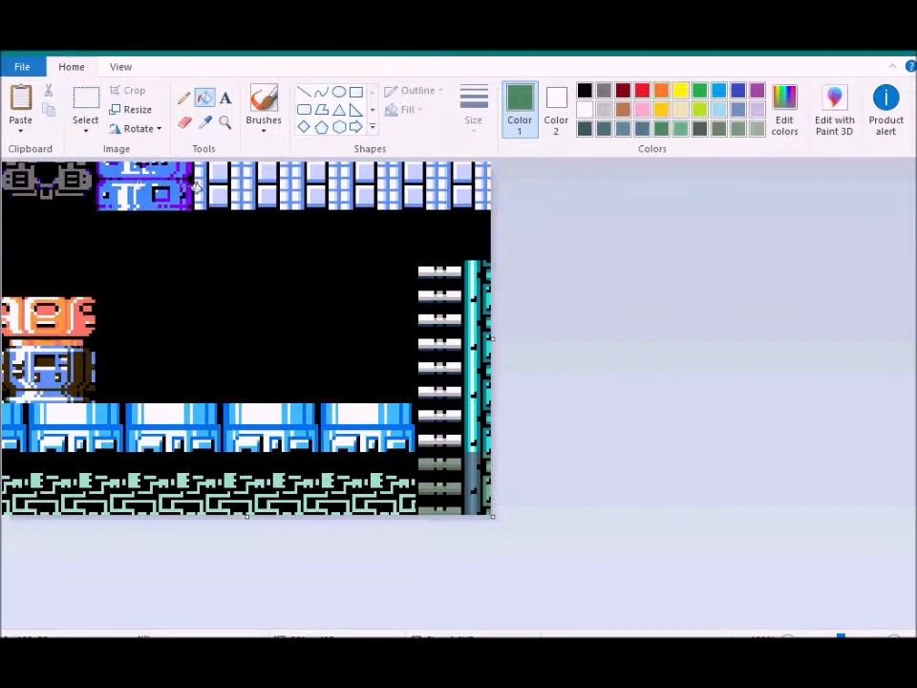
{"action": "left_click", "coordinate": [205, 121]}
{"action": "left_click", "coordinate": [493, 457]}
{"action": "left_click", "coordinate": [223, 122]}
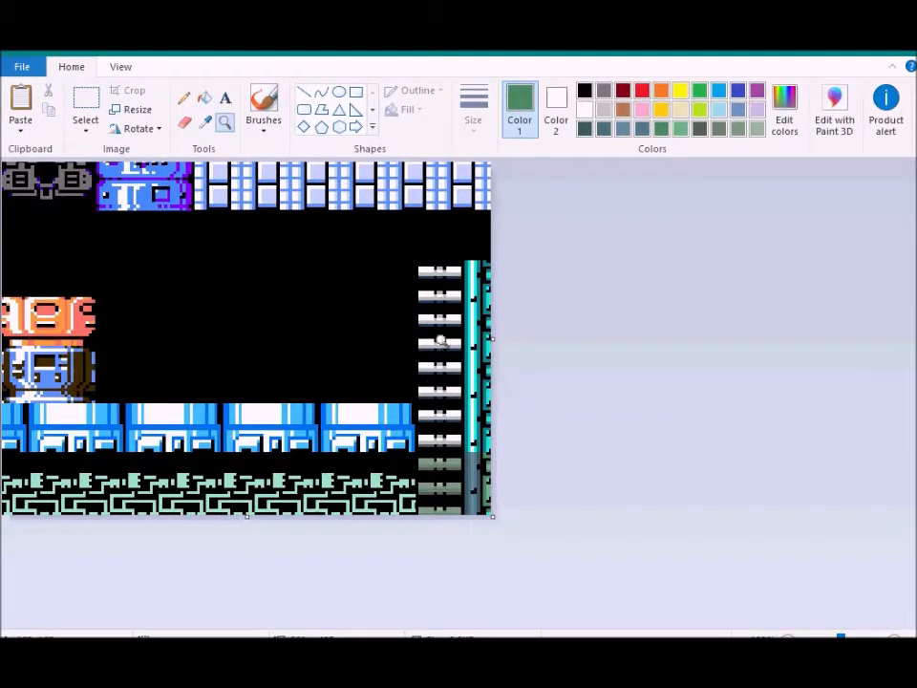
{"action": "left_click", "coordinate": [514, 490]}
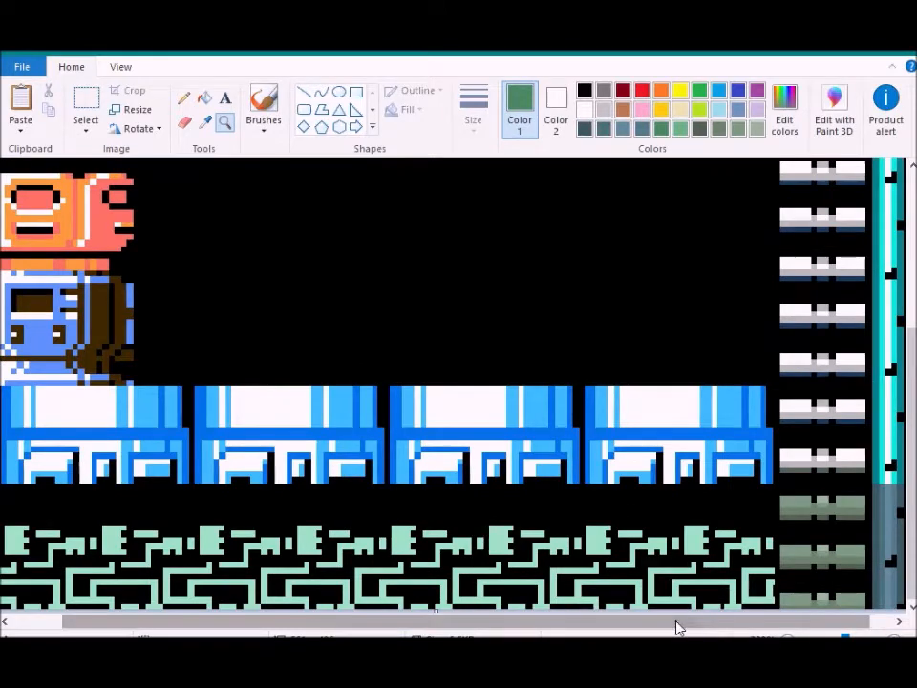
{"action": "left_click_drag", "start_coordinate": [676, 622], "coordinate": [727, 622]}
{"action": "left_click", "coordinate": [208, 124]}
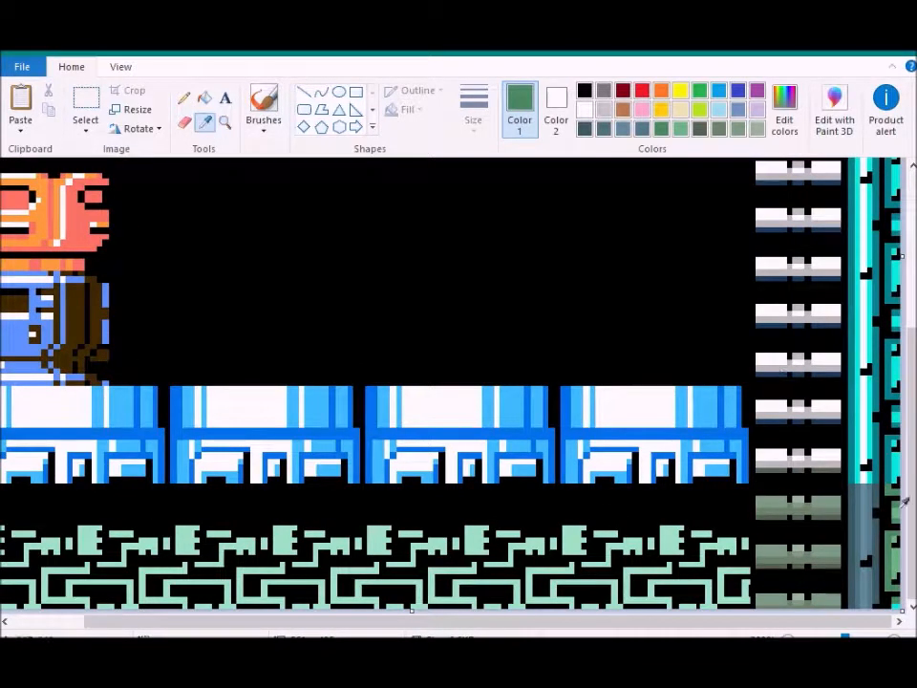
{"action": "left_click", "coordinate": [896, 600]}
{"action": "left_click", "coordinate": [120, 66]}
{"action": "left_click", "coordinate": [57, 110]}
{"action": "left_click", "coordinate": [71, 66]}
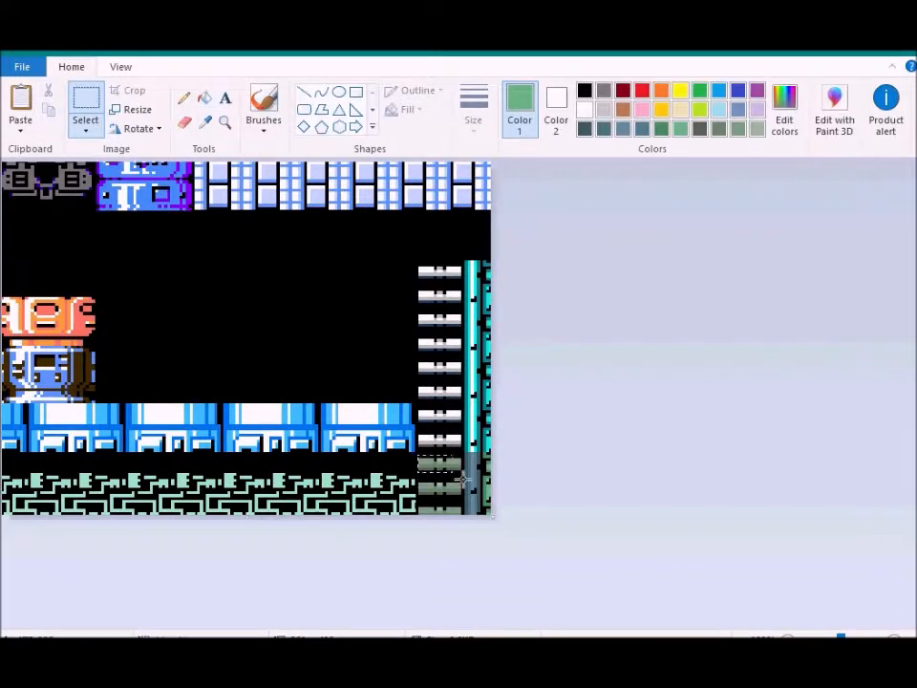
{"action": "left_click_drag", "start_coordinate": [539, 543], "coordinate": [538, 543]}
{"action": "key", "text": "ctrl+c"}
{"action": "key", "text": "ctrl+v"}
{"action": "left_click_drag", "start_coordinate": [32, 208], "coordinate": [448, 452]}
{"action": "key", "text": "ctrl+z"}
{"action": "key", "text": "ctrl+y"}
{"action": "key", "text": "ctrl+z"}
Fill the navy undersides of the lower vent bars above the pasted strip with the dark grey-green
{"action": "left_click", "coordinate": [225, 121]}
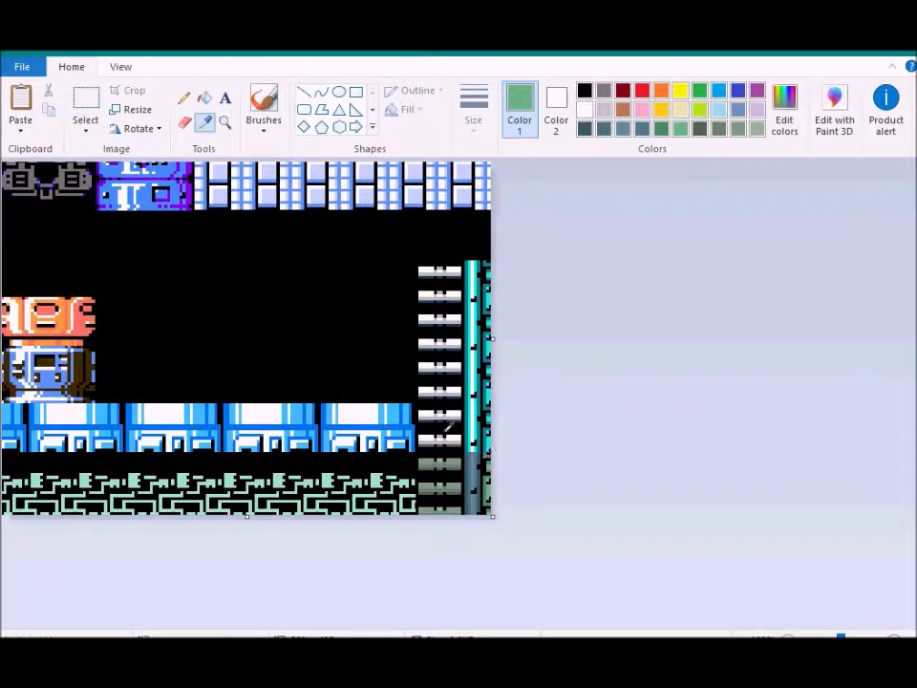
{"action": "left_click", "coordinate": [309, 235]}
{"action": "scroll", "coordinate": [382, 382], "scroll_direction": "down", "scroll_amount": 3}
{"action": "left_click_drag", "start_coordinate": [552, 623], "coordinate": [571, 625]}
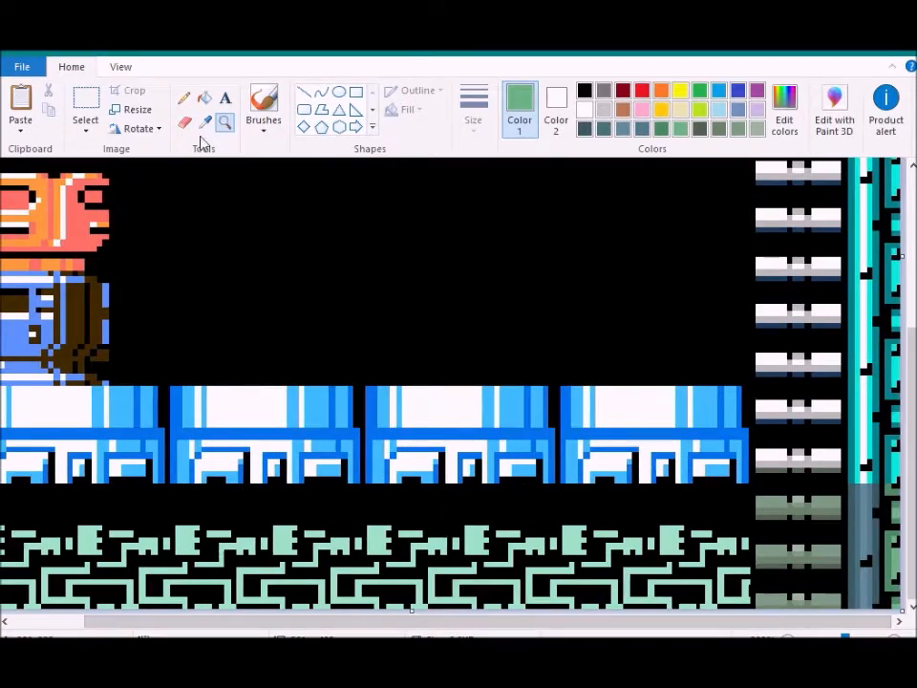
{"action": "left_click", "coordinate": [206, 123]}
{"action": "left_click", "coordinate": [700, 129]}
{"action": "left_click", "coordinate": [206, 100]}
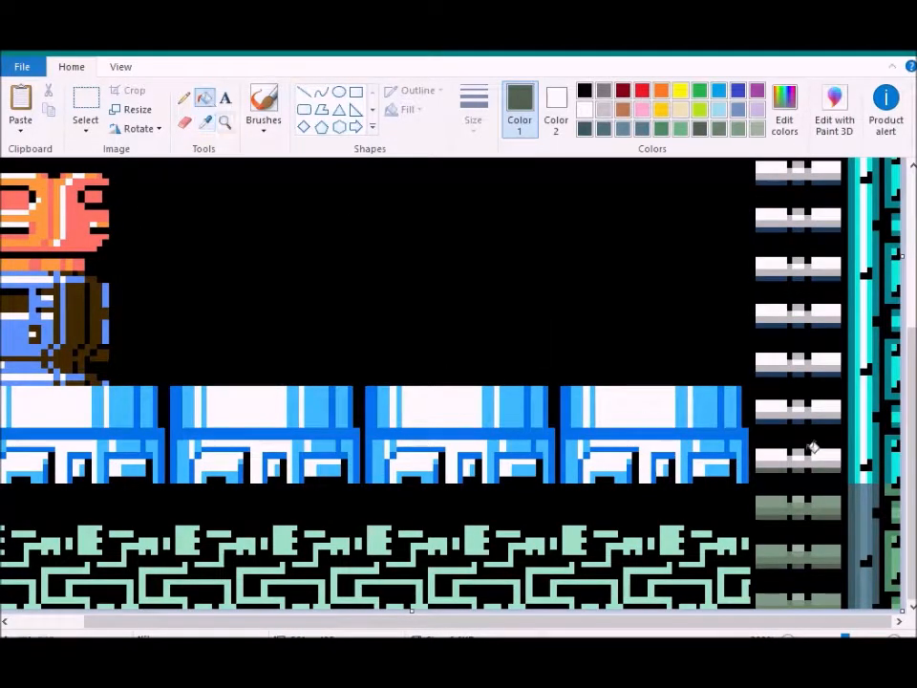
{"action": "left_click", "coordinate": [831, 422]}
{"action": "key", "text": "ctrl+z"}
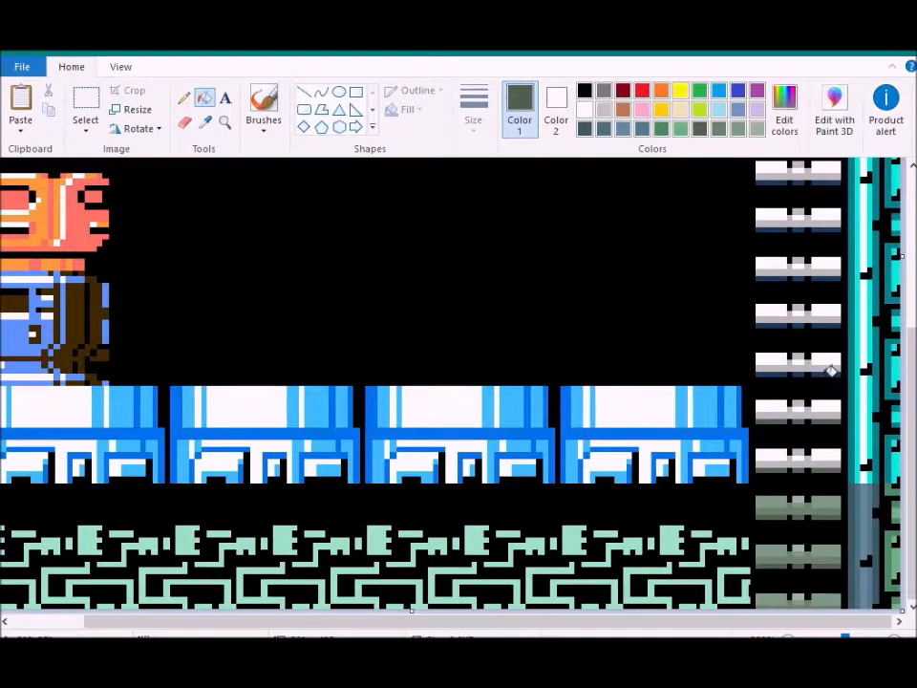
Fill the upper vent bars' navy undersides with dark grey-green and the grey middle bands of all bars with medium grey-green
{"action": "scroll", "coordinate": [803, 320], "scroll_direction": "up", "scroll_amount": 5}
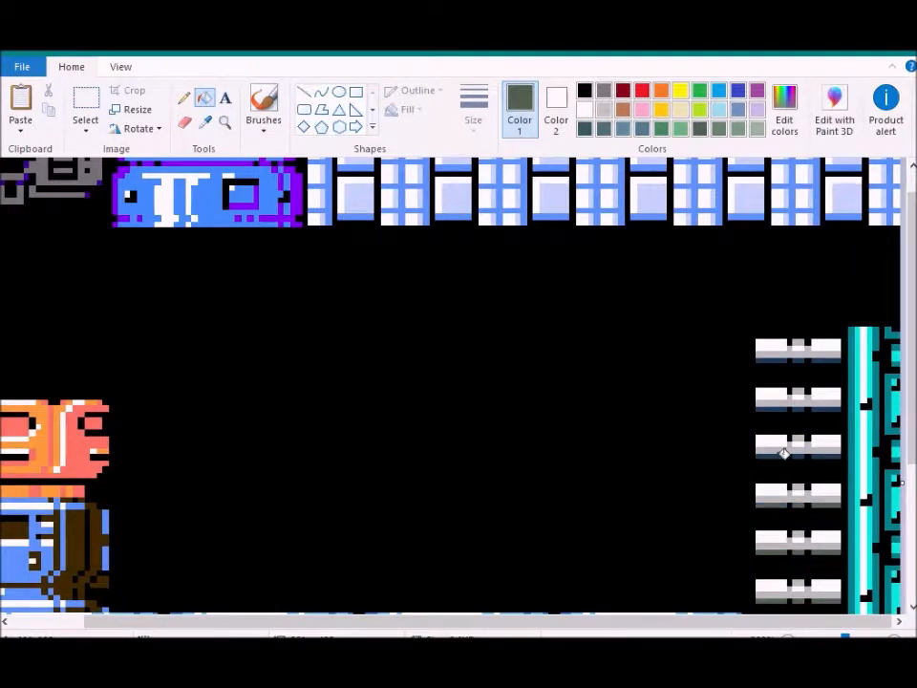
{"action": "left_click", "coordinate": [798, 380]}
{"action": "key", "text": "ctrl+z"}
{"action": "left_click", "coordinate": [776, 375]}
{"action": "key", "text": "ctrl+z"}
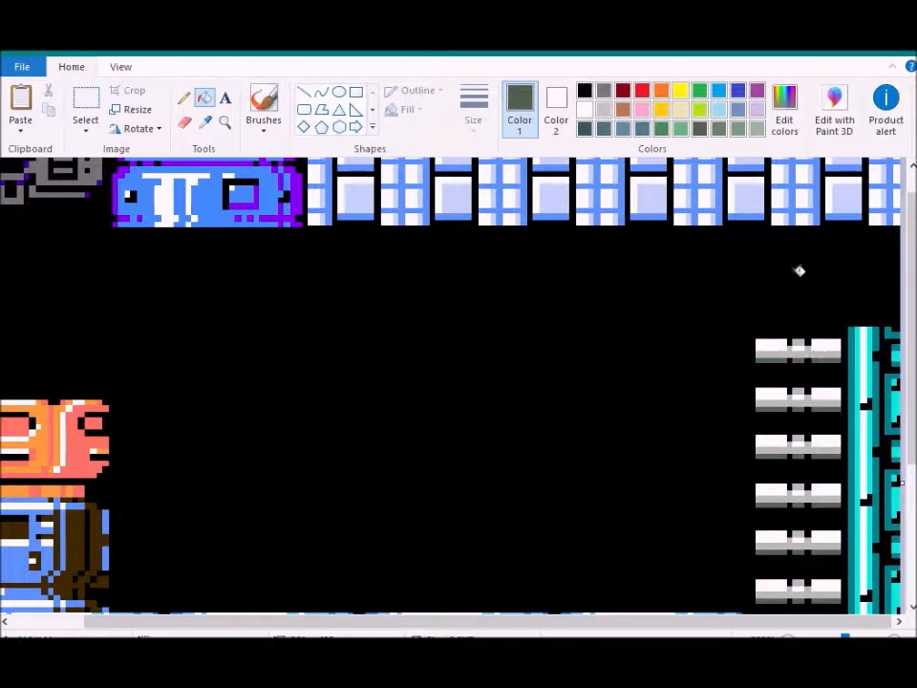
{"action": "left_click", "coordinate": [721, 132]}
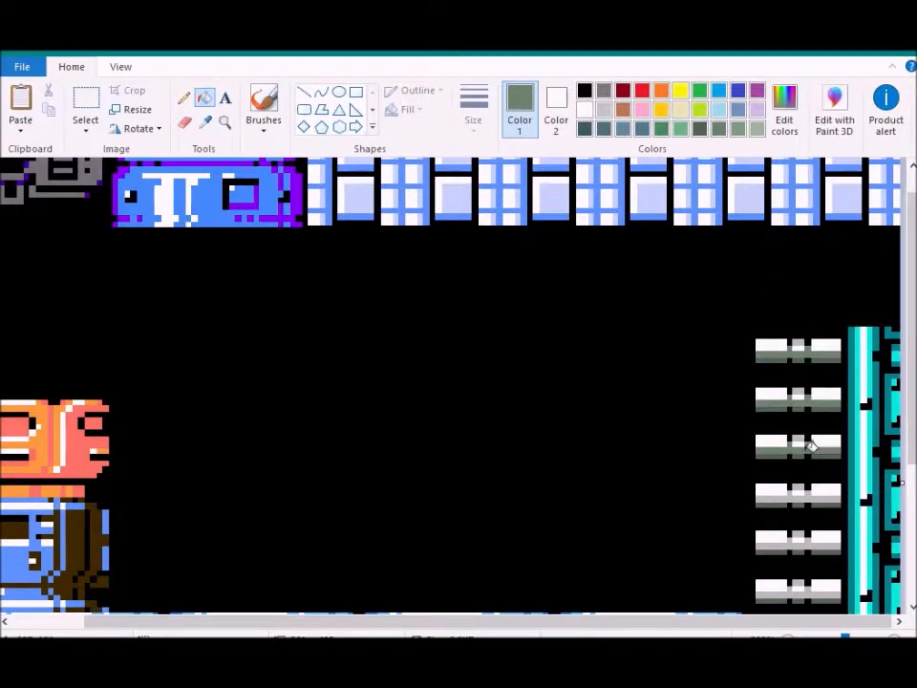
{"action": "scroll", "coordinate": [815, 401], "scroll_direction": "down", "scroll_amount": 5}
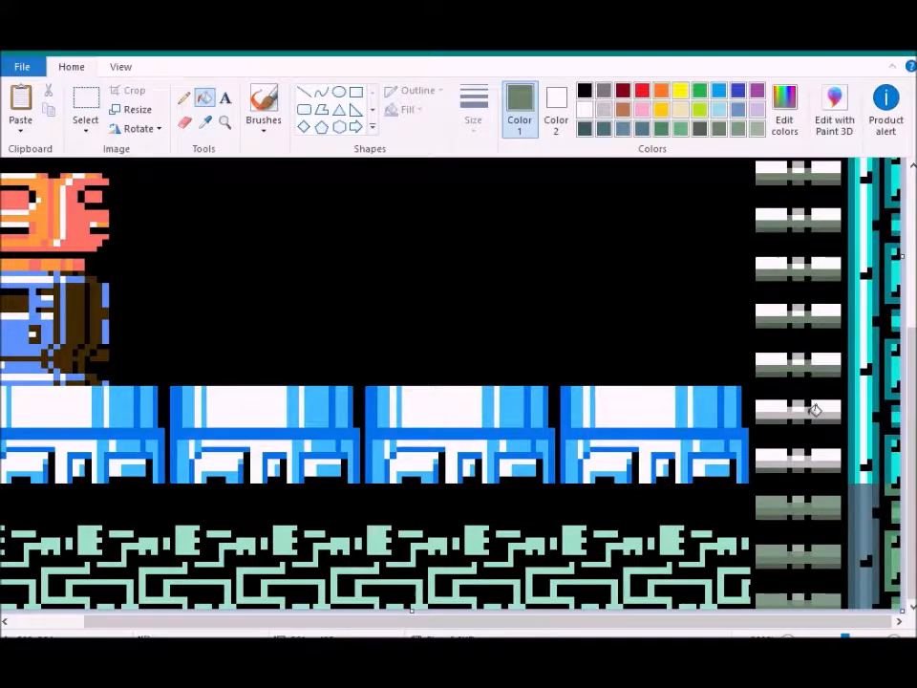
Fill the white upper bands of the lower vent bars with the light grey-green
{"action": "left_click", "coordinate": [738, 131]}
{"action": "left_click", "coordinate": [830, 451]}
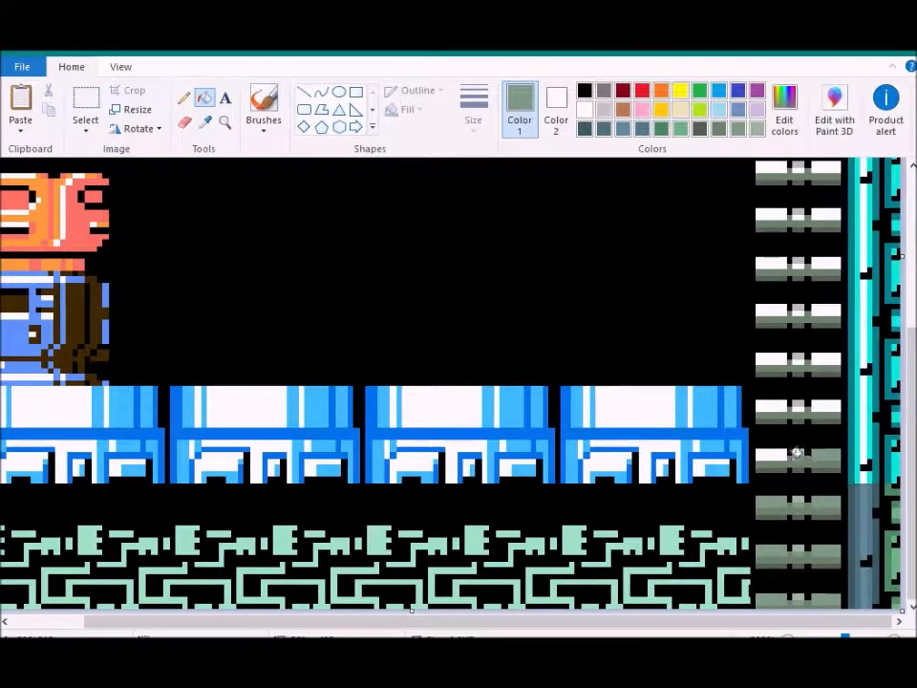
{"action": "left_click", "coordinate": [793, 409]}
{"action": "left_click", "coordinate": [821, 388]}
{"action": "key", "text": "ctrl+z"}
{"action": "left_click", "coordinate": [795, 359]}
{"action": "left_click", "coordinate": [770, 314]}
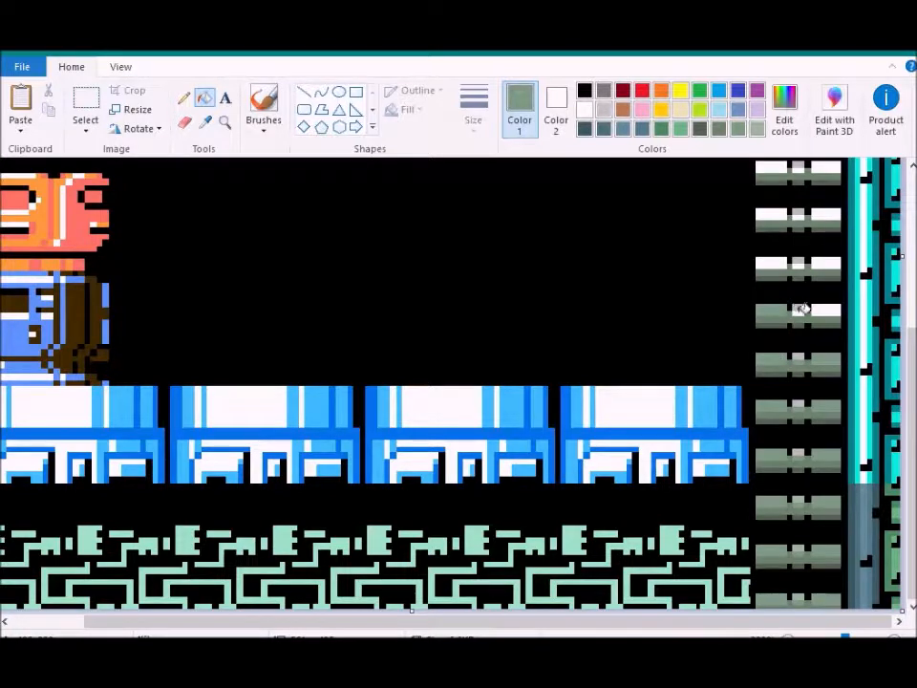
{"action": "left_click", "coordinate": [805, 262]}
{"action": "left_click", "coordinate": [776, 214]}
Fill the white bands of the topmost vent bars with light grey-green and every bar's centre joint with the palest grey-green
{"action": "scroll", "coordinate": [793, 212], "scroll_direction": "up", "scroll_amount": 2}
{"action": "left_click", "coordinate": [801, 279]}
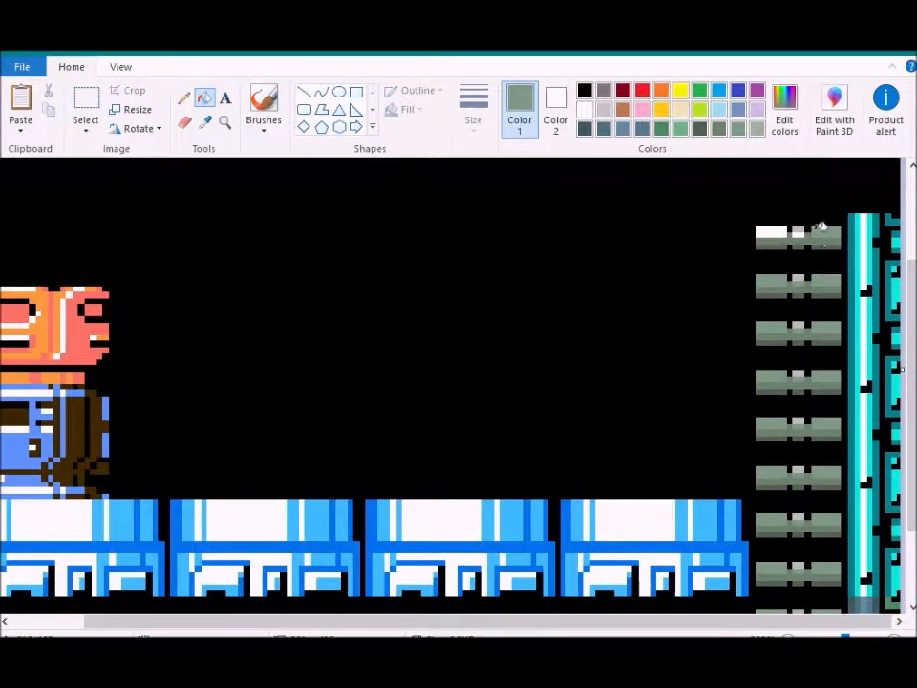
{"action": "left_click", "coordinate": [784, 227]}
{"action": "left_click", "coordinate": [740, 131]}
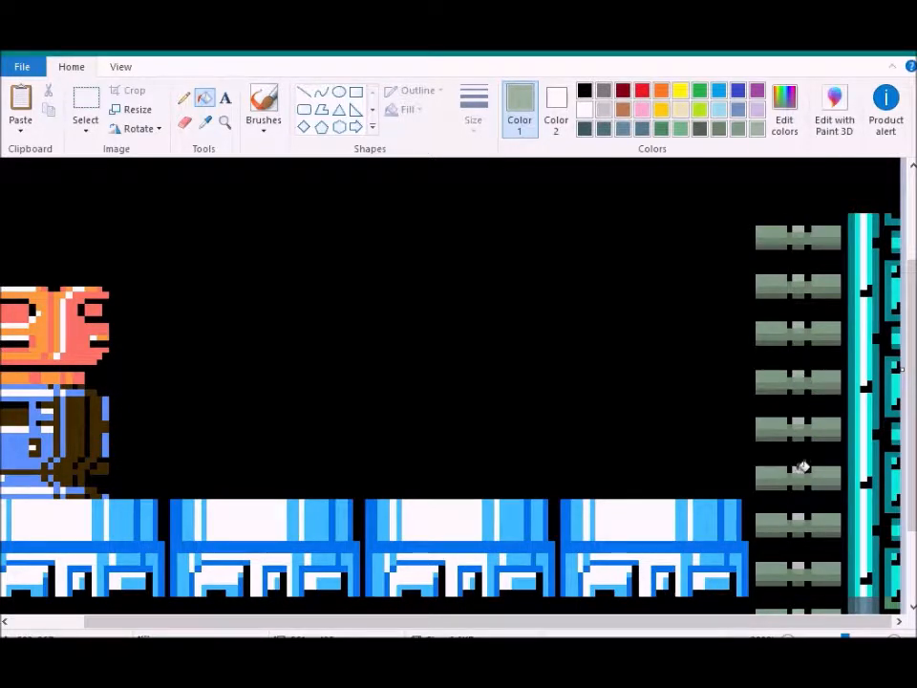
{"action": "scroll", "coordinate": [807, 513], "scroll_direction": "down", "scroll_amount": 3}
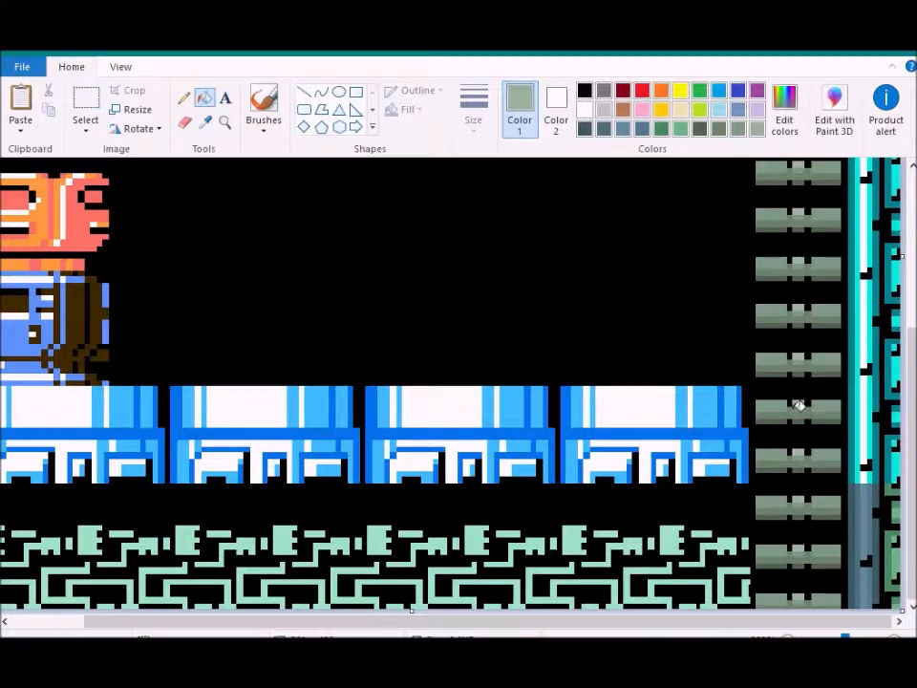
Copy the slate pillar segment from the pasted strip and paste it over the cyan pillar directly above
{"action": "left_click", "coordinate": [86, 97]}
{"action": "left_click_drag", "start_coordinate": [846, 486], "coordinate": [880, 618]}
{"action": "key", "text": "ctrl+c"}
{"action": "key", "text": "ctrl+v"}
{"action": "left_click_drag", "start_coordinate": [33, 247], "coordinate": [864, 469]}
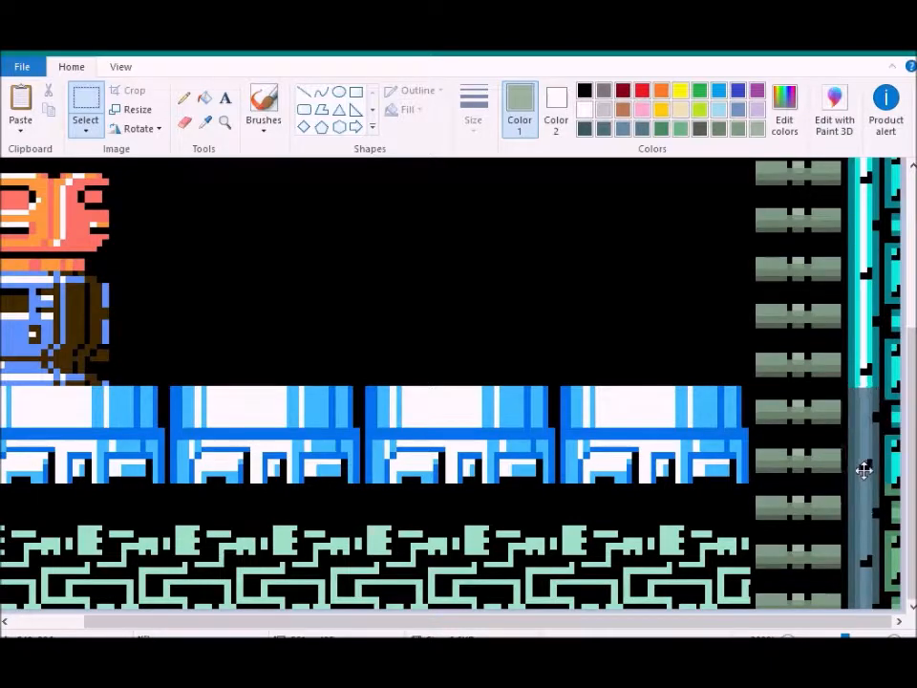
{"action": "key", "text": "ctrl+v"}
{"action": "left_click_drag", "start_coordinate": [17, 219], "coordinate": [866, 355]}
{"action": "key", "text": "Delete"}
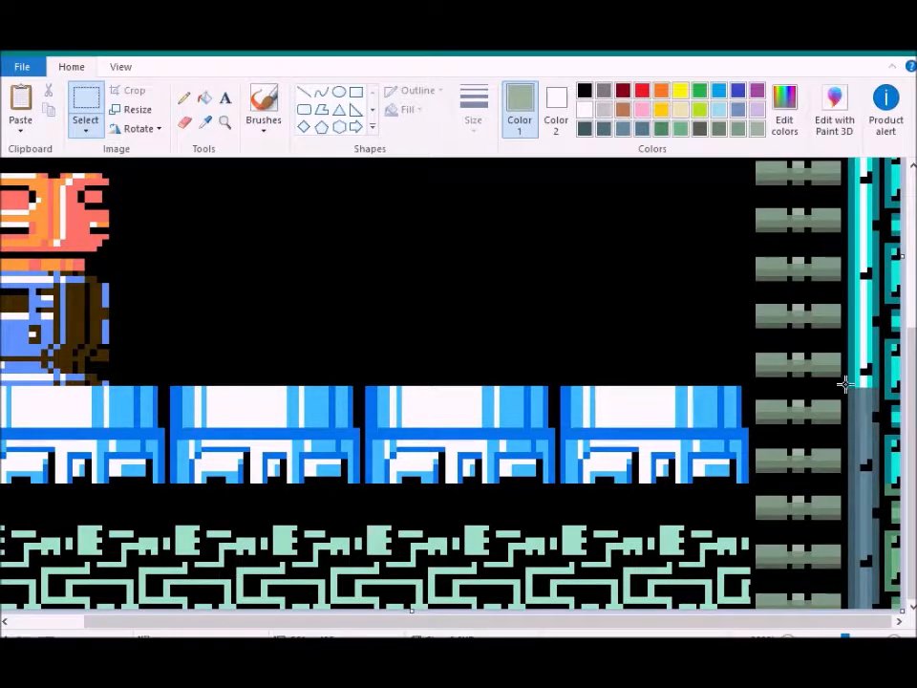
Cover the rest of the cyan pillar up to its top with further copies of the slate segment
{"action": "key", "text": "ctrl+v"}
{"action": "left_click_drag", "start_coordinate": [29, 313], "coordinate": [866, 347]}
{"action": "key", "text": "Delete"}
{"action": "scroll", "coordinate": [866, 348], "scroll_direction": "up", "scroll_amount": 3}
{"action": "key", "text": "ctrl+v"}
{"action": "left_click_drag", "start_coordinate": [27, 254], "coordinate": [874, 439]}
{"action": "left_click", "coordinate": [776, 328]}
{"action": "key", "text": "ctrl+z"}
{"action": "key", "text": "ctrl+y"}
{"action": "left_click_drag", "start_coordinate": [783, 328], "coordinate": [893, 359]}
{"action": "left_click", "coordinate": [716, 323]}
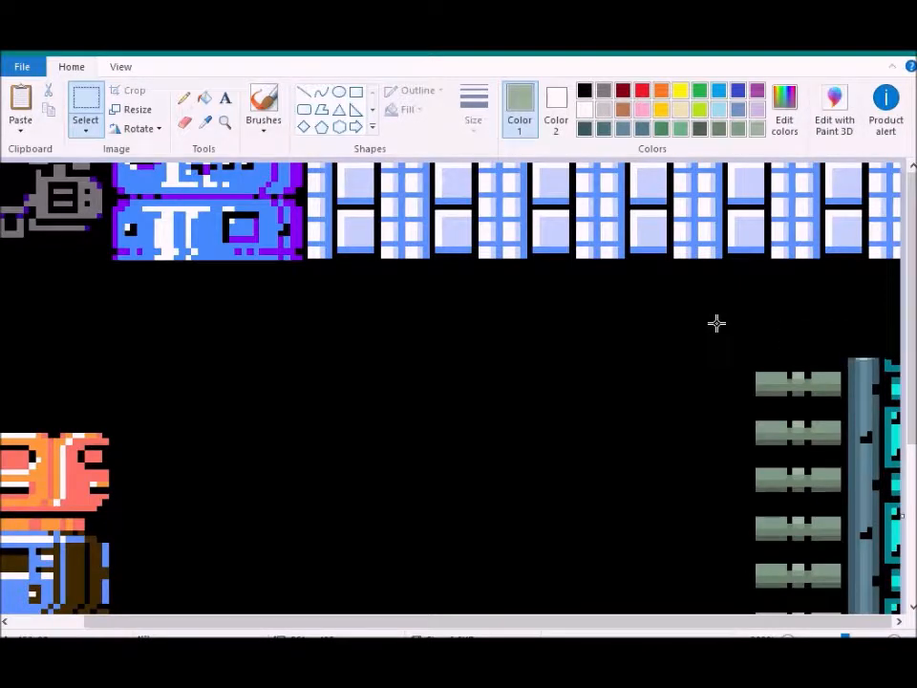
Fill the dark teal outlines of the panel beside the slate pillar with the darker green sampled from its recoloured part
{"action": "scroll", "coordinate": [736, 339], "scroll_direction": "down", "scroll_amount": 3}
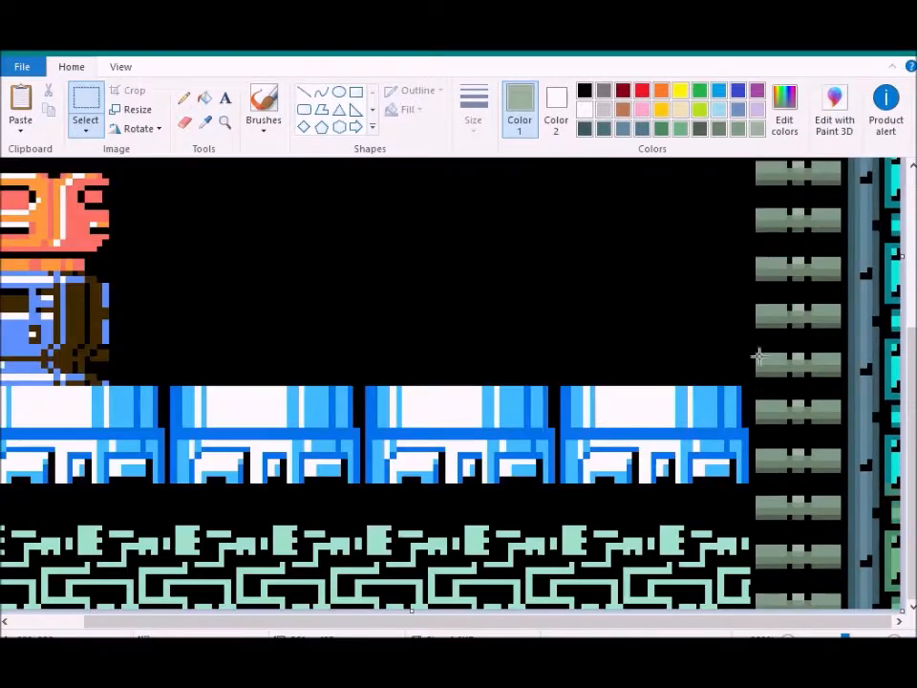
{"action": "left_click", "coordinate": [204, 121]}
{"action": "left_click", "coordinate": [891, 420]}
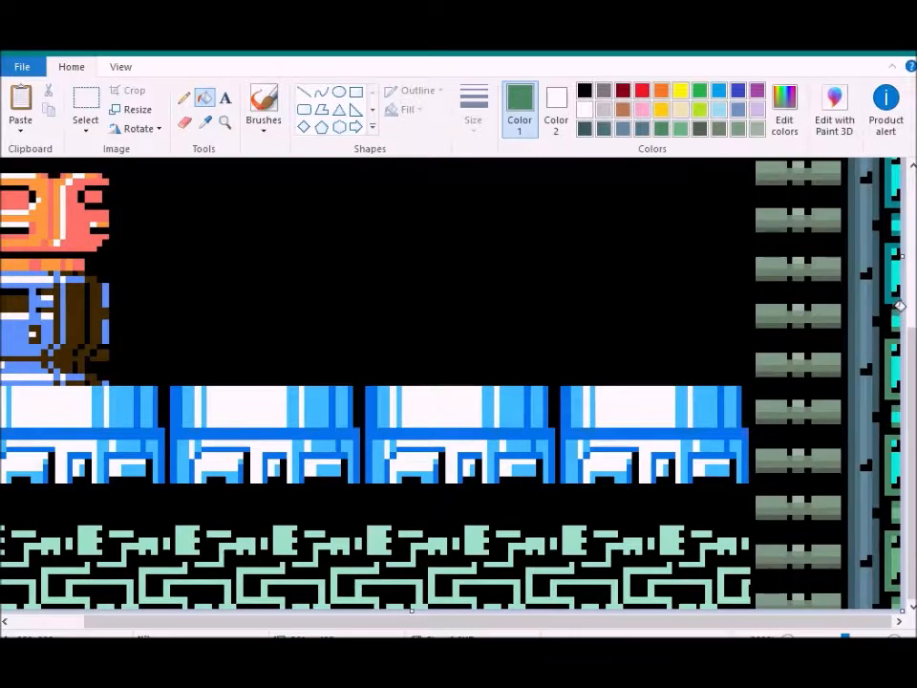
{"action": "scroll", "coordinate": [900, 311], "scroll_direction": "up", "scroll_amount": 1}
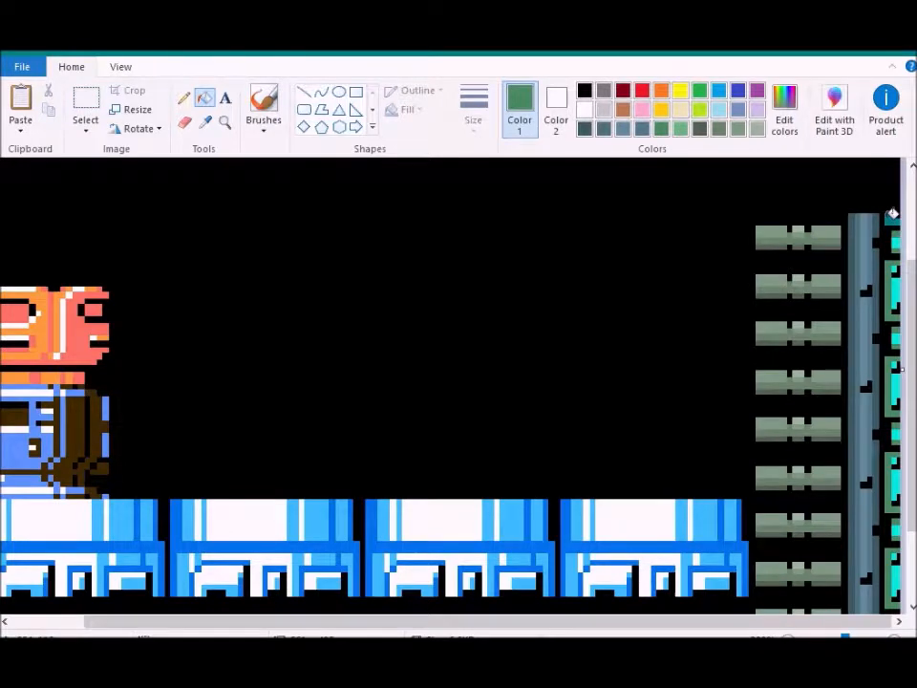
Fill the bright cyan interiors of the panel beside the slate pillar with the lighter green
{"action": "scroll", "coordinate": [840, 369], "scroll_direction": "down", "scroll_amount": 1}
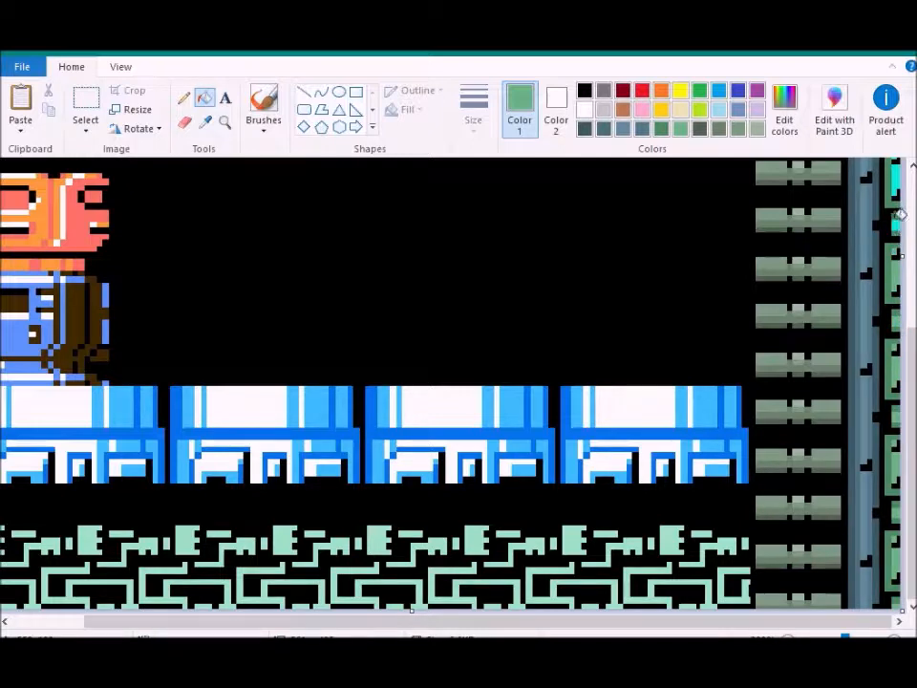
{"action": "scroll", "coordinate": [898, 215], "scroll_direction": "up", "scroll_amount": 1}
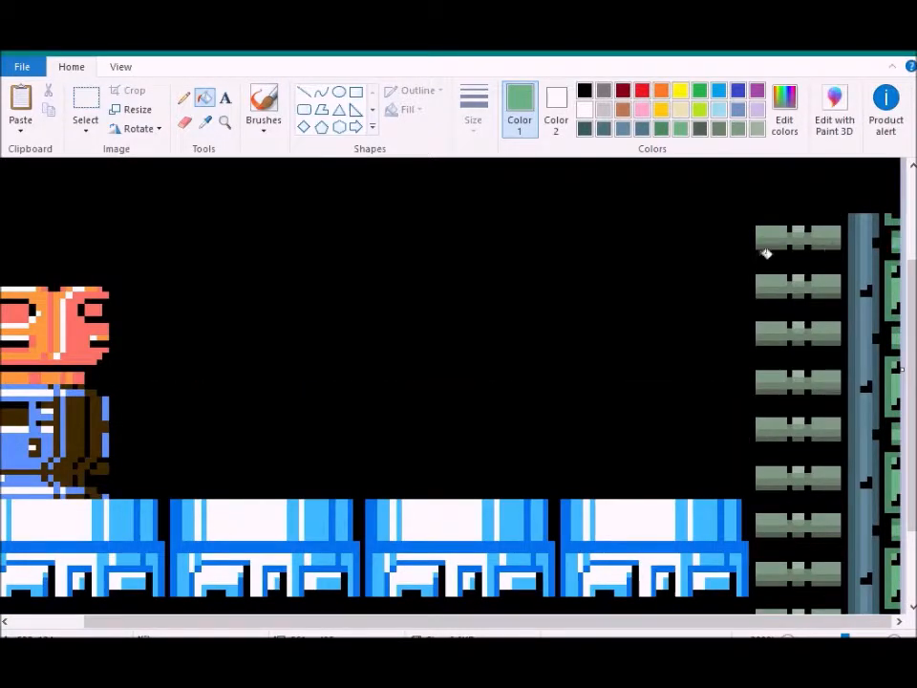
{"action": "left_click", "coordinate": [120, 66]}
{"action": "left_click", "coordinate": [57, 105]}
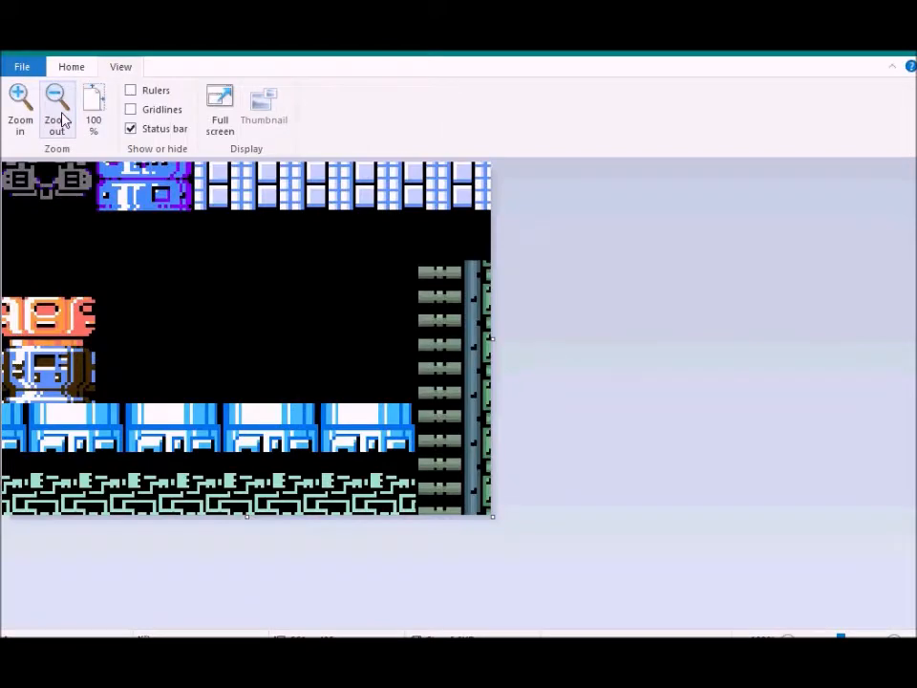
Mix a green of red 43, green 121, blue 61 and fill the purple edges of the lower machine block with it
{"action": "left_click", "coordinate": [19, 100]}
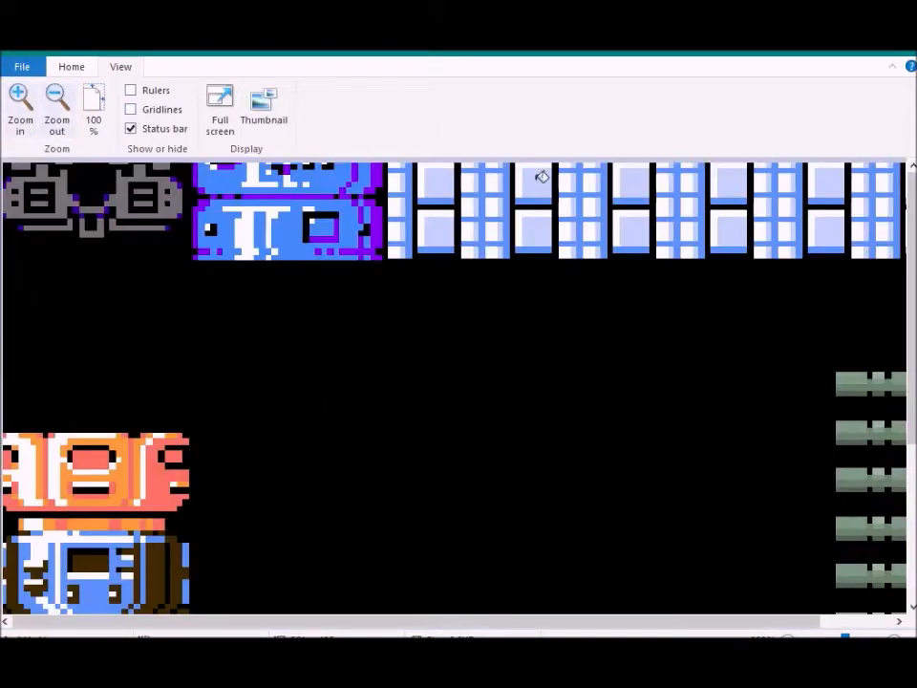
{"action": "left_click", "coordinate": [70, 66]}
{"action": "left_click", "coordinate": [785, 105]}
{"action": "left_click", "coordinate": [521, 313]}
{"action": "left_click", "coordinate": [635, 340]}
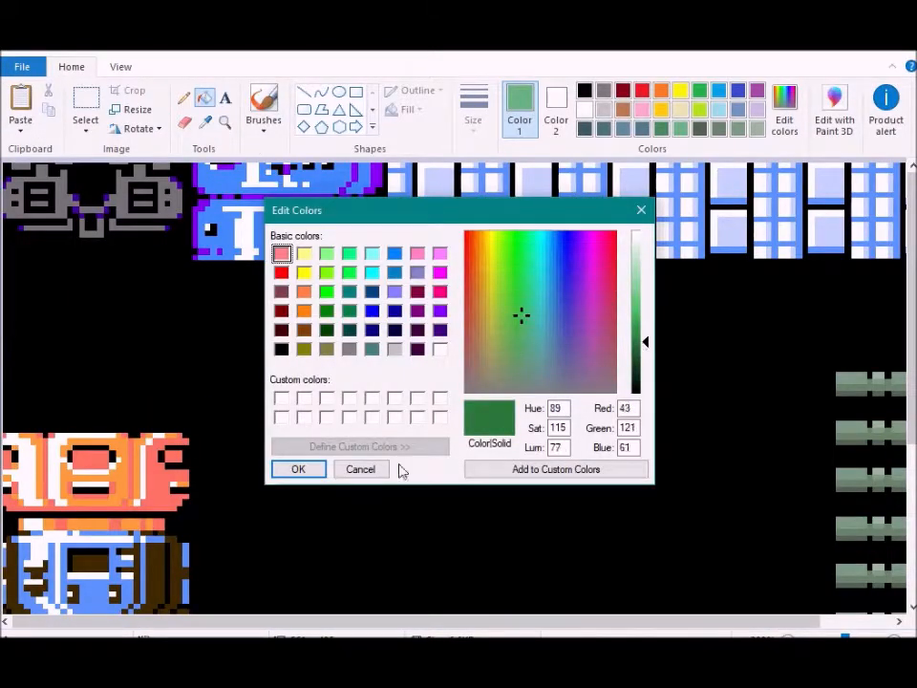
{"action": "left_click", "coordinate": [297, 469]}
{"action": "left_click", "coordinate": [379, 186]}
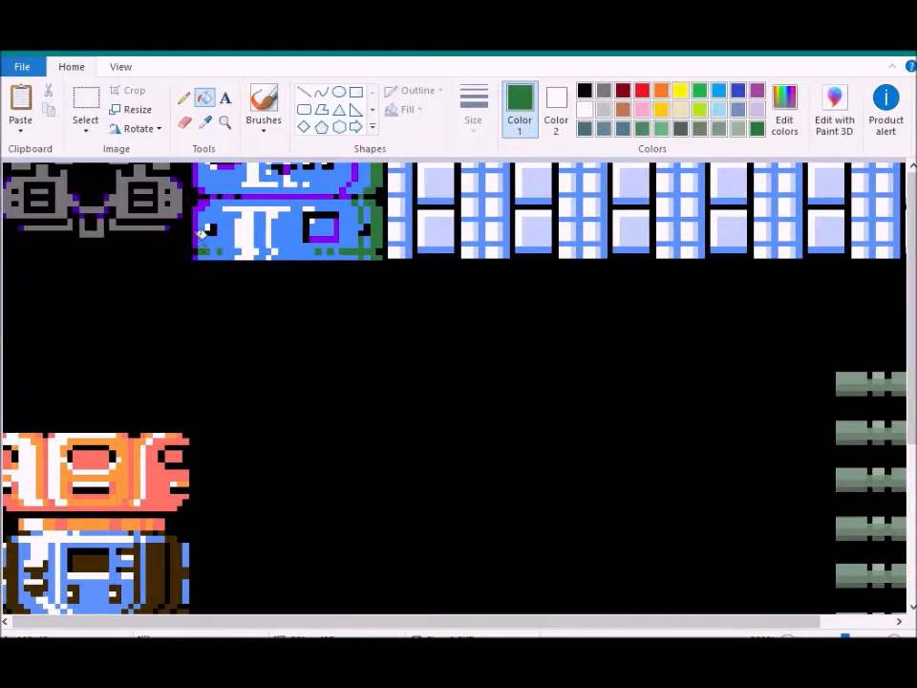
{"action": "left_click", "coordinate": [199, 252]}
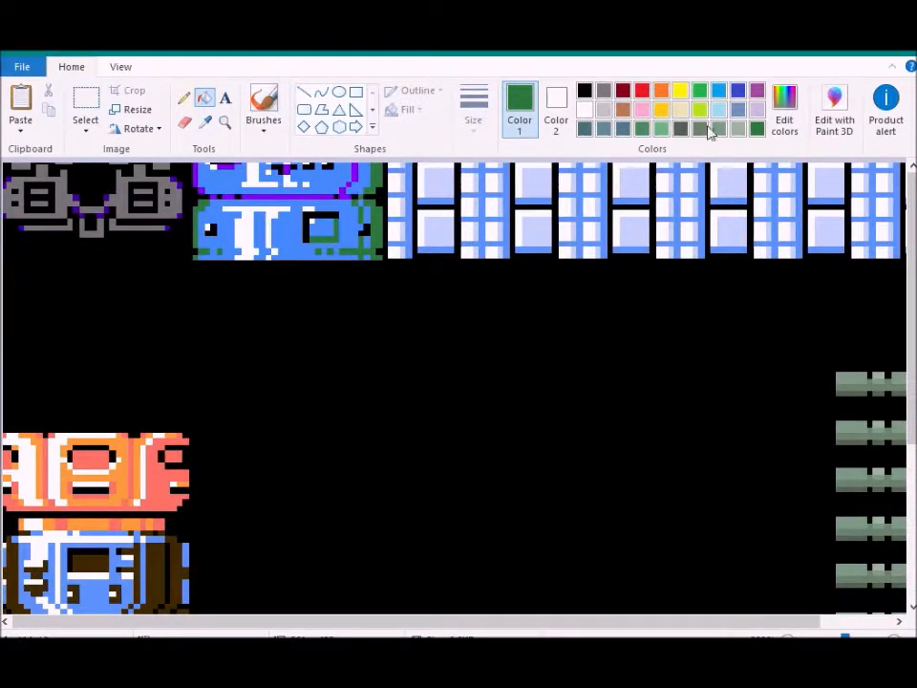
Darken the green to red 36, green 102, blue 51 and fill the purple line between the machine's two tiers
{"action": "left_click", "coordinate": [787, 113]}
{"action": "left_click", "coordinate": [634, 348]}
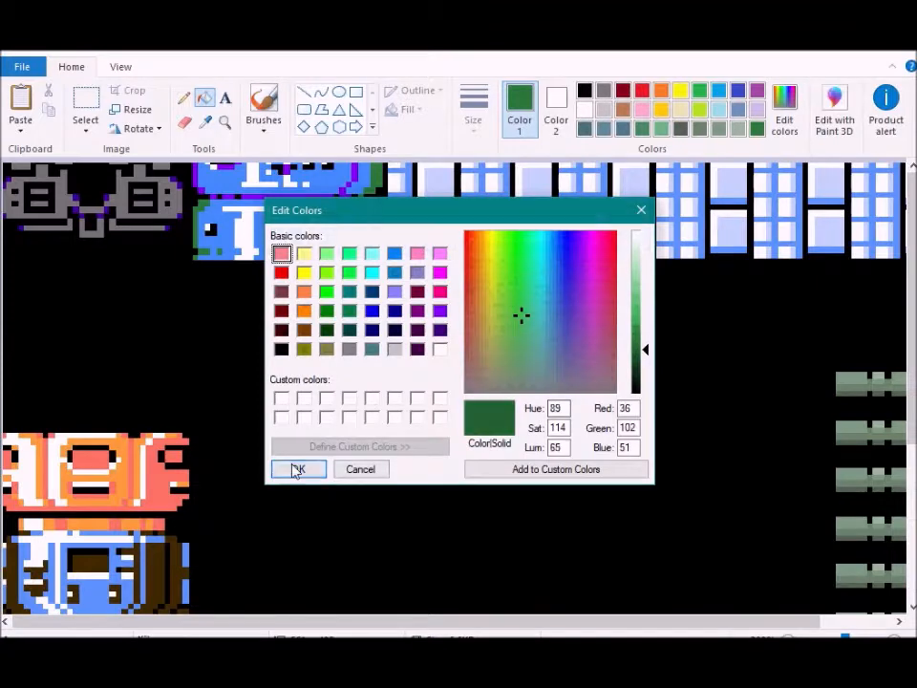
{"action": "left_click", "coordinate": [298, 469]}
{"action": "left_click", "coordinate": [349, 195]}
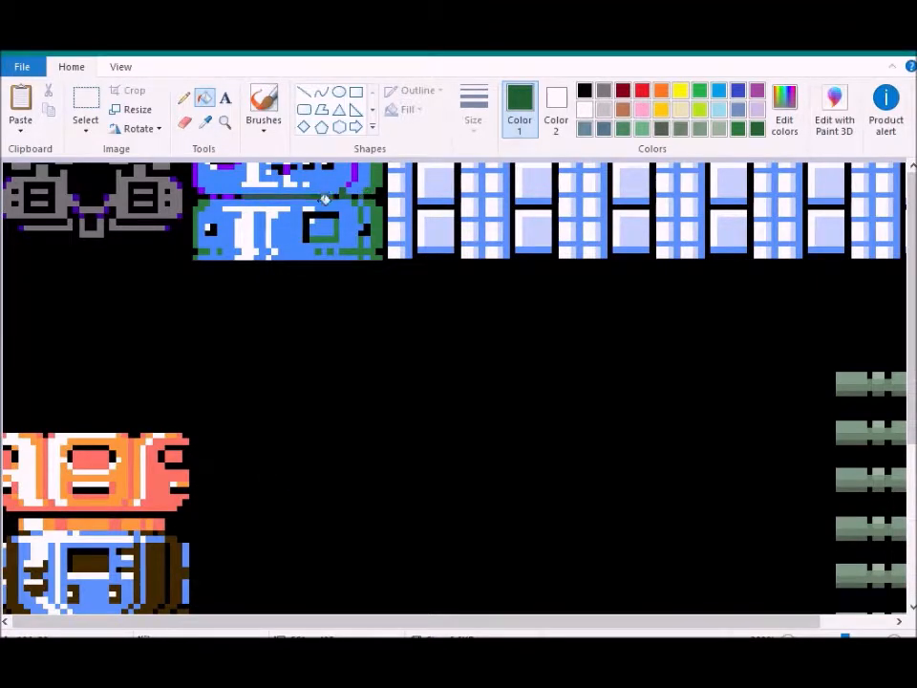
Mix a brighter green and fill the blue body of the lower machine block with it
{"action": "left_click", "coordinate": [216, 196]}
{"action": "key", "text": "ctrl+z"}
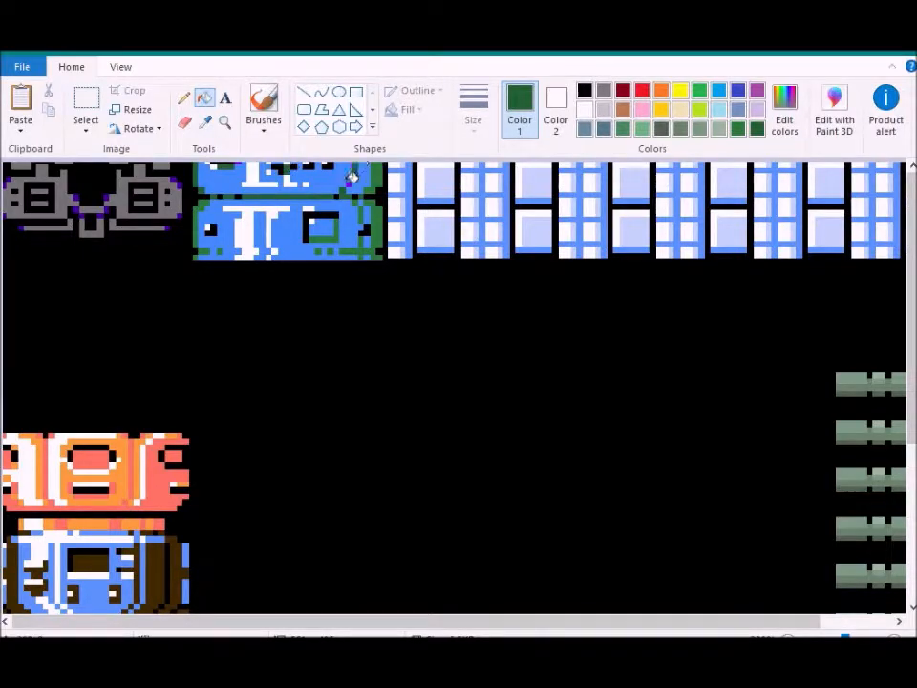
{"action": "left_click", "coordinate": [785, 113]}
{"action": "left_click", "coordinate": [512, 302]}
{"action": "left_click", "coordinate": [639, 323]}
{"action": "left_click", "coordinate": [298, 469]}
{"action": "left_click", "coordinate": [368, 235]}
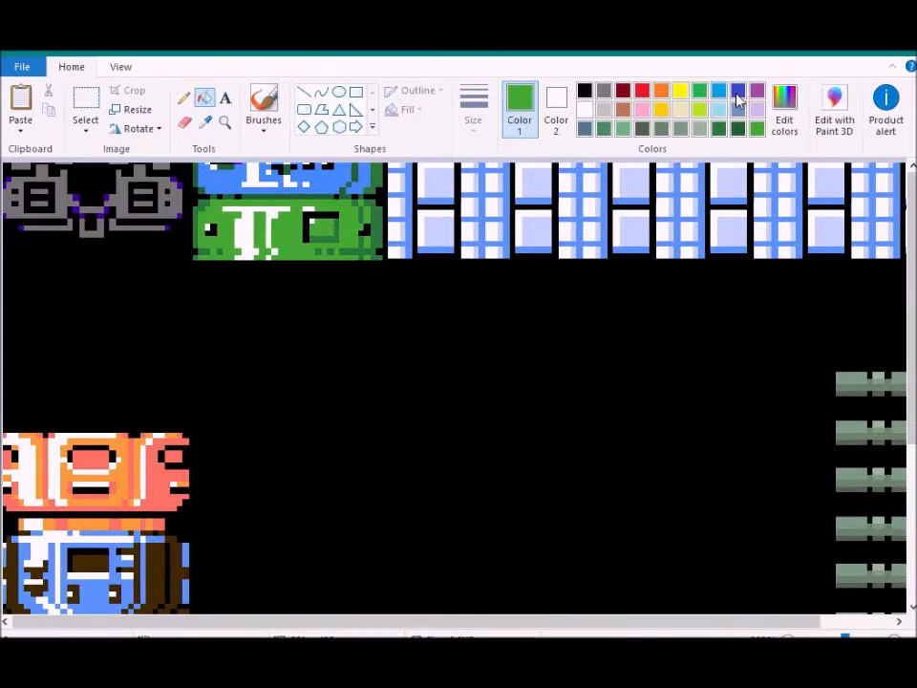
Darken the bright green slightly and fill the blue body of the upper machine block with it
{"action": "left_click", "coordinate": [785, 113]}
{"action": "left_click", "coordinate": [643, 331]}
{"action": "left_click", "coordinate": [298, 469]}
{"action": "left_click", "coordinate": [282, 172]}
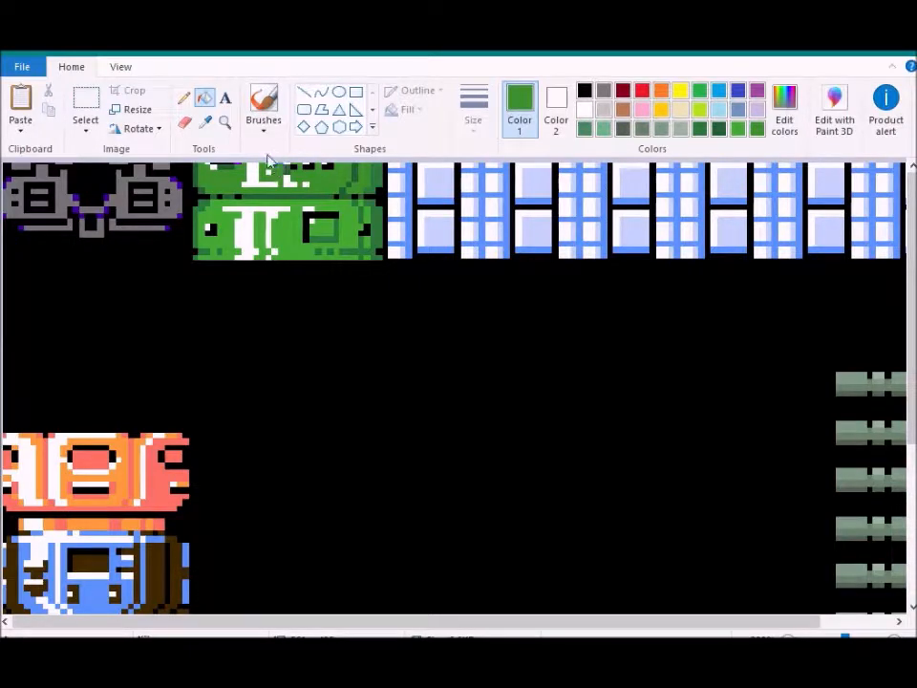
Sample the dark green from the machine's upper block for its leftover purple pixels
{"action": "left_click", "coordinate": [223, 124]}
{"action": "left_click", "coordinate": [283, 166]}
{"action": "left_click", "coordinate": [202, 101]}
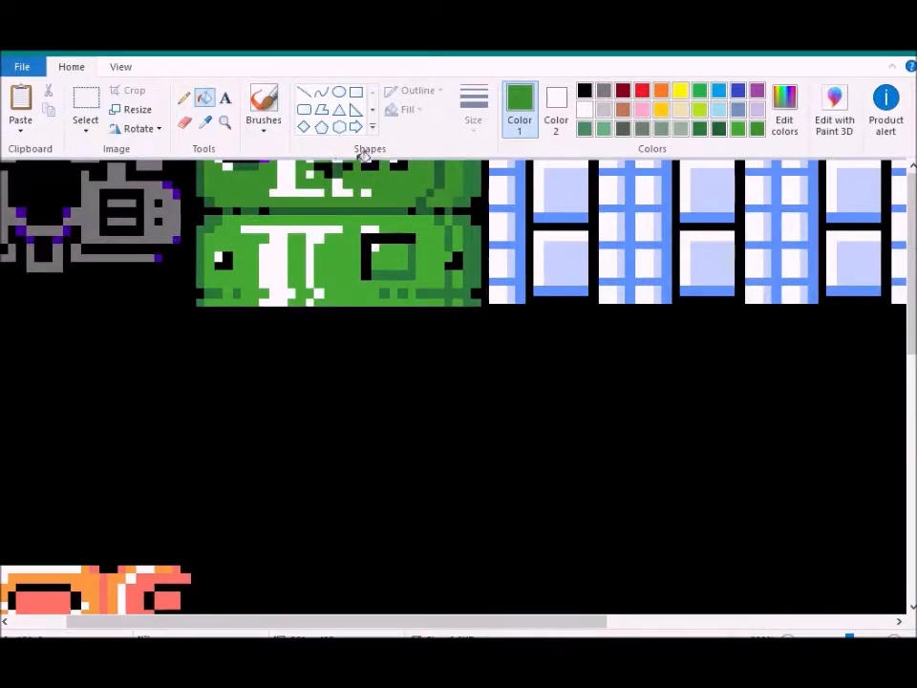
{"action": "left_click", "coordinate": [206, 121]}
{"action": "left_click", "coordinate": [267, 166]}
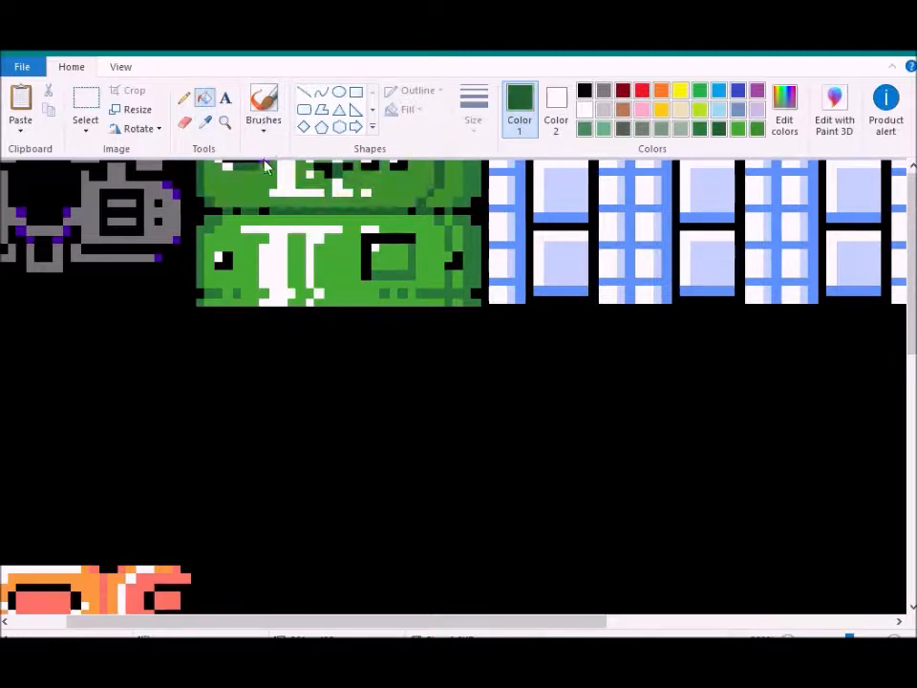
Try a green of red 65, green 186, blue 92 on the machine's white highlights and undo the fills
{"action": "left_click", "coordinate": [784, 107]}
{"action": "left_click_drag", "start_coordinate": [643, 321], "coordinate": [643, 313]}
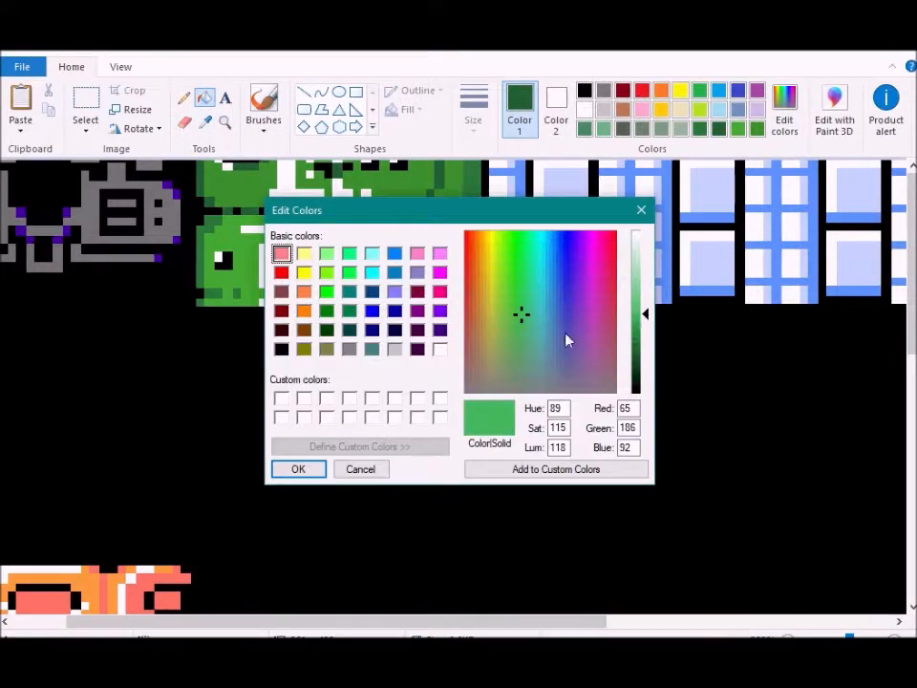
{"action": "left_click", "coordinate": [322, 468]}
{"action": "left_click", "coordinate": [280, 268]}
{"action": "left_click", "coordinate": [327, 200]}
{"action": "key", "text": "ctrl+z"}
{"action": "key", "text": "ctrl+z"}
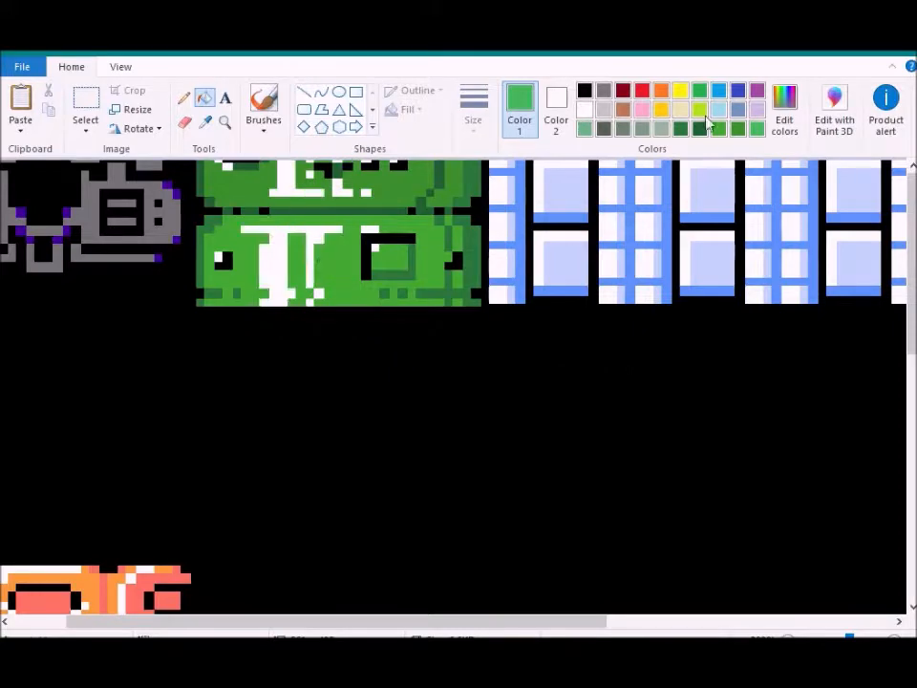
Mix a light green of red 112, green 214, blue 82 and fill the lower machine block's white highlights with it
{"action": "left_click", "coordinate": [784, 107]}
{"action": "left_click", "coordinate": [510, 292]}
{"action": "left_click", "coordinate": [643, 299]}
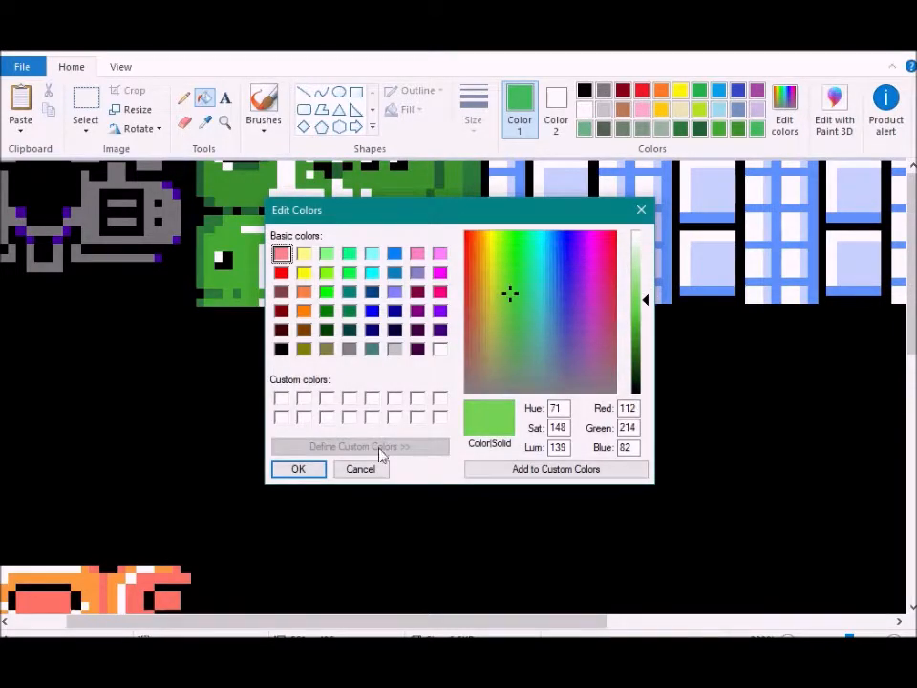
{"action": "left_click", "coordinate": [298, 468]}
{"action": "left_click", "coordinate": [285, 269]}
{"action": "left_click", "coordinate": [315, 308]}
{"action": "key", "text": "ctrl+z"}
Darken the green to red 68, green 167, blue 39 and fill the upper machine block's white highlights with it
{"action": "left_click", "coordinate": [784, 107]}
{"action": "left_click", "coordinate": [643, 328]}
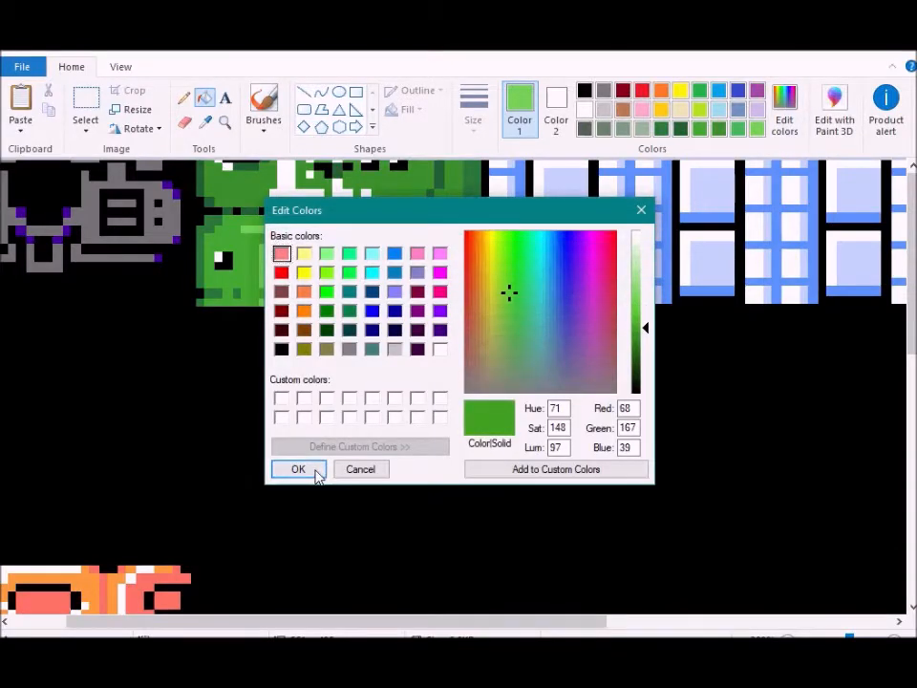
{"action": "left_click", "coordinate": [298, 469]}
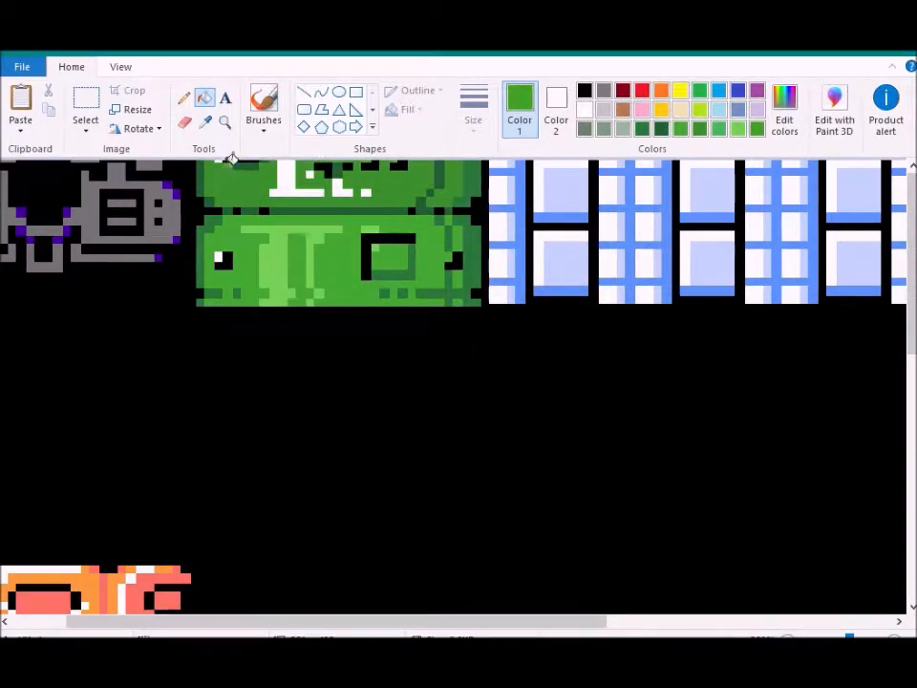
{"action": "left_click", "coordinate": [311, 170]}
{"action": "left_click", "coordinate": [367, 191]}
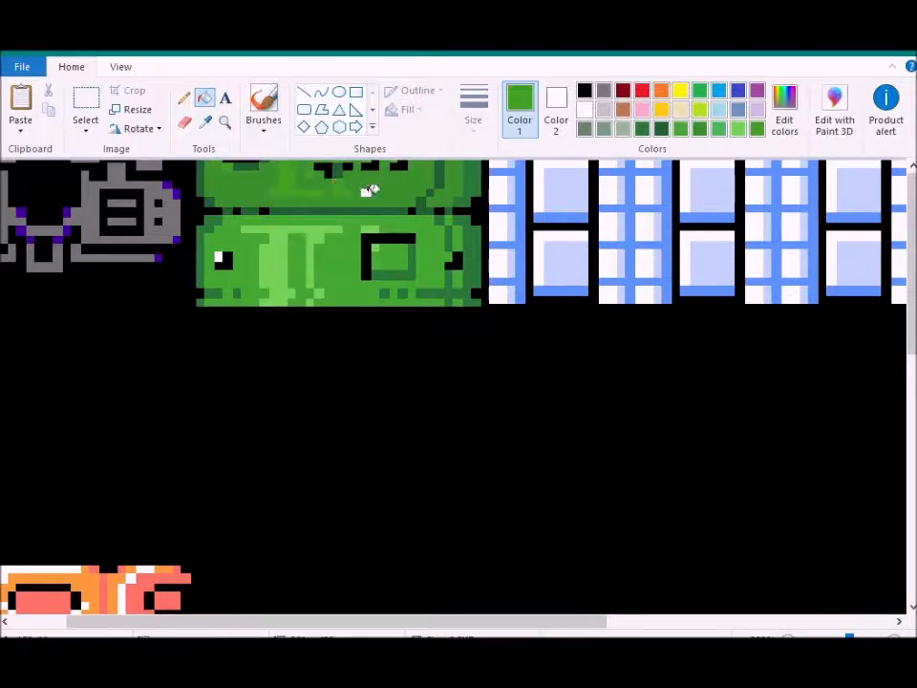
Sample the light green highlight and fill the remaining white spot in the lower block's small black notch with it
{"action": "left_click", "coordinate": [208, 124]}
{"action": "left_click", "coordinate": [242, 245]}
{"action": "left_click", "coordinate": [218, 258]}
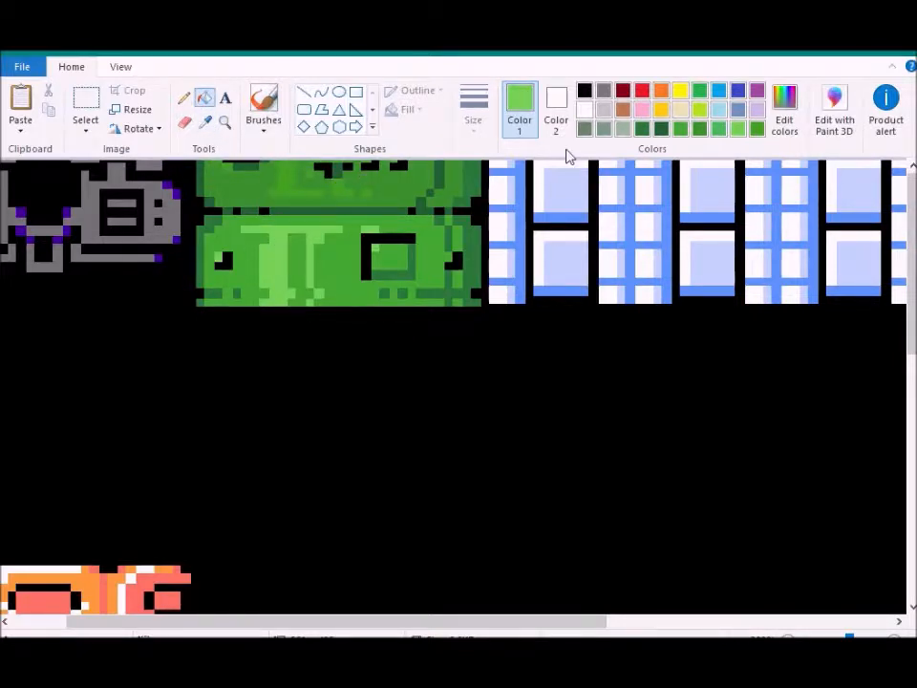
Mix a green of red 63, green 143, blue 58 and fill the blue grid lines of all the lattice columns with it
{"action": "left_click", "coordinate": [784, 110]}
{"action": "left_click", "coordinate": [516, 324]}
{"action": "left_click", "coordinate": [637, 330]}
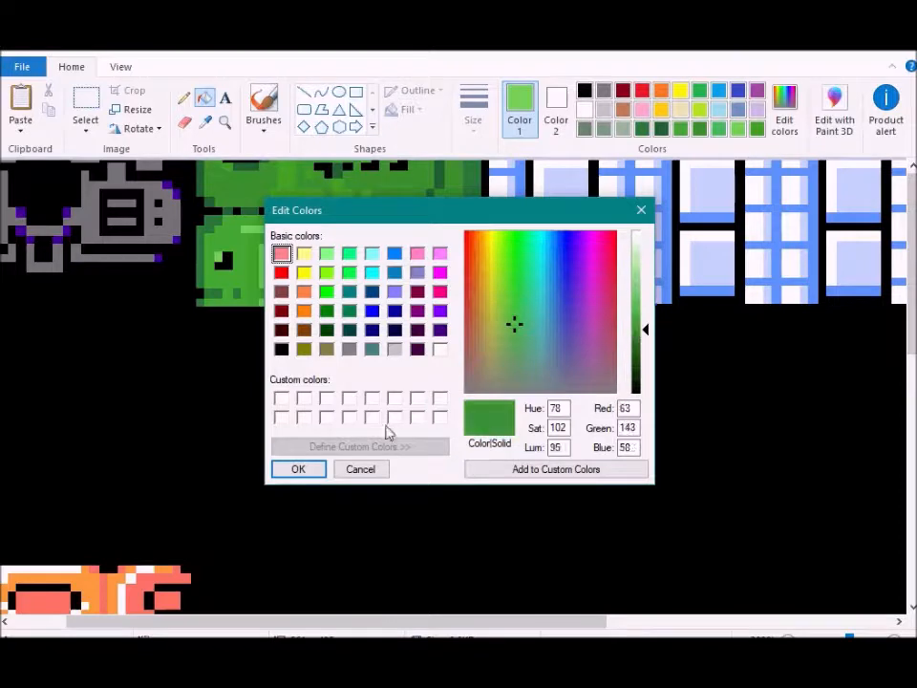
{"action": "left_click", "coordinate": [298, 469]}
{"action": "left_click", "coordinate": [521, 230]}
{"action": "left_click", "coordinate": [636, 235]}
{"action": "left_click", "coordinate": [764, 235]}
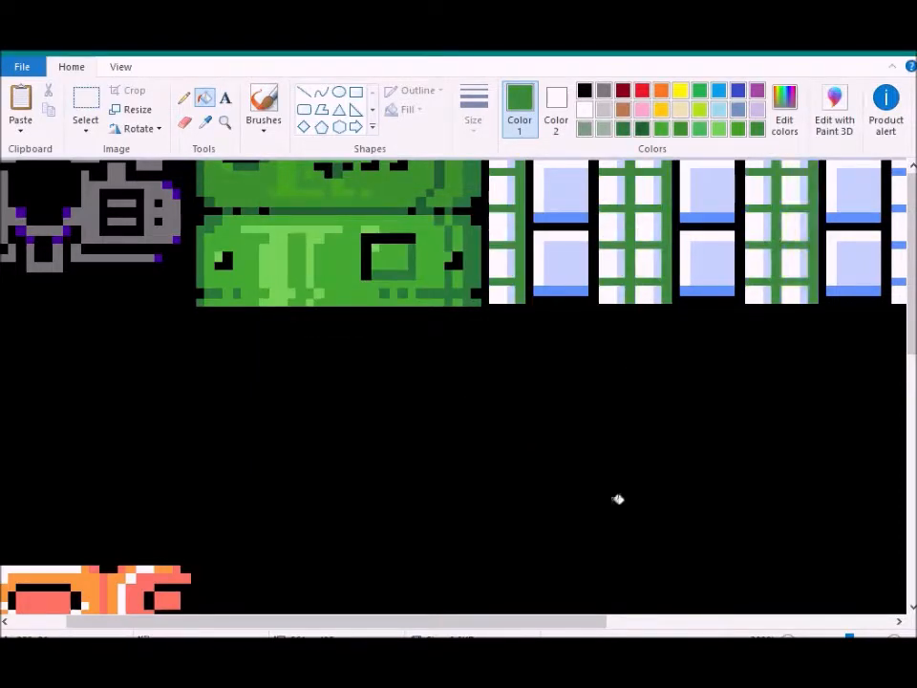
{"action": "left_click_drag", "start_coordinate": [554, 621], "coordinate": [846, 550]}
{"action": "left_click", "coordinate": [444, 211]}
{"action": "left_click", "coordinate": [596, 204]}
{"action": "left_click", "coordinate": [742, 207]}
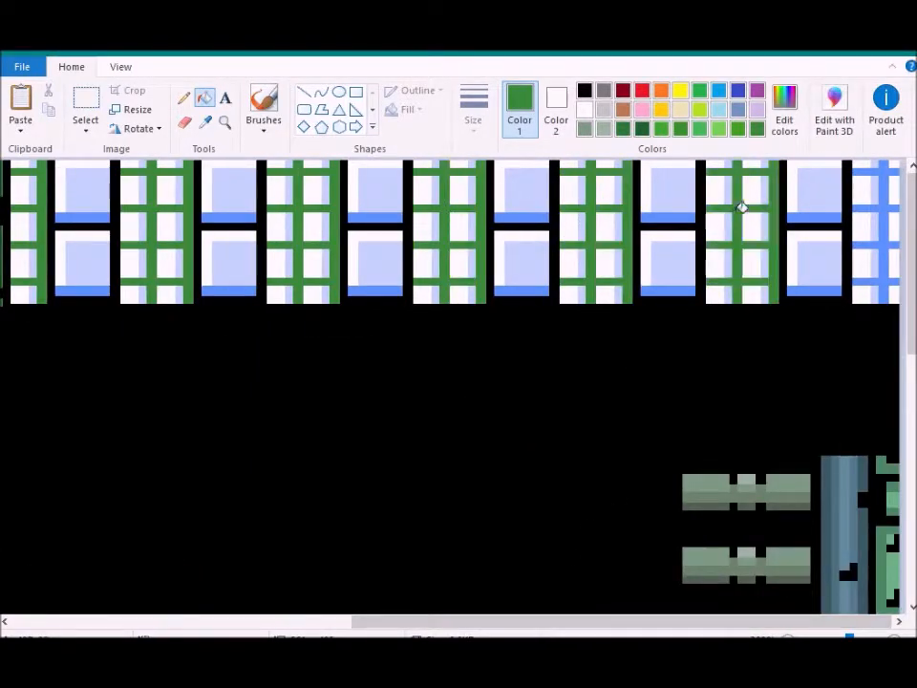
{"action": "left_click", "coordinate": [892, 205]}
Lighten the green to red 79, green 182, blue 73 and fill the pale blue shading strips of the lattice columns with it
{"action": "left_click", "coordinate": [785, 110]}
{"action": "left_click", "coordinate": [641, 315]}
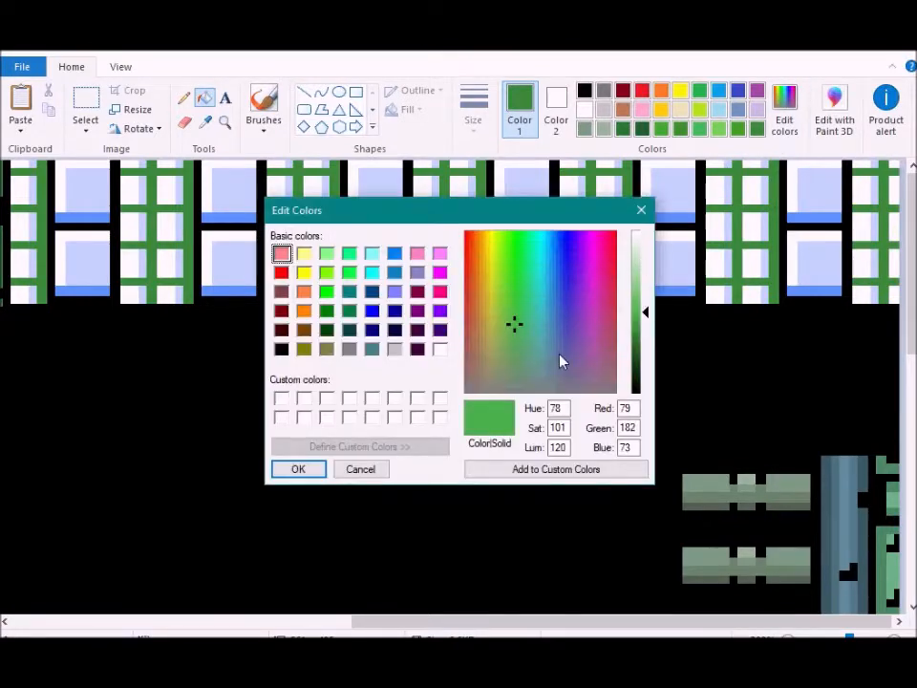
{"action": "left_click", "coordinate": [298, 469]}
{"action": "left_click", "coordinate": [764, 182]}
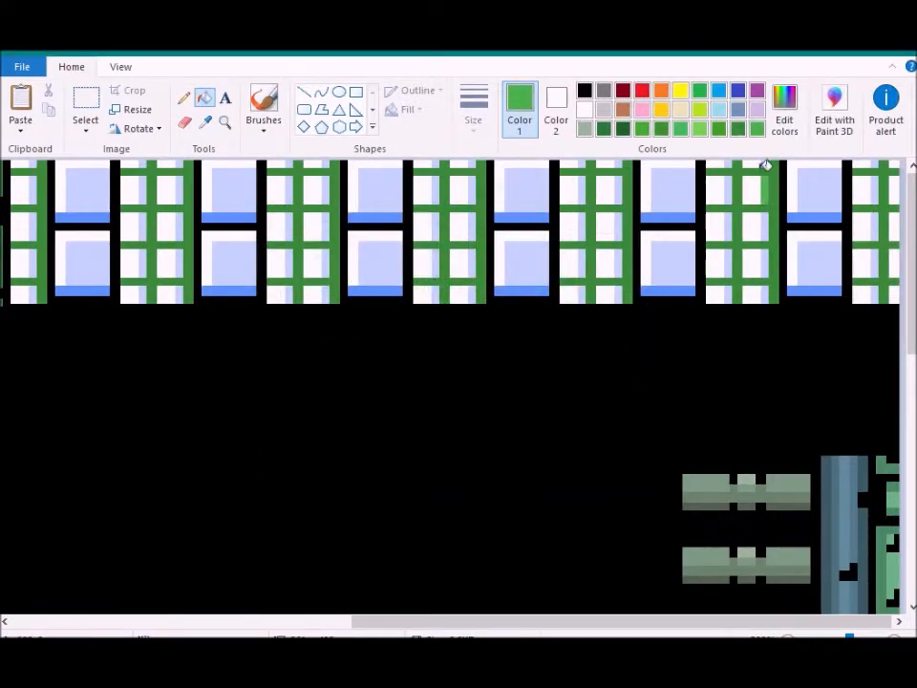
{"action": "left_click", "coordinate": [731, 253]}
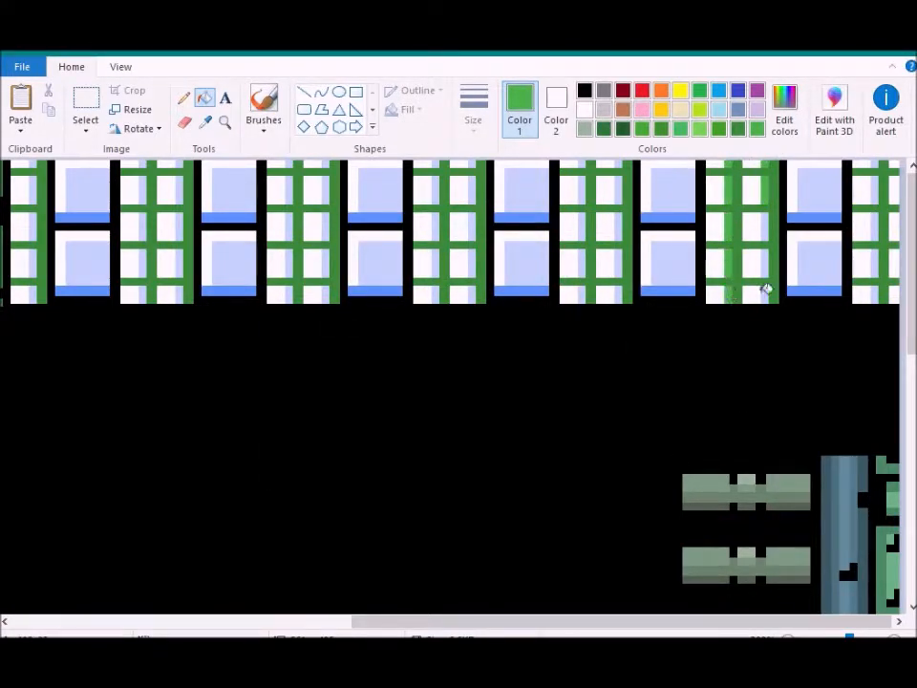
{"action": "left_click", "coordinate": [767, 250]}
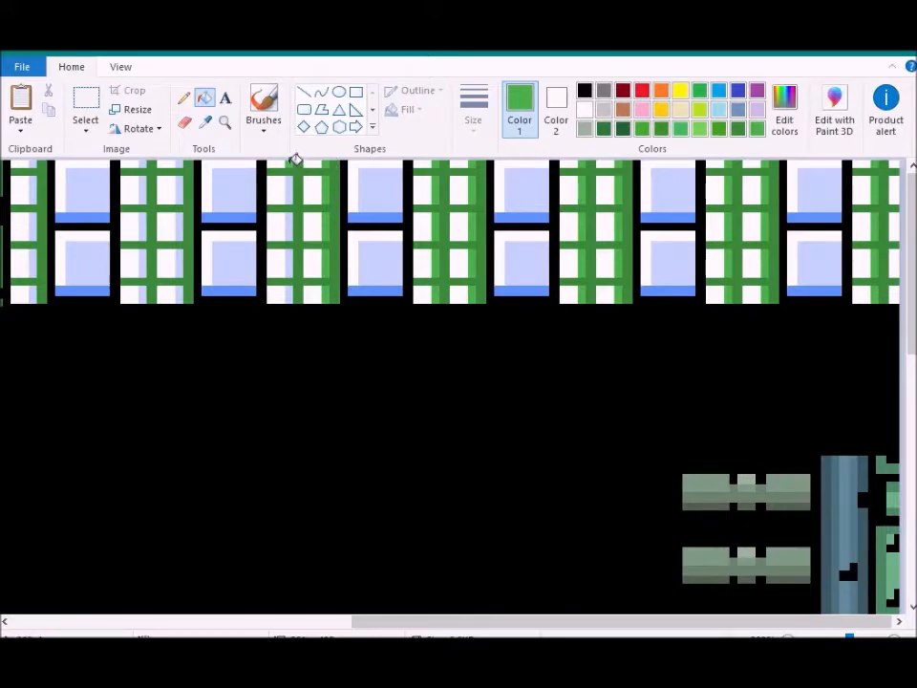
{"action": "scroll", "coordinate": [354, 586], "scroll_direction": "left", "scroll_amount": 5}
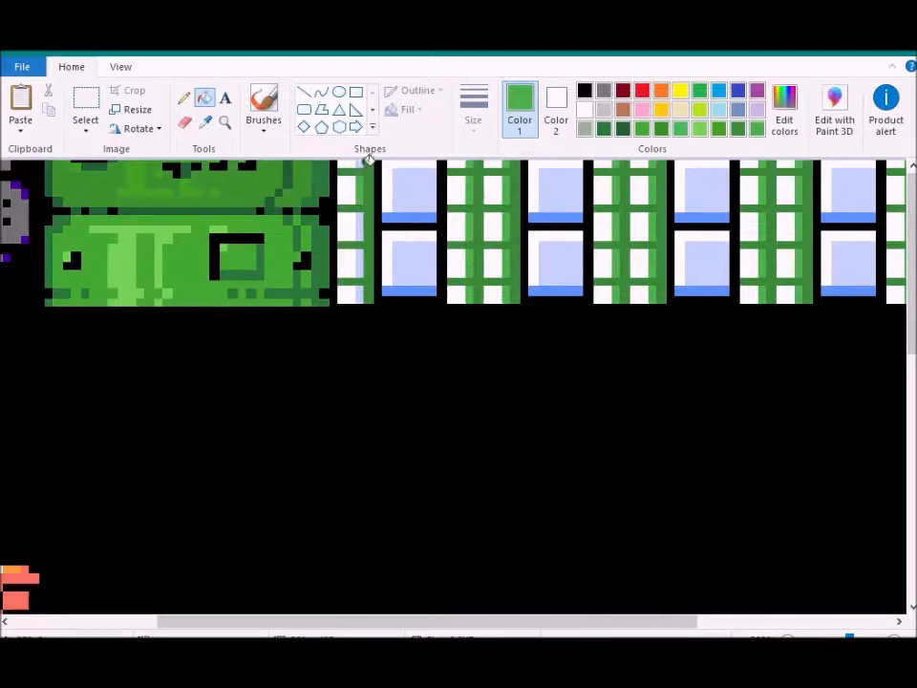
Mix a still lighter green and fill the white squares of the lattice columns nearest the machine with it
{"action": "left_click", "coordinate": [783, 110]}
{"action": "left_click", "coordinate": [638, 290]}
{"action": "left_click", "coordinate": [298, 470]}
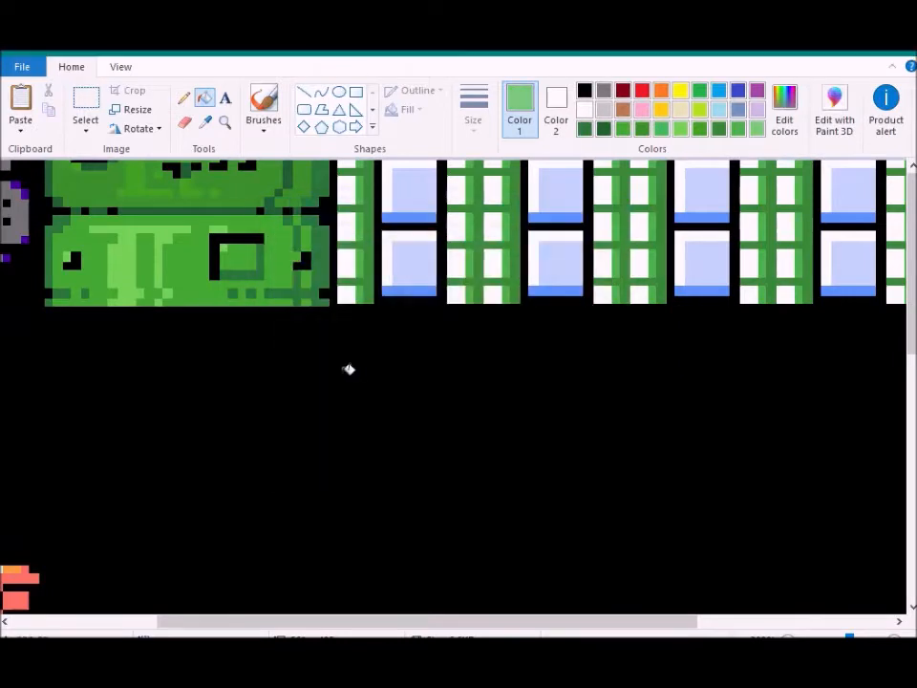
{"action": "left_click", "coordinate": [348, 289]}
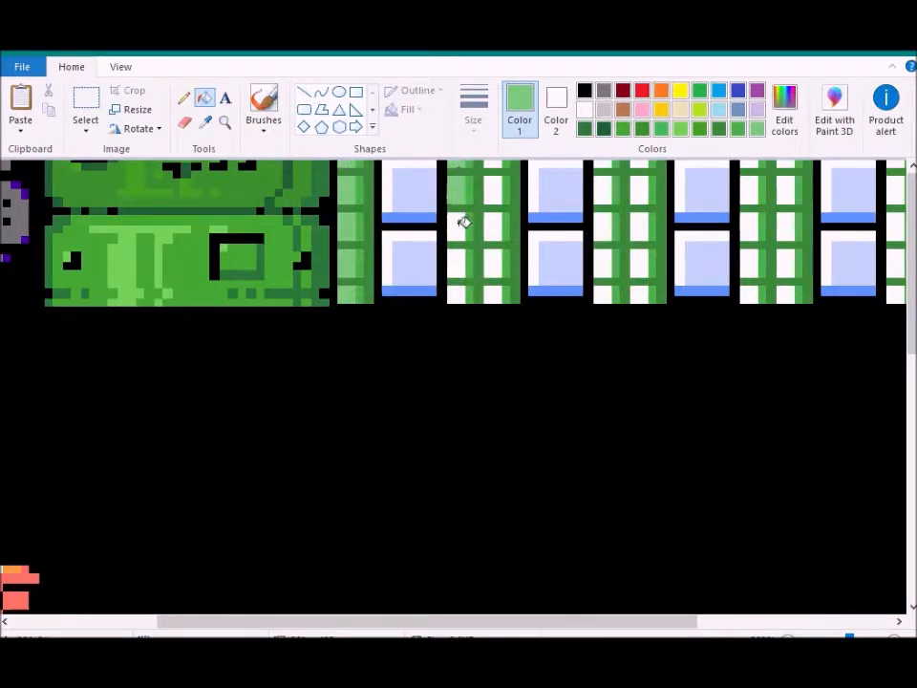
{"action": "left_click", "coordinate": [464, 288]}
{"action": "left_click", "coordinate": [496, 240]}
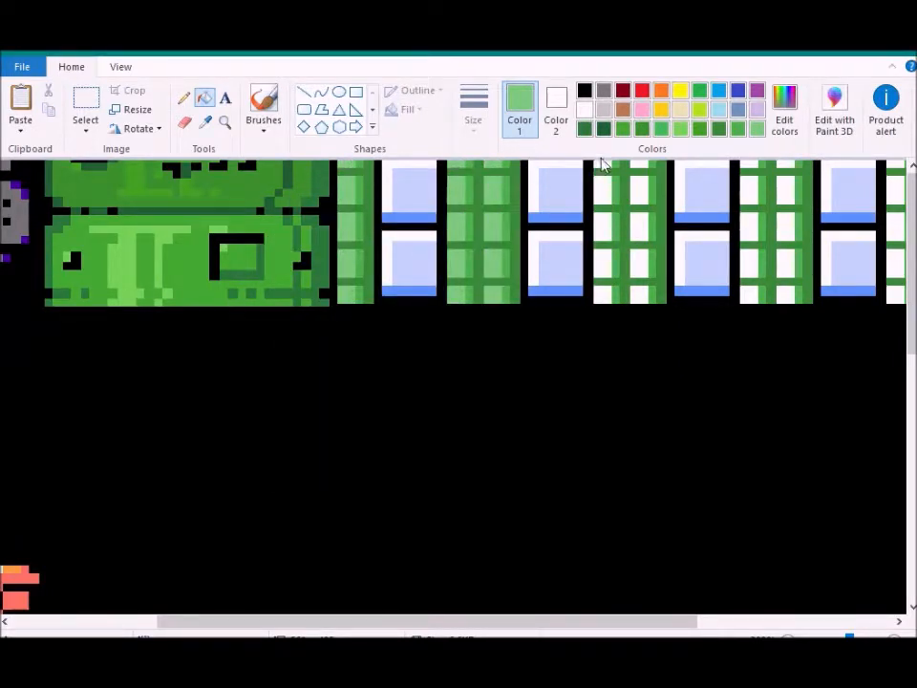
{"action": "left_click", "coordinate": [610, 256]}
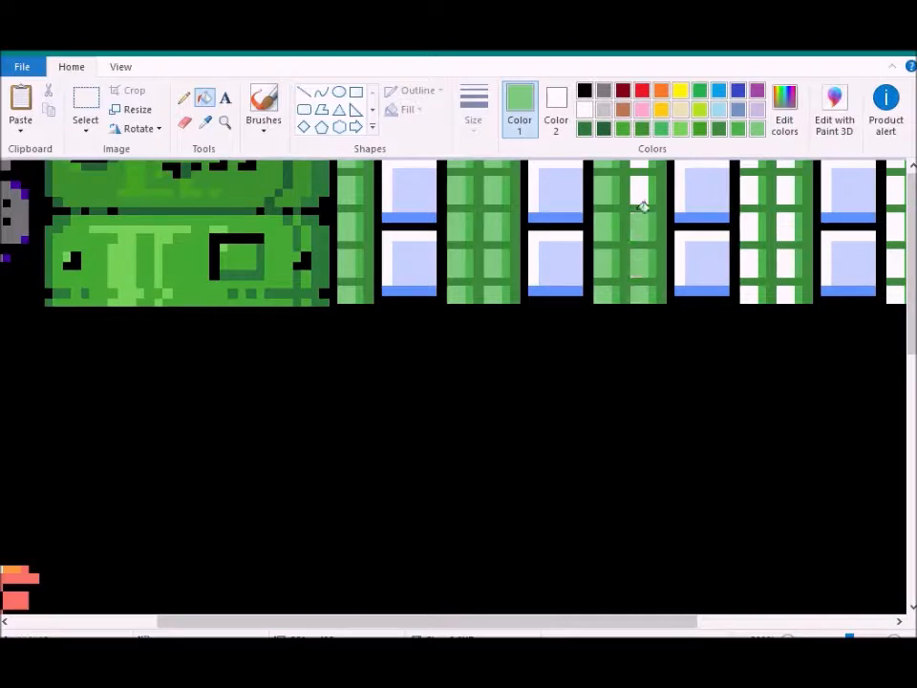
Fill the white squares of the remaining lattice columns with the same lighter green
{"action": "left_click_drag", "start_coordinate": [625, 621], "coordinate": [777, 621]}
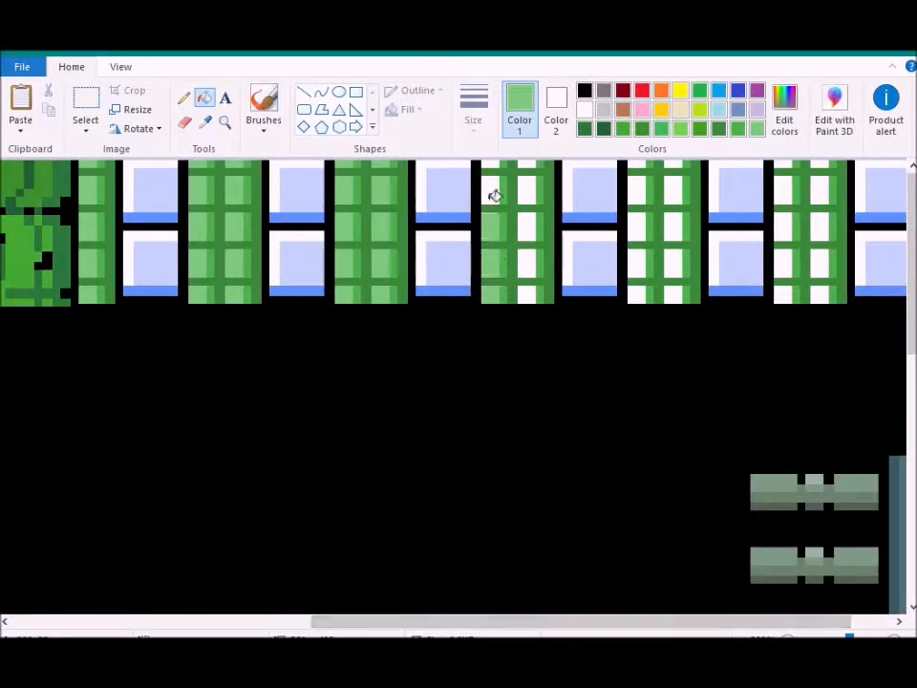
{"action": "left_click", "coordinate": [527, 251]}
{"action": "left_click", "coordinate": [530, 253]}
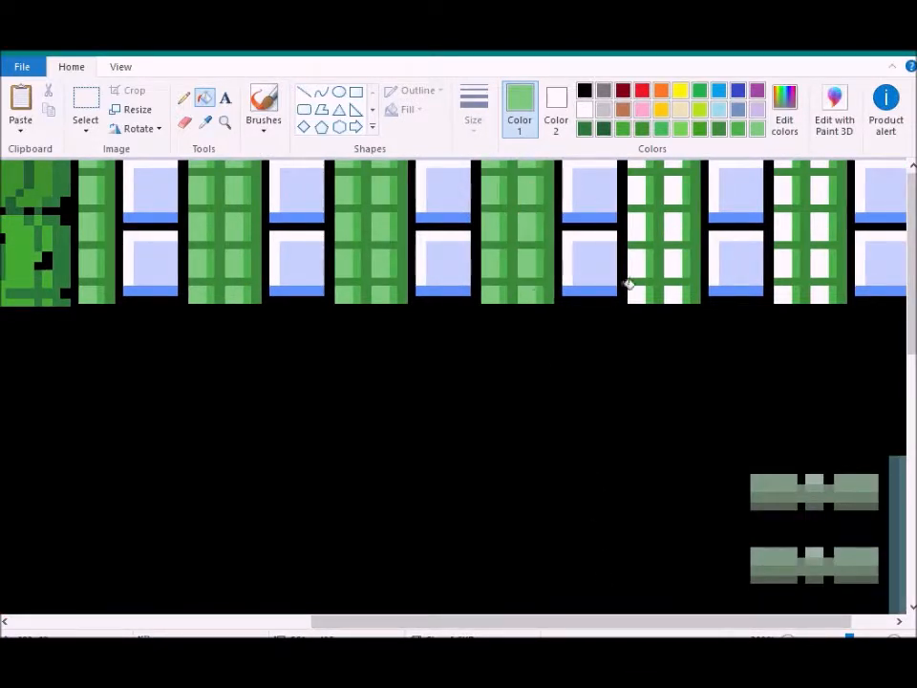
{"action": "left_click", "coordinate": [641, 231]}
{"action": "left_click", "coordinate": [680, 191]}
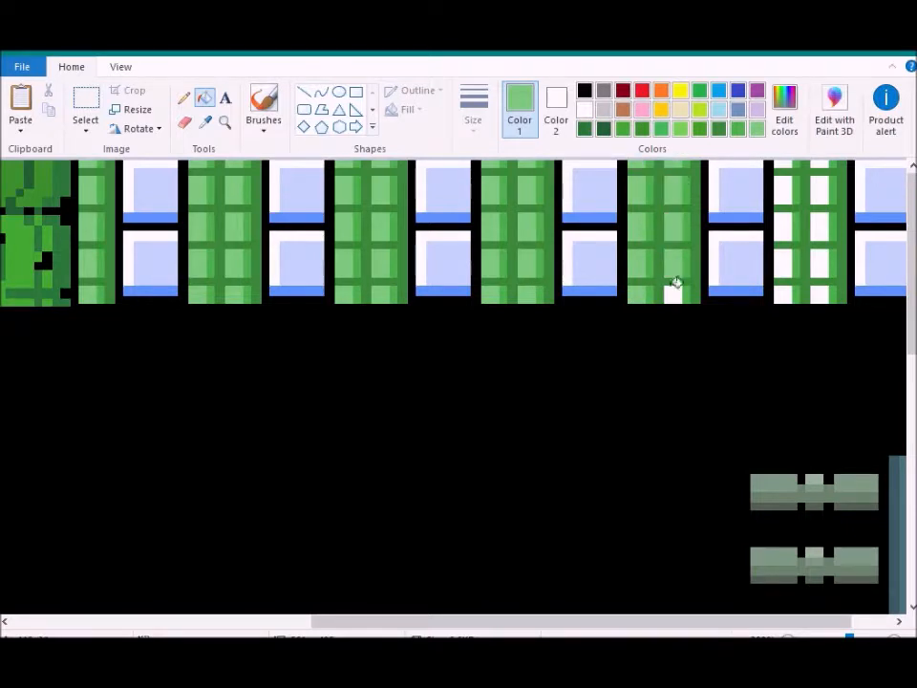
{"action": "left_click", "coordinate": [786, 219]}
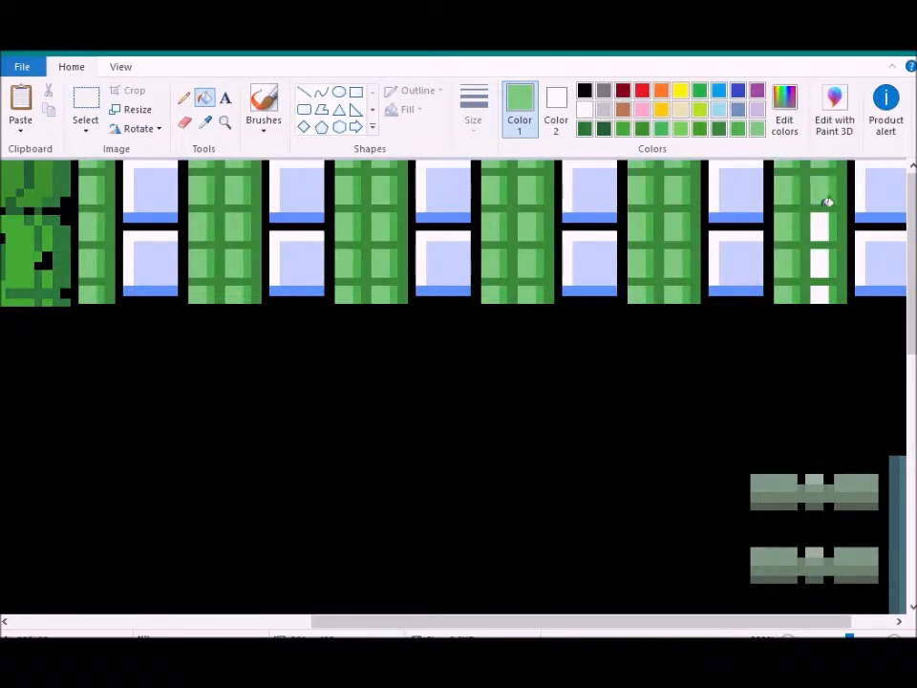
{"action": "left_click", "coordinate": [817, 256]}
{"action": "left_click", "coordinate": [818, 291]}
Mix a medium teal green and fill the blue lower edges of the square tiles between the columns with it
{"action": "left_click", "coordinate": [784, 110]}
{"action": "left_click", "coordinate": [526, 299]}
{"action": "left_click", "coordinate": [636, 324]}
{"action": "left_click", "coordinate": [296, 469]}
{"action": "left_click", "coordinate": [871, 292]}
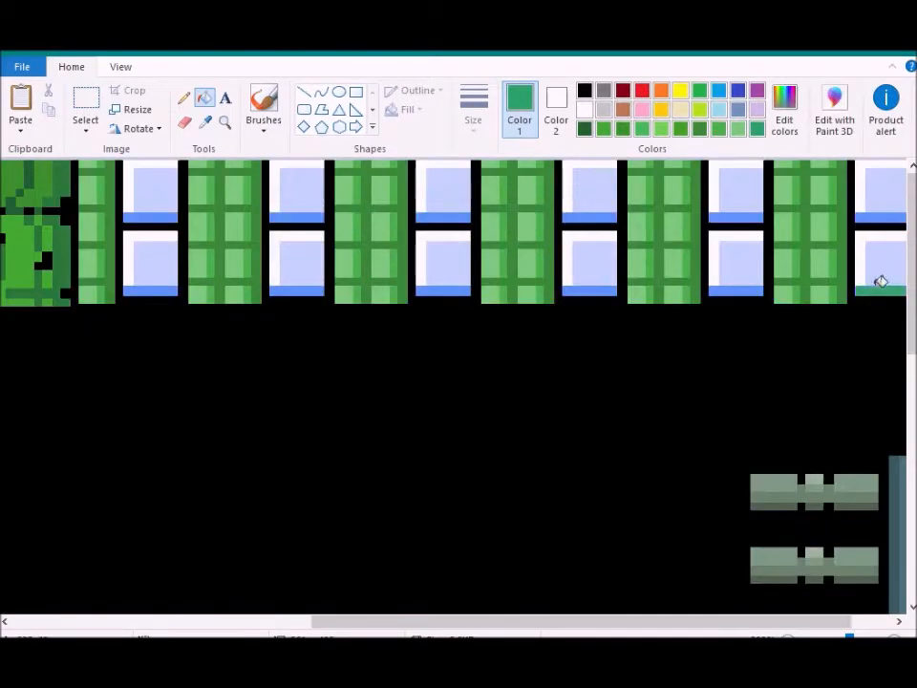
{"action": "left_click", "coordinate": [880, 216]}
{"action": "left_click", "coordinate": [741, 216]}
{"action": "left_click", "coordinate": [732, 289]}
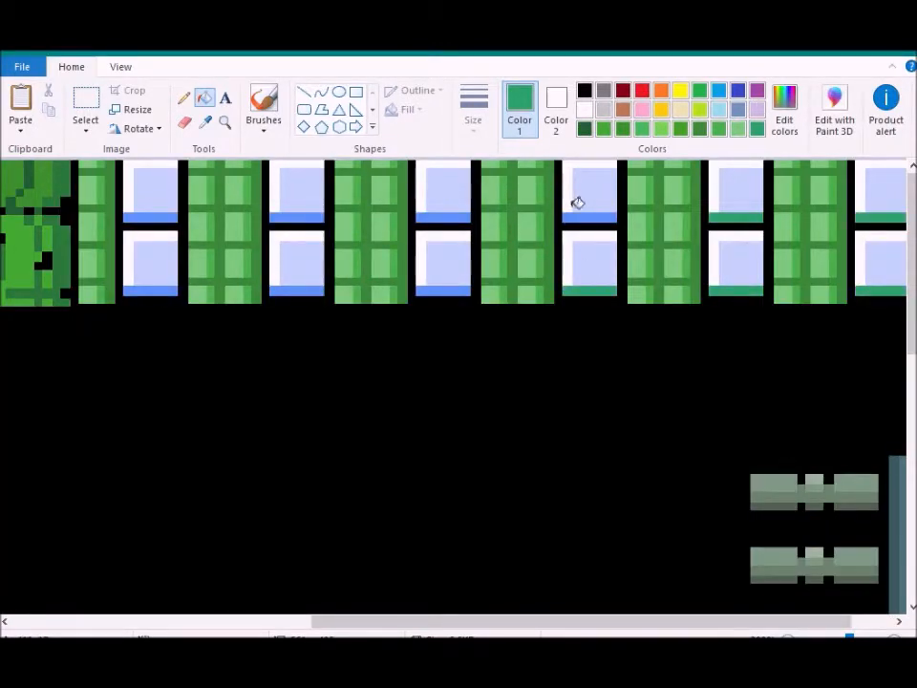
{"action": "left_click", "coordinate": [457, 215]}
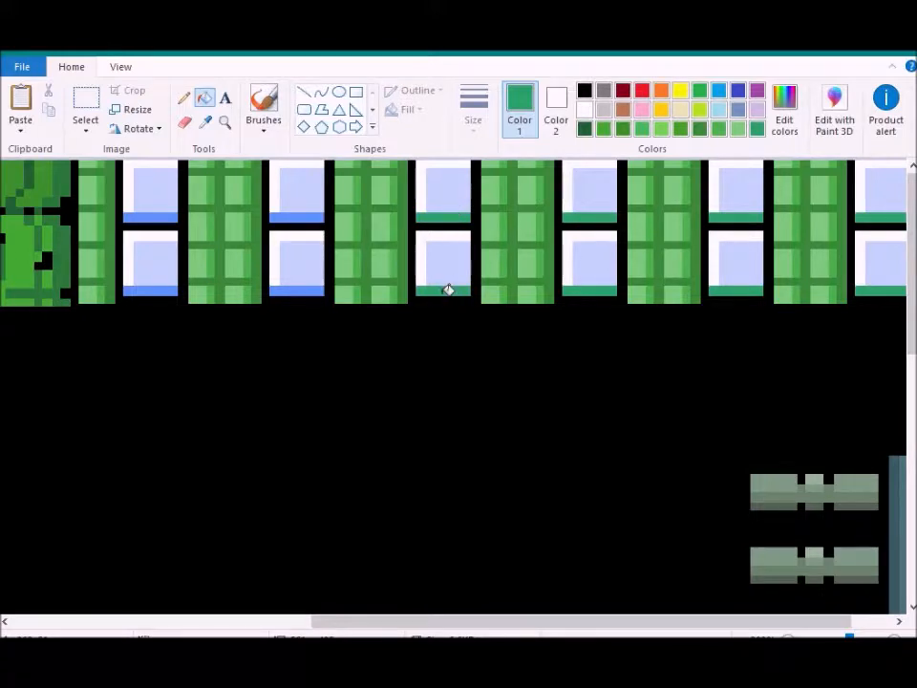
{"action": "left_click", "coordinate": [303, 289]}
{"action": "left_click", "coordinate": [310, 216]}
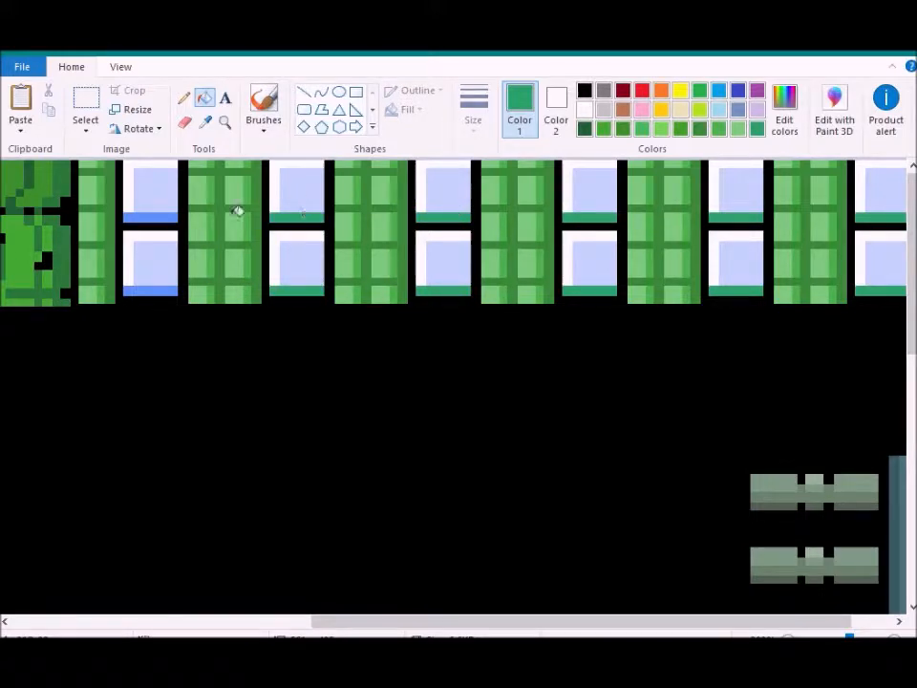
{"action": "left_click", "coordinate": [164, 291]}
Mix a light green of red 75, green 207, blue 141 and fill the pale blue centres of the square tiles farthest from the machine
{"action": "left_click", "coordinate": [783, 109]}
{"action": "left_click", "coordinate": [638, 303]}
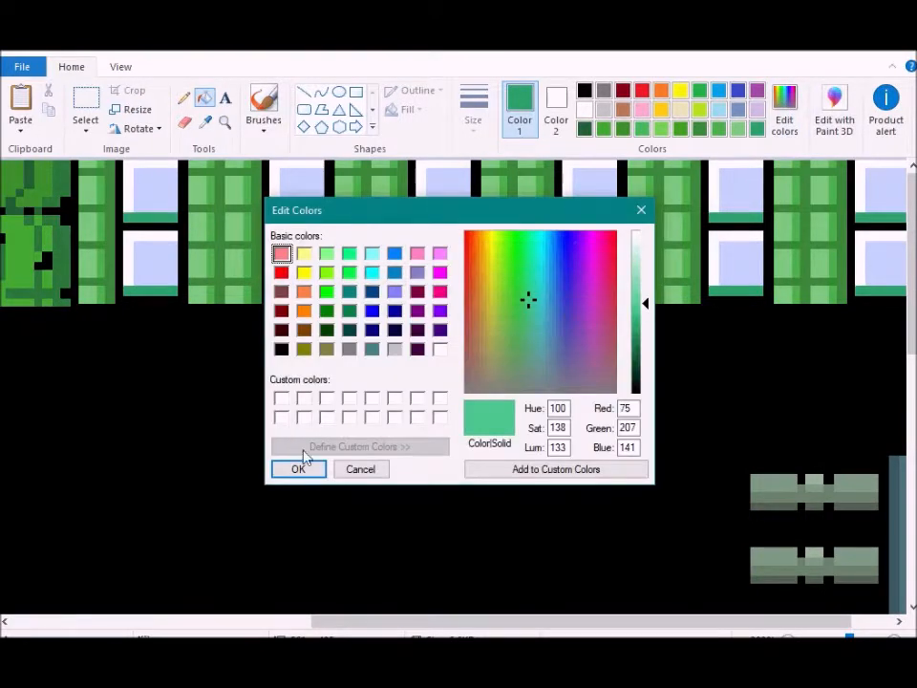
{"action": "left_click", "coordinate": [298, 469]}
{"action": "left_click", "coordinate": [883, 263]}
{"action": "left_click", "coordinate": [886, 190]}
{"action": "left_click", "coordinate": [736, 190]}
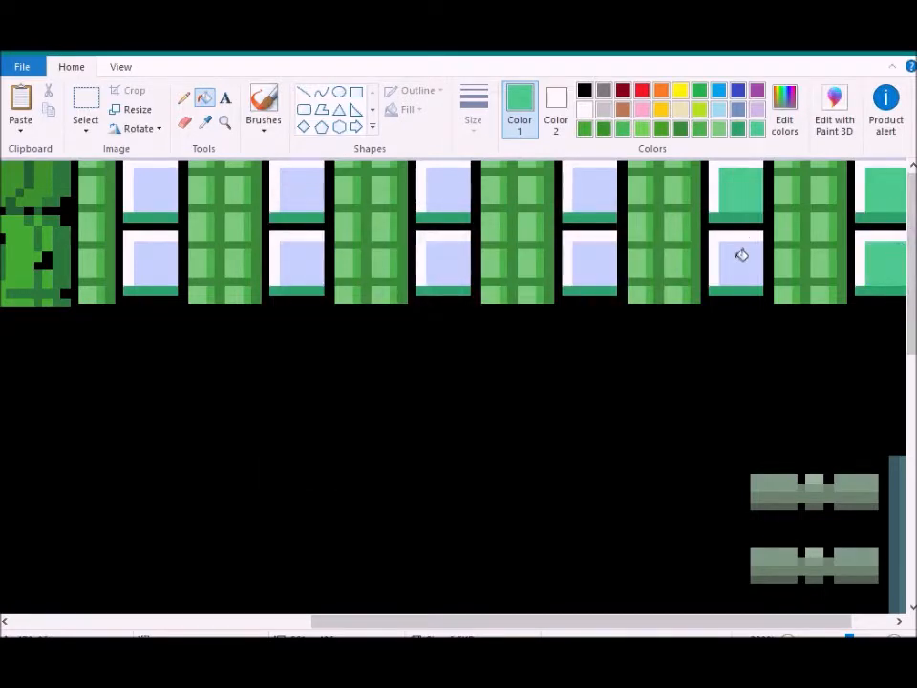
{"action": "left_click", "coordinate": [741, 254]}
Fill the pale blue centres of the remaining square tiles with the same light green
{"action": "left_click", "coordinate": [590, 263]}
{"action": "left_click", "coordinate": [593, 181]}
{"action": "left_click", "coordinate": [444, 263]}
{"action": "left_click", "coordinate": [459, 188]}
{"action": "left_click", "coordinate": [298, 263]}
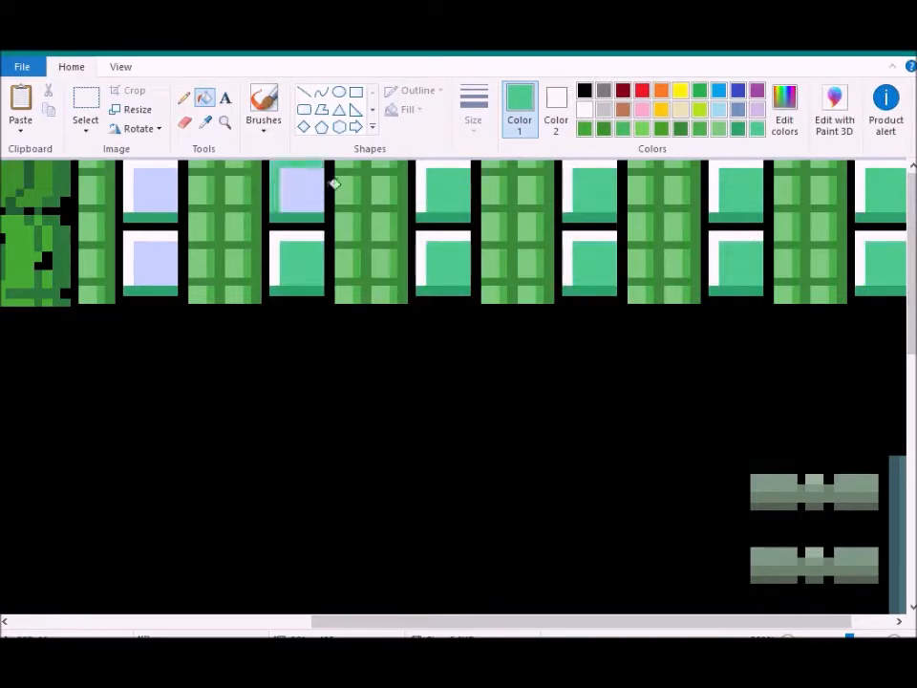
{"action": "left_click", "coordinate": [307, 182]}
{"action": "left_click", "coordinate": [158, 263]}
{"action": "left_click", "coordinate": [157, 186]}
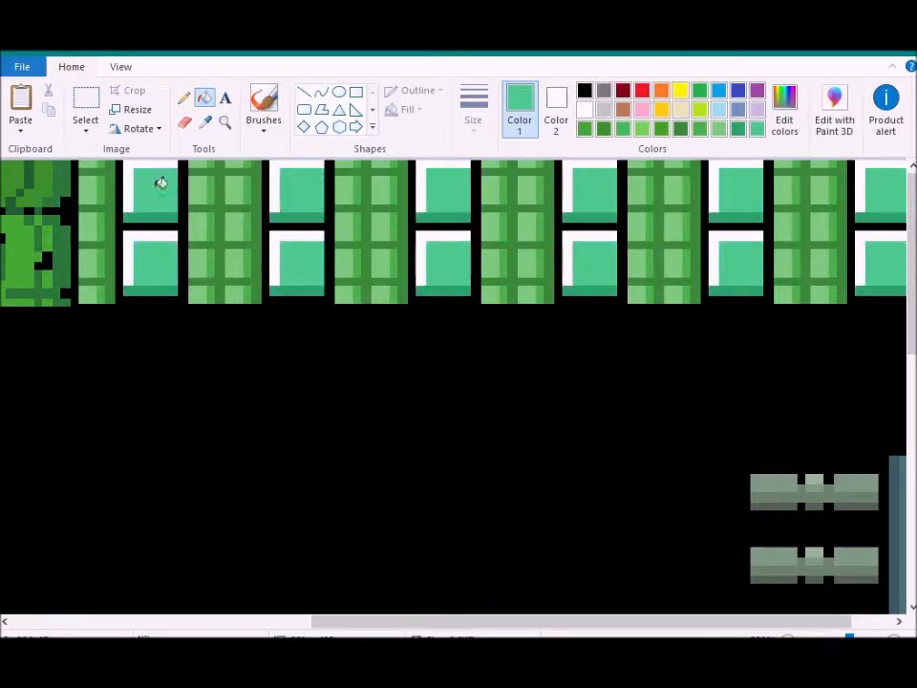
Lighten the green slightly and fill the white edges of the square tiles farthest from the machine with it
{"action": "left_click", "coordinate": [793, 111]}
{"action": "left_click_drag", "start_coordinate": [643, 300], "coordinate": [644, 289]}
{"action": "left_click", "coordinate": [302, 470]}
{"action": "left_click", "coordinate": [877, 235]}
{"action": "left_click", "coordinate": [861, 194]}
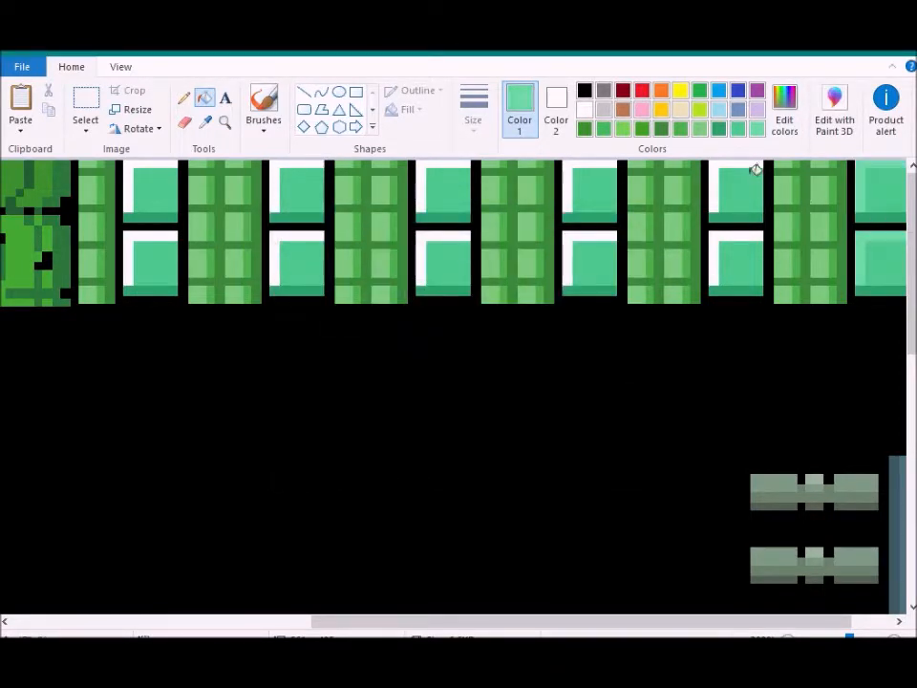
{"action": "left_click", "coordinate": [750, 165]}
{"action": "left_click", "coordinate": [715, 238]}
Fill the white edges of the remaining square tiles with the same lighter green
{"action": "left_click", "coordinate": [584, 260]}
{"action": "left_click", "coordinate": [571, 175]}
{"action": "left_click", "coordinate": [446, 189]}
{"action": "left_click", "coordinate": [441, 260]}
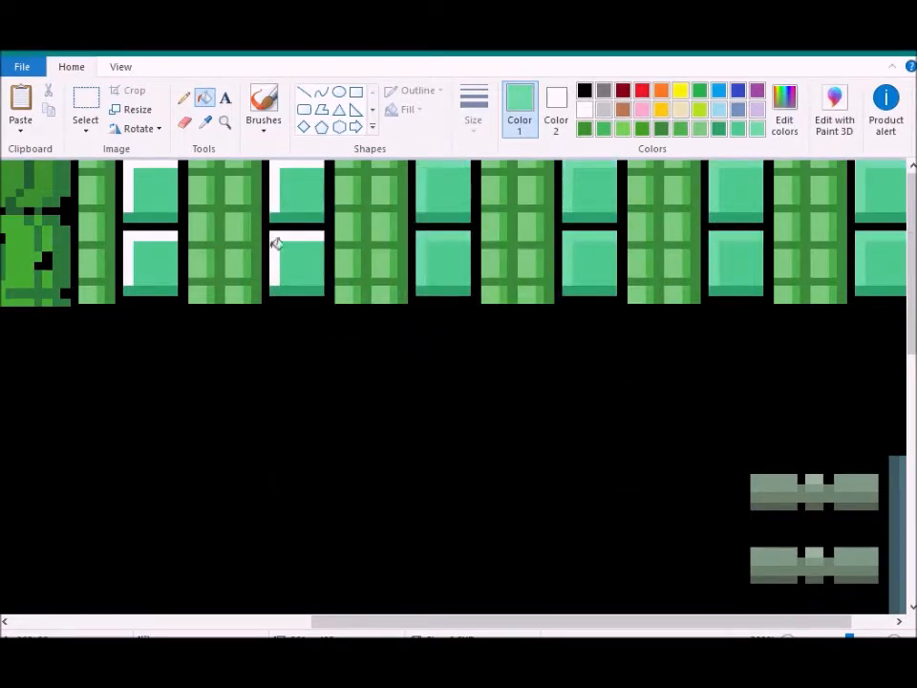
{"action": "left_click", "coordinate": [277, 245]}
{"action": "left_click", "coordinate": [275, 191]}
{"action": "left_click", "coordinate": [139, 171]}
{"action": "left_click", "coordinate": [137, 232]}
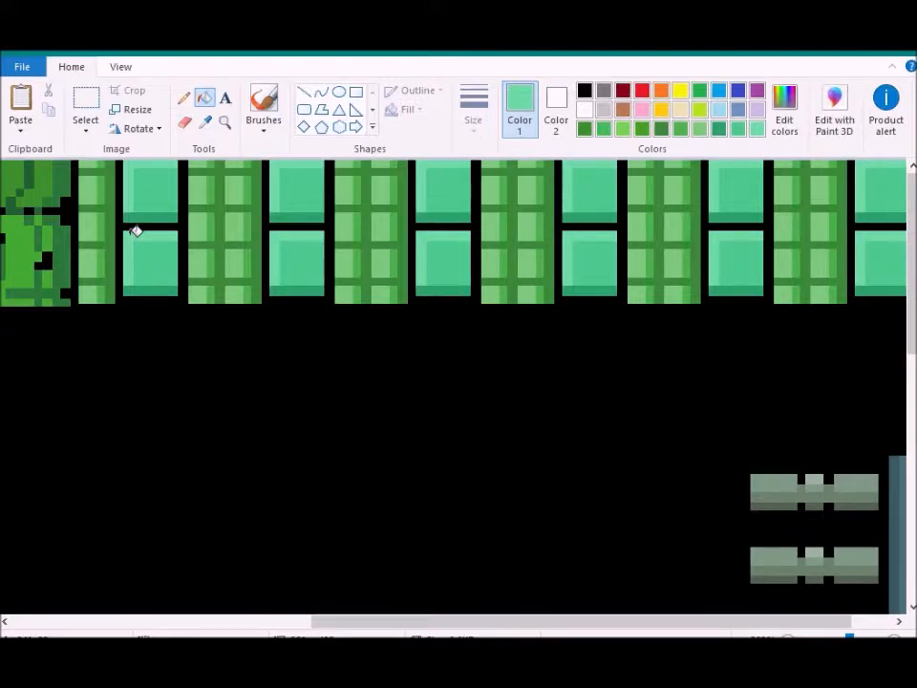
Mix a dark slate teal and fill the purple edge pixels of the grey twin-box machinery with it
{"action": "left_click", "coordinate": [120, 67]}
{"action": "left_click", "coordinate": [56, 105]}
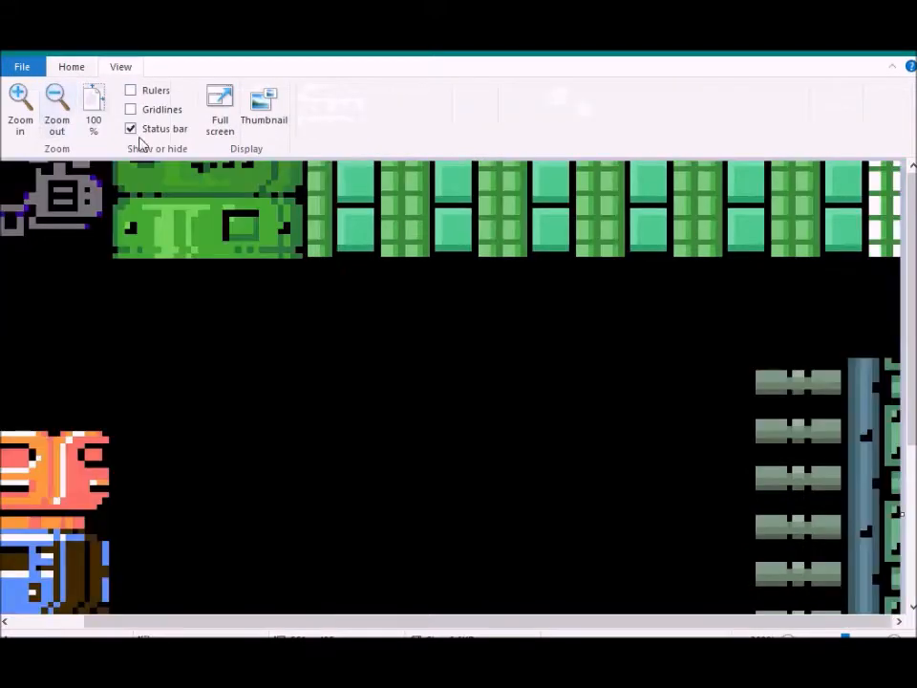
{"action": "left_click", "coordinate": [56, 105]}
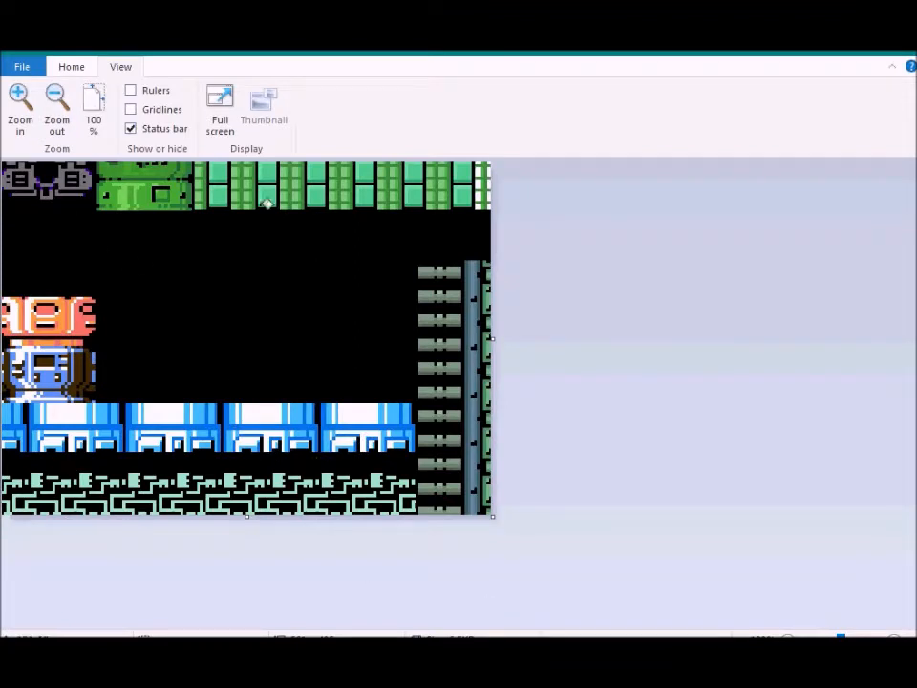
{"action": "left_click", "coordinate": [75, 69]}
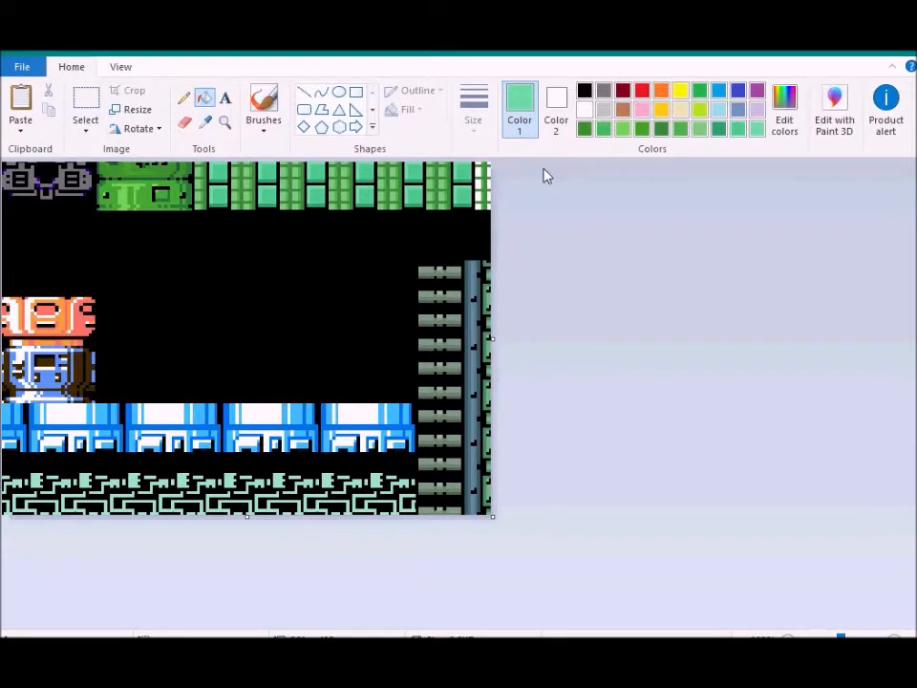
{"action": "left_click", "coordinate": [226, 123]}
{"action": "left_click", "coordinate": [239, 335]}
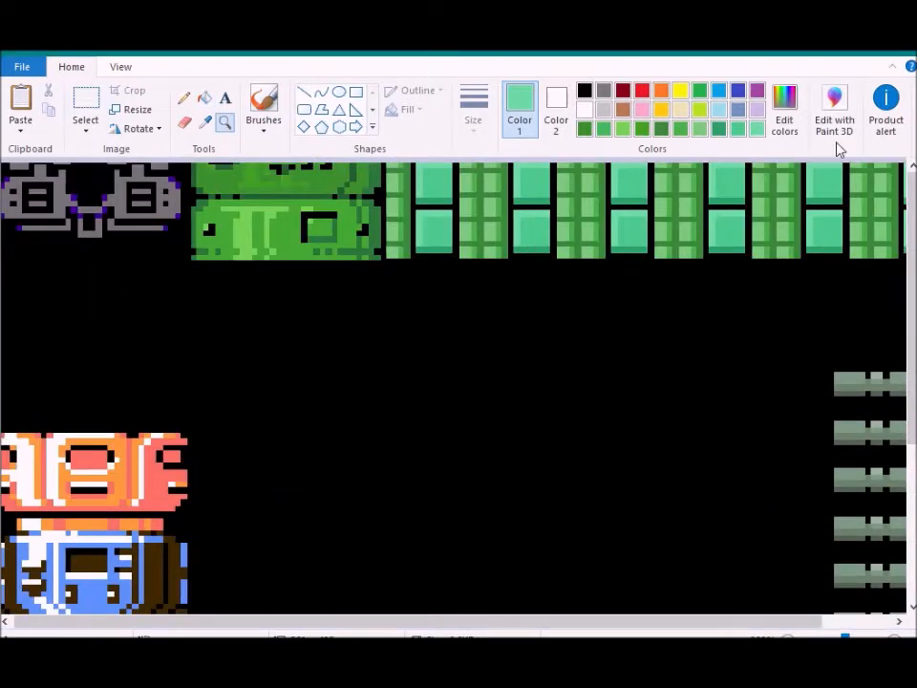
{"action": "left_click", "coordinate": [784, 110]}
{"action": "left_click", "coordinate": [516, 342]}
{"action": "left_click", "coordinate": [646, 313]}
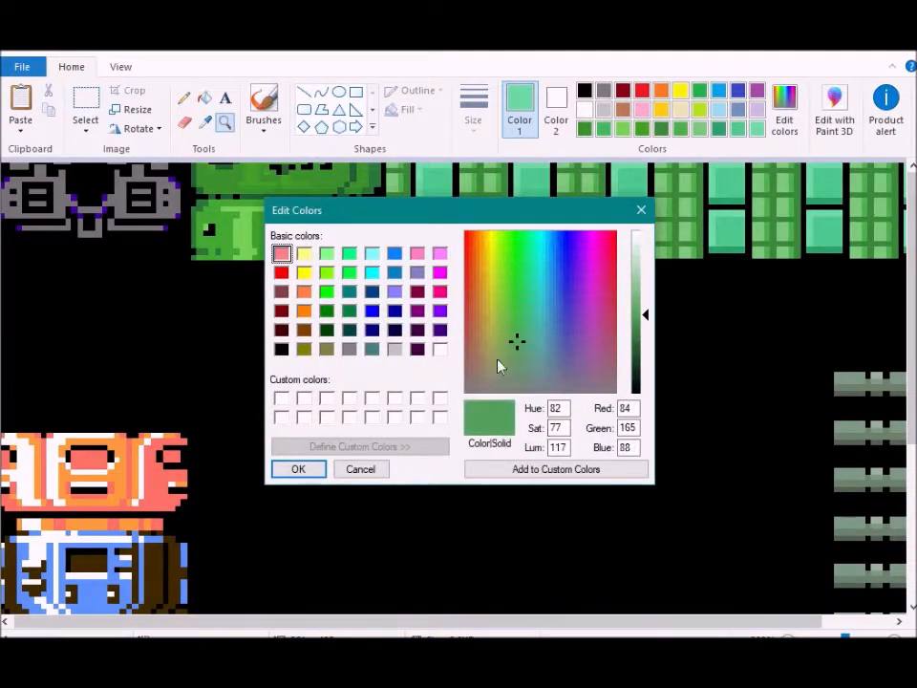
{"action": "left_click", "coordinate": [500, 360]}
{"action": "left_click", "coordinate": [644, 341]}
{"action": "left_click", "coordinate": [540, 349]}
{"action": "left_click", "coordinate": [298, 469]}
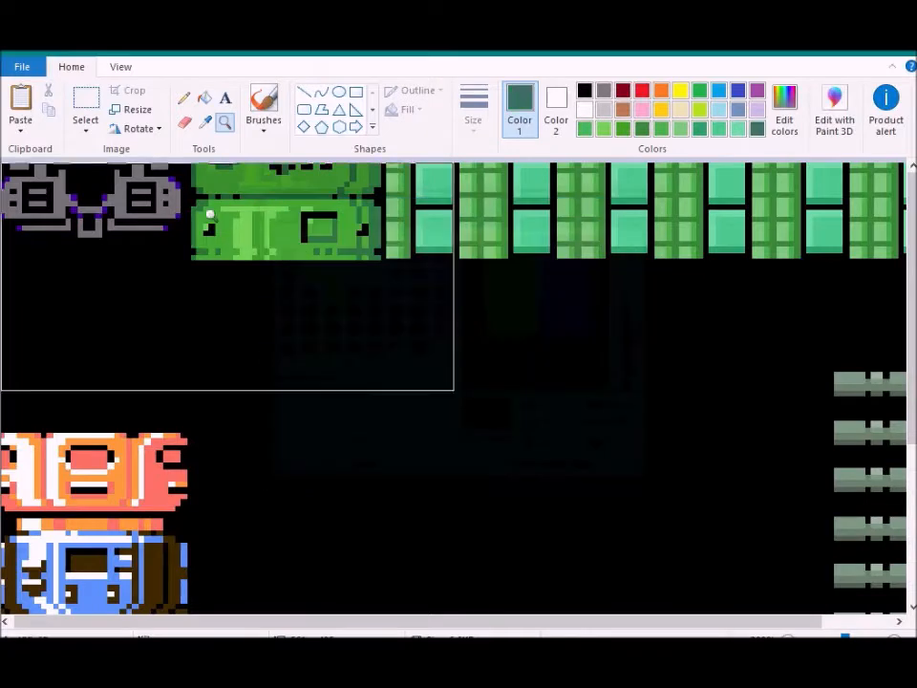
{"action": "left_click", "coordinate": [184, 214]}
{"action": "key", "text": "ctrl+z"}
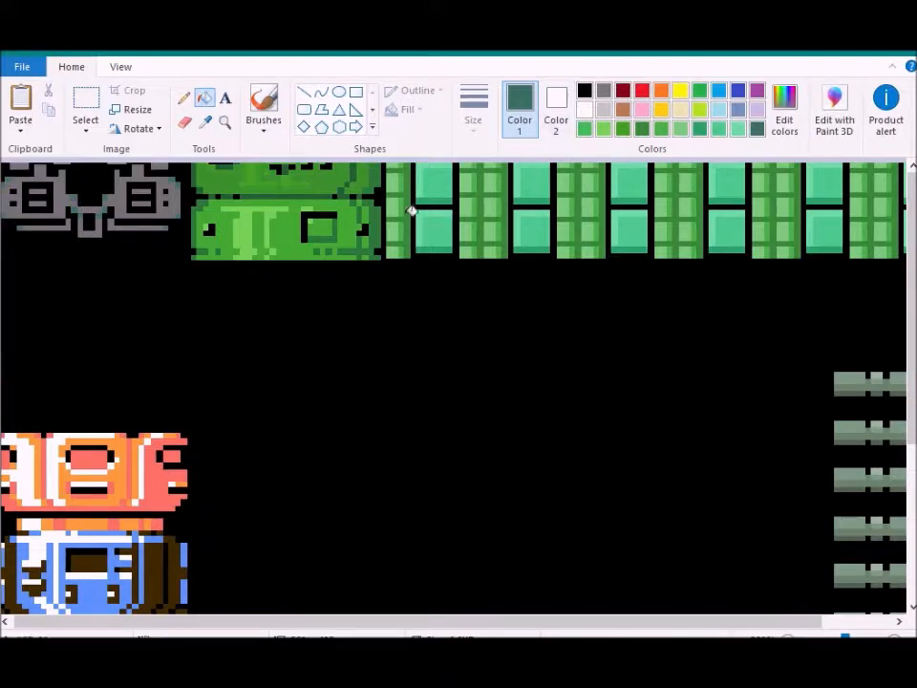
Lighten the slate teal and fill the grey body and lower pipes of the twin-box machinery with it
{"action": "left_click", "coordinate": [783, 110]}
{"action": "left_click_drag", "start_coordinate": [643, 335], "coordinate": [643, 321]}
{"action": "left_click", "coordinate": [287, 469]}
{"action": "left_click", "coordinate": [134, 218]}
{"action": "left_click", "coordinate": [99, 222]}
{"action": "left_click", "coordinate": [50, 195]}
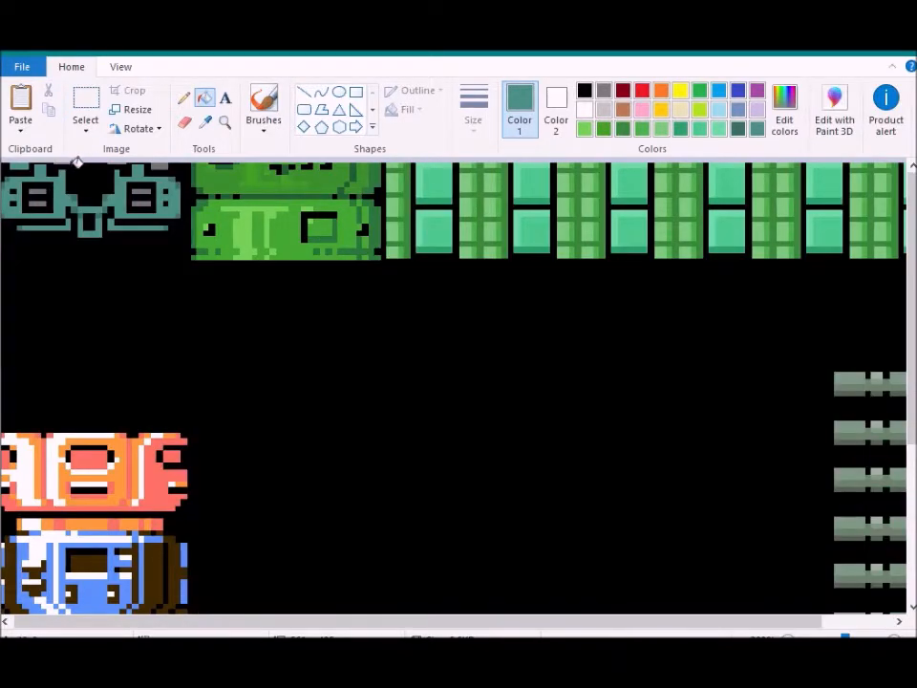
Darken the teal strongly and fill the grey slots inside both boxes of the machinery with it
{"action": "scroll", "coordinate": [69, 159], "scroll_direction": "up", "scroll_amount": 1}
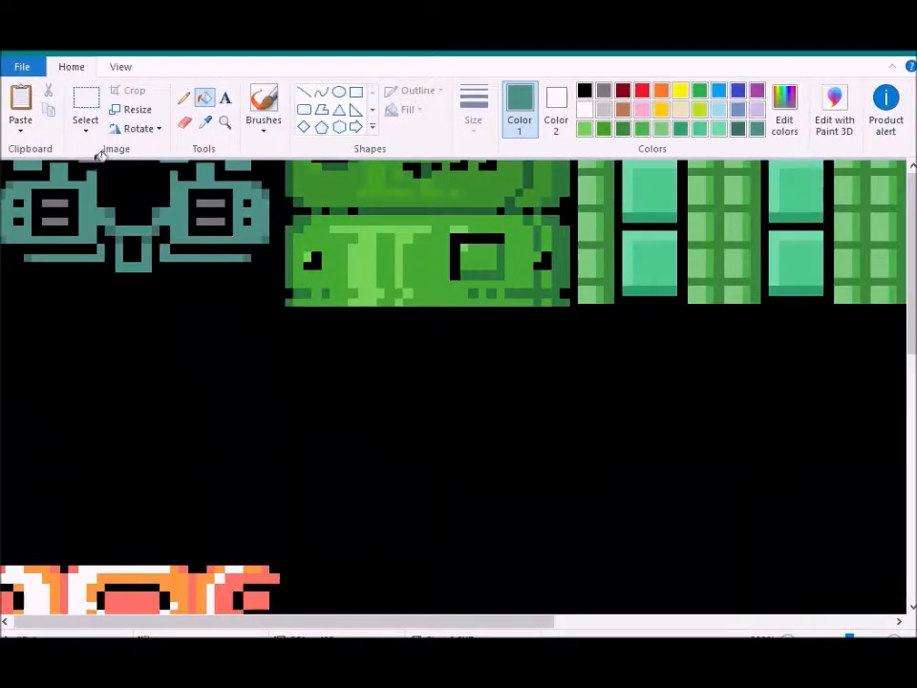
{"action": "left_click", "coordinate": [781, 107]}
{"action": "left_click_drag", "start_coordinate": [642, 323], "coordinate": [643, 359]}
{"action": "left_click", "coordinate": [292, 466]}
{"action": "left_click", "coordinate": [59, 204]}
{"action": "left_click", "coordinate": [61, 212]}
{"action": "key", "text": "ctrl+z"}
{"action": "left_click", "coordinate": [62, 222]}
{"action": "left_click", "coordinate": [216, 204]}
{"action": "left_click", "coordinate": [218, 215]}
Fill the salmon blocks of the narrow strip between the orange and blue machine parts with the same dark teal
{"action": "scroll", "coordinate": [225, 276], "scroll_direction": "down", "scroll_amount": 3}
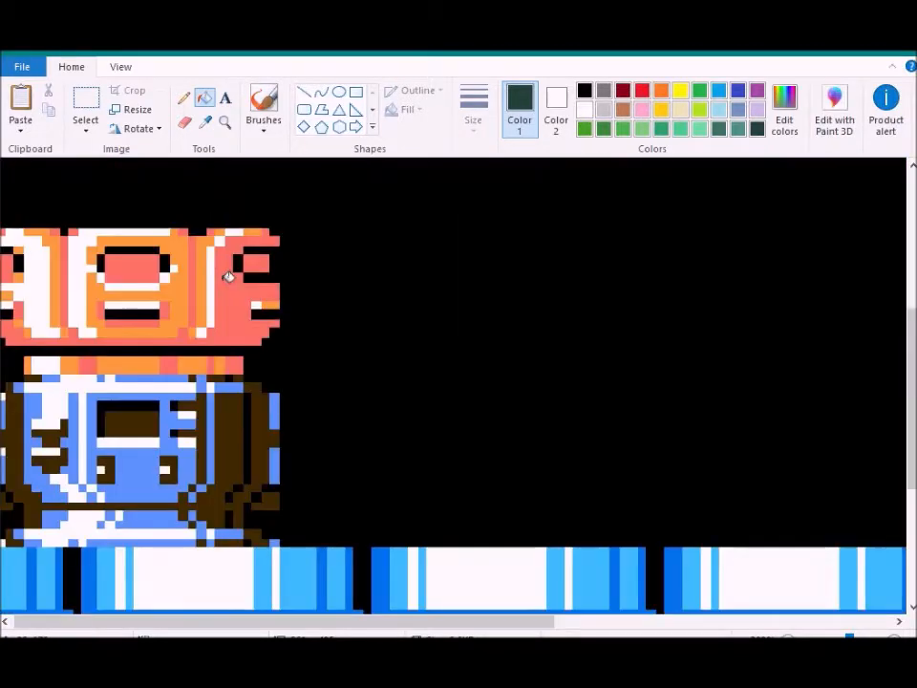
{"action": "left_click", "coordinate": [211, 364]}
{"action": "left_click", "coordinate": [169, 364]}
{"action": "left_click", "coordinate": [86, 364]}
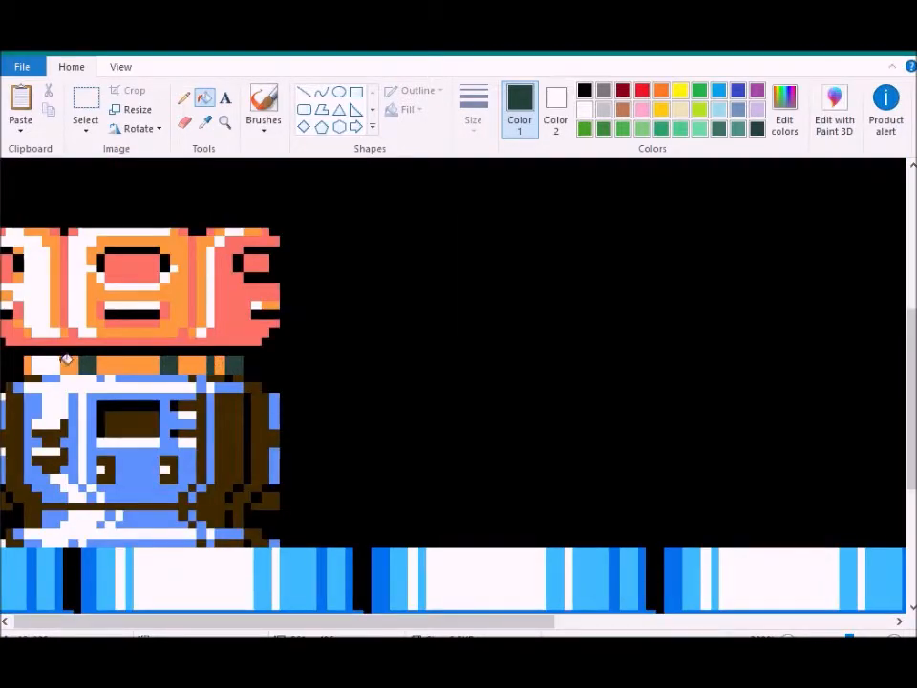
Mix two progressively lighter teals and fill the orange and white blocks of the narrow strip with them
{"action": "left_click", "coordinate": [783, 108]}
{"action": "left_click", "coordinate": [642, 351]}
{"action": "left_click", "coordinate": [300, 467]}
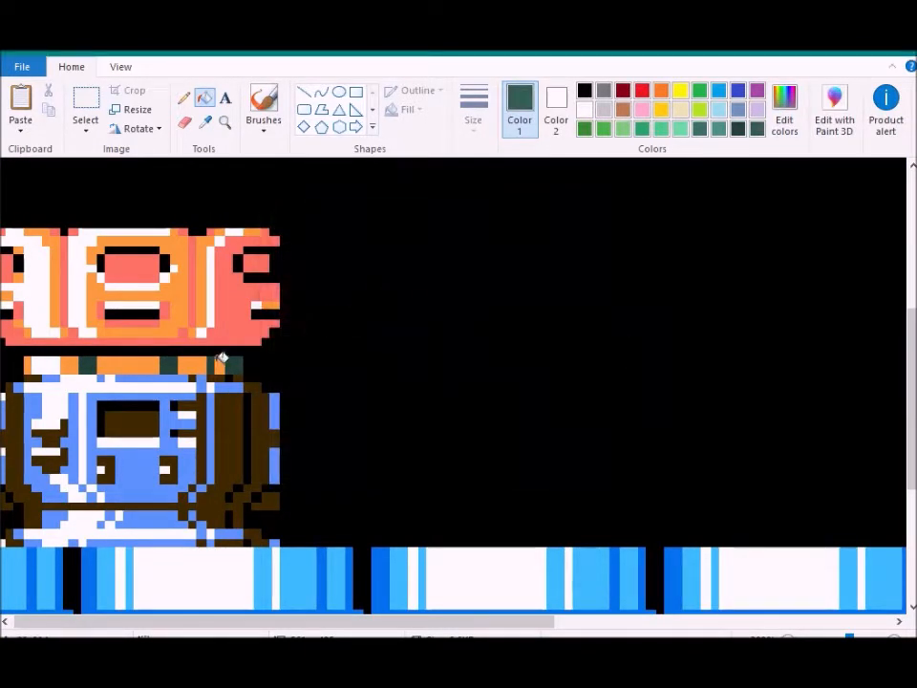
{"action": "left_click", "coordinate": [65, 361]}
{"action": "left_click", "coordinate": [783, 108]}
{"action": "left_click", "coordinate": [297, 467]}
{"action": "scroll", "coordinate": [522, 518], "scroll_direction": "down", "scroll_amount": 3}
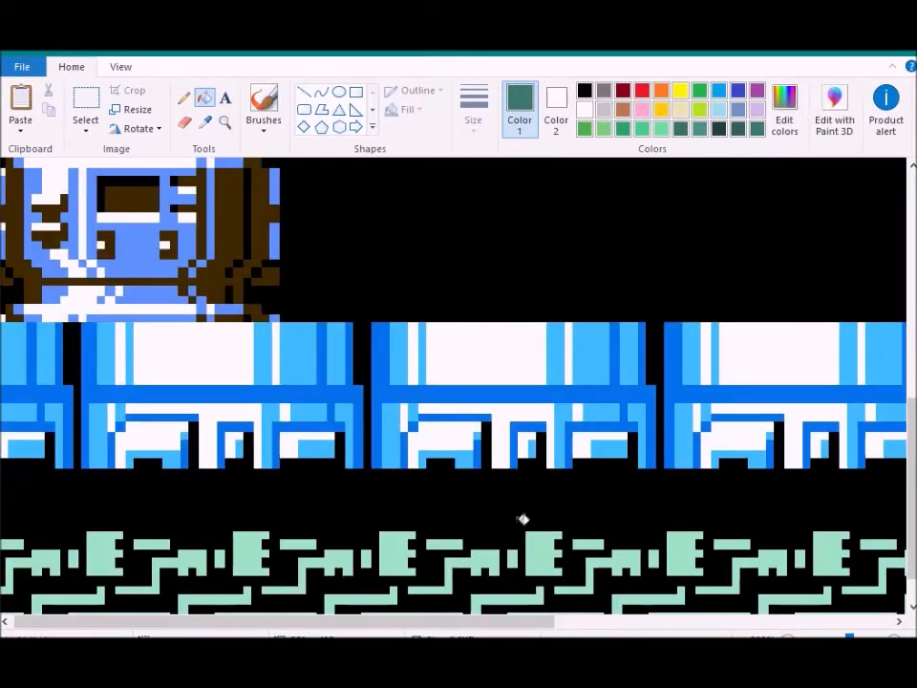
Mix a medium green and fill the large salmon areas of the orange machine part with it
{"action": "scroll", "coordinate": [479, 321], "scroll_direction": "up", "scroll_amount": 3}
{"action": "left_click", "coordinate": [783, 108]}
{"action": "left_click", "coordinate": [528, 322]}
{"action": "left_click_drag", "start_coordinate": [645, 335], "coordinate": [645, 330]}
{"action": "left_click", "coordinate": [299, 469]}
{"action": "left_click", "coordinate": [199, 300]}
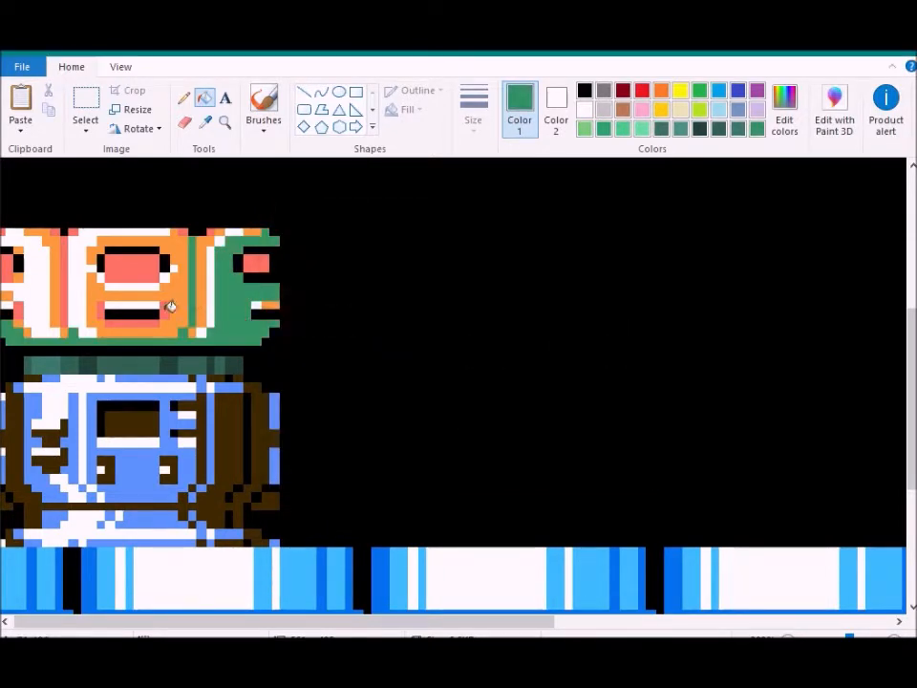
Fill the remaining salmon patches of the orange machine part with the same medium green, undoing the stray fill
{"action": "left_click", "coordinate": [102, 309]}
{"action": "left_click", "coordinate": [66, 307]}
{"action": "left_click", "coordinate": [20, 308]}
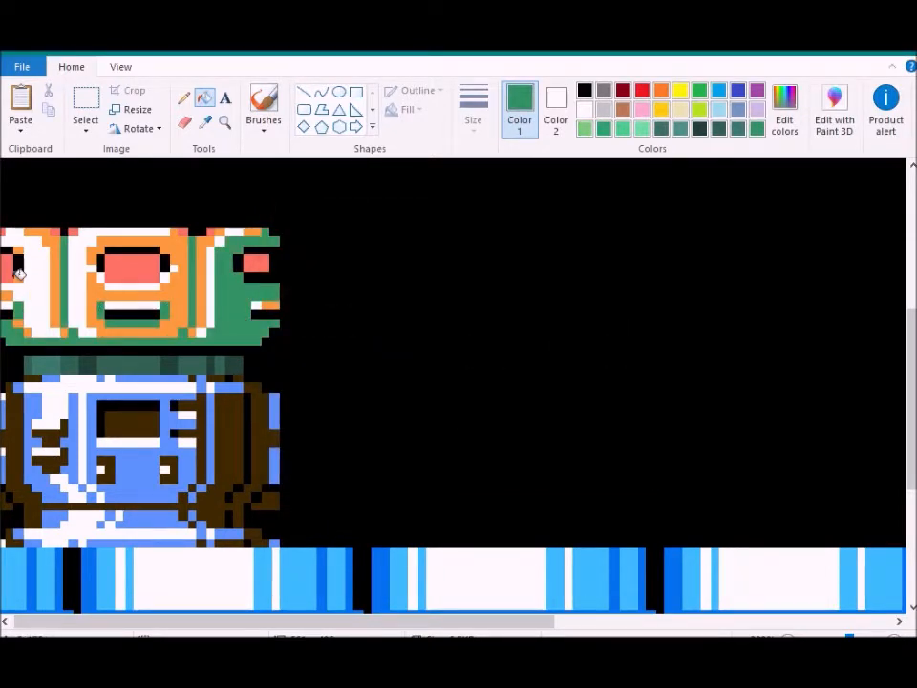
{"action": "left_click", "coordinate": [10, 269]}
{"action": "left_click", "coordinate": [3, 233]}
{"action": "left_click", "coordinate": [127, 267]}
{"action": "left_click", "coordinate": [184, 229]}
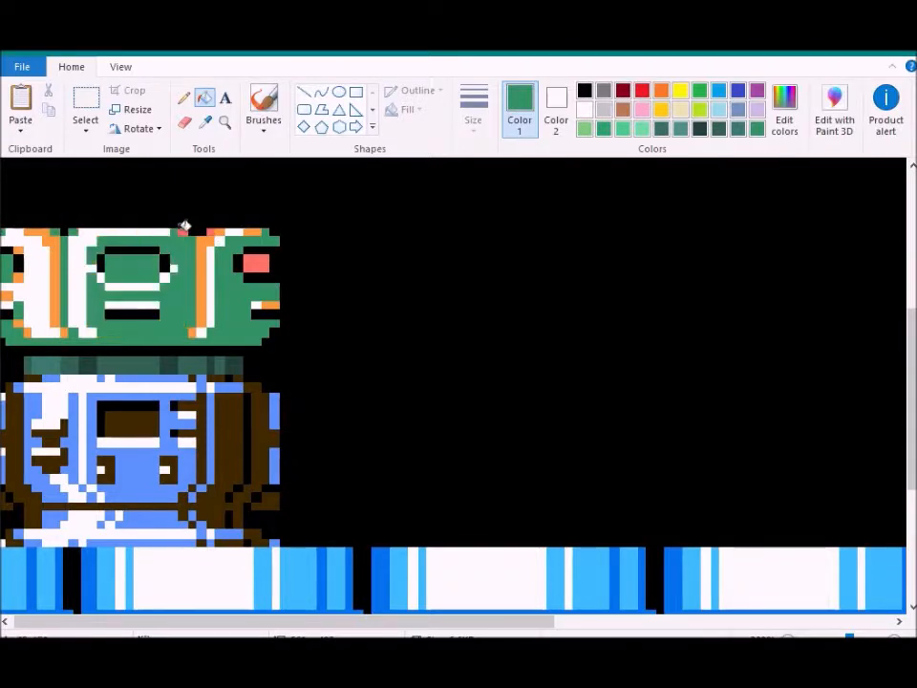
{"action": "key", "text": "ctrl+z"}
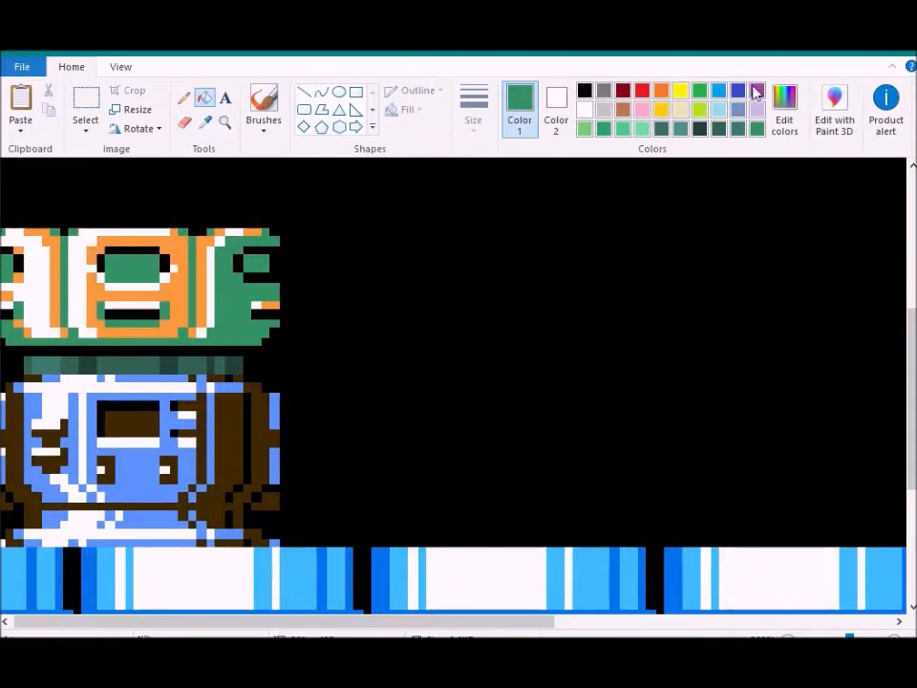
Lighten the green and fill all orange shading of the upper machine part with it
{"action": "left_click", "coordinate": [784, 110]}
{"action": "left_click_drag", "start_coordinate": [648, 330], "coordinate": [648, 317]}
{"action": "left_click", "coordinate": [298, 469]}
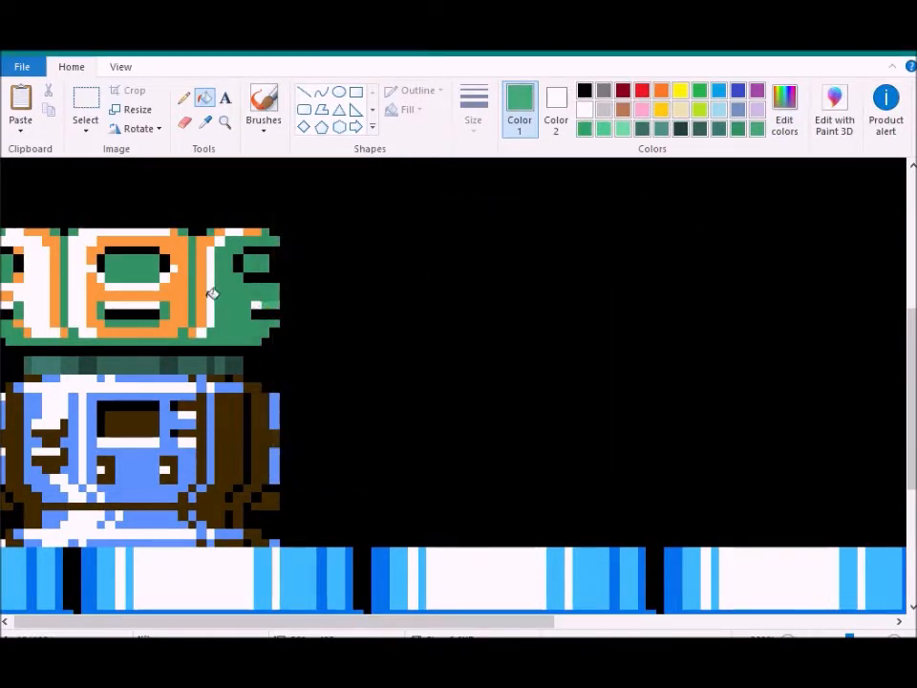
{"action": "left_click", "coordinate": [199, 328]}
{"action": "left_click", "coordinate": [44, 227]}
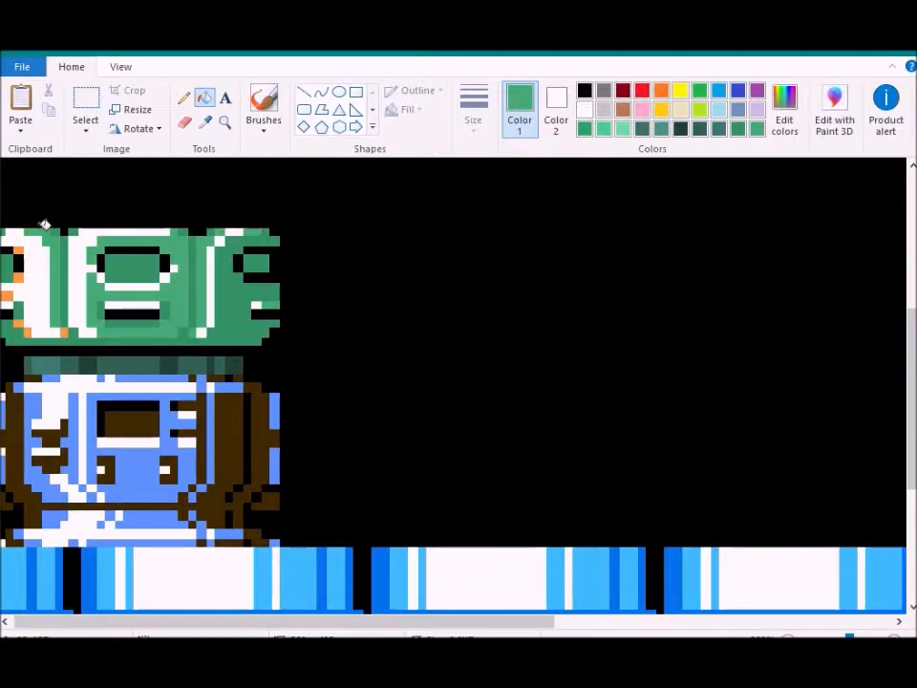
{"action": "left_click", "coordinate": [19, 277]}
{"action": "left_click", "coordinate": [7, 296]}
{"action": "left_click", "coordinate": [18, 323]}
{"action": "left_click", "coordinate": [26, 333]}
{"action": "left_click", "coordinate": [64, 332]}
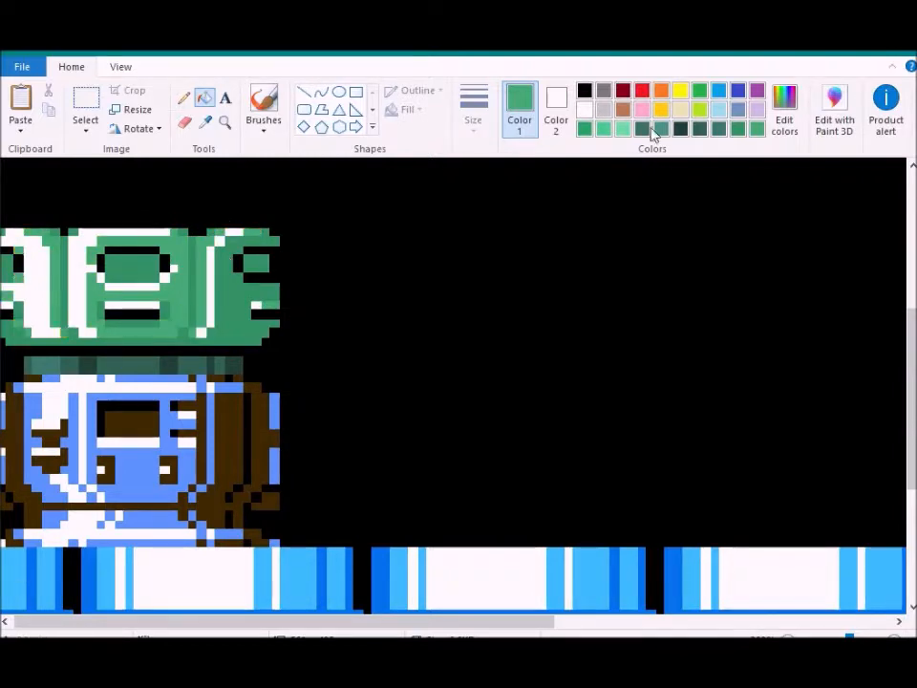
Mix a still lighter green and fill the white highlights along the upper machine part's top edge, side and window corner
{"action": "left_click", "coordinate": [784, 110]}
{"action": "left_click_drag", "start_coordinate": [661, 322], "coordinate": [647, 305]}
{"action": "left_click", "coordinate": [298, 469]}
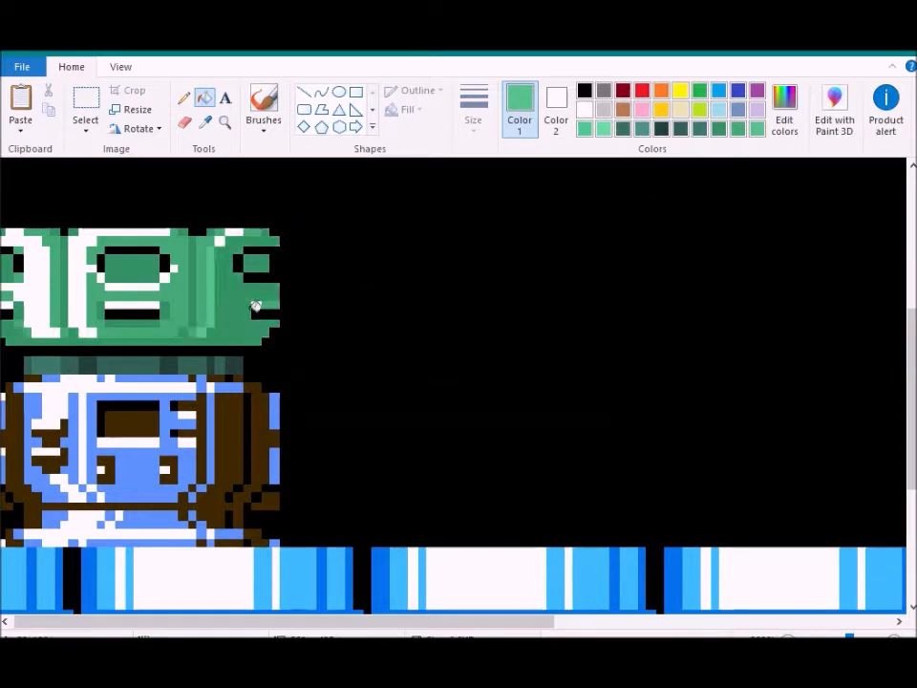
{"action": "left_click", "coordinate": [238, 232]}
{"action": "left_click", "coordinate": [221, 240]}
{"action": "left_click", "coordinate": [161, 231]}
{"action": "left_click", "coordinate": [165, 276]}
{"action": "left_click", "coordinate": [175, 268]}
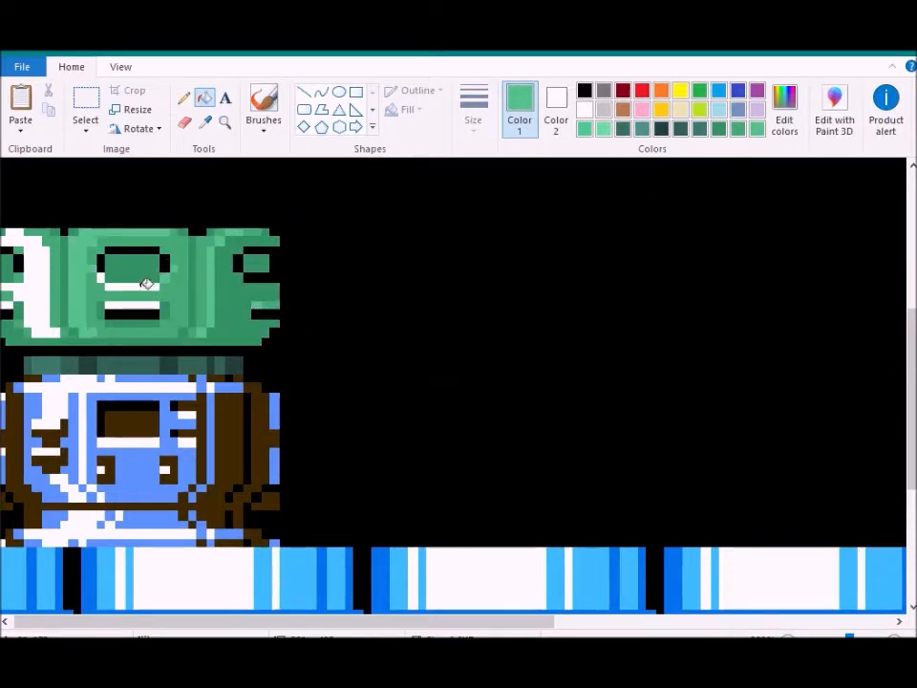
Fill the remaining white window bars and broad highlights of the upper machine part with the same lighter green
{"action": "left_click", "coordinate": [143, 287]}
{"action": "left_click", "coordinate": [102, 277]}
{"action": "left_click", "coordinate": [127, 305]}
{"action": "left_click", "coordinate": [42, 303]}
{"action": "left_click", "coordinate": [8, 306]}
Mix a dark teal of red 58, green 99, blue 98 and fill the brown side shading of the blue machine part
{"action": "scroll", "coordinate": [106, 268], "scroll_direction": "up", "scroll_amount": 1}
{"action": "scroll", "coordinate": [191, 261], "scroll_direction": "down", "scroll_amount": 2}
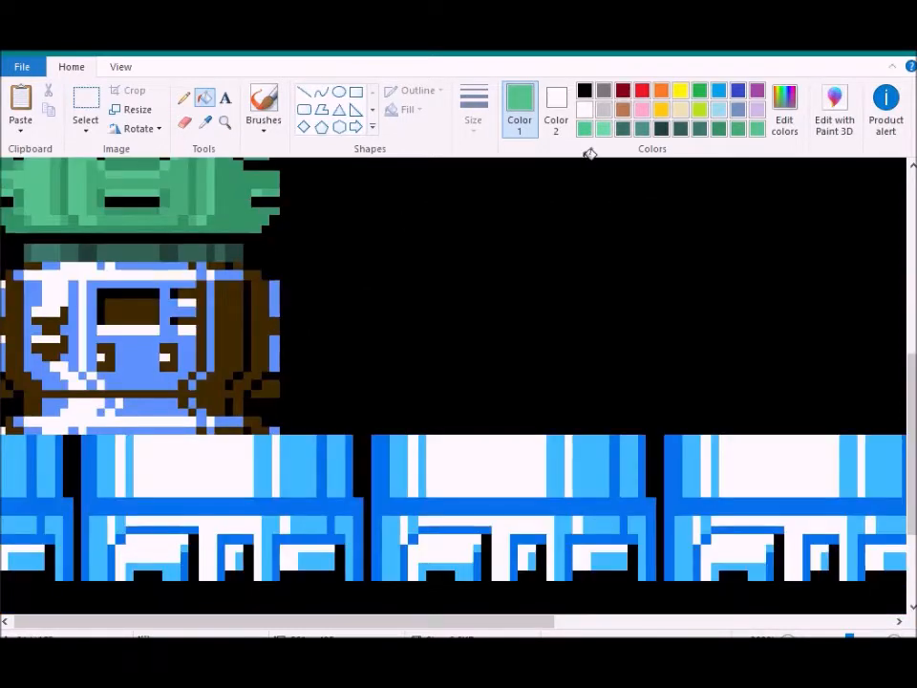
{"action": "left_click", "coordinate": [798, 113]}
{"action": "left_click", "coordinate": [540, 351]}
{"action": "left_click", "coordinate": [645, 343]}
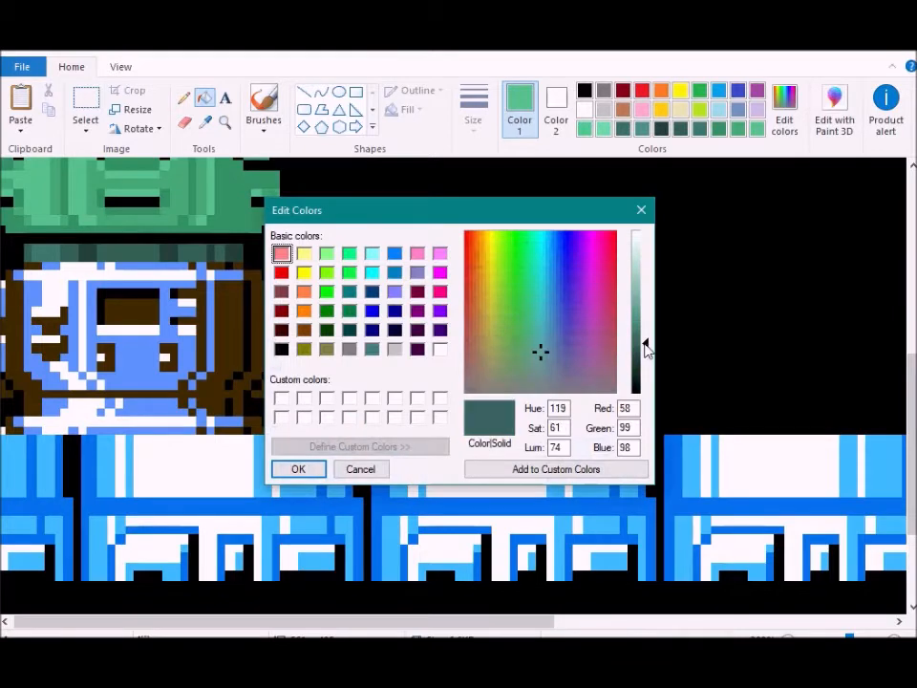
{"action": "left_click", "coordinate": [312, 469]}
{"action": "left_click", "coordinate": [265, 322]}
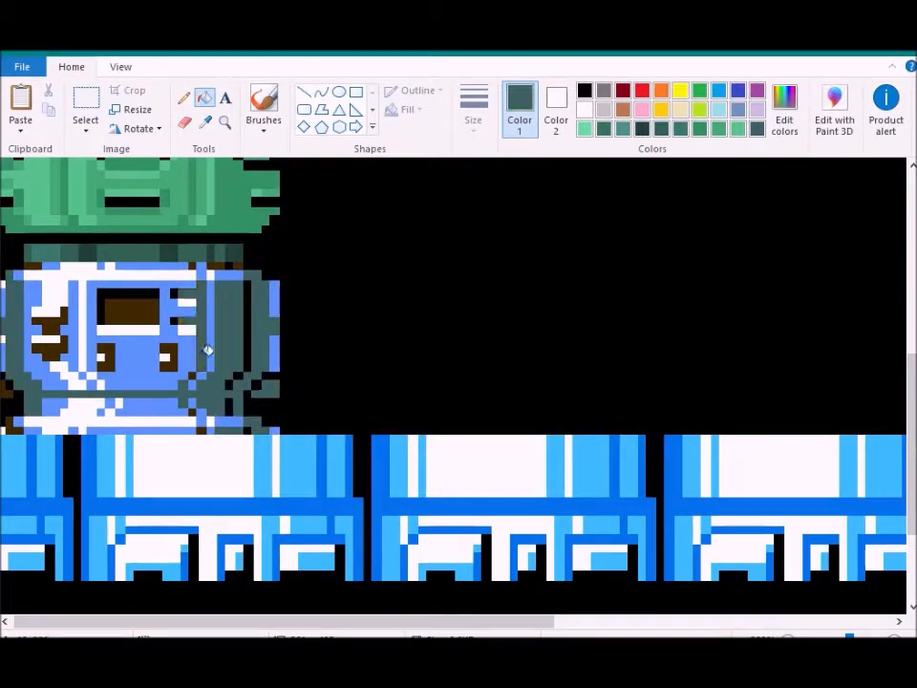
{"action": "left_click", "coordinate": [241, 264]}
{"action": "left_click", "coordinate": [217, 265]}
Fill the brown squares, vents and edge patches of the blue machine part with the same dark teal
{"action": "left_click", "coordinate": [174, 353]}
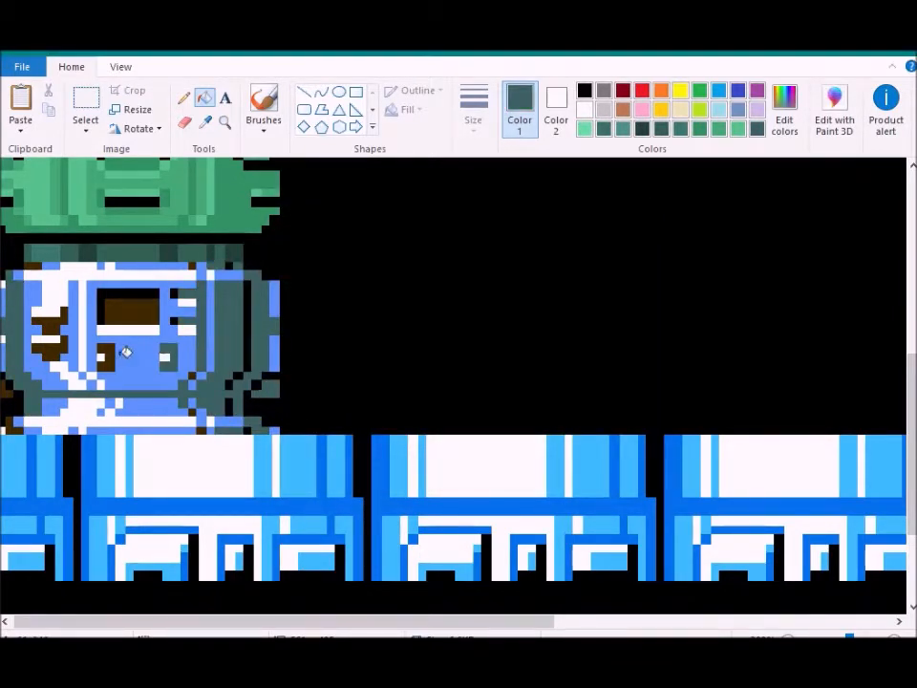
{"action": "left_click", "coordinate": [111, 353]}
{"action": "left_click", "coordinate": [10, 418]}
{"action": "left_click", "coordinate": [5, 390]}
{"action": "left_click", "coordinate": [50, 353]}
{"action": "left_click", "coordinate": [55, 328]}
{"action": "left_click", "coordinate": [32, 266]}
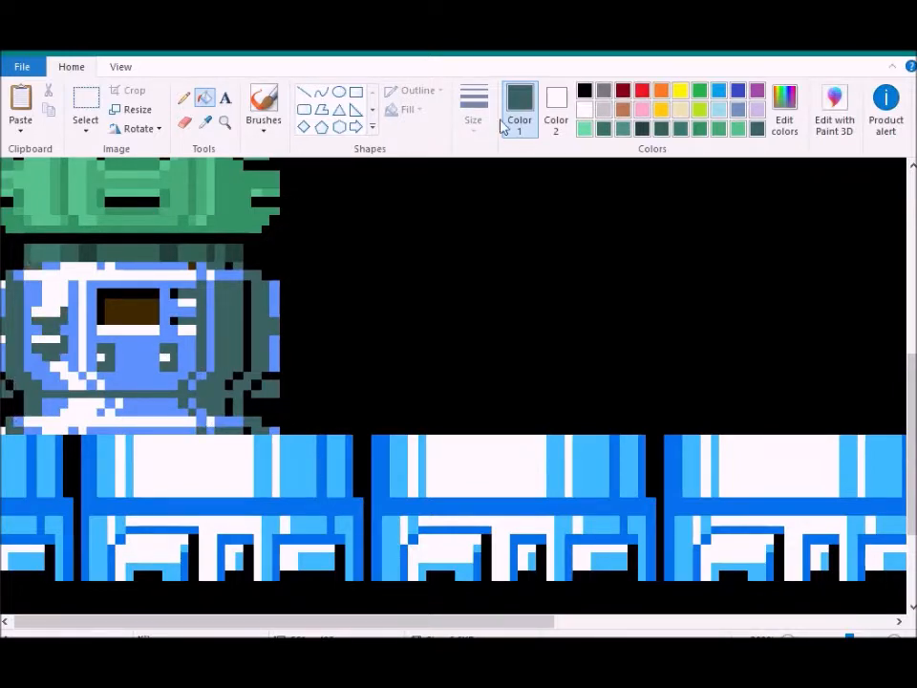
Mix a lighter teal and fill the blue front panel, right side and base of the lower machine part
{"action": "left_click", "coordinate": [784, 109]}
{"action": "left_click", "coordinate": [360, 469]}
{"action": "left_click", "coordinate": [206, 342]}
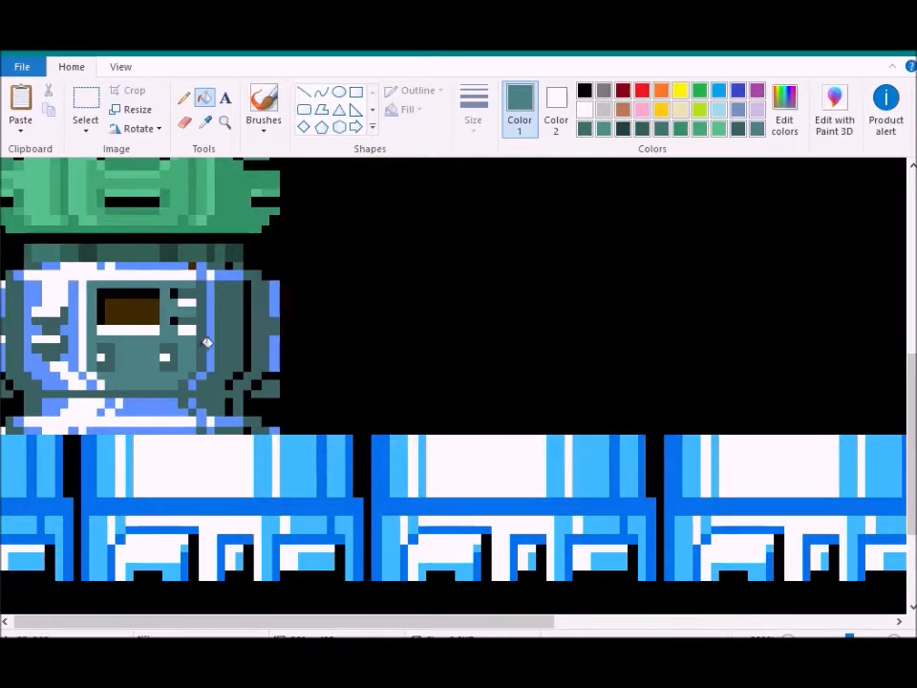
{"action": "left_click", "coordinate": [211, 334]}
{"action": "left_click", "coordinate": [276, 290]}
{"action": "left_click", "coordinate": [276, 340]}
{"action": "left_click", "coordinate": [231, 419]}
{"action": "left_click", "coordinate": [272, 429]}
{"action": "left_click", "coordinate": [208, 416]}
{"action": "left_click", "coordinate": [209, 425]}
{"action": "left_click", "coordinate": [193, 428]}
{"action": "left_click", "coordinate": [180, 406]}
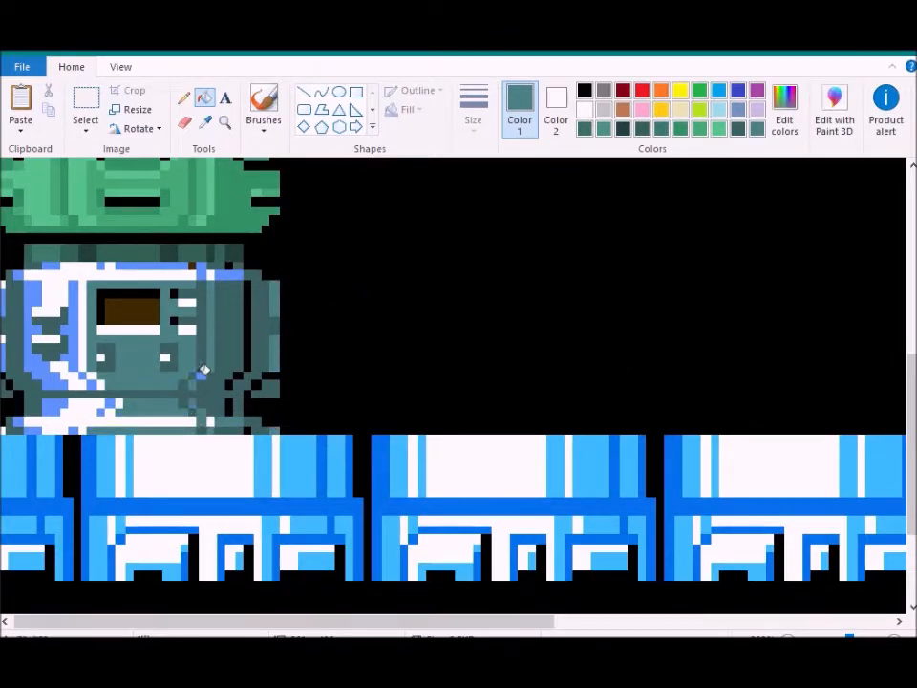
Fill the blue top edge and left-side shading of the lower machine part with the same teal
{"action": "left_click", "coordinate": [227, 273]}
{"action": "left_click", "coordinate": [203, 274]}
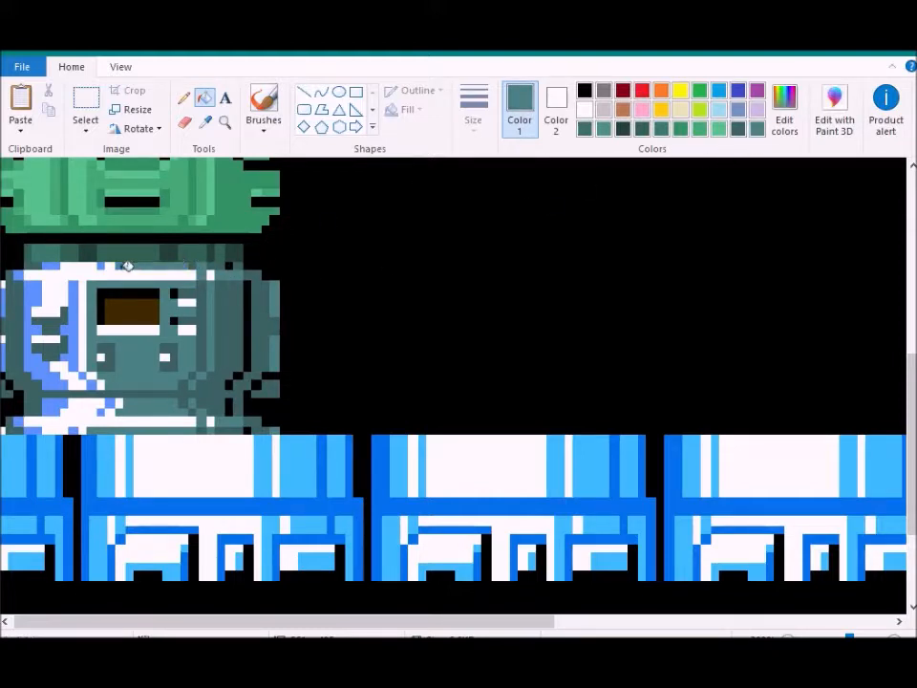
{"action": "left_click", "coordinate": [56, 259]}
{"action": "key", "text": "ctrl+z"}
{"action": "left_click", "coordinate": [52, 266]}
{"action": "left_click", "coordinate": [75, 294]}
{"action": "left_click", "coordinate": [34, 290]}
{"action": "left_click", "coordinate": [20, 274]}
{"action": "left_click", "coordinate": [7, 301]}
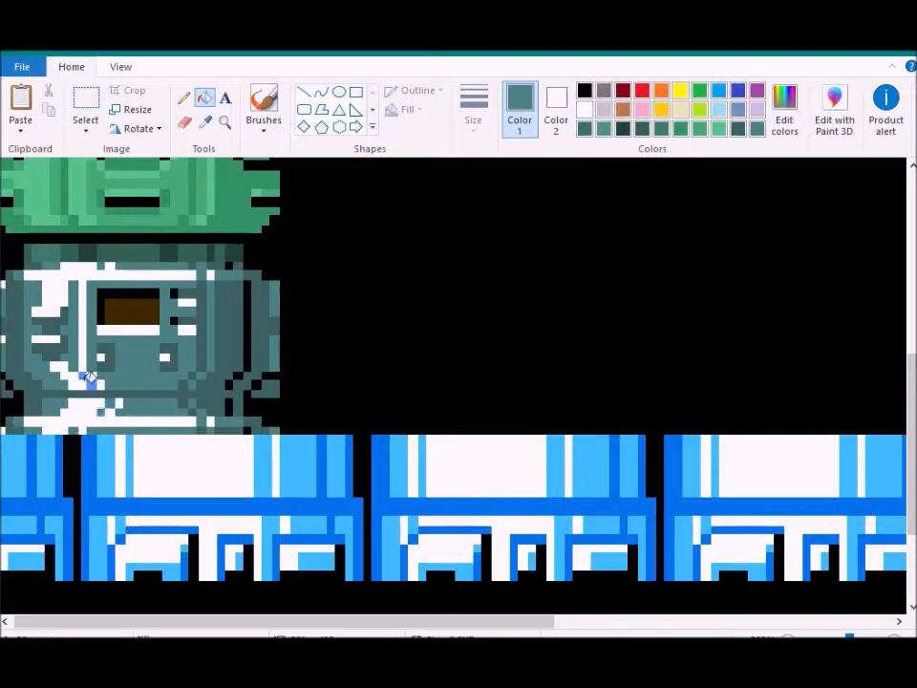
Mix a light teal of red 103, green 167, blue 166 and fill the white highlights on the machine part's base, vents and top edge
{"action": "left_click", "coordinate": [785, 113]}
{"action": "left_click", "coordinate": [647, 307]}
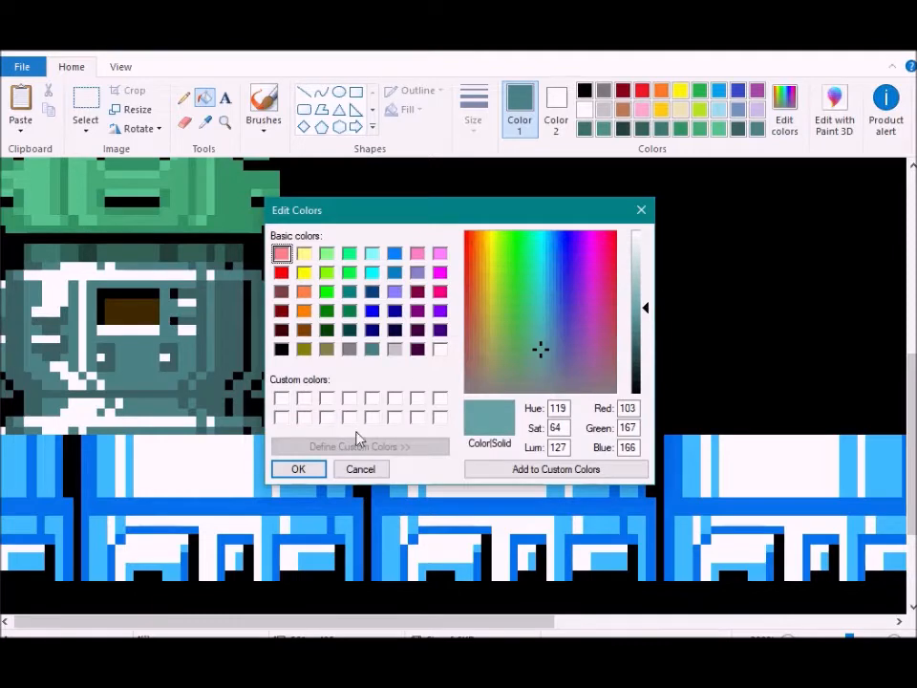
{"action": "left_click", "coordinate": [298, 469]}
{"action": "left_click", "coordinate": [187, 420]}
{"action": "left_click", "coordinate": [187, 302]}
{"action": "left_click", "coordinate": [193, 274]}
{"action": "left_click", "coordinate": [210, 275]}
Fill the machine part's remaining white highlights with the light teal and its brown window with the dark teal
{"action": "left_click", "coordinate": [153, 329]}
{"action": "left_click", "coordinate": [50, 338]}
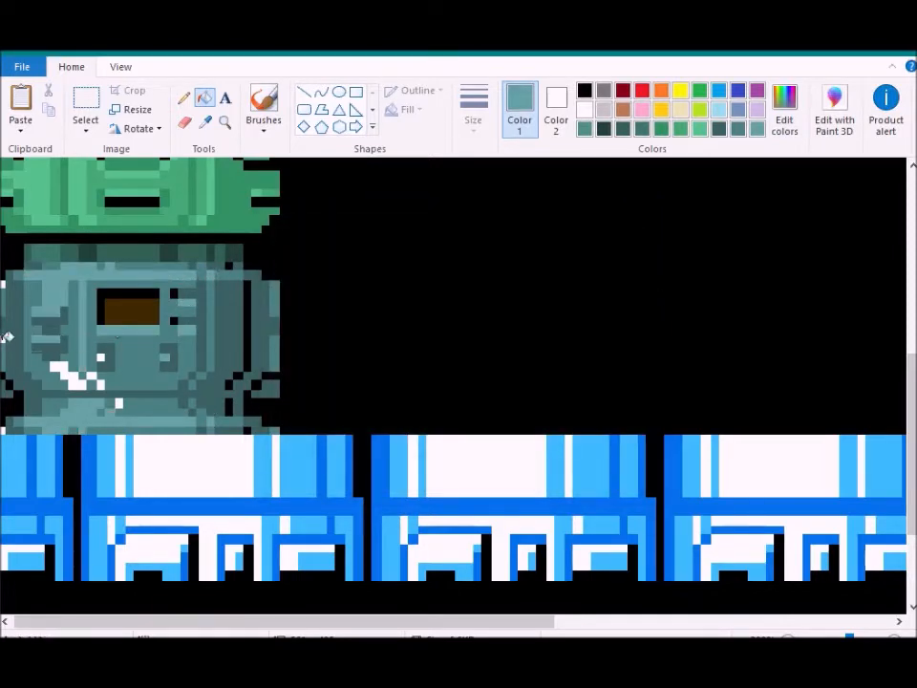
{"action": "left_click", "coordinate": [62, 379]}
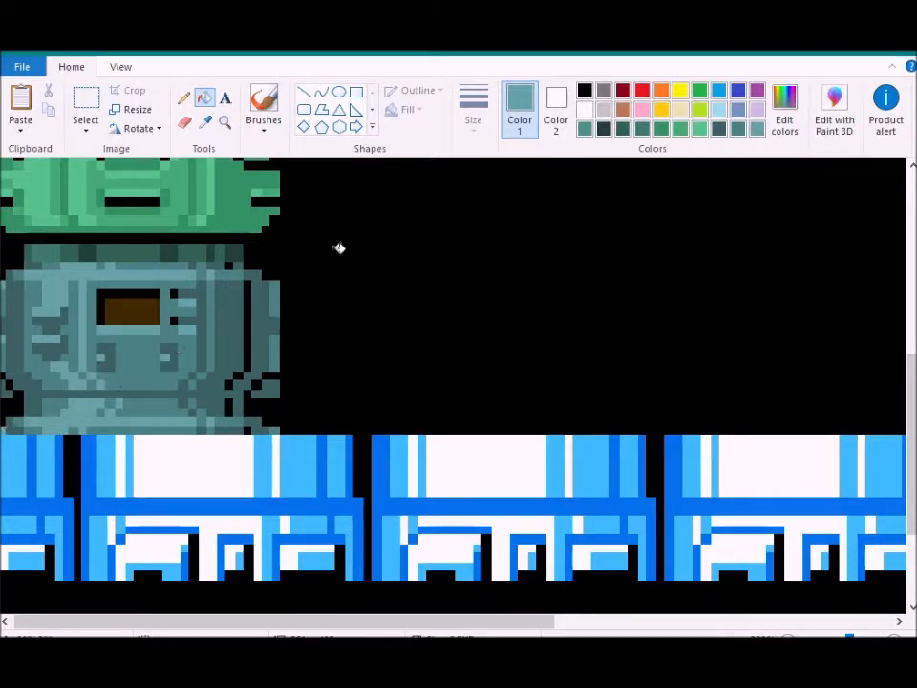
{"action": "left_click", "coordinate": [719, 128]}
{"action": "left_click", "coordinate": [154, 306]}
Mix a dark green and fill the dark blue outer frames along the row of blue-and-white blocks
{"action": "scroll", "coordinate": [246, 256], "scroll_direction": "up", "scroll_amount": 3}
{"action": "left_click", "coordinate": [121, 66]}
{"action": "left_click", "coordinate": [57, 123]}
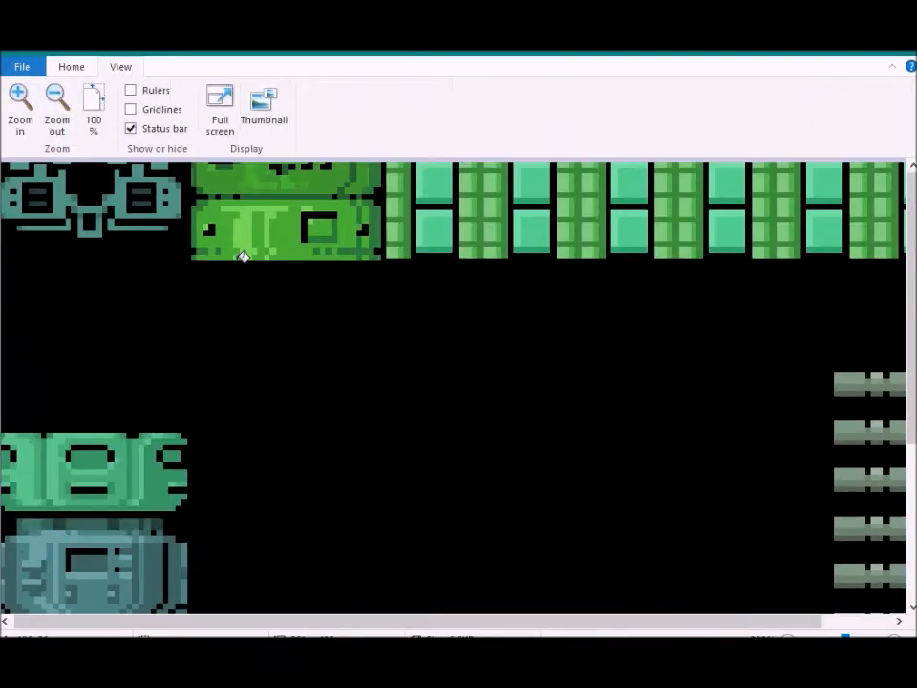
{"action": "scroll", "coordinate": [249, 271], "scroll_direction": "down", "scroll_amount": 3}
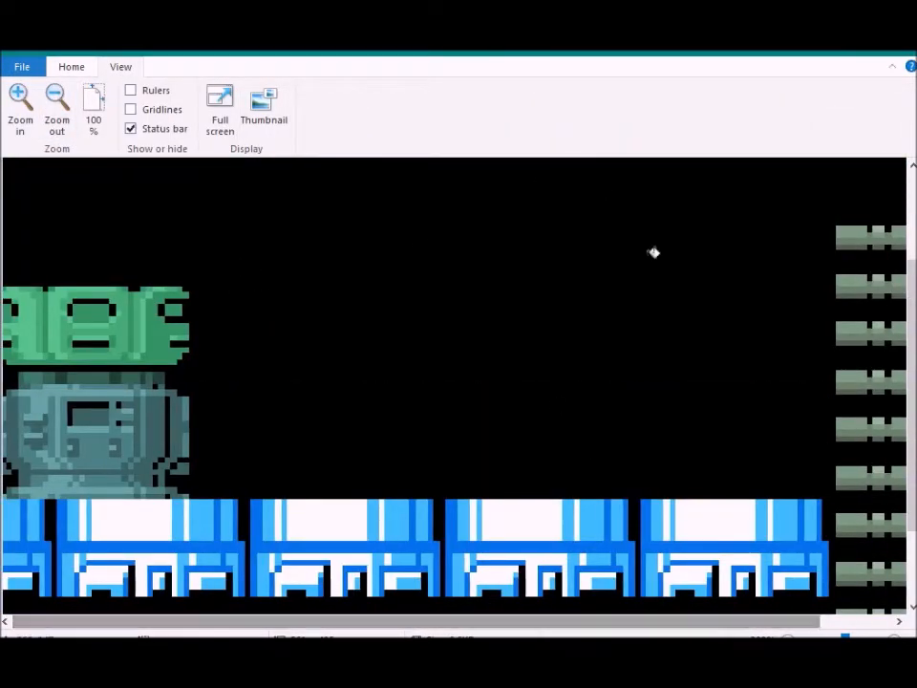
{"action": "left_click", "coordinate": [71, 66]}
{"action": "left_click", "coordinate": [783, 110]}
{"action": "left_click", "coordinate": [528, 332]}
{"action": "left_click", "coordinate": [531, 300]}
{"action": "left_click_drag", "start_coordinate": [643, 343], "coordinate": [643, 354]}
{"action": "left_click", "coordinate": [304, 472]}
{"action": "left_click", "coordinate": [297, 539]}
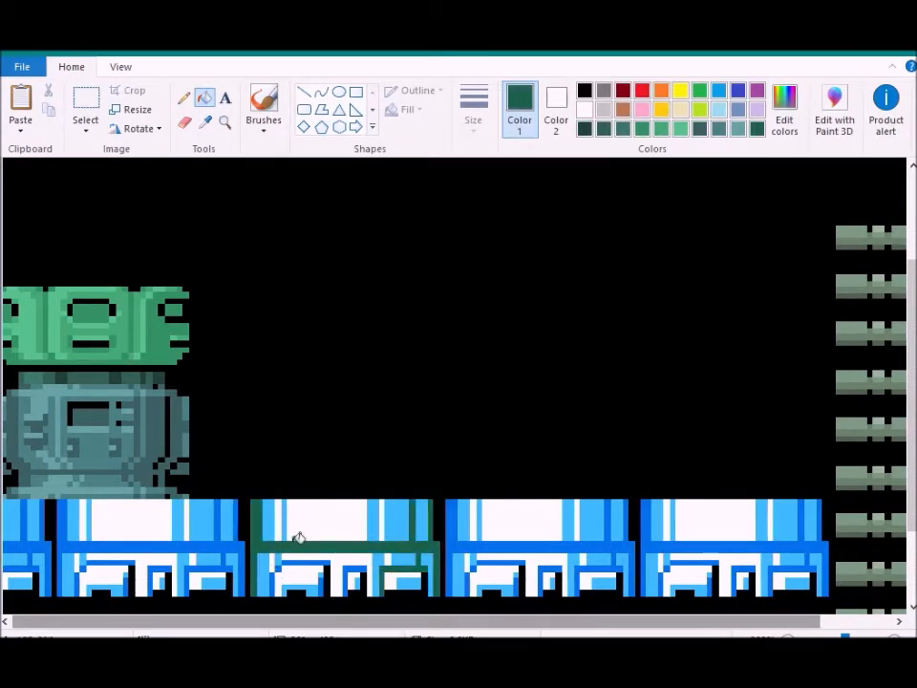
{"action": "left_click", "coordinate": [623, 532]}
{"action": "left_click", "coordinate": [754, 529]}
{"action": "left_click", "coordinate": [228, 537]}
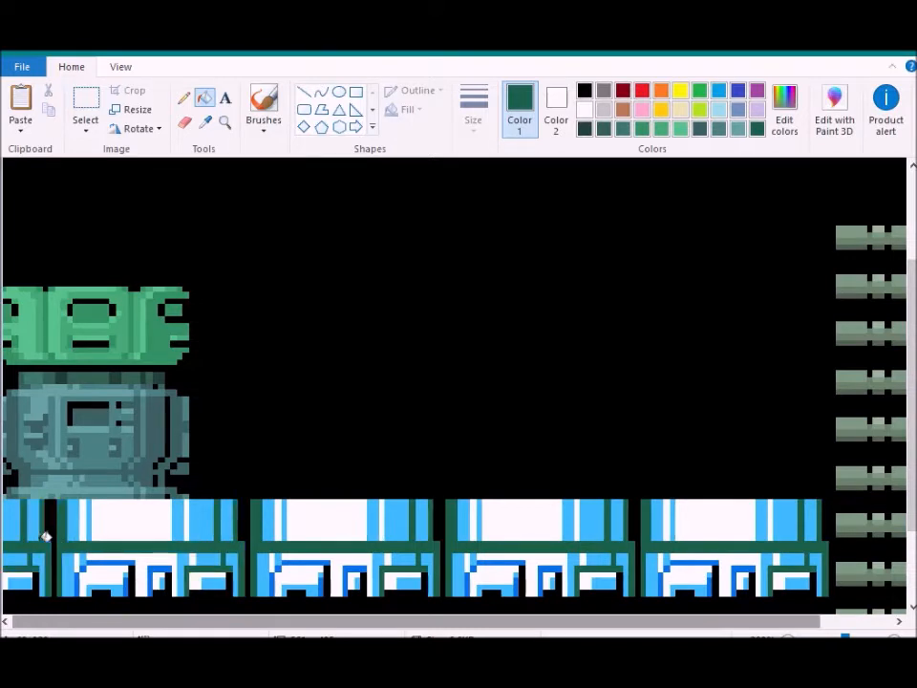
Fill the remaining dark blue inner outlines along the block row with the same dark green
{"action": "left_click", "coordinate": [105, 562]}
{"action": "left_click", "coordinate": [79, 574]}
{"action": "left_click", "coordinate": [152, 569]}
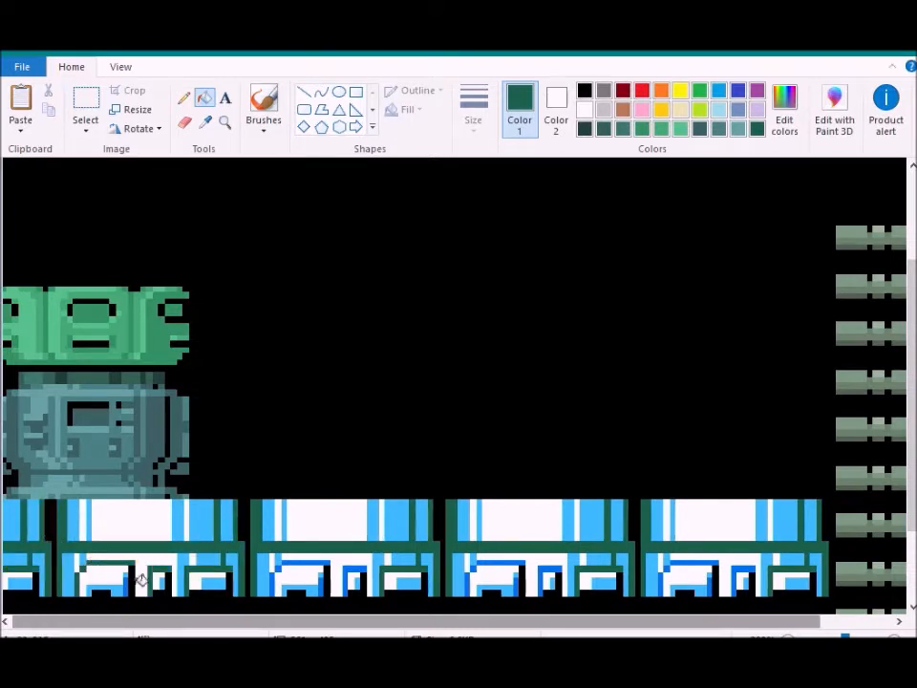
{"action": "left_click", "coordinate": [288, 561]}
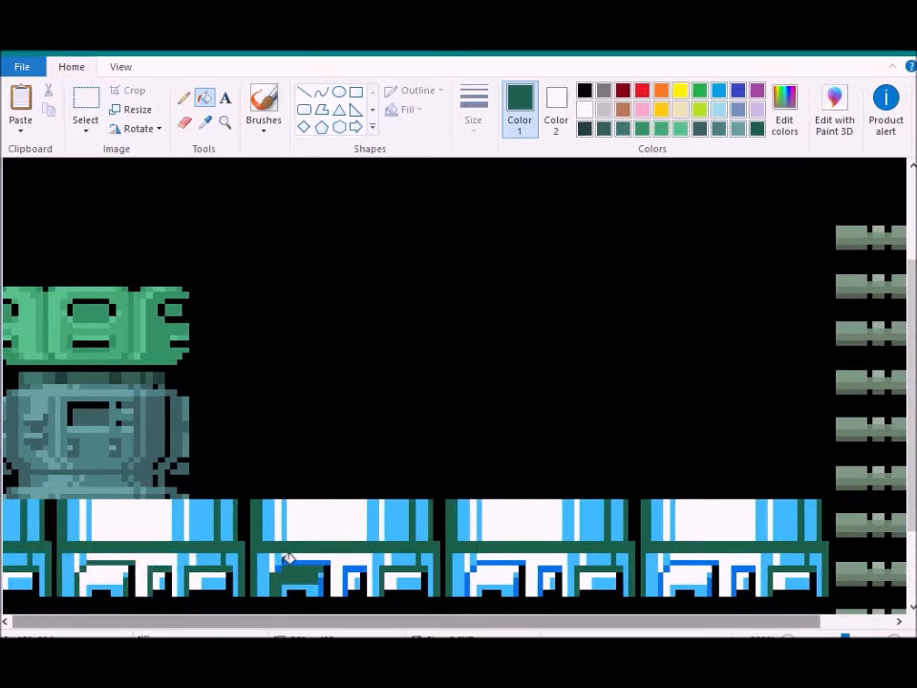
{"action": "key", "text": "ctrl+z"}
{"action": "left_click", "coordinate": [294, 564]}
{"action": "left_click", "coordinate": [322, 581]}
{"action": "left_click", "coordinate": [347, 575]}
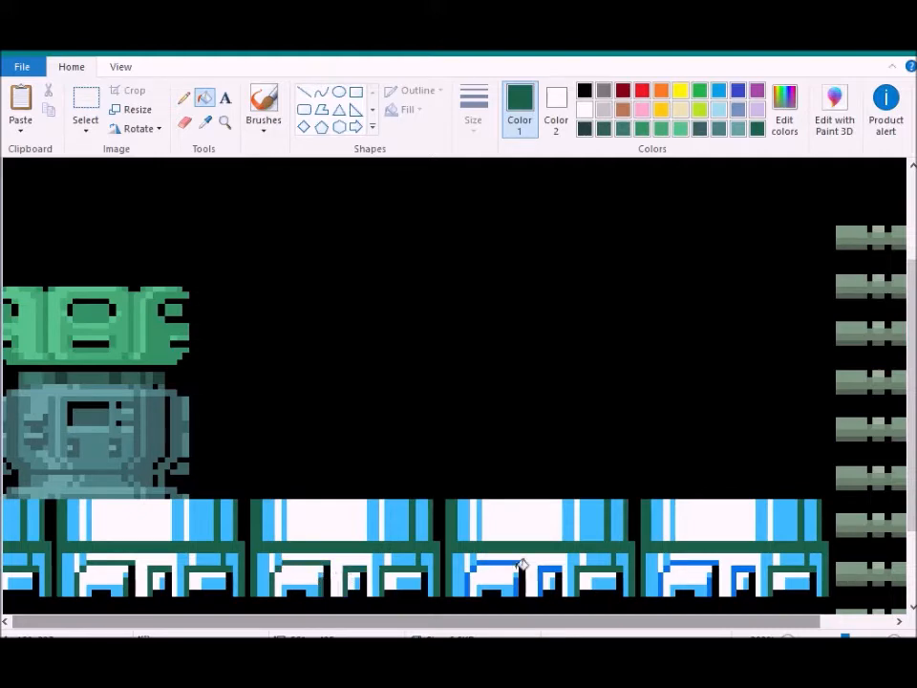
{"action": "left_click", "coordinate": [525, 559]}
{"action": "left_click", "coordinate": [543, 573]}
{"action": "left_click", "coordinate": [673, 565]}
Mix a lighter green and fill the light blue areas of the partly visible block at the row's left end
{"action": "left_click", "coordinate": [784, 108]}
{"action": "left_click", "coordinate": [634, 339]}
{"action": "left_click", "coordinate": [297, 469]}
{"action": "left_click", "coordinate": [33, 509]}
{"action": "left_click", "coordinate": [12, 527]}
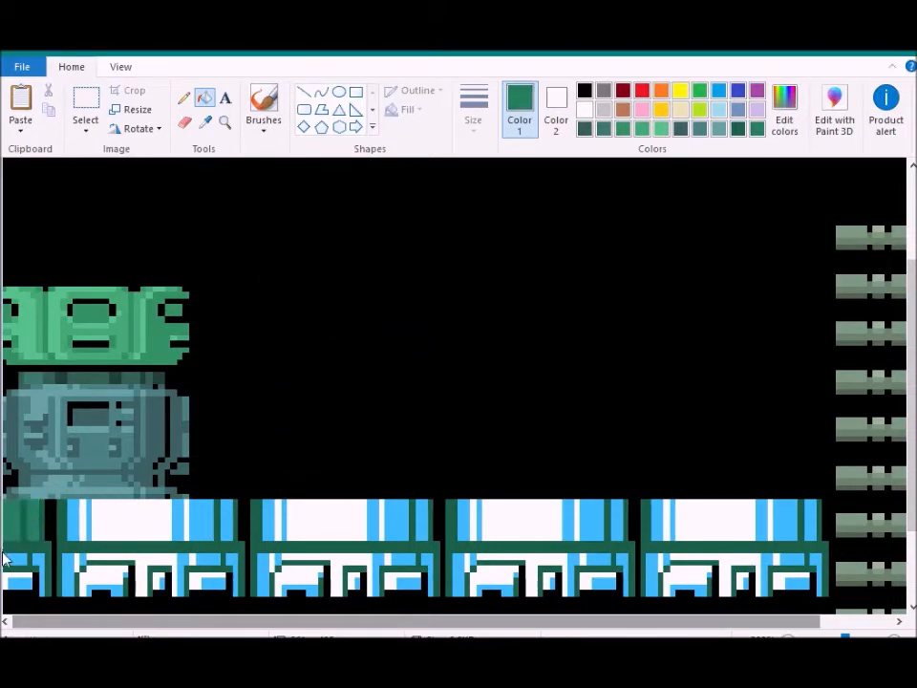
{"action": "left_click", "coordinate": [12, 559]}
{"action": "left_click", "coordinate": [19, 582]}
{"action": "left_click", "coordinate": [35, 559]}
Fill the light blue shading of the first full block with the same medium green
{"action": "left_click", "coordinate": [68, 561]}
{"action": "left_click", "coordinate": [74, 531]}
{"action": "left_click", "coordinate": [86, 517]}
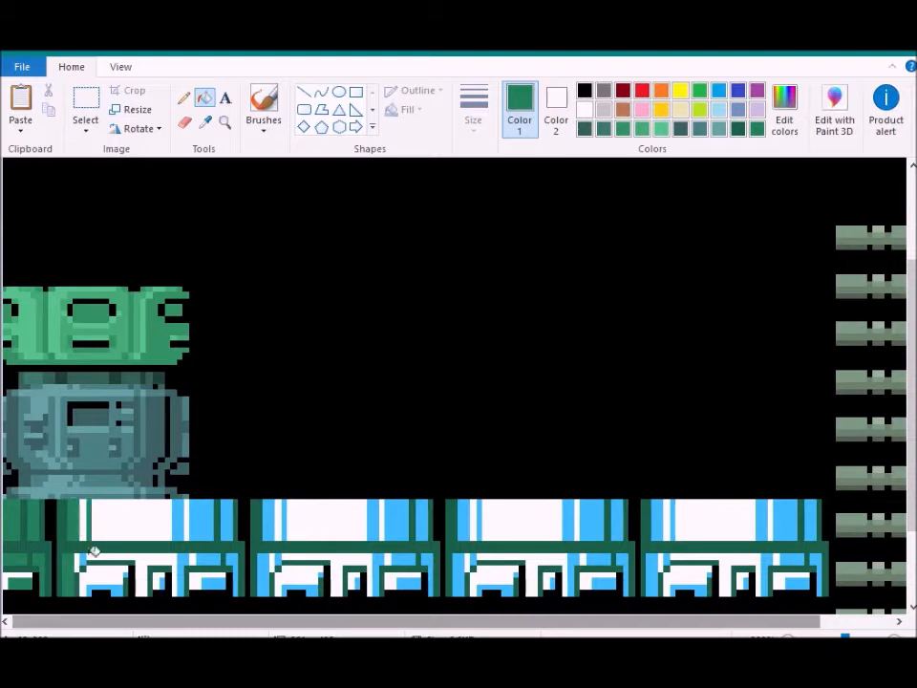
{"action": "left_click", "coordinate": [112, 580]}
{"action": "left_click", "coordinate": [179, 566]}
{"action": "left_click", "coordinate": [179, 527]}
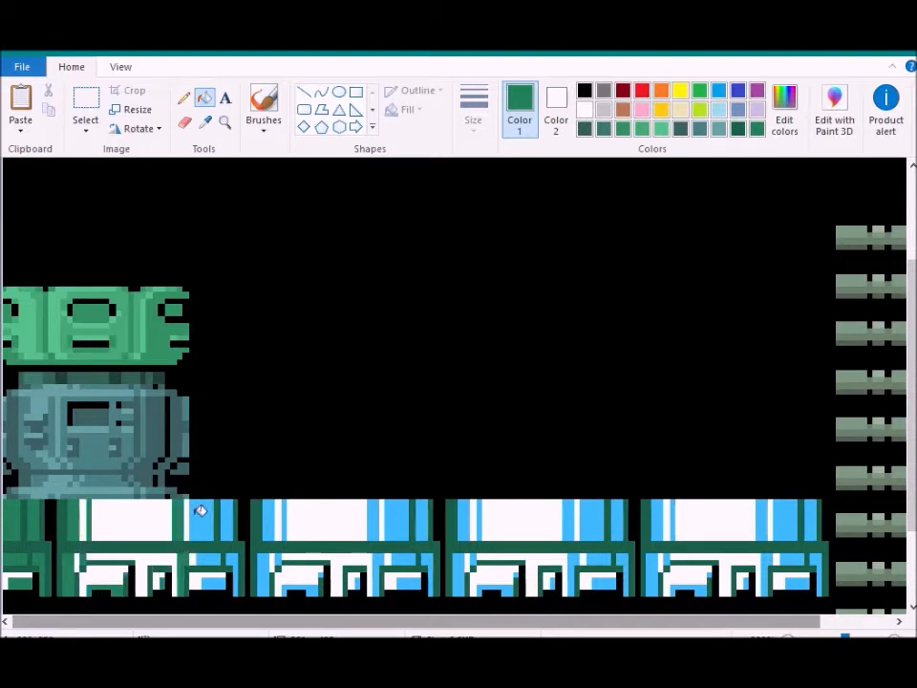
{"action": "left_click", "coordinate": [194, 514]}
{"action": "left_click", "coordinate": [205, 559]}
{"action": "left_click", "coordinate": [220, 580]}
{"action": "left_click", "coordinate": [231, 557]}
{"action": "left_click", "coordinate": [227, 527]}
Fill the light blue shading of the second full block with the same medium green
{"action": "left_click", "coordinate": [268, 513]}
{"action": "left_click", "coordinate": [270, 564]}
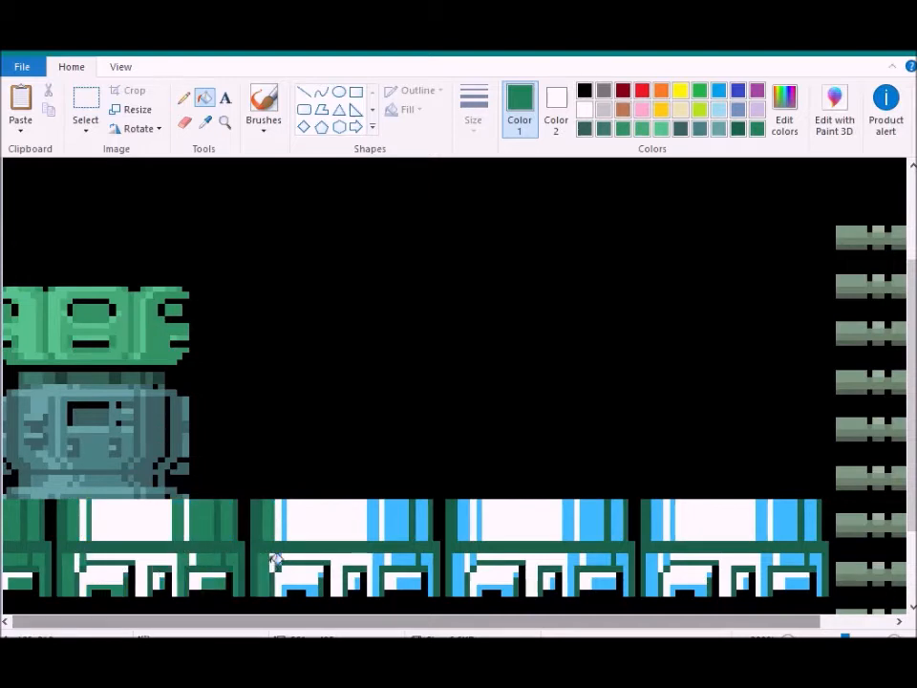
{"action": "left_click", "coordinate": [284, 531]}
{"action": "left_click", "coordinate": [306, 583]}
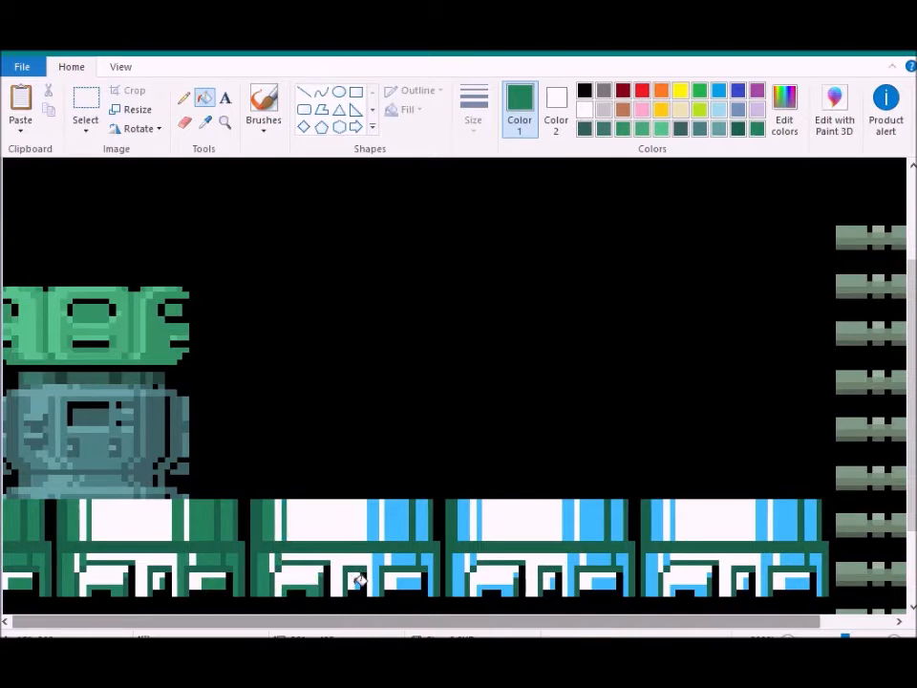
{"action": "left_click", "coordinate": [357, 583]}
{"action": "left_click", "coordinate": [373, 535]}
{"action": "left_click", "coordinate": [390, 525]}
{"action": "left_click", "coordinate": [379, 559]}
{"action": "left_click", "coordinate": [407, 558]}
{"action": "left_click", "coordinate": [409, 580]}
{"action": "left_click", "coordinate": [429, 559]}
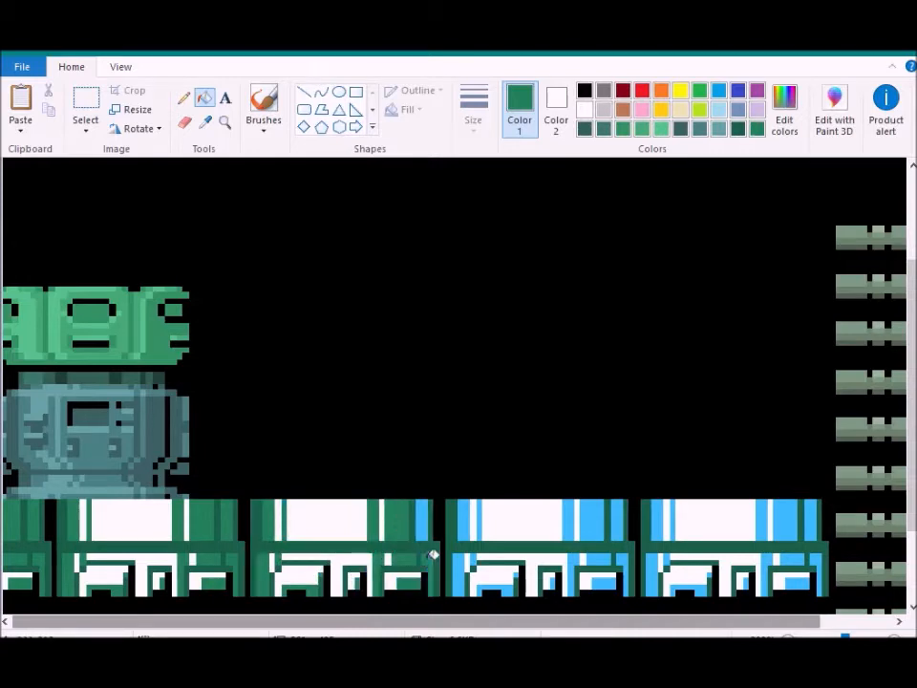
{"action": "left_click", "coordinate": [422, 530]}
Fill the light blue shading of the third full block with the same medium green
{"action": "left_click", "coordinate": [462, 523]}
{"action": "left_click", "coordinate": [463, 564]}
{"action": "left_click", "coordinate": [491, 579]}
{"action": "left_click", "coordinate": [524, 571]}
{"action": "key", "text": "ctrl+z"}
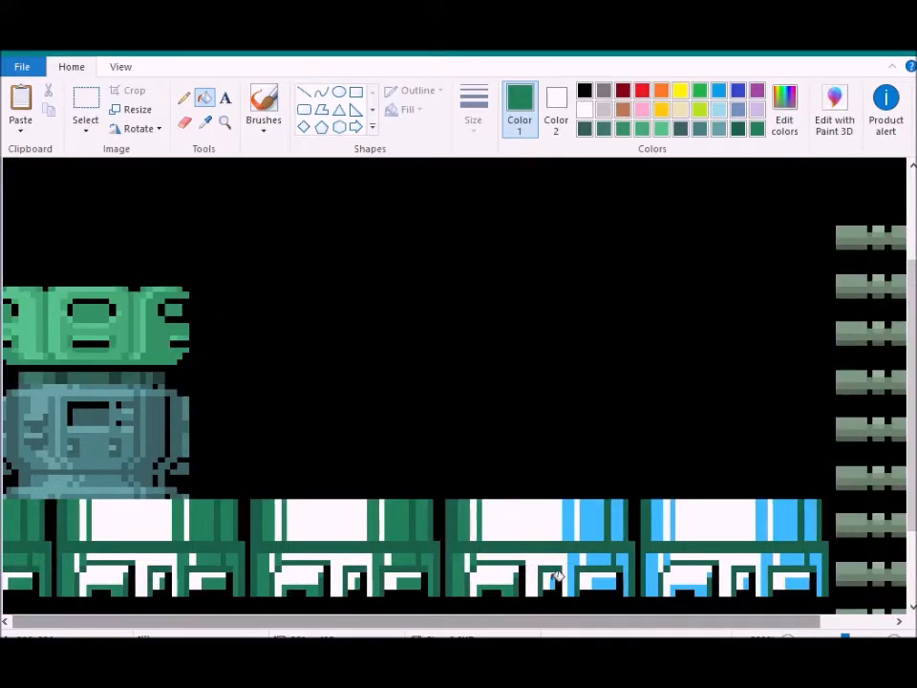
{"action": "left_click", "coordinate": [571, 522]}
{"action": "left_click", "coordinate": [592, 529]}
{"action": "left_click", "coordinate": [607, 579]}
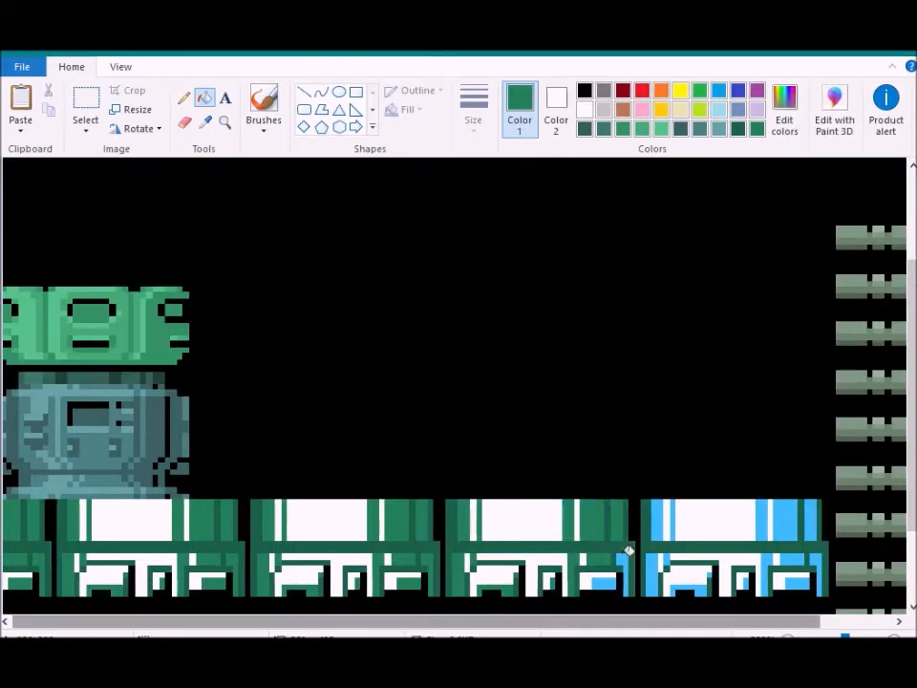
Fill the light blue shading of the last block in the row with the same medium green
{"action": "left_click", "coordinate": [668, 549]}
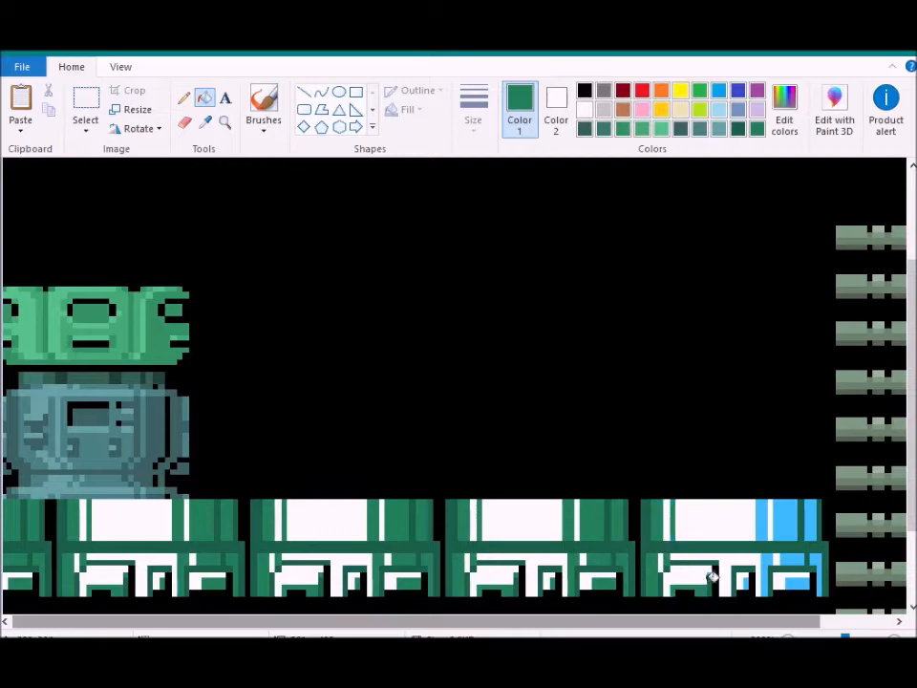
{"action": "left_click", "coordinate": [747, 582]}
{"action": "left_click", "coordinate": [763, 567]}
{"action": "left_click", "coordinate": [763, 535]}
{"action": "left_click", "coordinate": [785, 521]}
{"action": "left_click", "coordinate": [793, 558]}
{"action": "left_click", "coordinate": [794, 582]}
{"action": "left_click", "coordinate": [813, 561]}
{"action": "left_click", "coordinate": [813, 524]}
Mix a brighter green and fill the white panels and stripes of the first full block
{"action": "left_click", "coordinate": [789, 123]}
{"action": "left_click_drag", "start_coordinate": [651, 342], "coordinate": [651, 328]}
{"action": "left_click", "coordinate": [299, 469]}
{"action": "left_click", "coordinate": [94, 531]}
{"action": "left_click", "coordinate": [97, 578]}
{"action": "left_click", "coordinate": [116, 555]}
{"action": "left_click", "coordinate": [78, 564]}
{"action": "left_click", "coordinate": [83, 530]}
{"action": "left_click", "coordinate": [188, 516]}
{"action": "left_click", "coordinate": [205, 579]}
{"action": "left_click", "coordinate": [163, 579]}
Fill the white panels and stripes of the second full block with the same brighter green
{"action": "left_click", "coordinate": [274, 564]}
{"action": "left_click", "coordinate": [270, 560]}
{"action": "key", "text": "ctrl+z"}
{"action": "left_click", "coordinate": [273, 562]}
{"action": "left_click", "coordinate": [278, 528]}
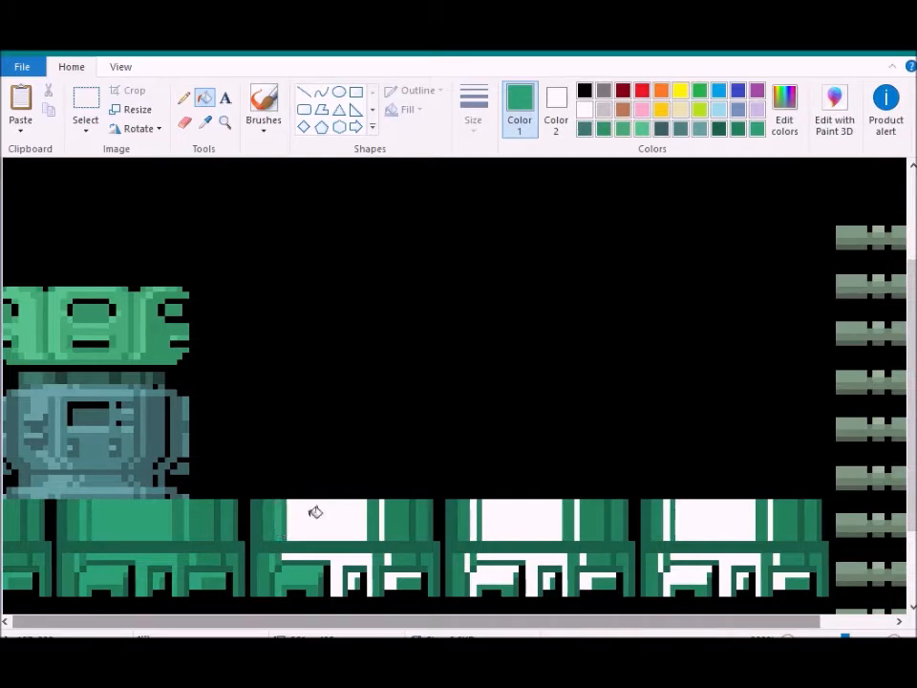
{"action": "left_click", "coordinate": [314, 515]}
{"action": "left_click", "coordinate": [343, 559]}
{"action": "left_click", "coordinate": [354, 576]}
{"action": "left_click", "coordinate": [391, 577]}
{"action": "left_click", "coordinate": [382, 535]}
Fill the white panels and stripes of the third full block with the same brighter green
{"action": "left_click", "coordinate": [483, 526]}
{"action": "left_click", "coordinate": [493, 571]}
{"action": "left_click", "coordinate": [547, 575]}
{"action": "left_click", "coordinate": [593, 577]}
{"action": "left_click", "coordinate": [584, 559]}
{"action": "left_click", "coordinate": [578, 525]}
Fill the white panels and stripes of the last block with the same brighter green
{"action": "left_click", "coordinate": [681, 523]}
{"action": "left_click", "coordinate": [667, 530]}
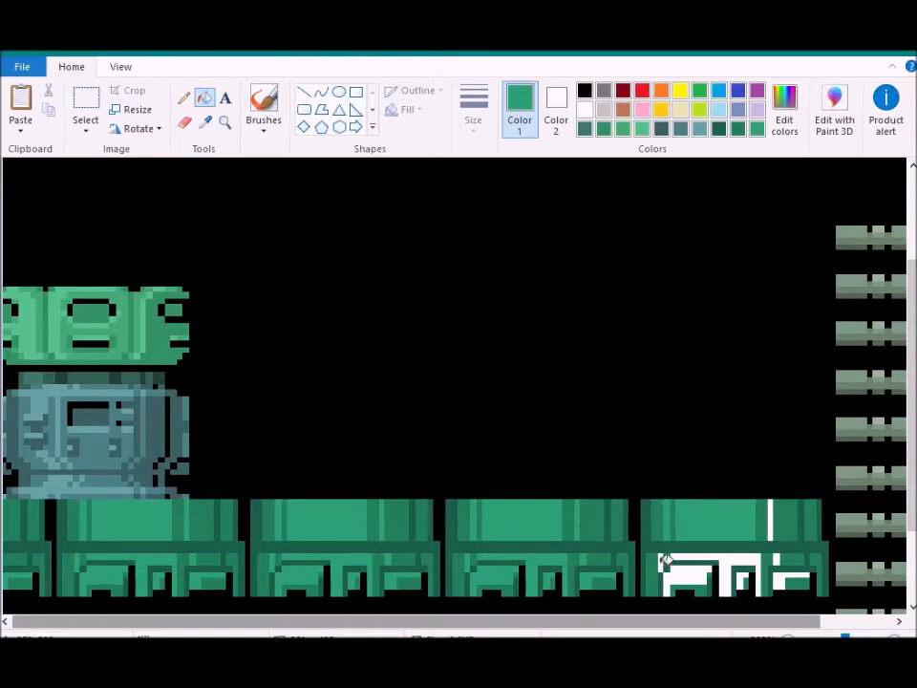
{"action": "left_click", "coordinate": [662, 564]}
{"action": "left_click", "coordinate": [680, 576]}
{"action": "left_click", "coordinate": [716, 557]}
{"action": "left_click", "coordinate": [741, 579]}
{"action": "left_click", "coordinate": [778, 578]}
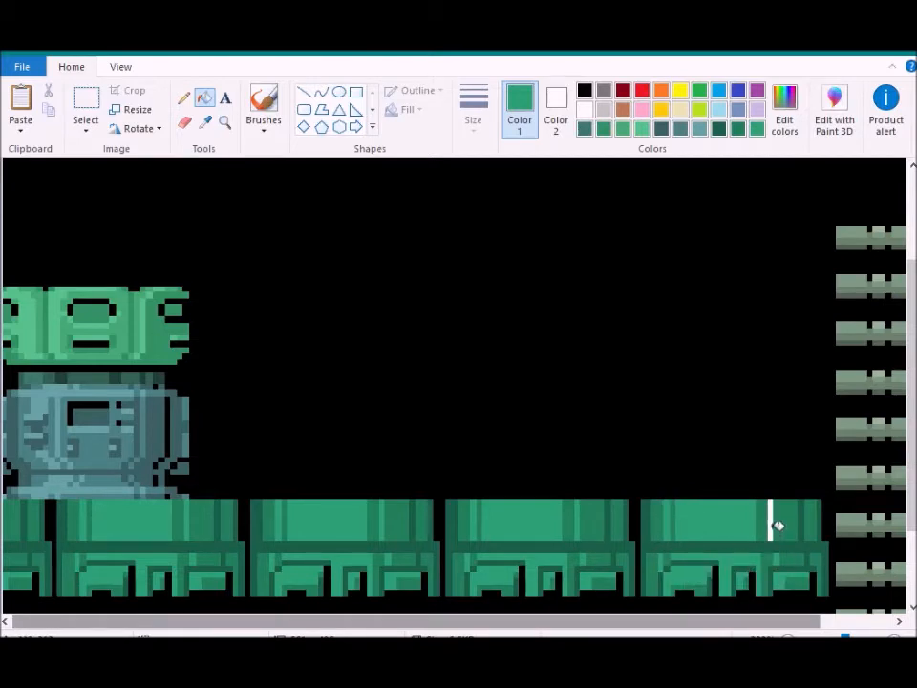
Fill the white cells of the tiled column at the image's right edge with the light green of the neighbouring columns
{"action": "scroll", "coordinate": [512, 350], "scroll_direction": "down", "scroll_amount": 2}
{"action": "left_click", "coordinate": [121, 66]}
{"action": "left_click", "coordinate": [56, 105]}
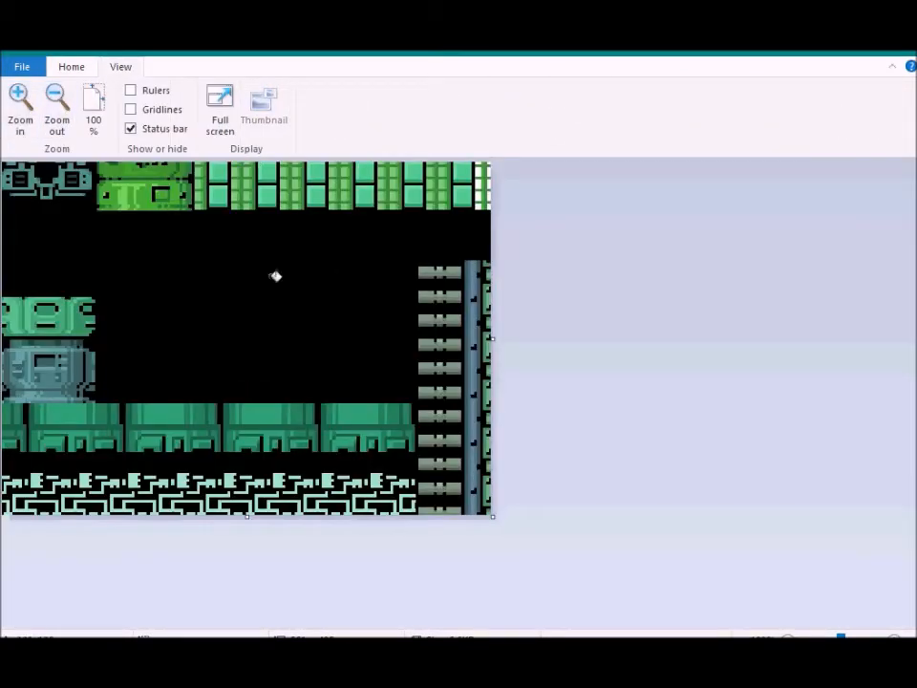
{"action": "left_click", "coordinate": [71, 69]}
{"action": "left_click", "coordinate": [483, 187]}
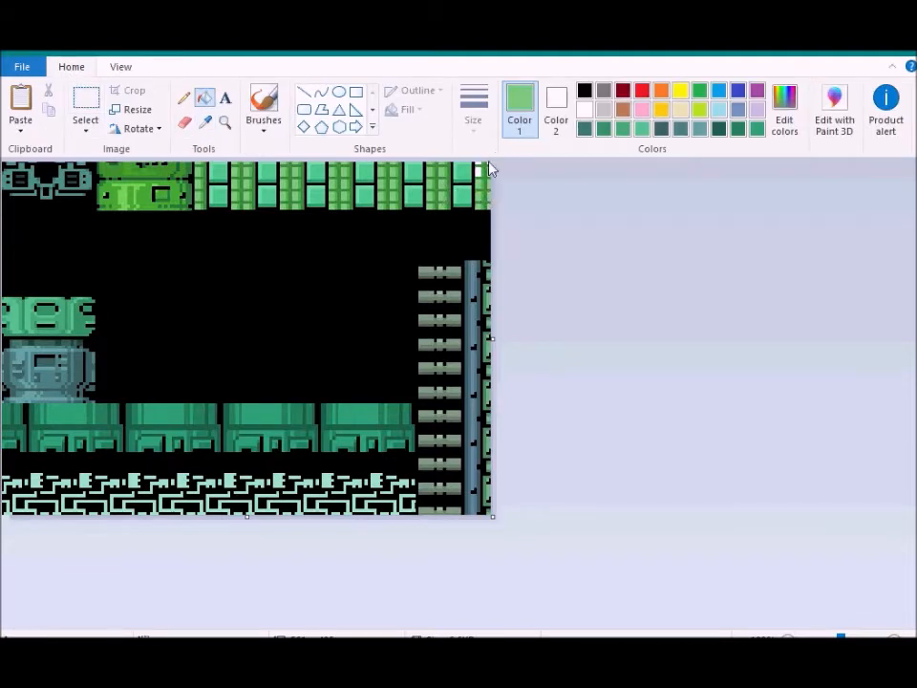
{"action": "left_click", "coordinate": [480, 163]}
{"action": "key", "text": "ctrl+z"}
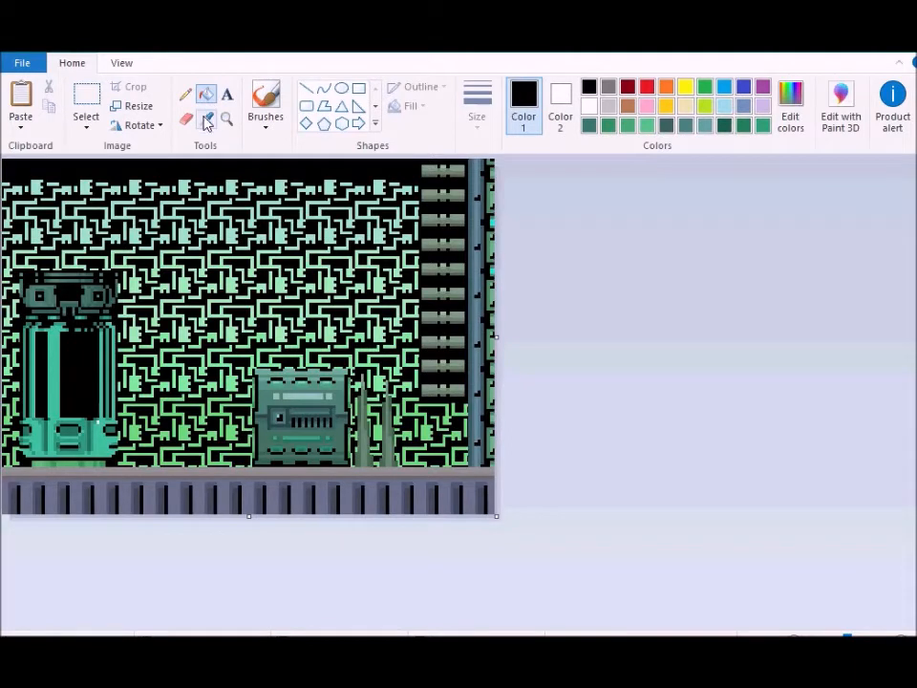
Sample the green of the machinery strip along the image's right edge as the fill colour
{"action": "left_click", "coordinate": [207, 119]}
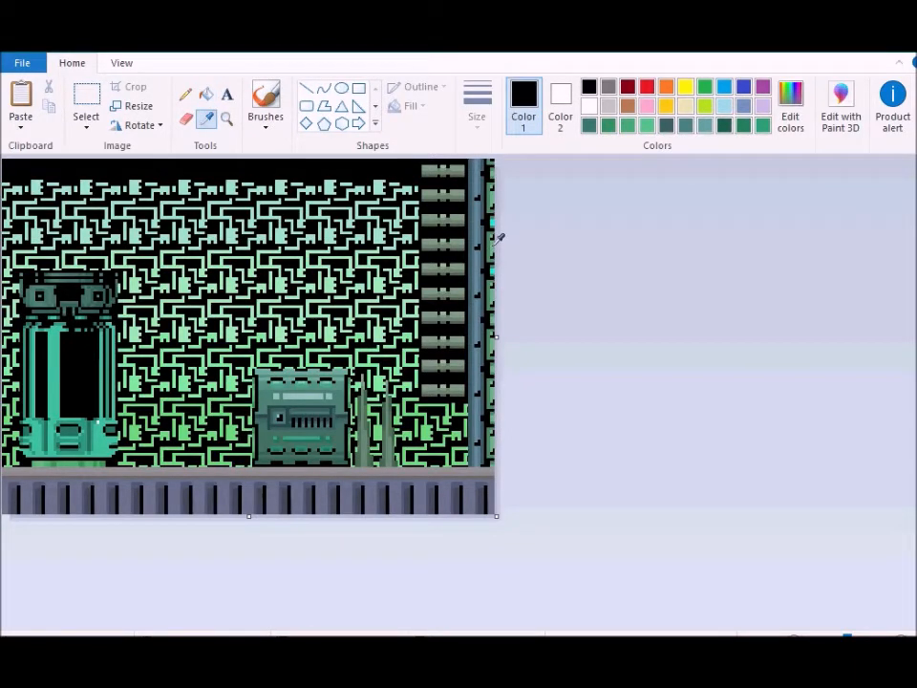
{"action": "left_click", "coordinate": [495, 250]}
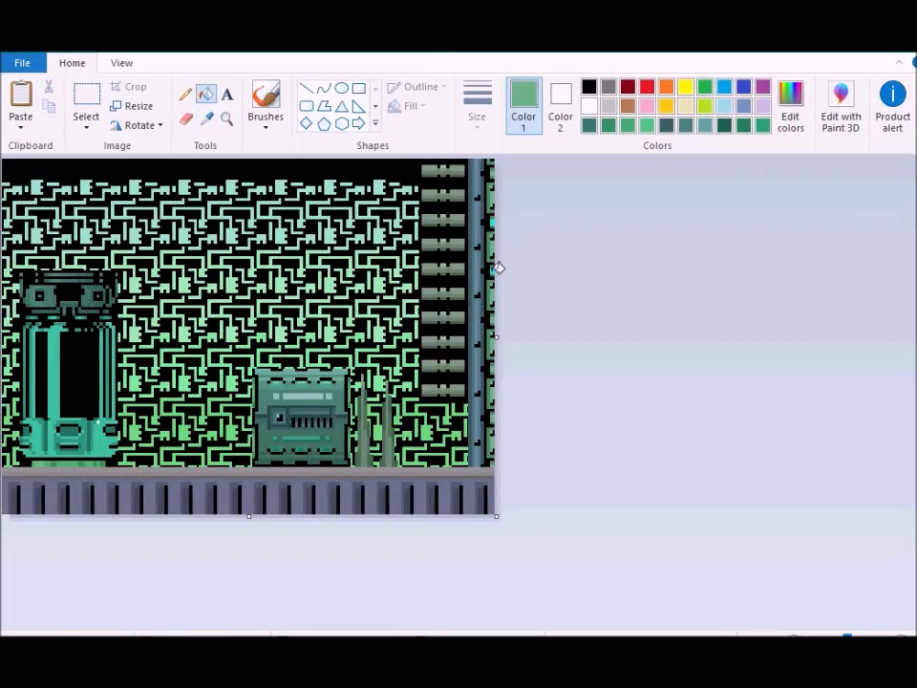